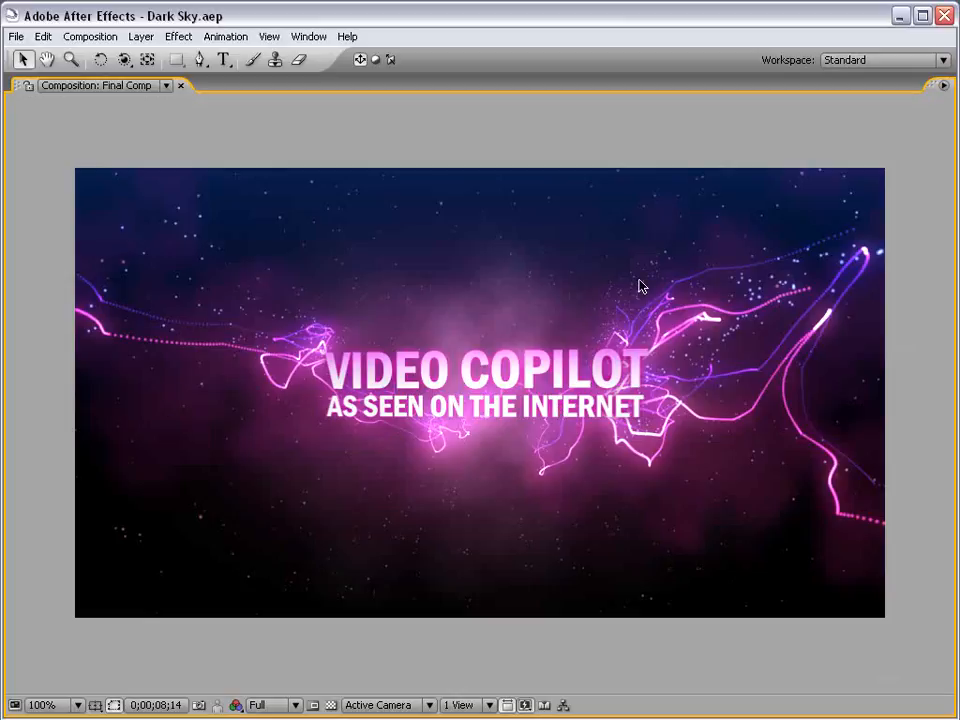
Review the finished title animation in Final Comp at several moments between about 8 and 10 seconds.
{"action": "key", "text": "grave"}
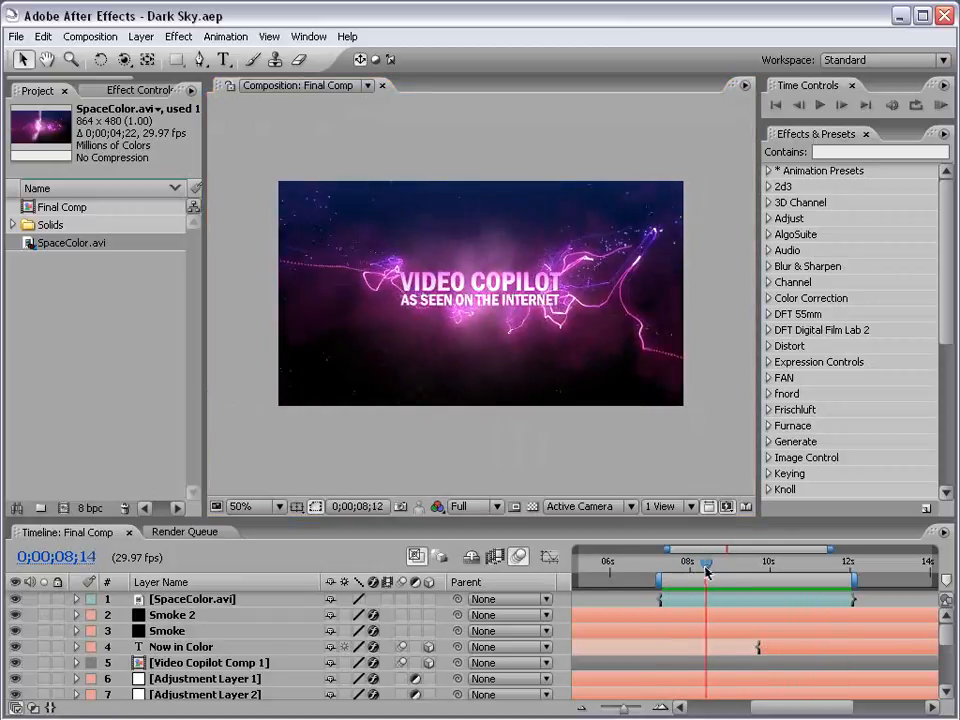
{"action": "mouse_move", "coordinate": [706, 572]}
{"action": "left_mouse_down"}
{"action": "mouse_move", "coordinate": [734, 570]}
{"action": "mouse_move", "coordinate": [686, 568]}
{"action": "mouse_move", "coordinate": [745, 566]}
{"action": "mouse_move", "coordinate": [670, 570]}
{"action": "mouse_move", "coordinate": [713, 572]}
{"action": "left_mouse_up"}
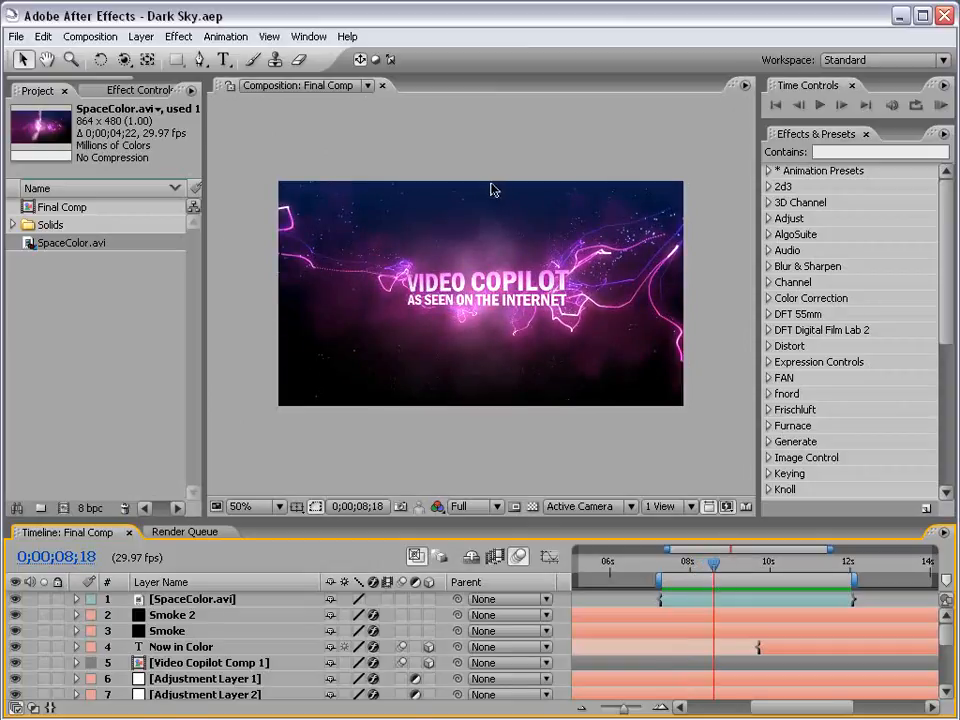
{"action": "key", "text": "period"}
{"action": "key", "text": "period"}
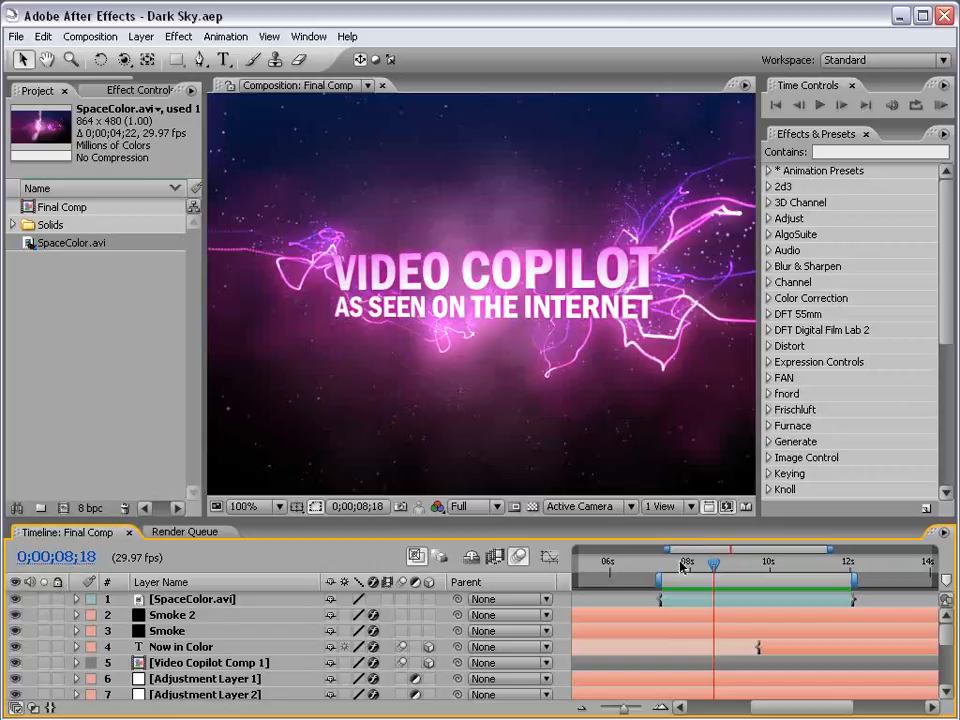
{"action": "left_click_drag", "start_coordinate": [680, 566], "coordinate": [687, 605]}
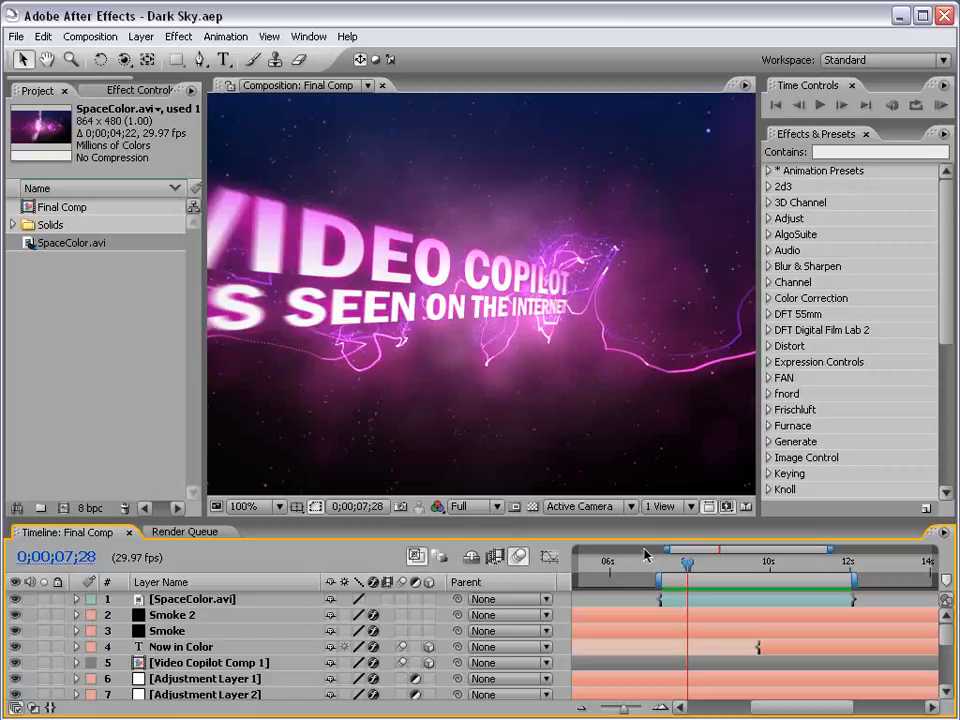
{"action": "left_click_drag", "start_coordinate": [687, 564], "coordinate": [755, 565]}
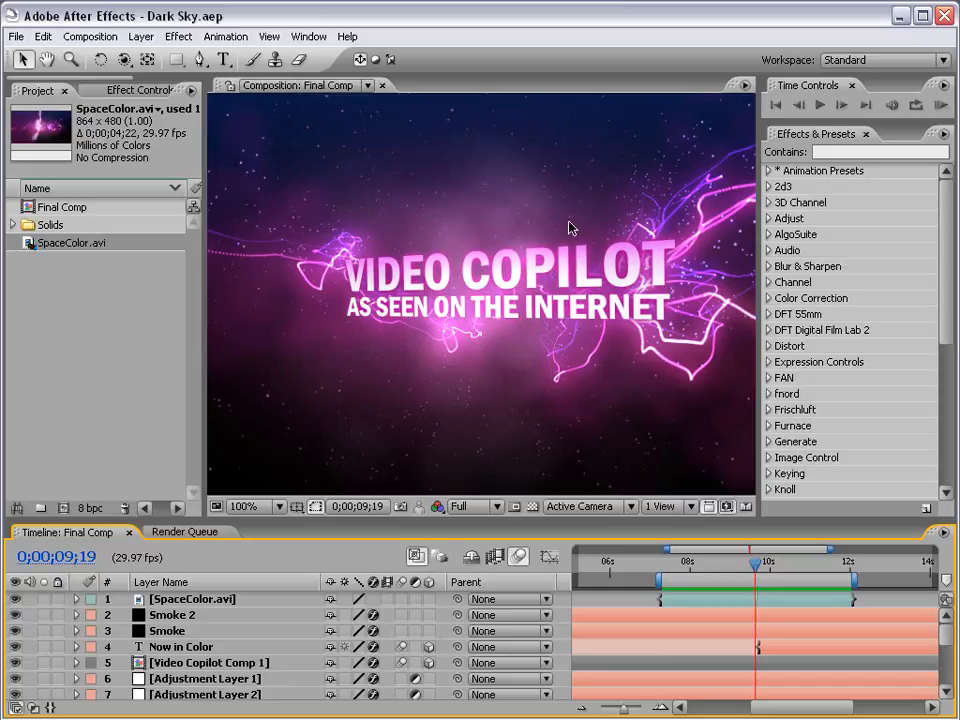
{"action": "key", "text": "comma"}
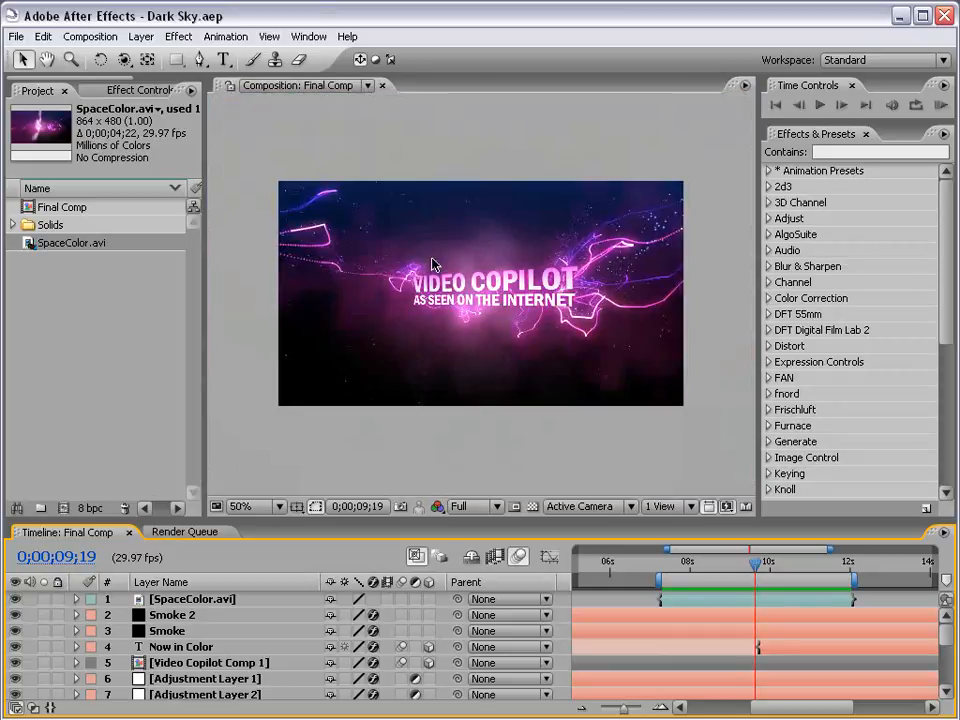
Create a new 864 × 480 square-pixel composition at 29.97 fps with a 20-second duration.
{"action": "left_click", "coordinate": [90, 36]}
{"action": "left_click", "coordinate": [118, 55]}
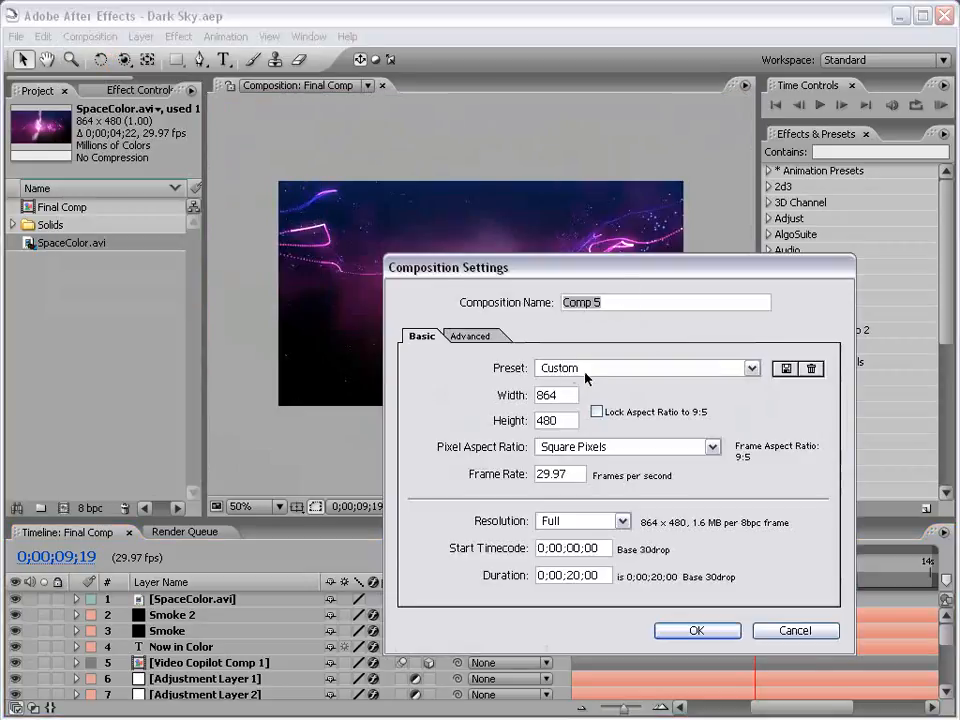
{"action": "left_click_drag", "start_coordinate": [590, 280], "coordinate": [439, 160]}
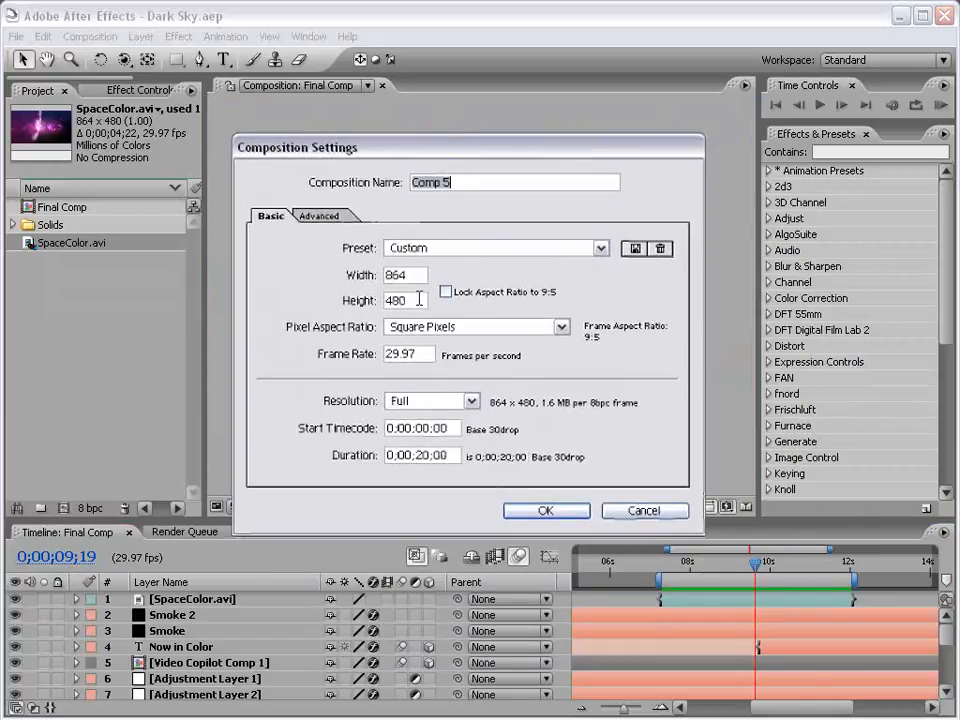
{"action": "left_click", "coordinate": [545, 512]}
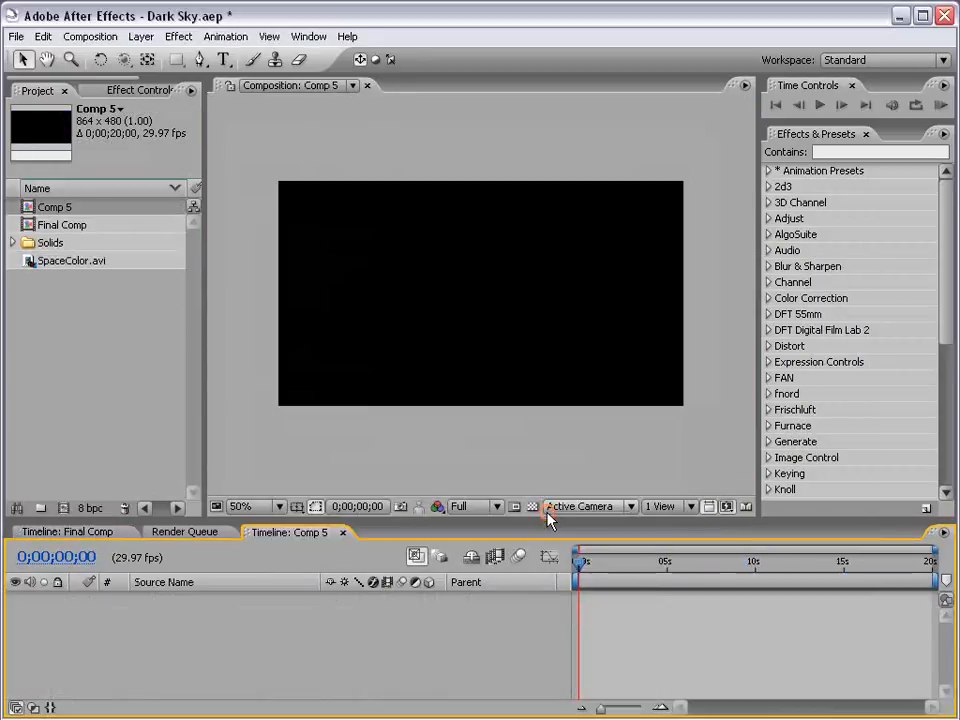
Add a composition-sized 864 × 480 solid layer in near-black color 0A0A0A.
{"action": "left_click", "coordinate": [141, 36]}
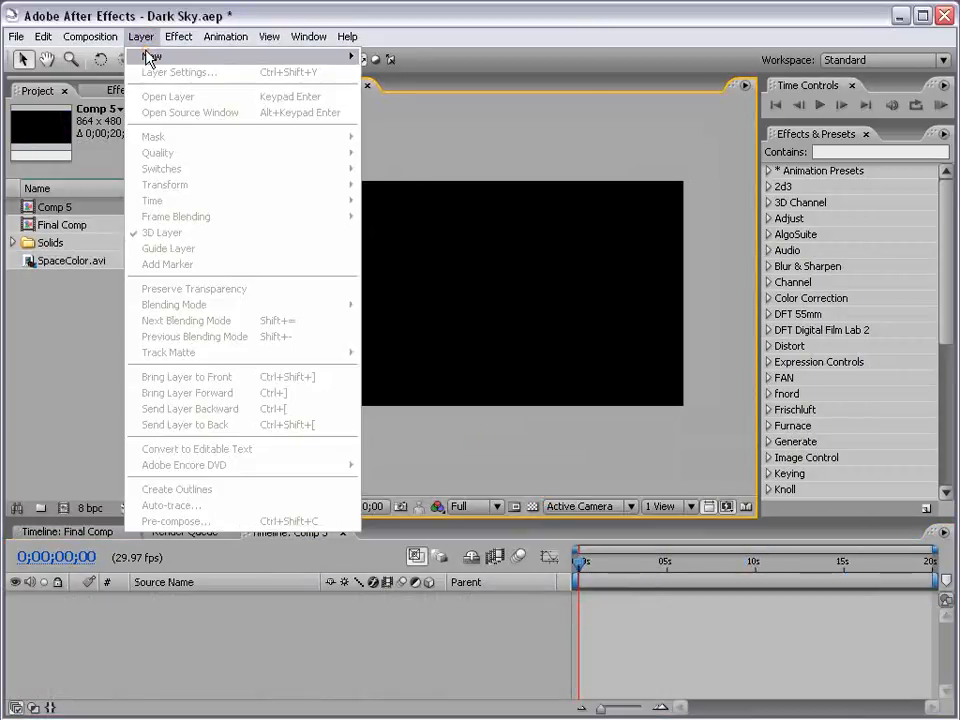
{"action": "mouse_move", "coordinate": [175, 56]}
{"action": "left_click", "coordinate": [429, 75]}
{"action": "left_click_drag", "start_coordinate": [430, 340], "coordinate": [352, 138]}
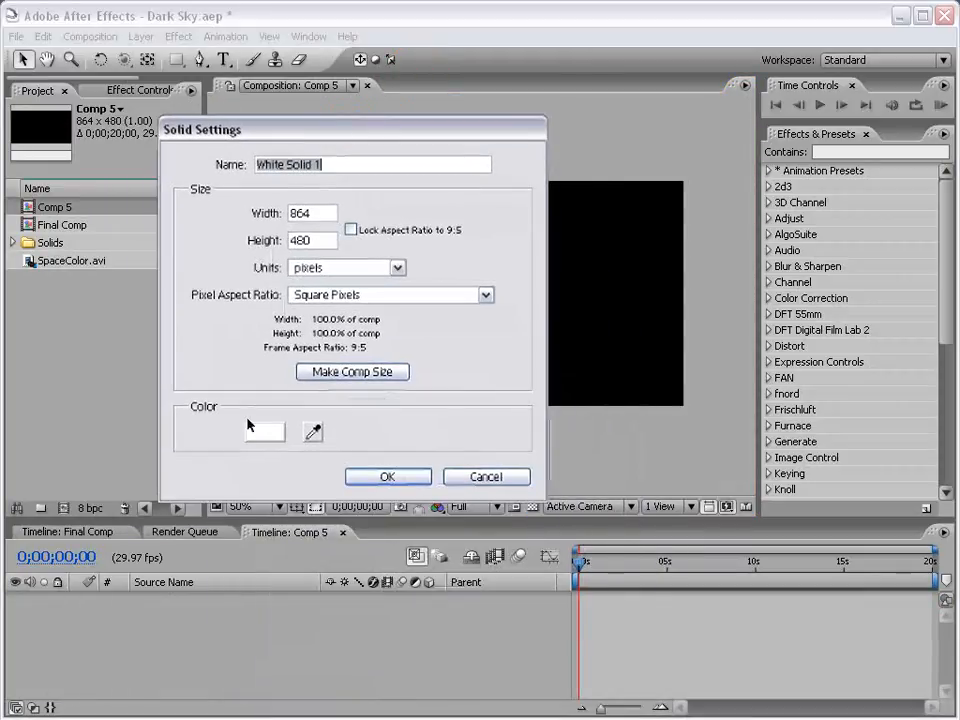
{"action": "left_click", "coordinate": [264, 434]}
{"action": "left_click_drag", "start_coordinate": [330, 678], "coordinate": [411, 239]}
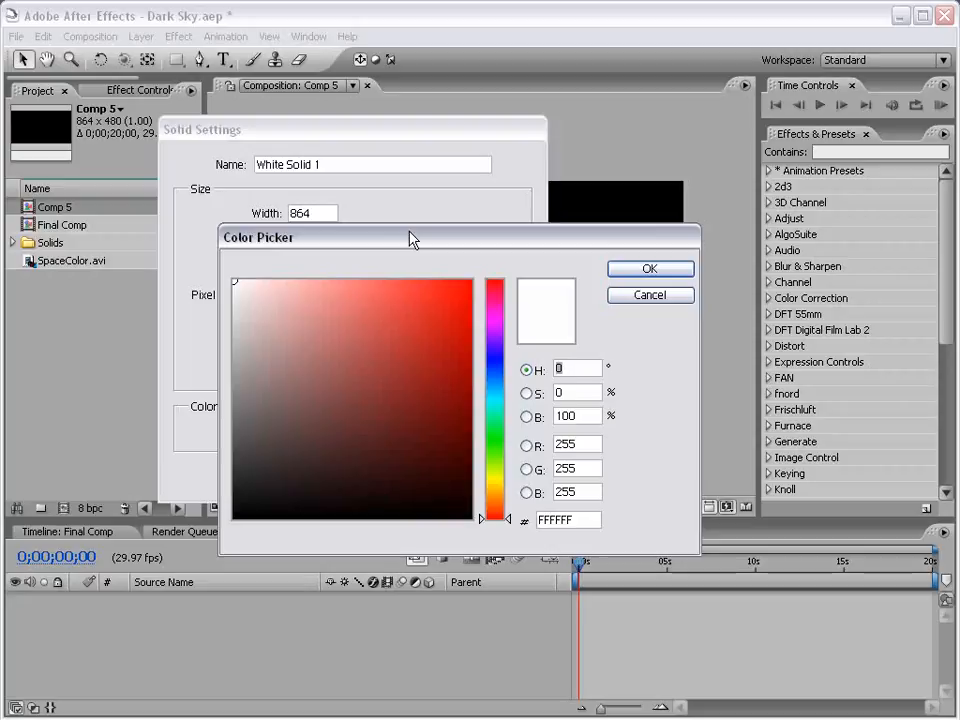
{"action": "left_click_drag", "start_coordinate": [399, 319], "coordinate": [472, 392]}
{"action": "left_click_drag", "start_coordinate": [497, 407], "coordinate": [474, 394]}
{"action": "mouse_move", "coordinate": [445, 330]}
{"action": "left_mouse_down"}
{"action": "mouse_move", "coordinate": [439, 321]}
{"action": "mouse_move", "coordinate": [342, 427]}
{"action": "mouse_move", "coordinate": [230, 479]}
{"action": "mouse_move", "coordinate": [234, 509]}
{"action": "left_mouse_up"}
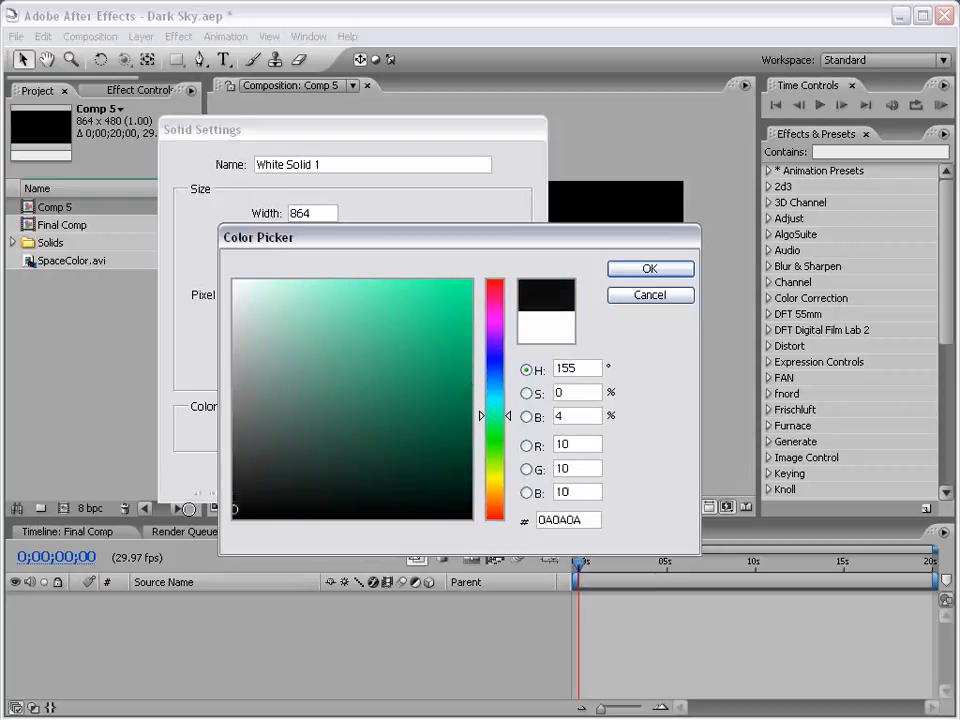
{"action": "left_click", "coordinate": [650, 270]}
{"action": "left_click", "coordinate": [386, 474]}
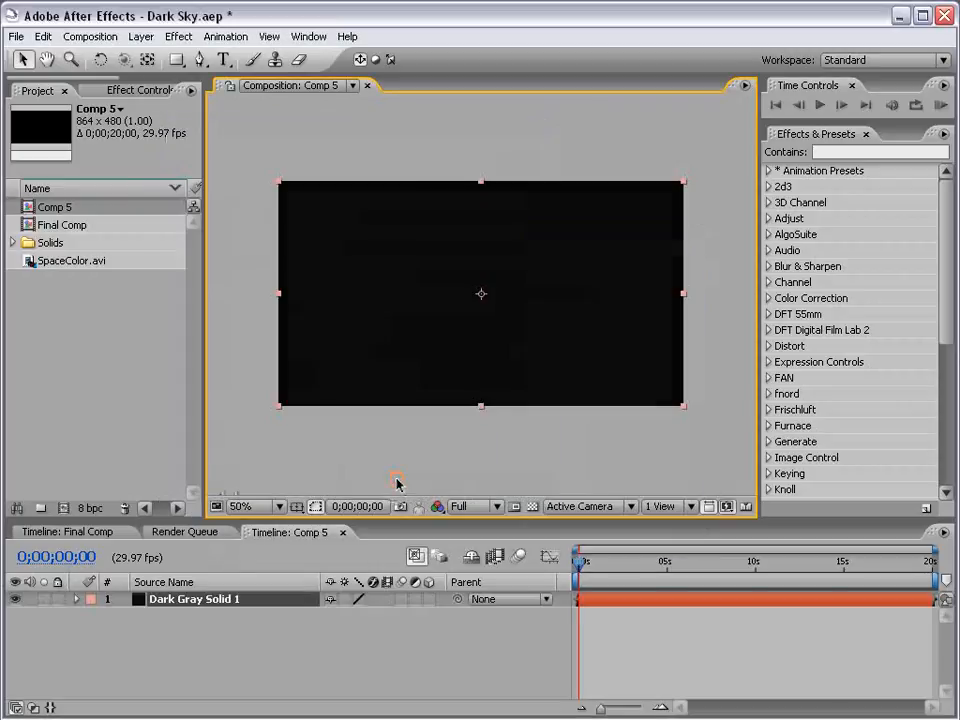
Rename the dark gray solid layer as BG.
{"action": "left_click", "coordinate": [220, 600]}
{"action": "key", "text": "Return"}
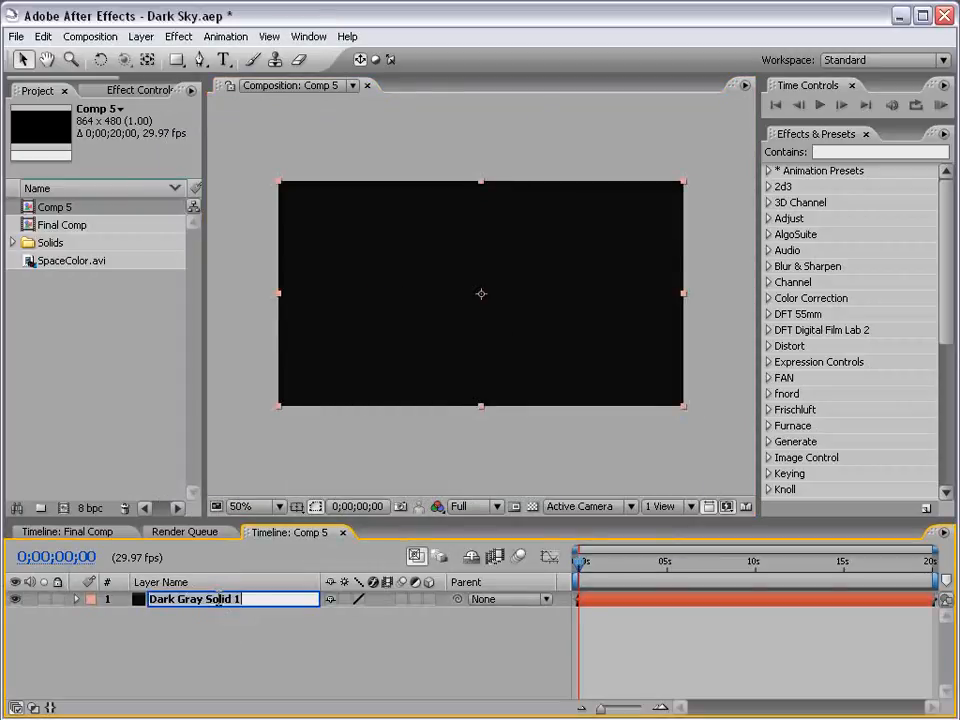
{"action": "type", "text": "BG"}
{"action": "left_click", "coordinate": [236, 656]}
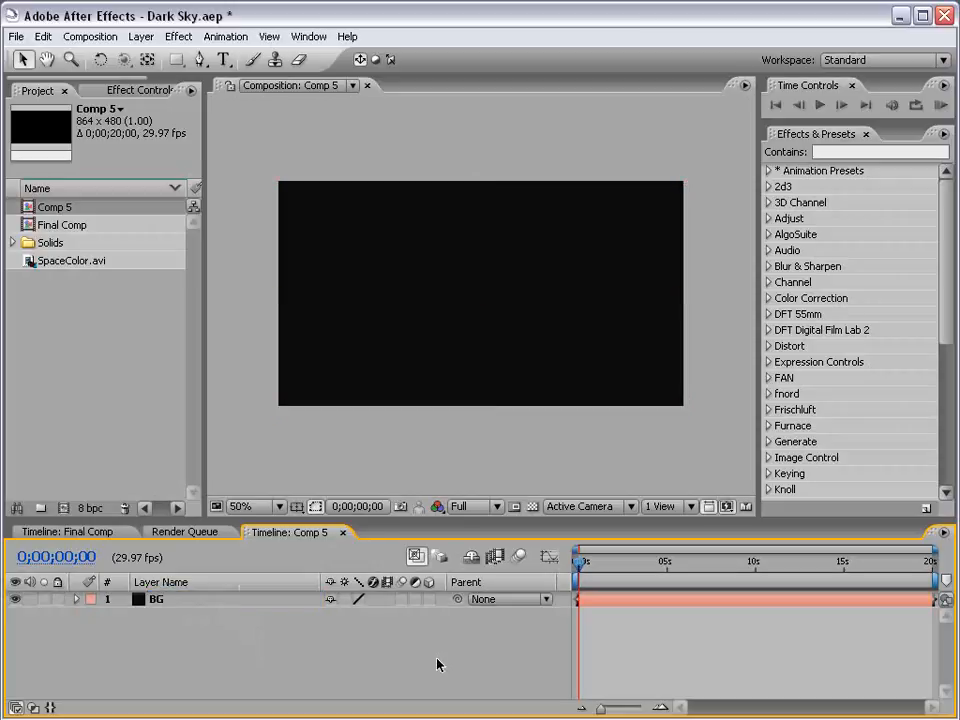
Add a second composition-sized solid above the BG layer in pure red, FF0000.
{"action": "left_click", "coordinate": [143, 37]}
{"action": "mouse_move", "coordinate": [300, 55]}
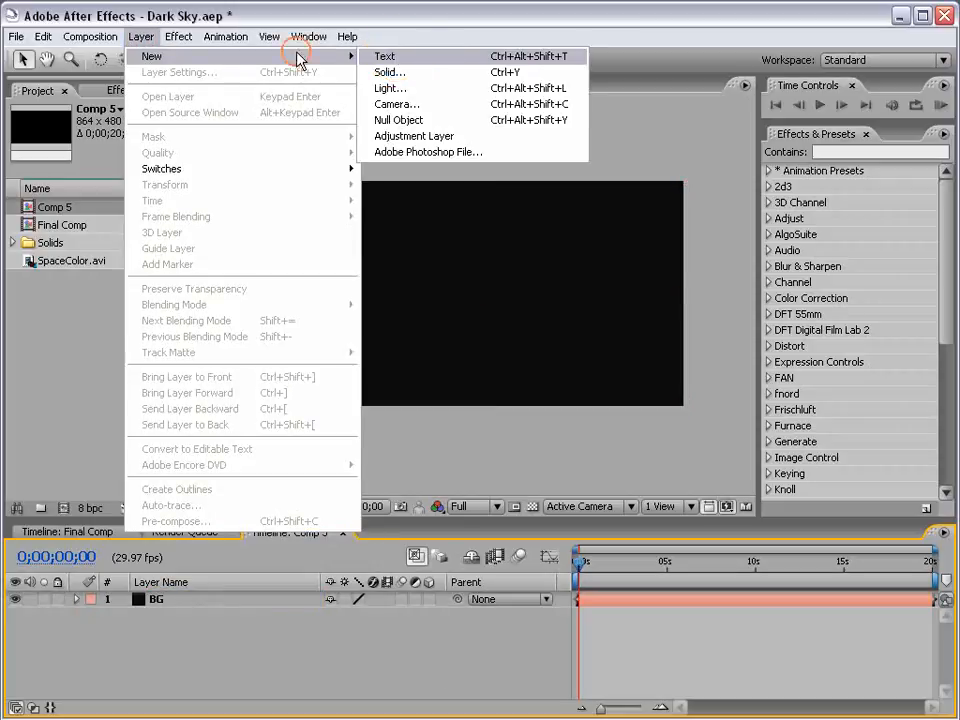
{"action": "left_click", "coordinate": [420, 71]}
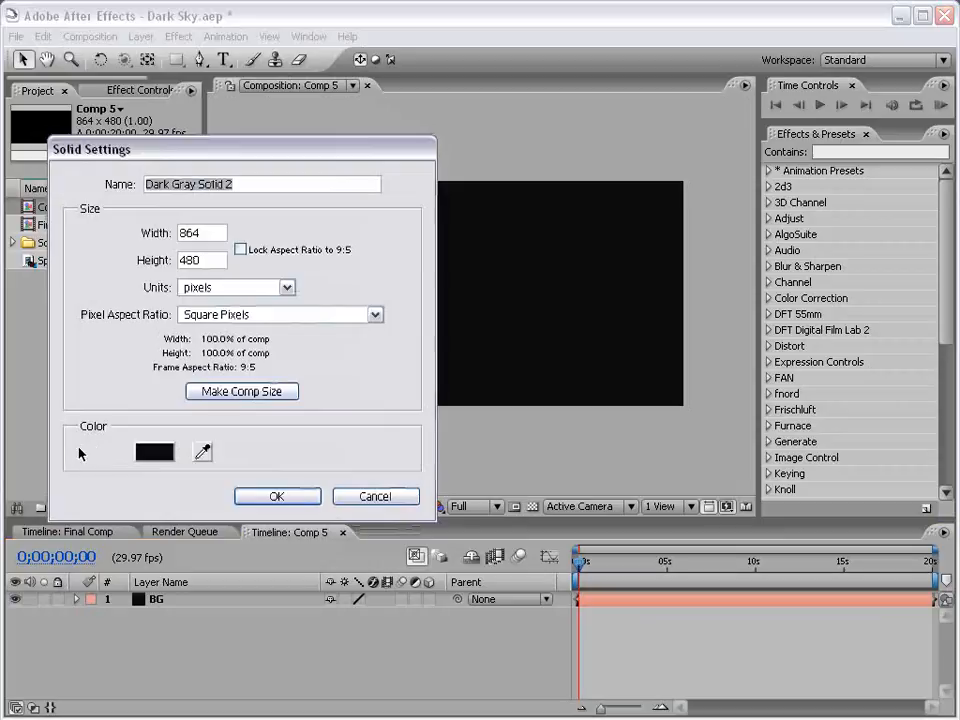
{"action": "left_click", "coordinate": [154, 452]}
{"action": "left_click", "coordinate": [470, 276]}
{"action": "left_click_drag", "start_coordinate": [577, 228], "coordinate": [533, 240]}
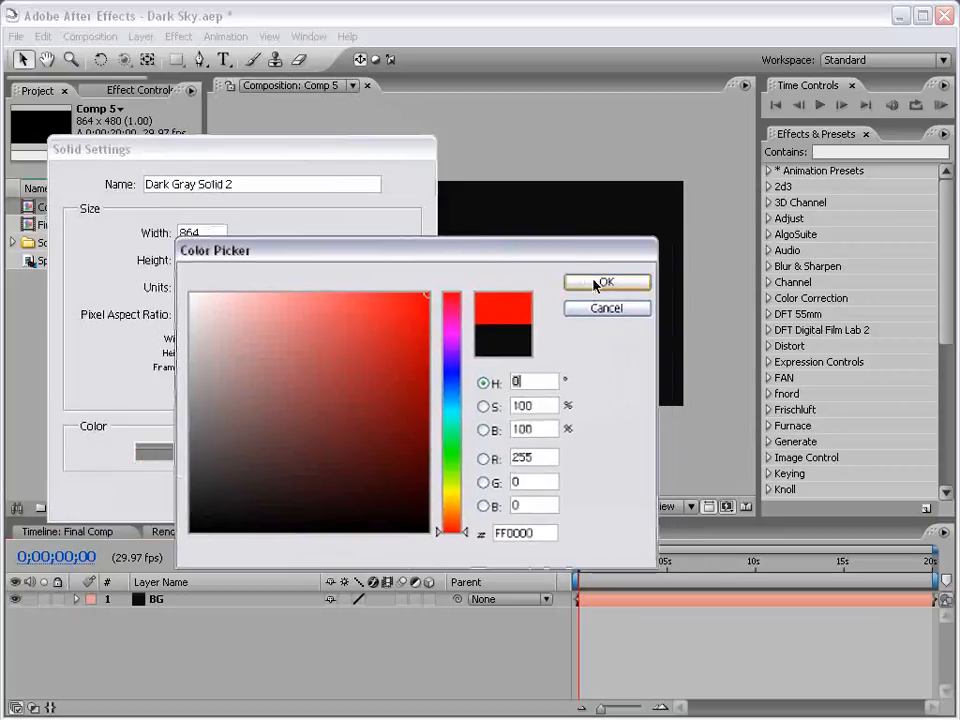
{"action": "left_click", "coordinate": [596, 282]}
{"action": "left_click", "coordinate": [298, 504]}
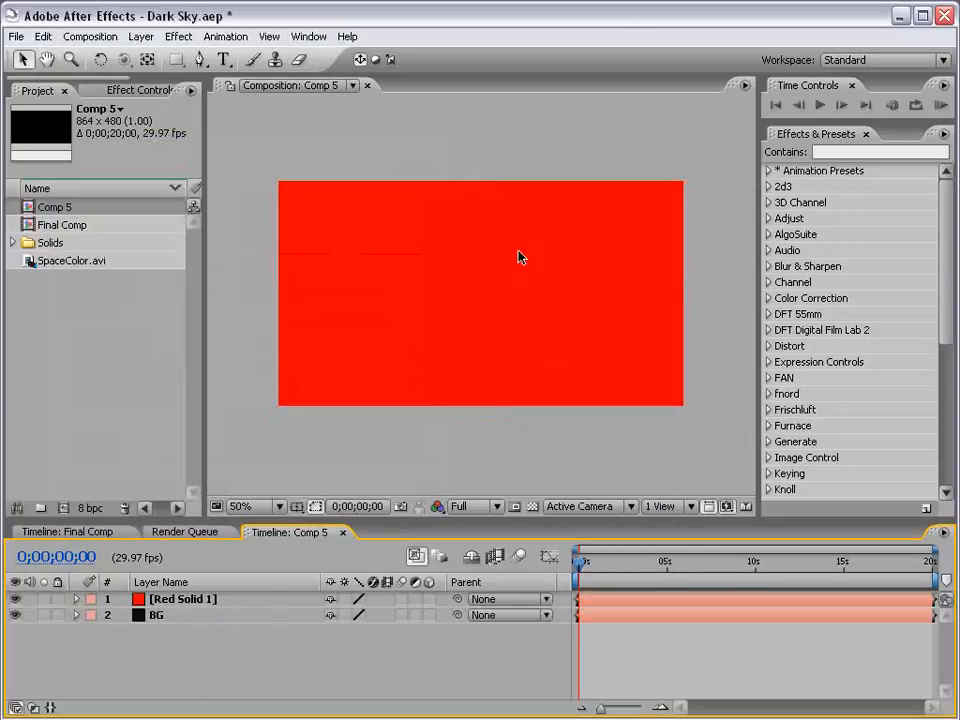
Add a null object named Particle Point and rename the red solid layer as Particles.
{"action": "left_click", "coordinate": [142, 36]}
{"action": "mouse_move", "coordinate": [158, 57]}
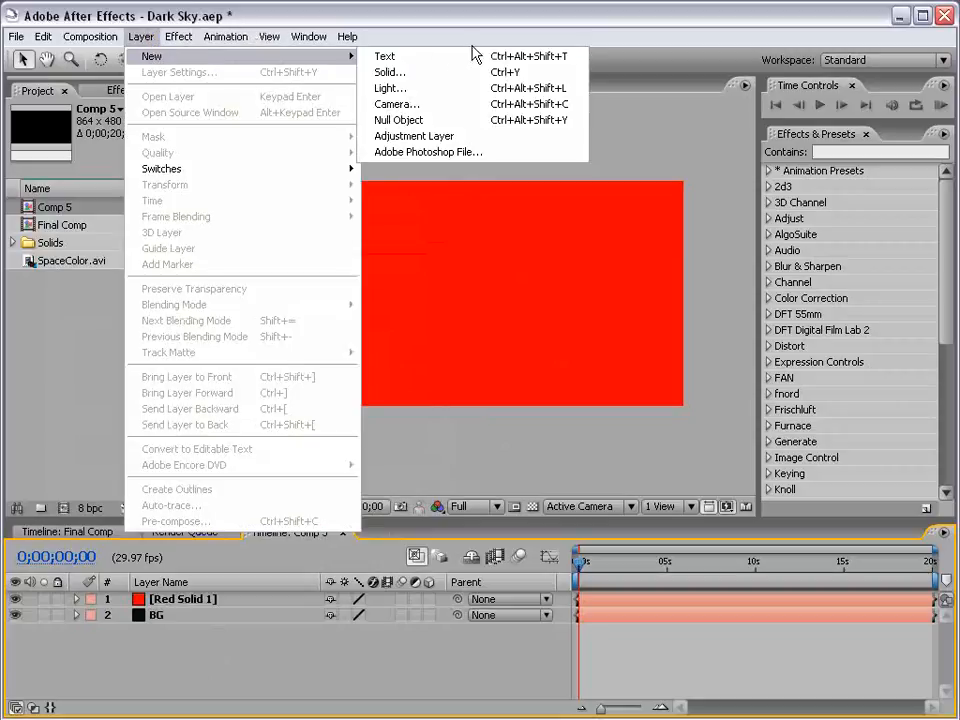
{"action": "left_click", "coordinate": [428, 120]}
{"action": "left_click", "coordinate": [167, 598]}
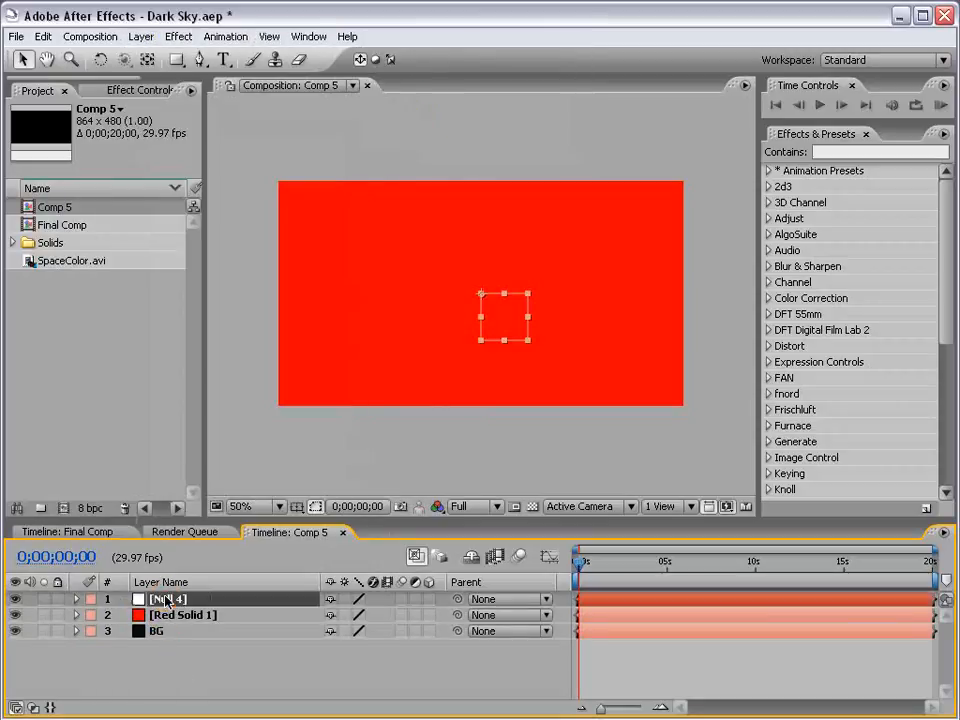
{"action": "key", "text": "Return"}
{"action": "type", "text": "Particle"}
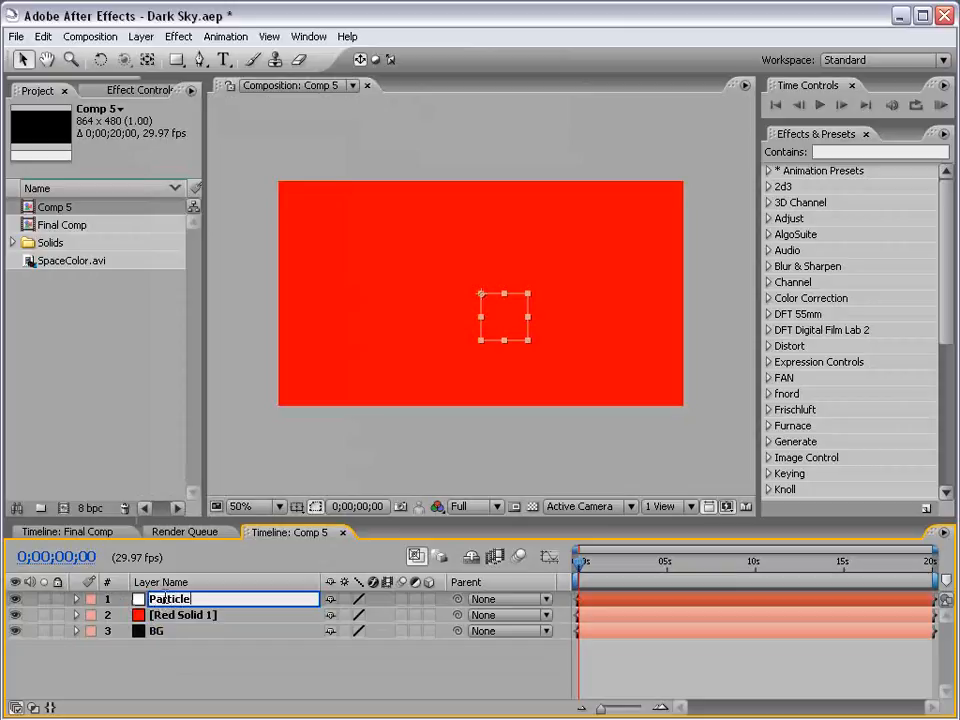
{"action": "type", "text": " Point"}
{"action": "key", "text": "Return"}
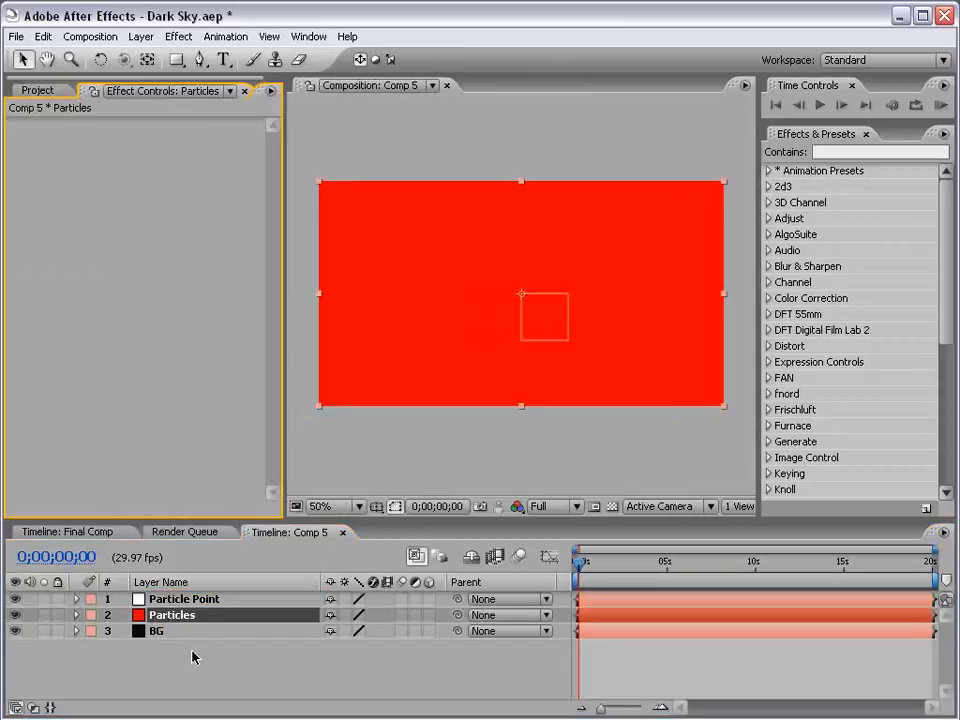
Apply the Trapcode Particular effect to the Particles layer and widen the area showing its settings.
{"action": "left_click", "coordinate": [186, 615]}
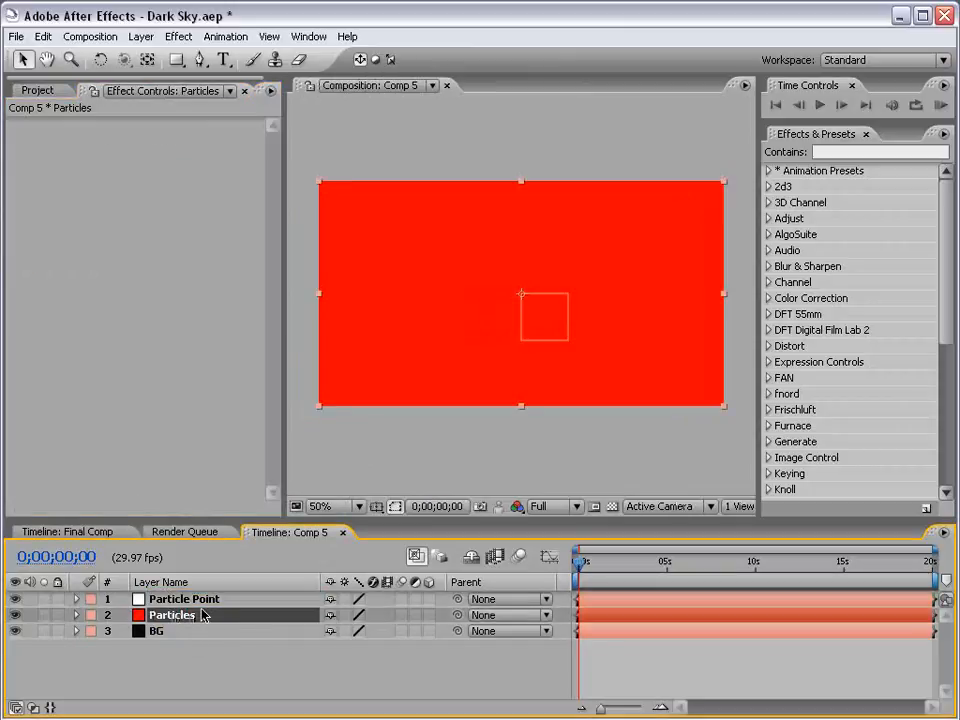
{"action": "left_click", "coordinate": [178, 36]}
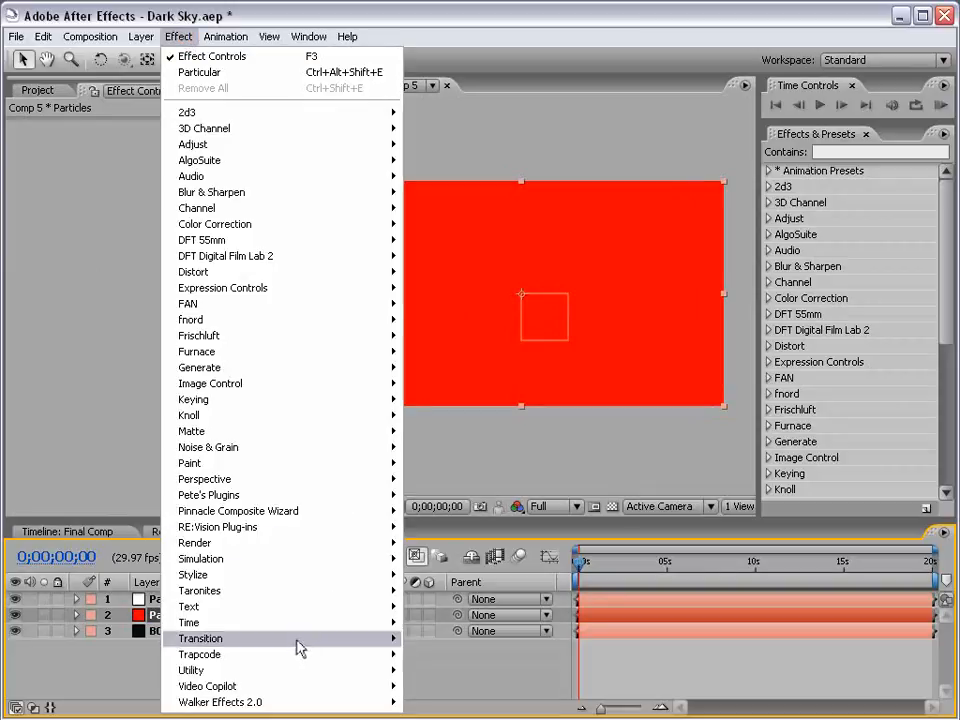
{"action": "mouse_move", "coordinate": [290, 655]}
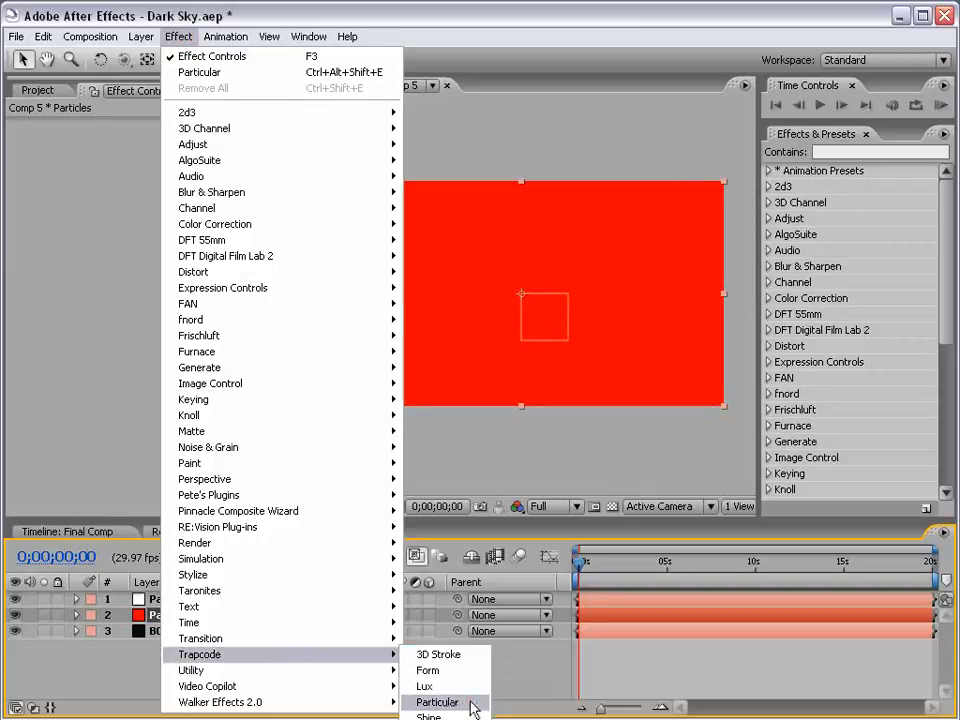
{"action": "left_click", "coordinate": [475, 704]}
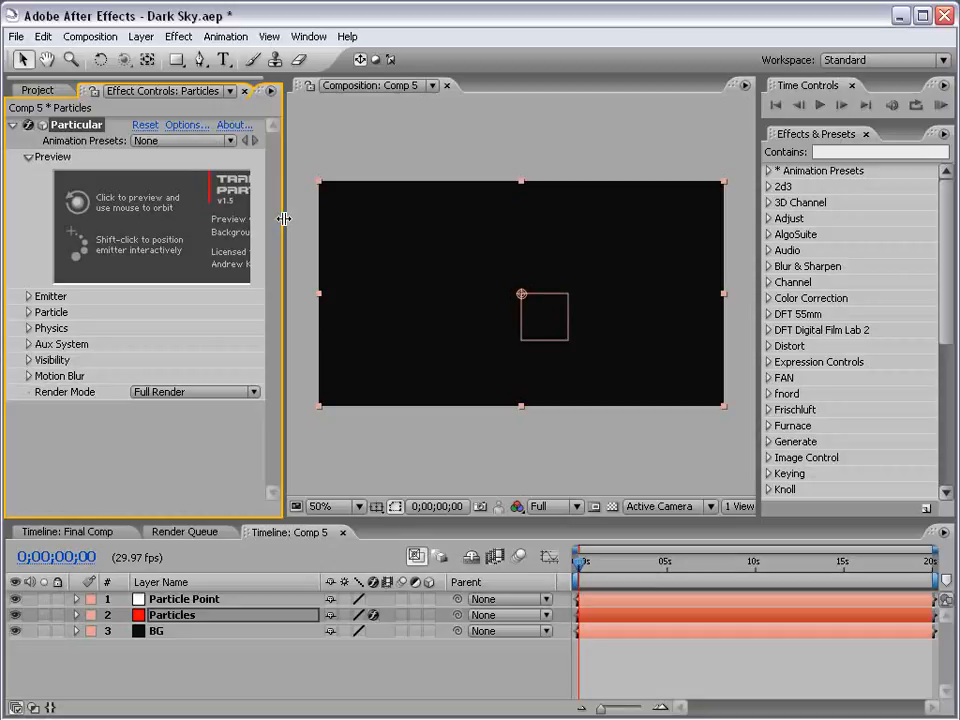
{"action": "left_click_drag", "start_coordinate": [284, 218], "coordinate": [322, 216]}
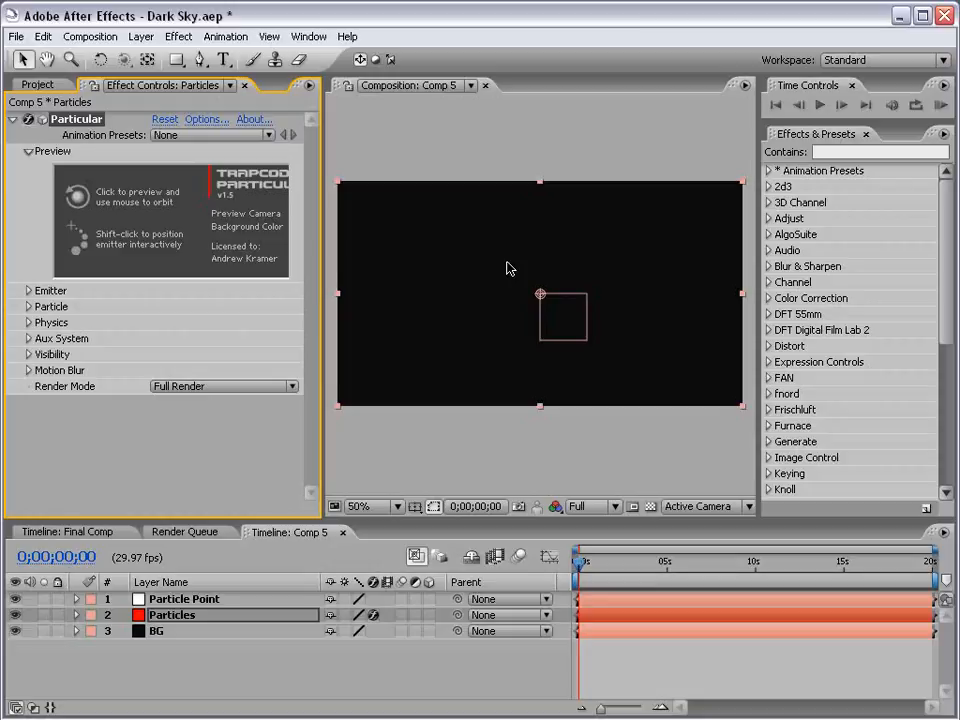
Make the Particle Point null a 3D layer, test moving it along its X axis, and undo the move.
{"action": "left_click", "coordinate": [26, 558]}
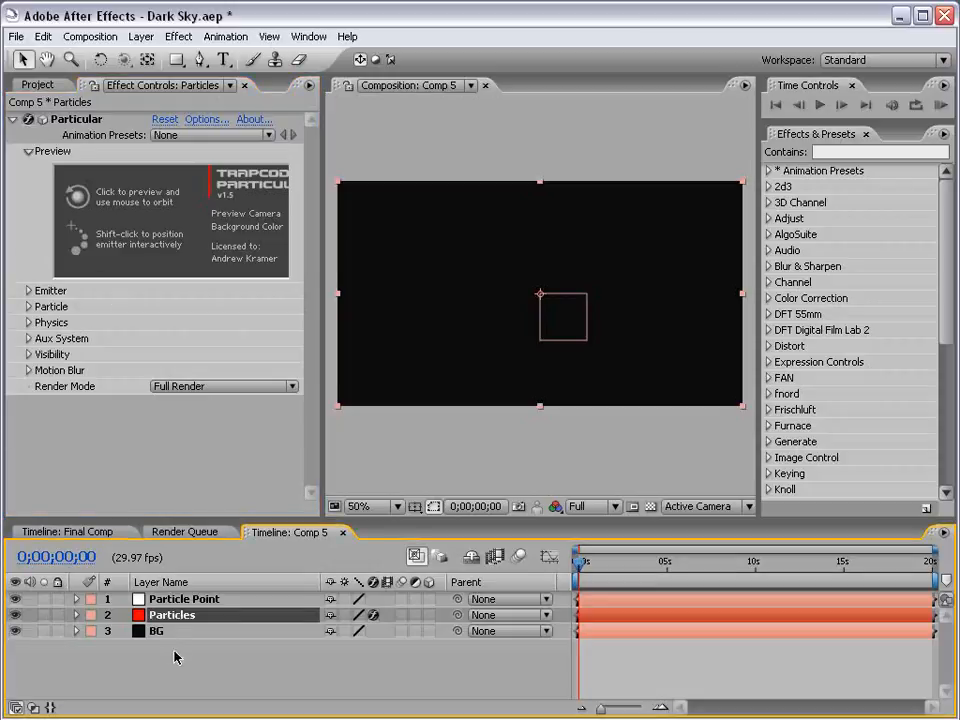
{"action": "left_click", "coordinate": [187, 599]}
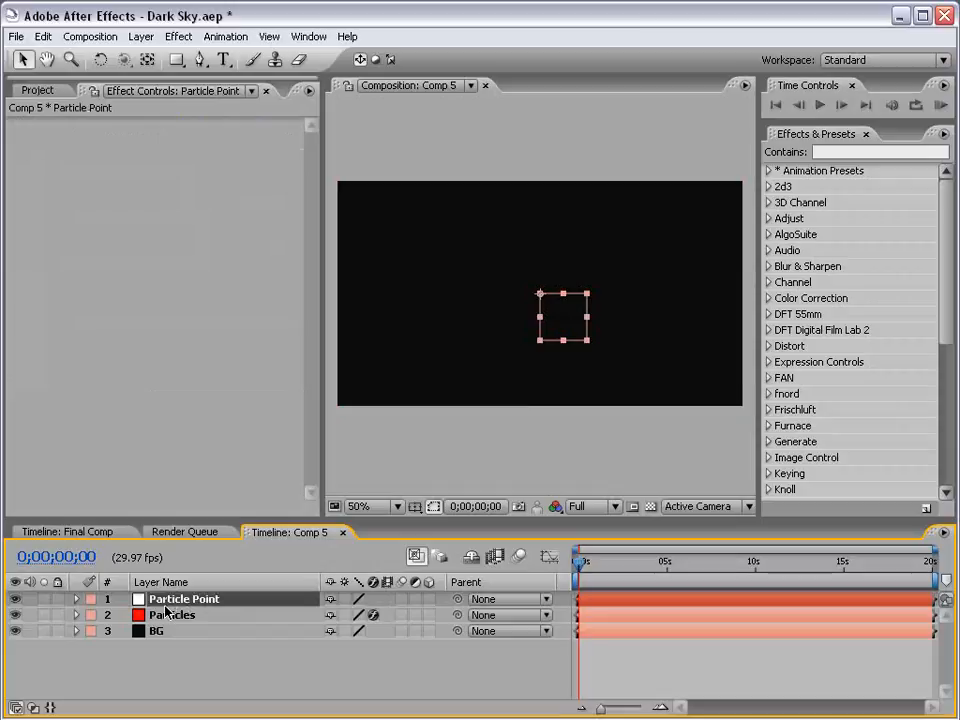
{"action": "left_click", "coordinate": [430, 599]}
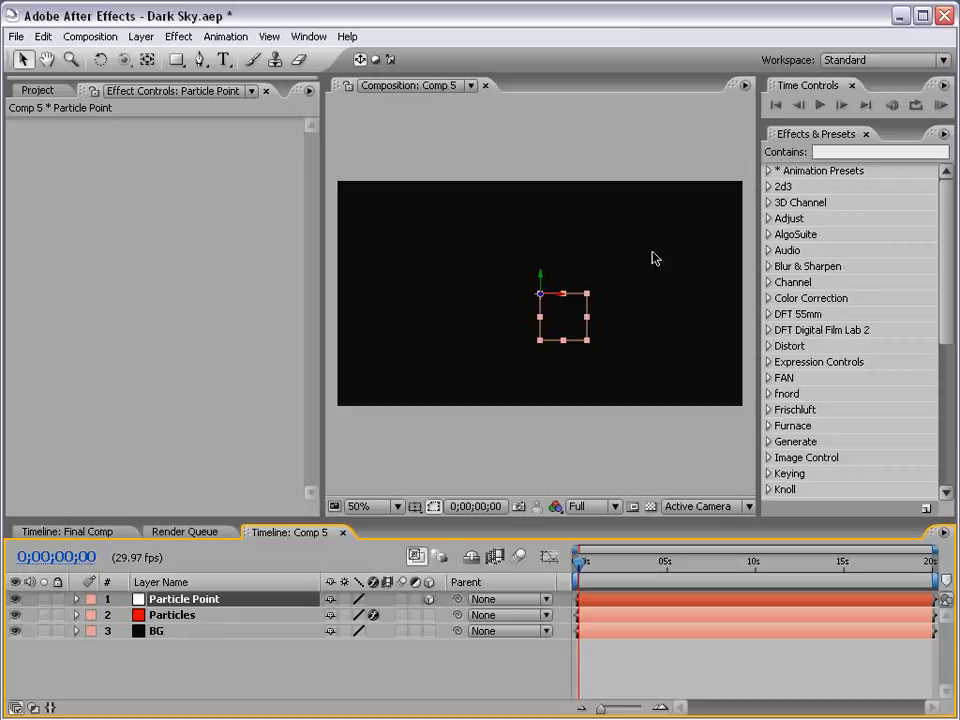
{"action": "left_click_drag", "start_coordinate": [564, 298], "coordinate": [533, 307]}
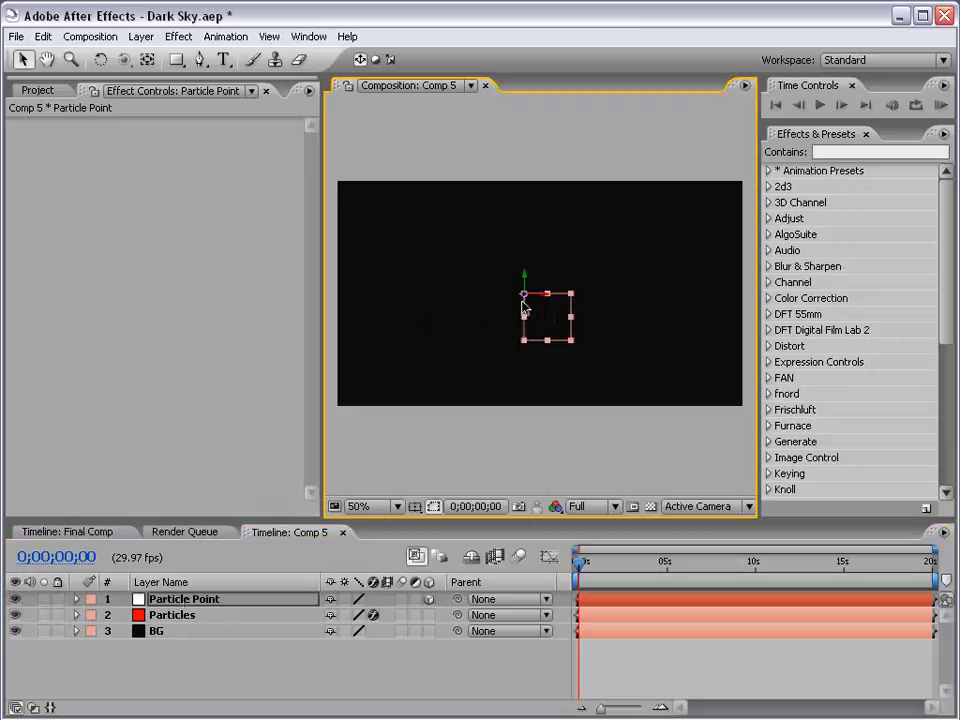
{"action": "key", "text": "ctrl+z"}
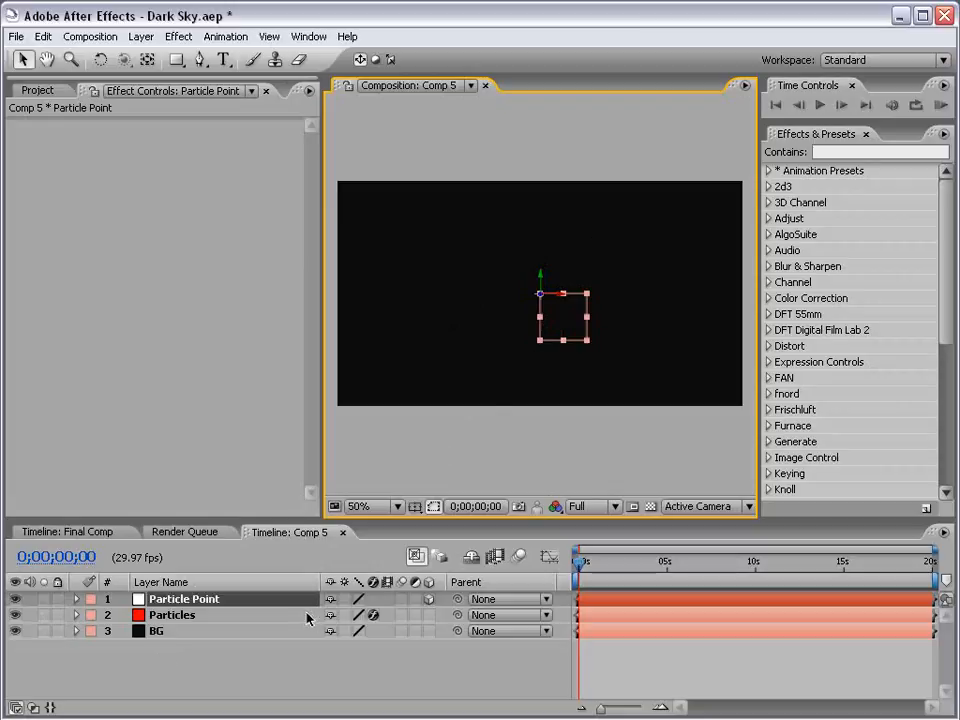
Expand Particular's Emitter settings on the Particles layer and reveal the Particle Point null's Position property in an enlarged timeline.
{"action": "left_click", "coordinate": [188, 618]}
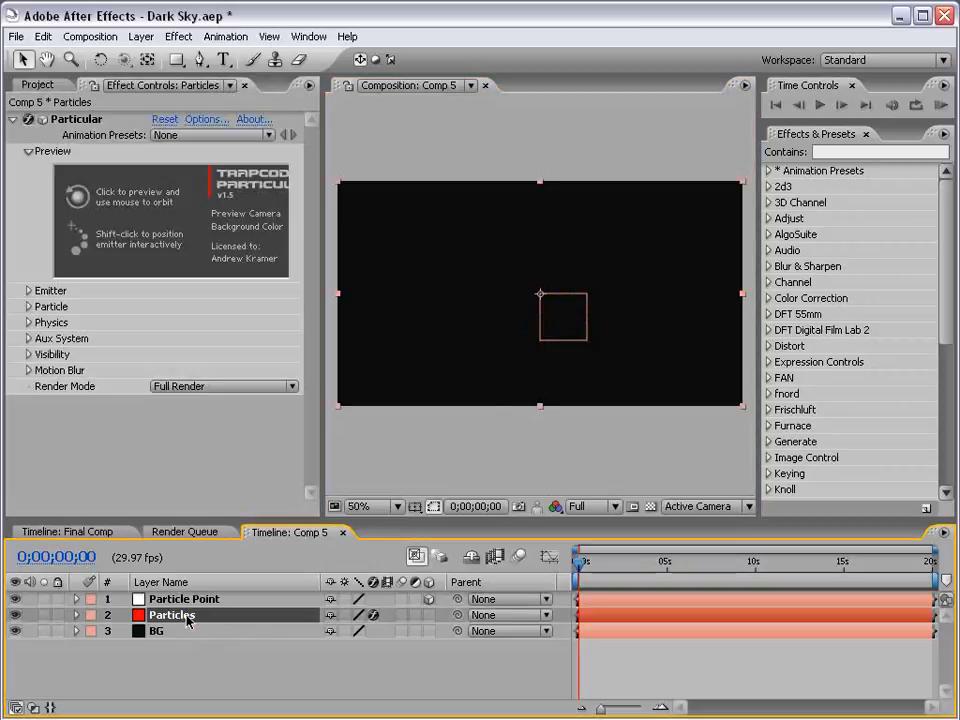
{"action": "left_click", "coordinate": [28, 290]}
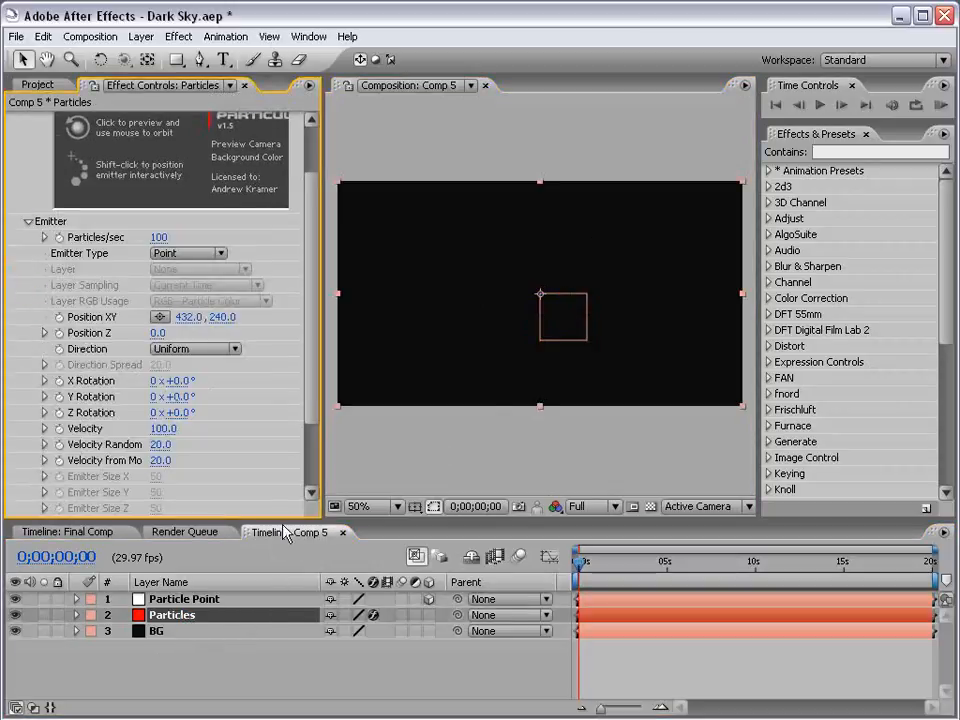
{"action": "left_click_drag", "start_coordinate": [284, 524], "coordinate": [274, 475]}
{"action": "left_click", "coordinate": [176, 554]}
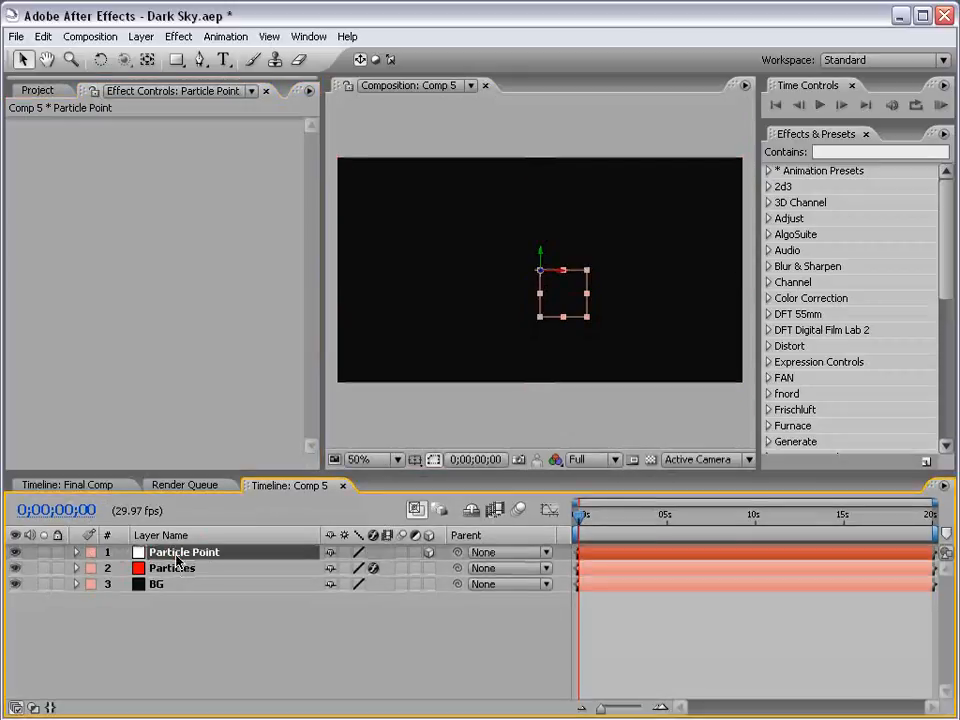
{"action": "key", "text": "p"}
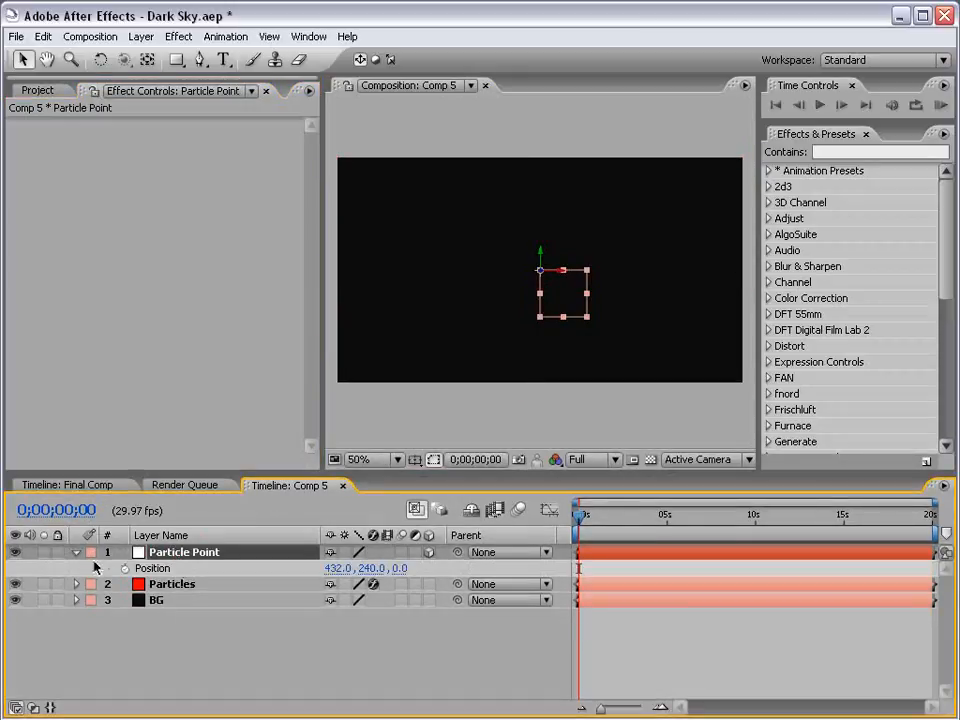
Add an expression to the Particular emitter's Position XY that links it to the Particle Point null's position.
{"action": "left_click", "coordinate": [167, 585]}
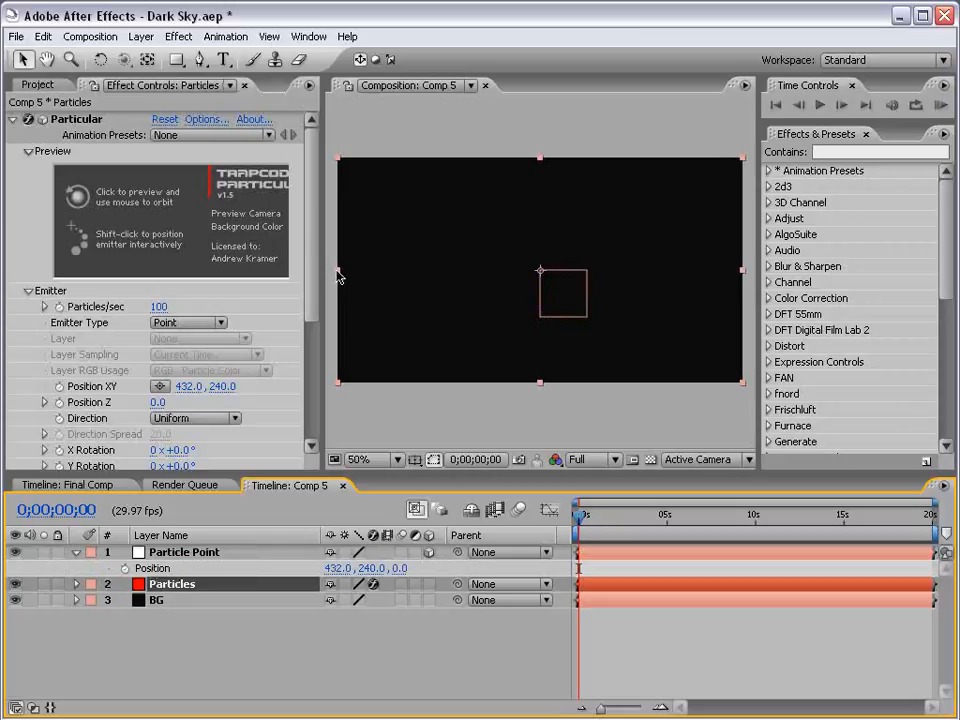
{"action": "left_click_drag", "start_coordinate": [308, 253], "coordinate": [305, 334]}
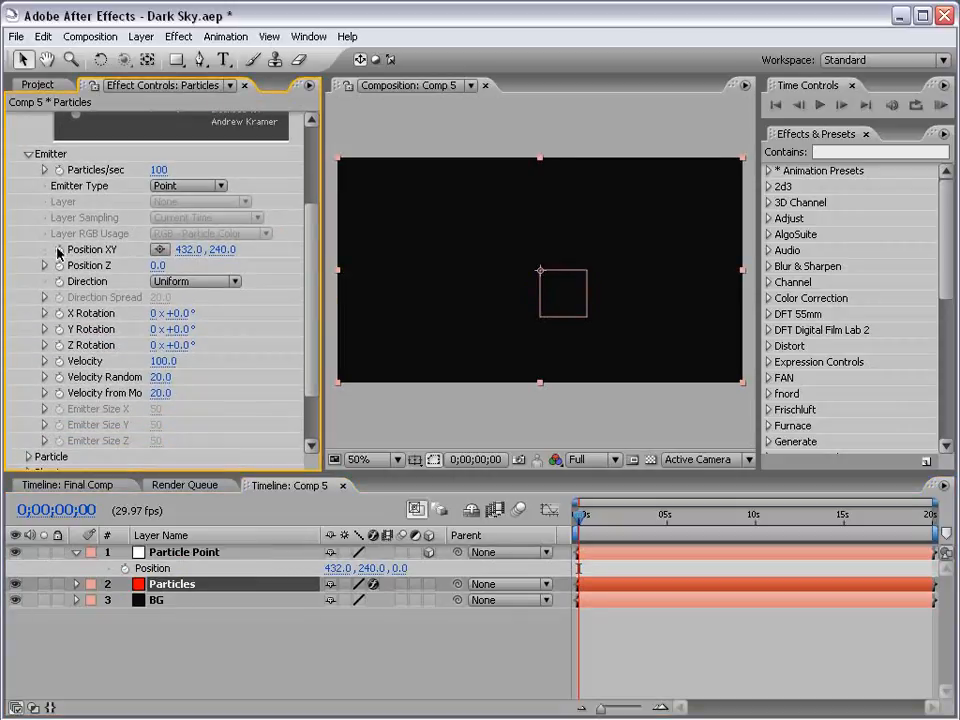
{"action": "left_click", "coordinate": [59, 250], "text": "alt"}
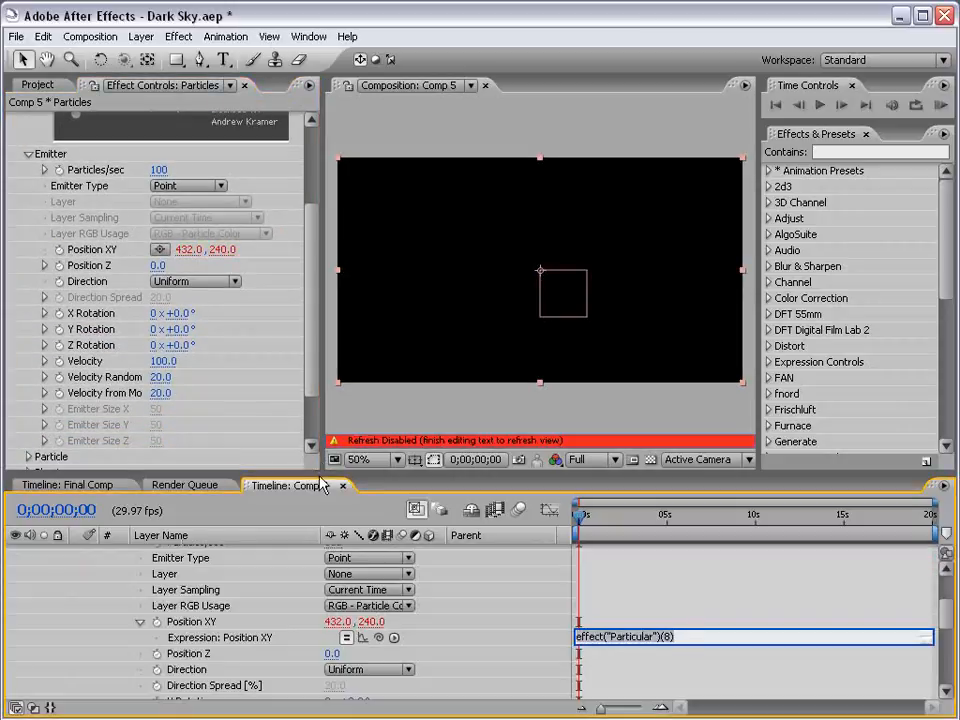
{"action": "left_click_drag", "start_coordinate": [317, 466], "coordinate": [286, 248]}
{"action": "left_click_drag", "start_coordinate": [287, 358], "coordinate": [270, 496]}
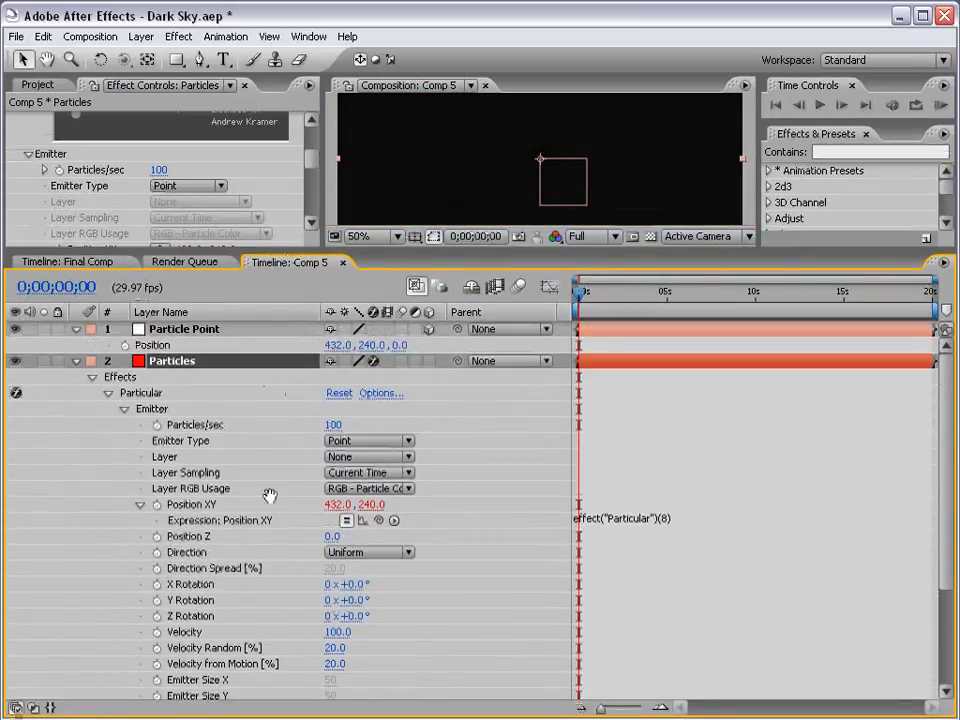
{"action": "left_click_drag", "start_coordinate": [380, 524], "coordinate": [152, 347]}
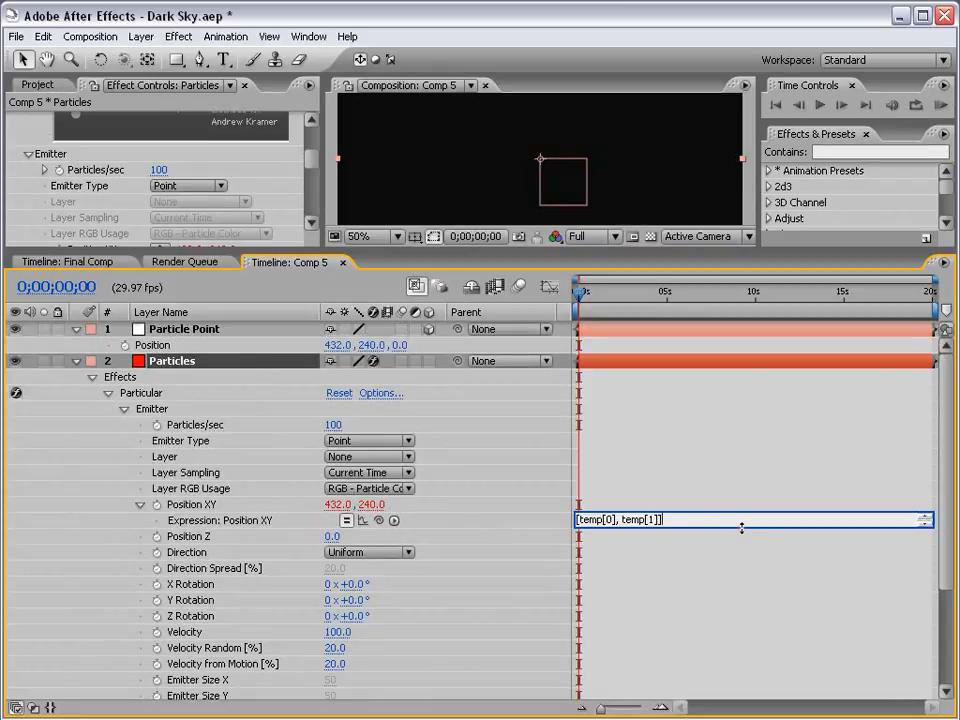
{"action": "left_click_drag", "start_coordinate": [741, 527], "coordinate": [726, 557]}
{"action": "left_click", "coordinate": [627, 506]}
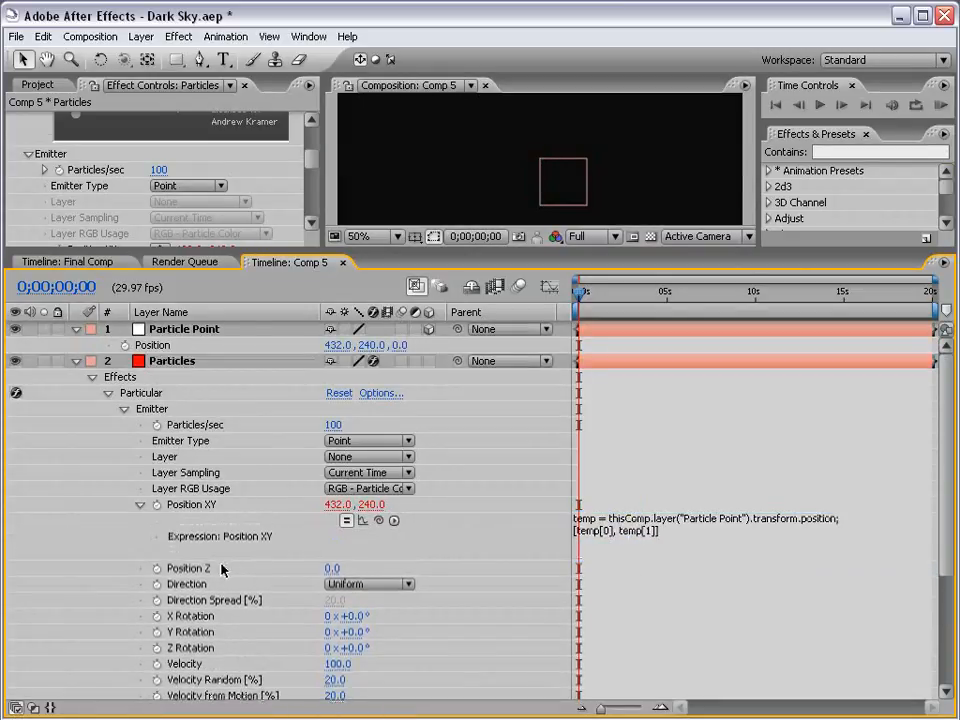
Link the emitter's Position Z to the Particle Point null's position by expression, changing the index to [2].
{"action": "left_click", "coordinate": [156, 568], "text": "alt"}
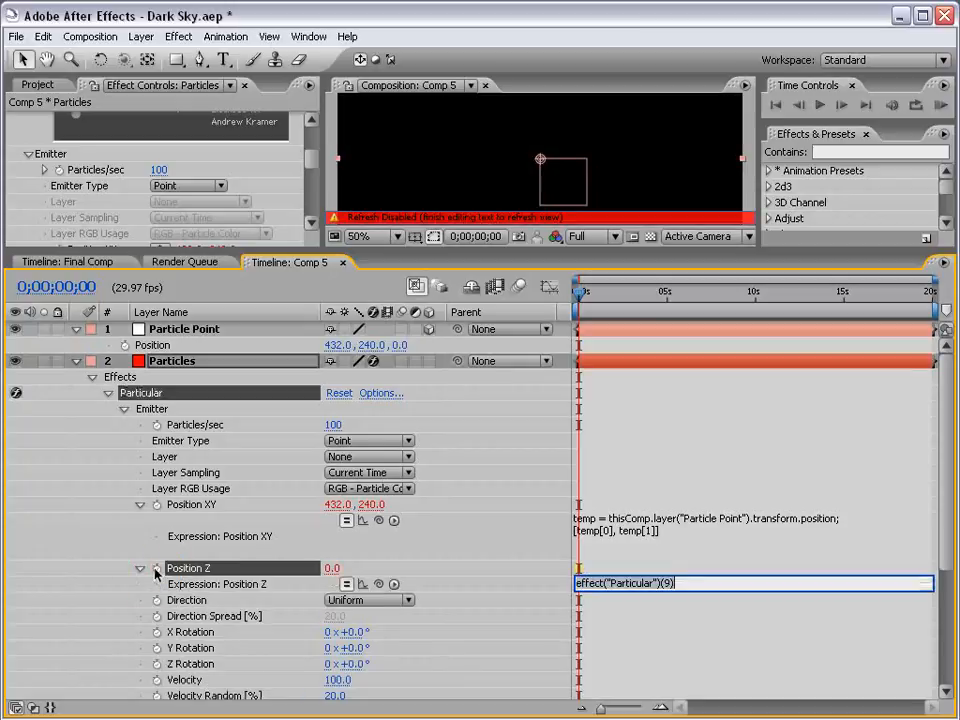
{"action": "left_click_drag", "start_coordinate": [378, 584], "coordinate": [190, 357]}
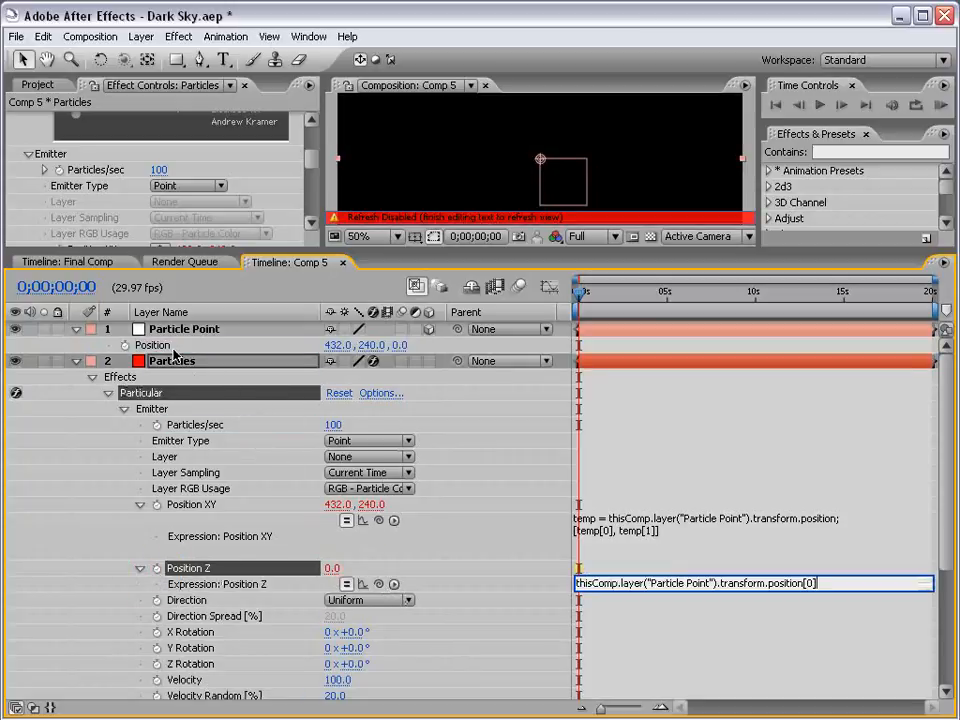
{"action": "double_click", "coordinate": [811, 582]}
{"action": "left_click", "coordinate": [596, 564]}
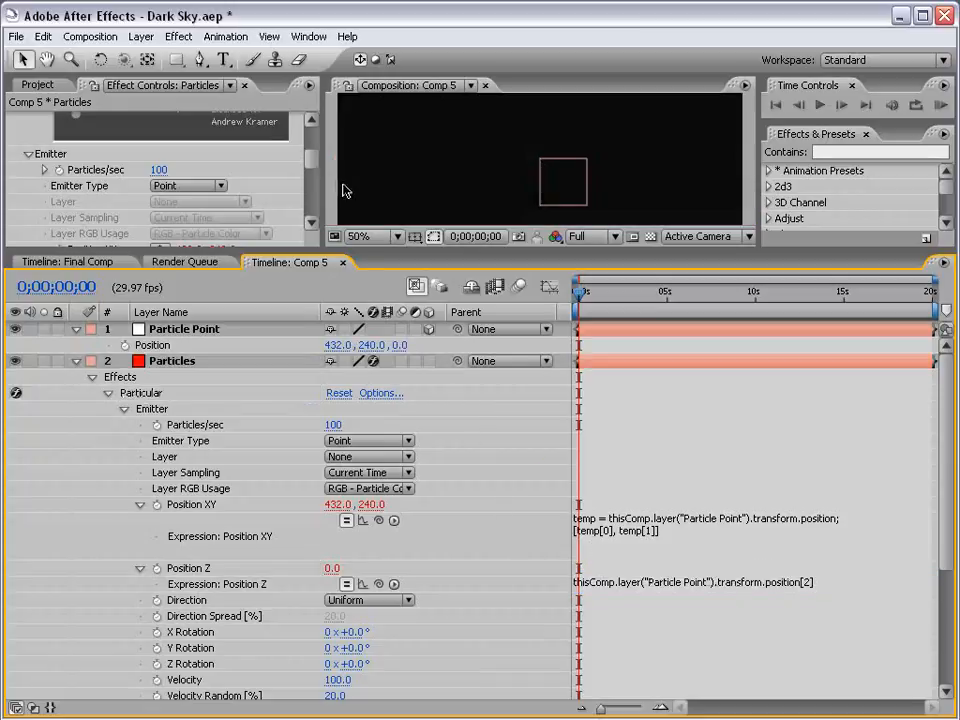
Go to 0;00;03;12, test whether the particles follow the Particle Point null by moving it, and undo the move.
{"action": "left_click_drag", "start_coordinate": [365, 247], "coordinate": [357, 409]}
{"action": "left_click_drag", "start_coordinate": [610, 462], "coordinate": [639, 455]}
{"action": "left_click", "coordinate": [619, 490]}
{"action": "left_click_drag", "start_coordinate": [562, 252], "coordinate": [615, 279]}
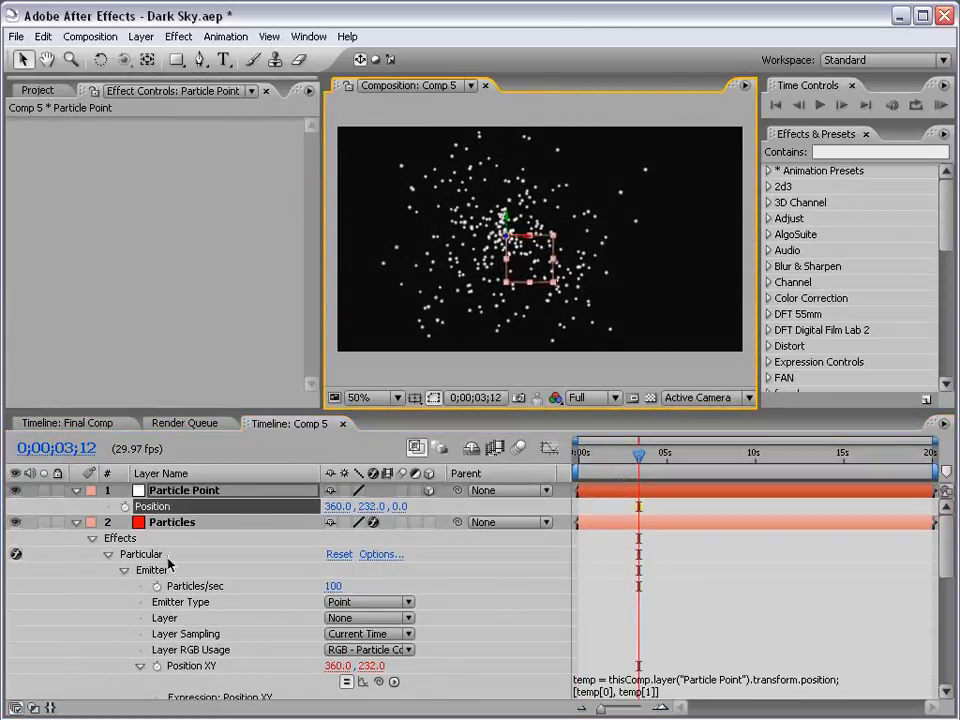
{"action": "key", "text": "ctrl+z"}
Collapse the Particles layer's properties and apply the Video Copilot 3D Orbit preset to the Particle Point null.
{"action": "left_click", "coordinate": [180, 489]}
{"action": "left_click", "coordinate": [77, 522]}
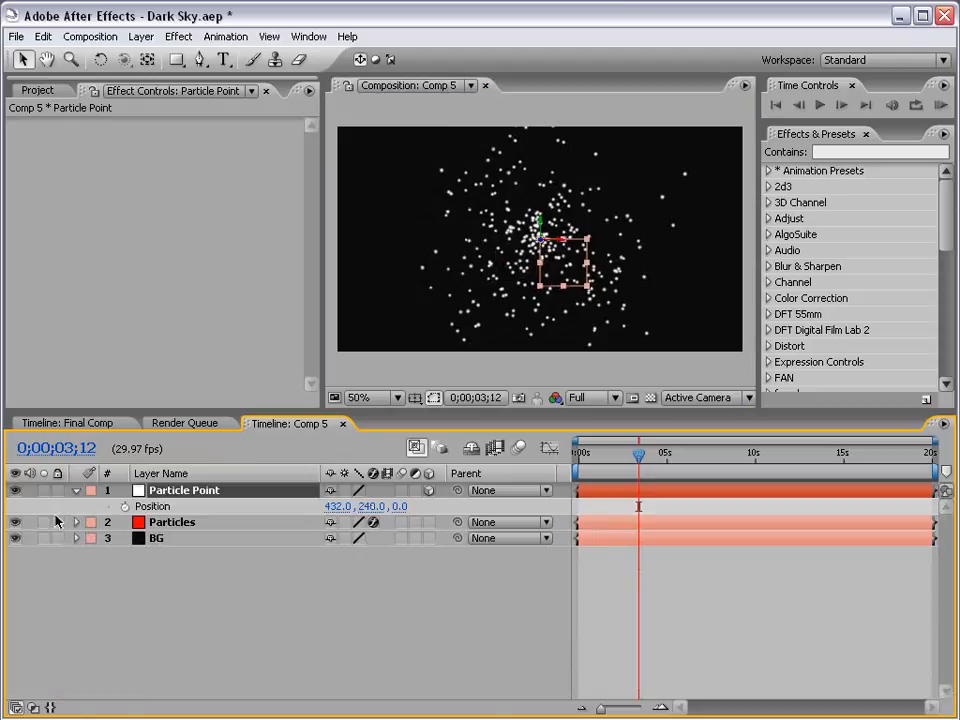
{"action": "left_click_drag", "start_coordinate": [243, 410], "coordinate": [243, 447]}
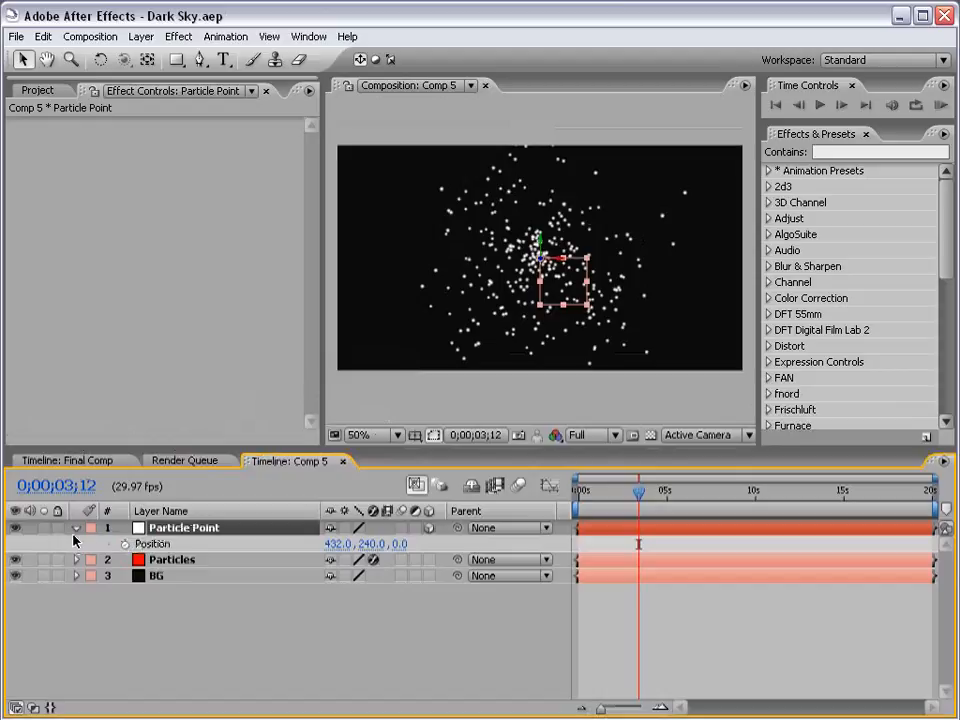
{"action": "left_click", "coordinate": [769, 171]}
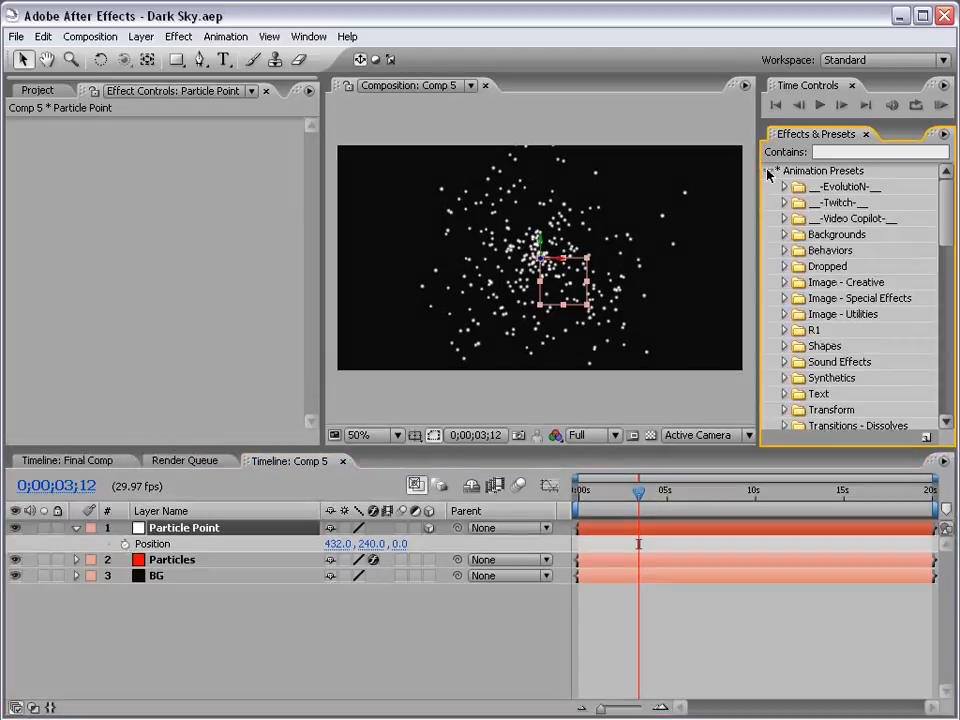
{"action": "left_click", "coordinate": [785, 218]}
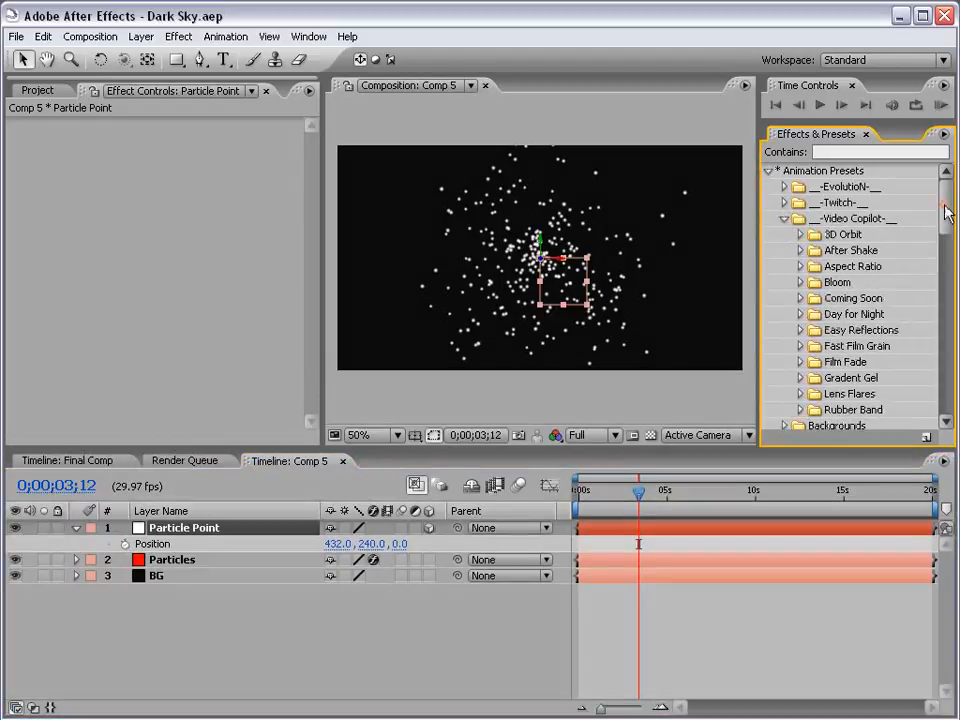
{"action": "left_click", "coordinate": [800, 234]}
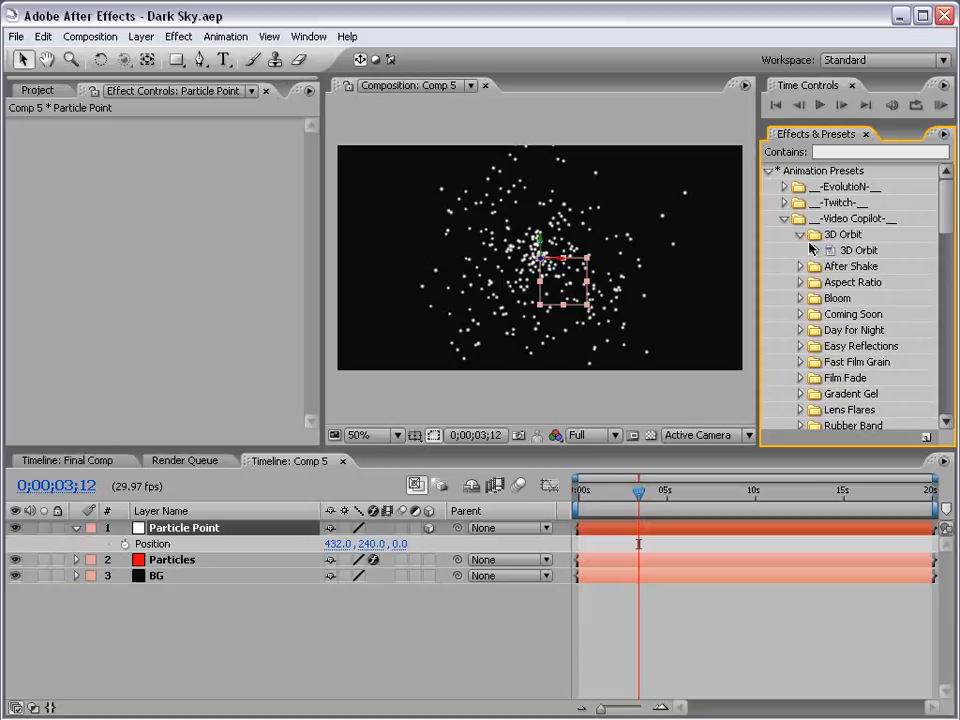
{"action": "left_click_drag", "start_coordinate": [855, 251], "coordinate": [196, 536]}
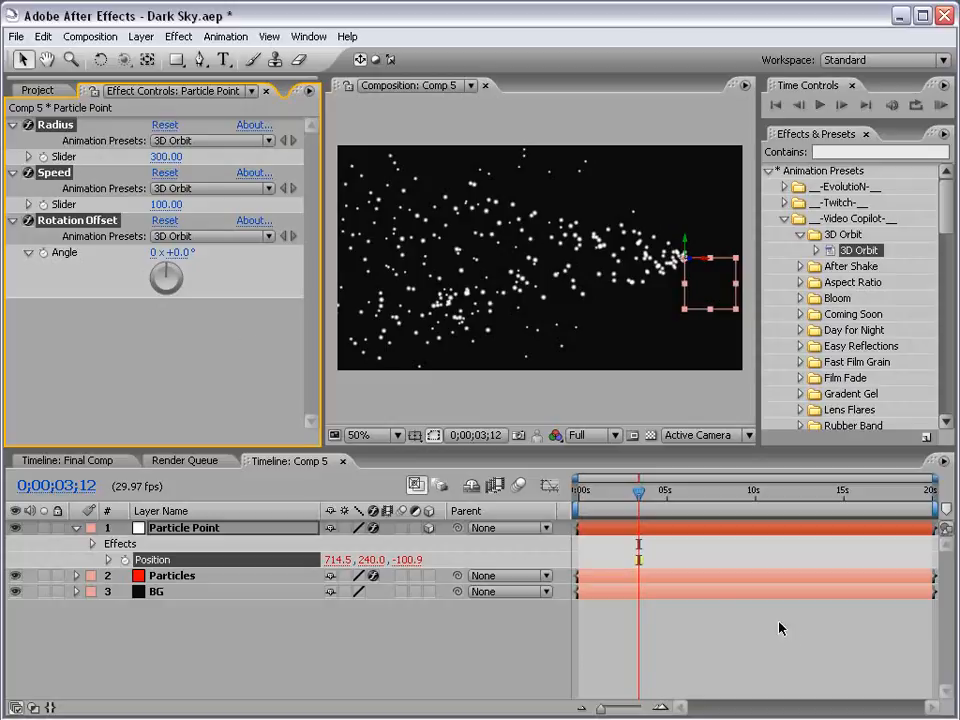
{"action": "left_click", "coordinate": [703, 634]}
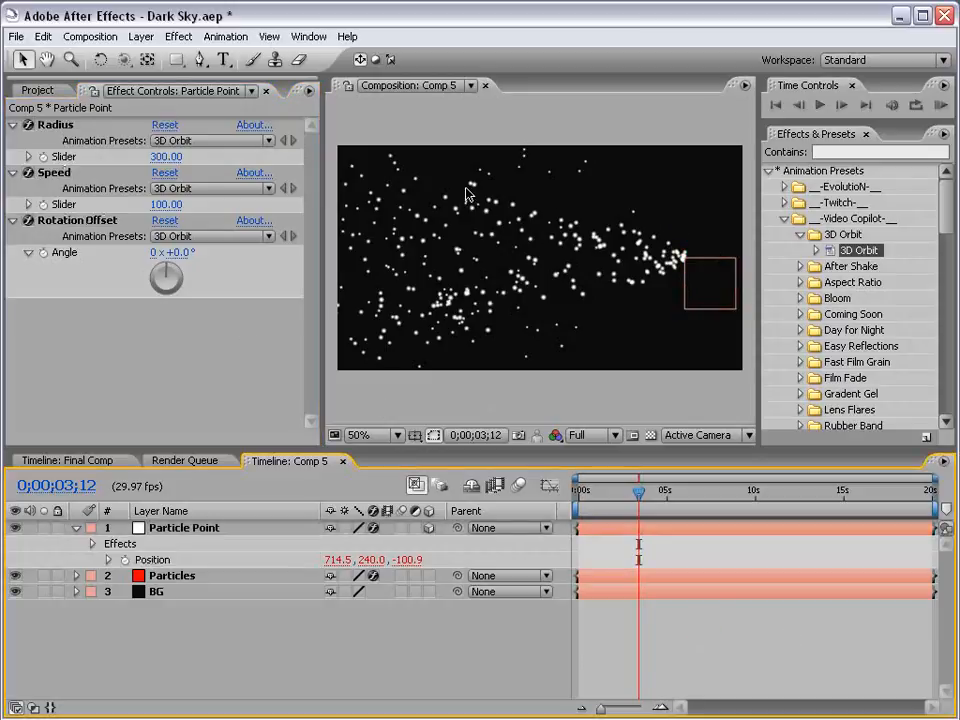
Switch the composition to the Top view and show the post-expression motion path of the Particle Point null's Position.
{"action": "left_click", "coordinate": [722, 444]}
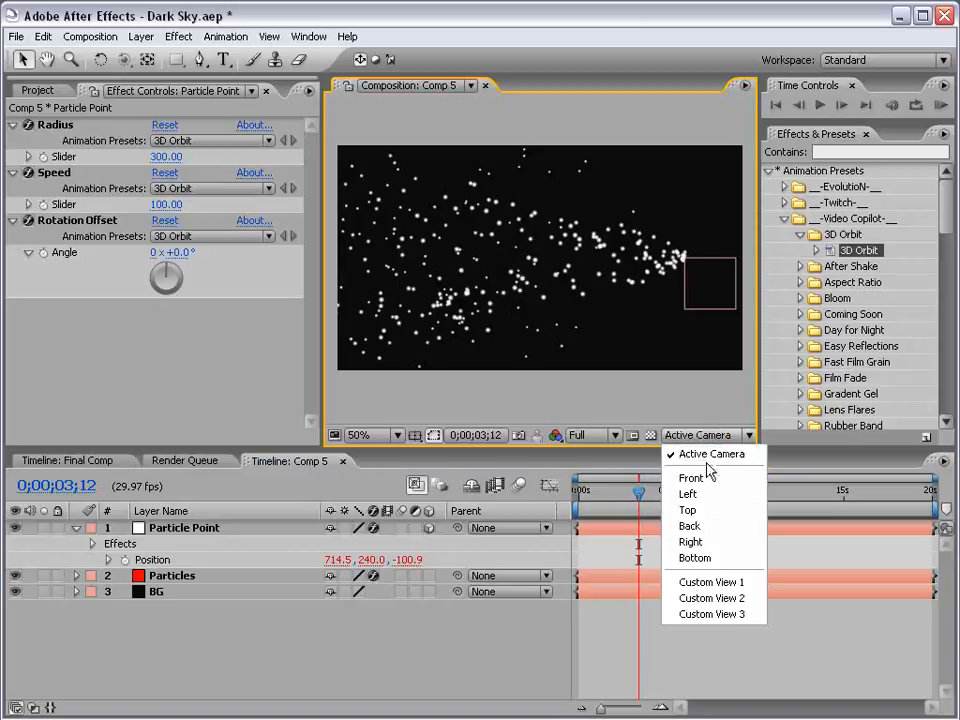
{"action": "left_click", "coordinate": [694, 511]}
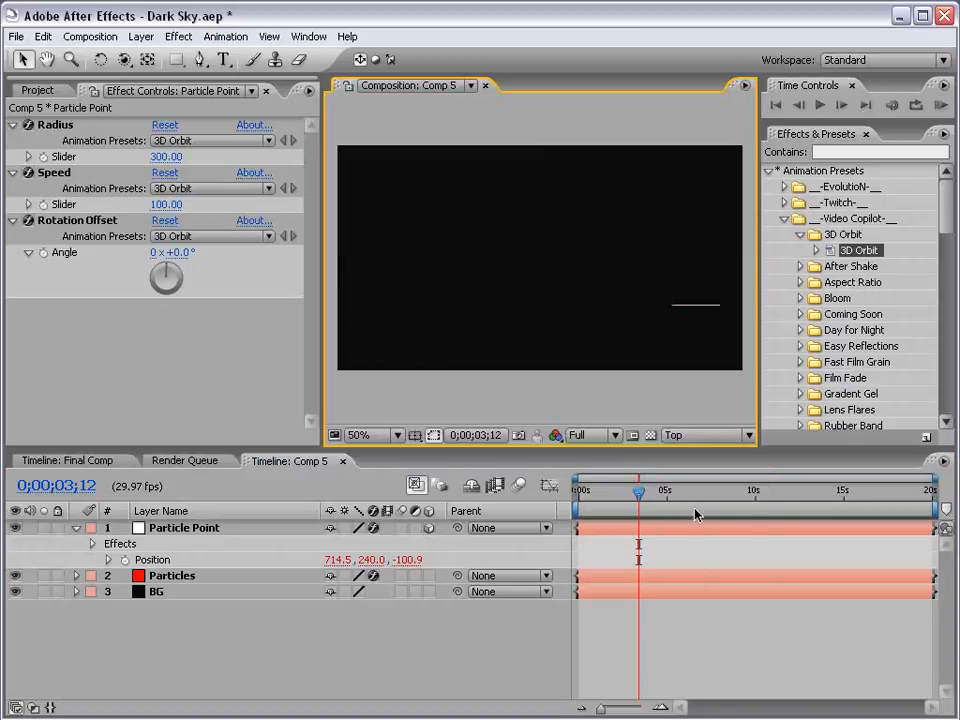
{"action": "left_click", "coordinate": [163, 528]}
{"action": "left_click", "coordinate": [152, 559]}
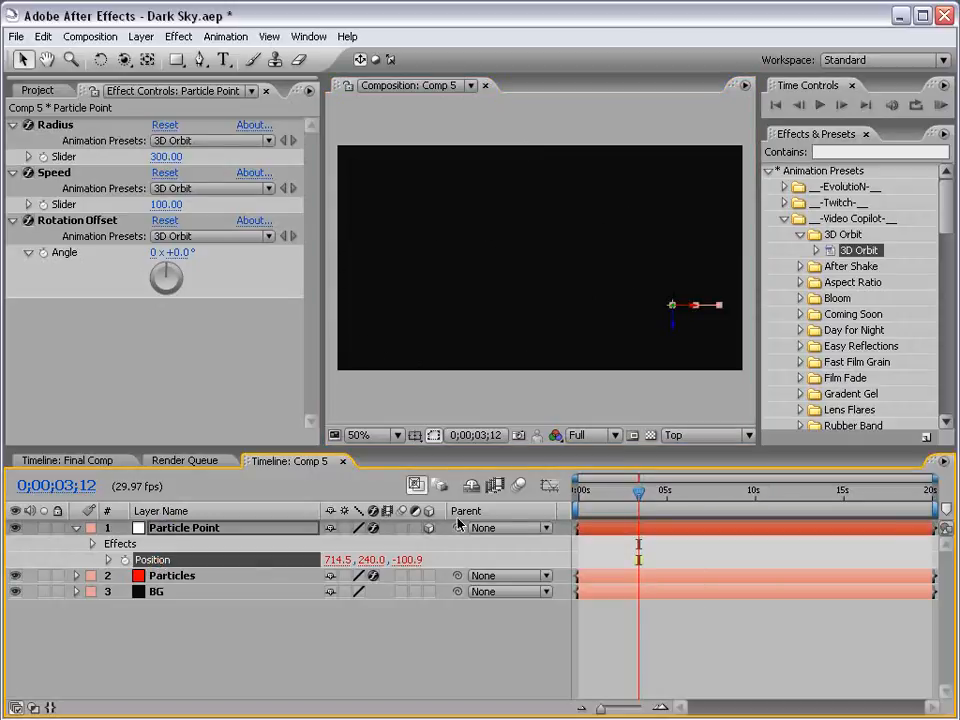
{"action": "left_click", "coordinate": [107, 560]}
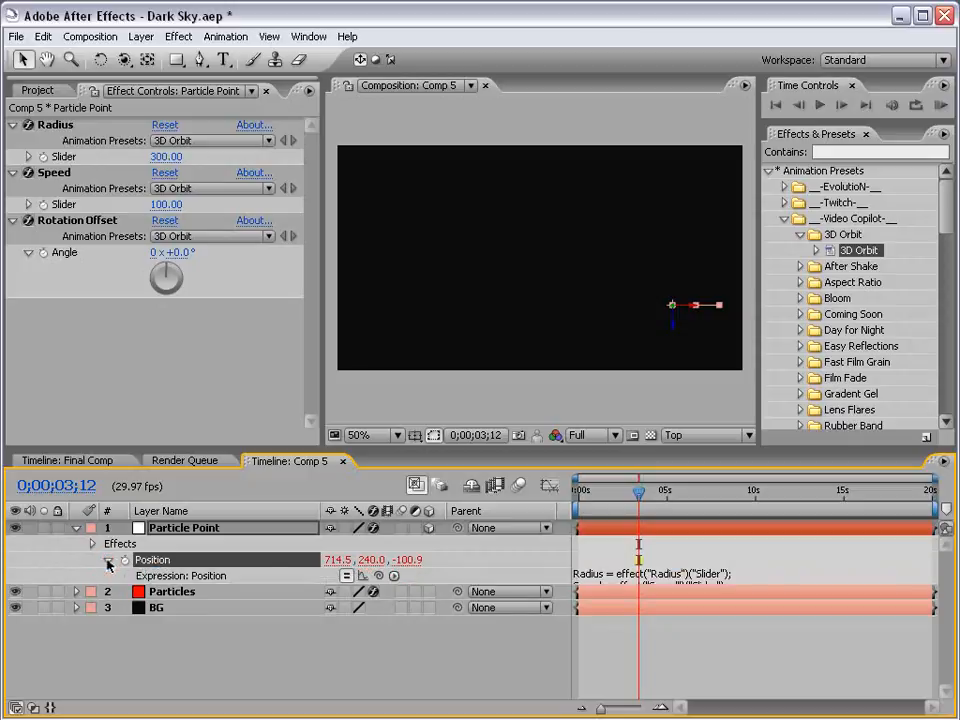
{"action": "left_click", "coordinate": [363, 577]}
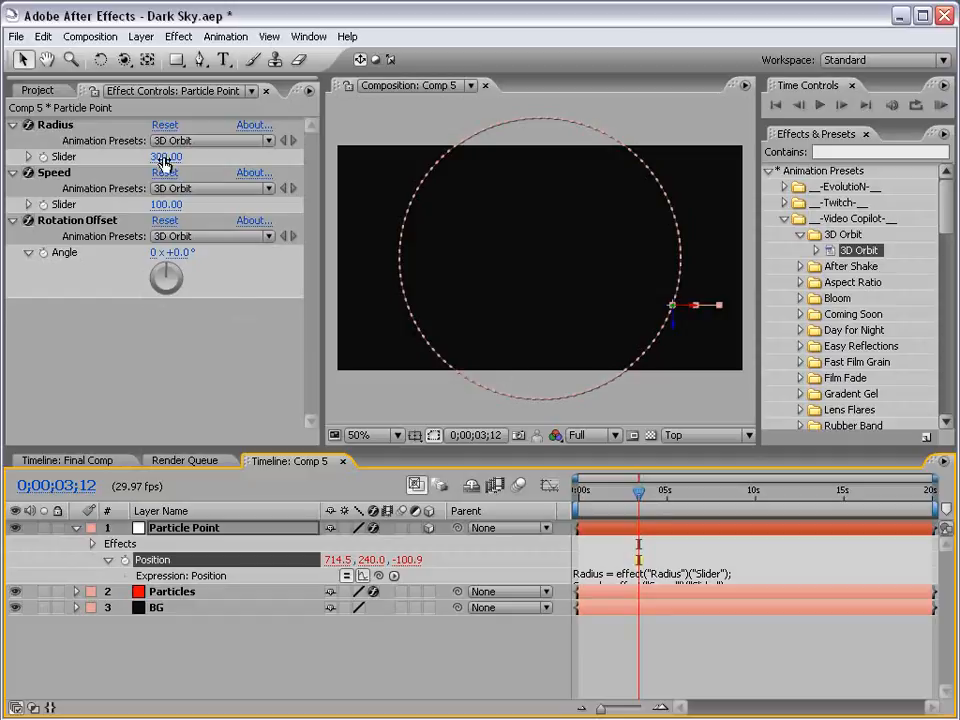
Set the null's orbit Radius to 243 and scrub the timeline to 0;00;11;19 to preview its circular motion.
{"action": "left_click_drag", "start_coordinate": [163, 157], "coordinate": [84, 156]}
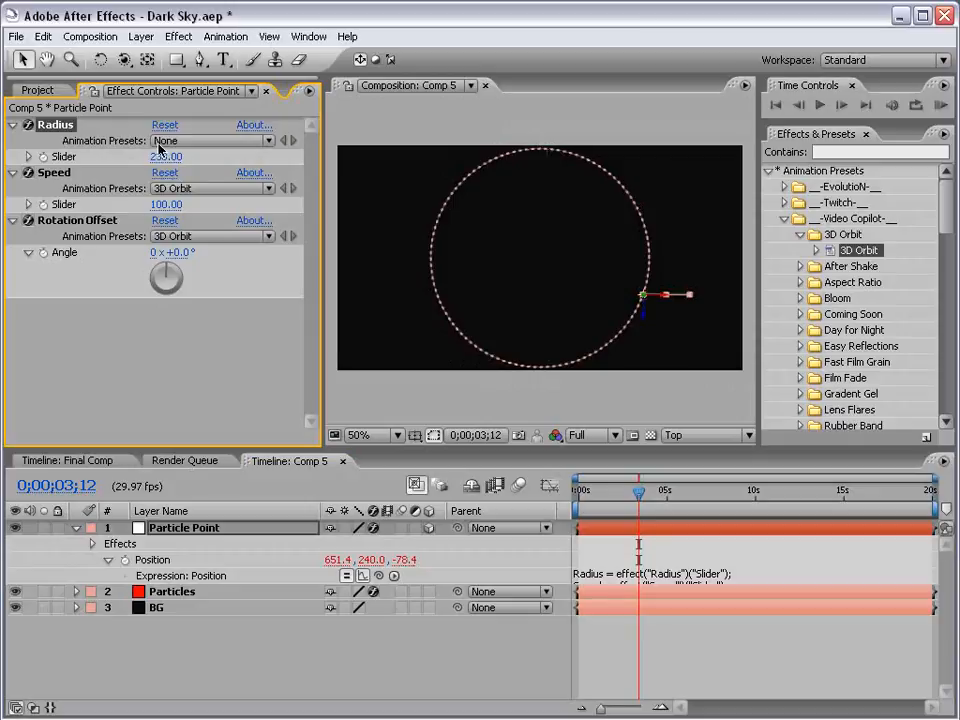
{"action": "left_click_drag", "start_coordinate": [160, 157], "coordinate": [171, 157]}
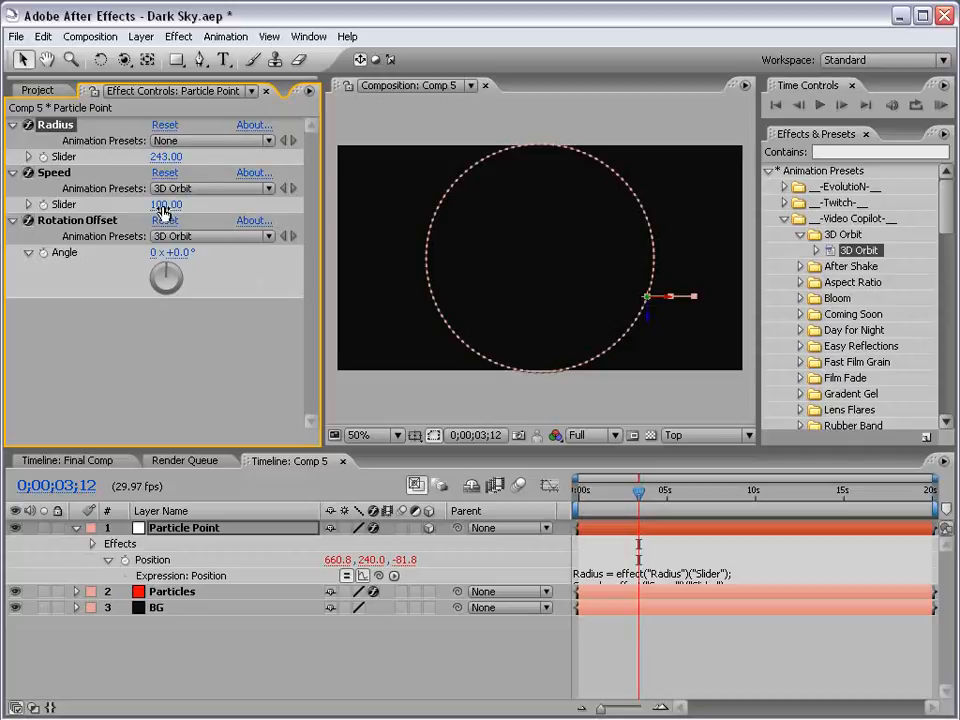
{"action": "left_click_drag", "start_coordinate": [580, 491], "coordinate": [784, 494]}
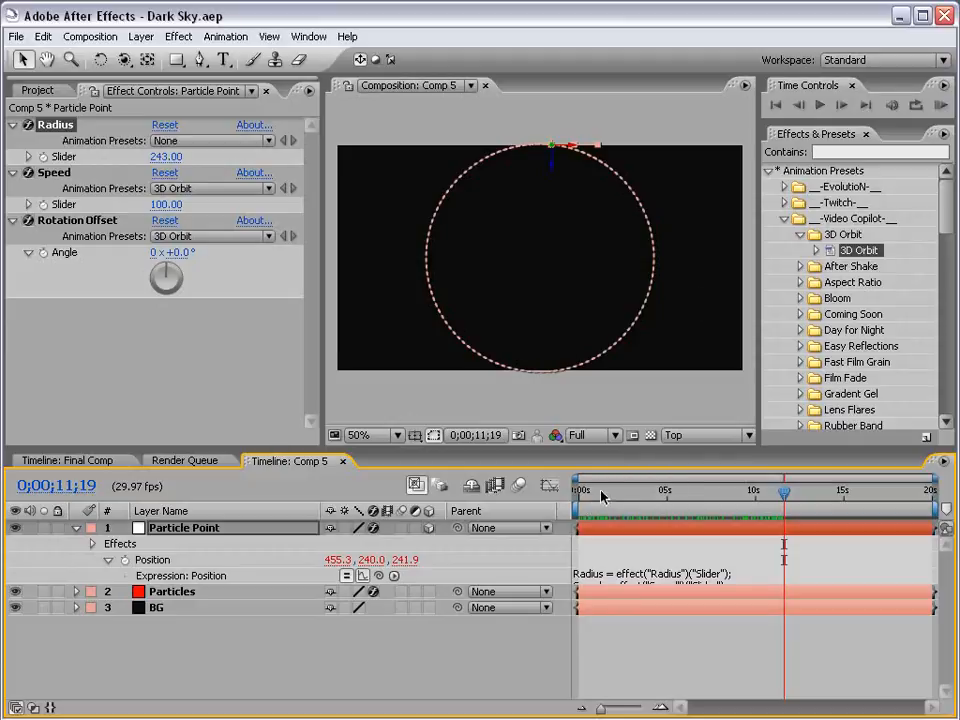
Return to the first frame, switch back to the Active Camera view, and preview the orbiting particles up to 0;00;10;09.
{"action": "key", "text": "Home"}
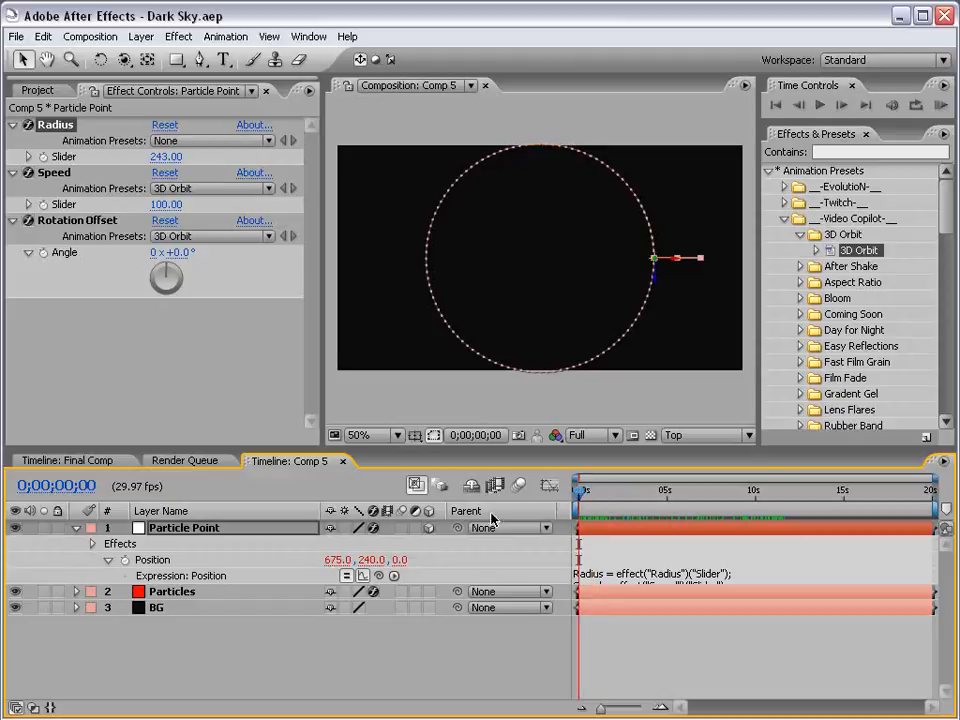
{"action": "left_click", "coordinate": [590, 436]}
{"action": "left_click", "coordinate": [725, 432]}
{"action": "left_click", "coordinate": [722, 435]}
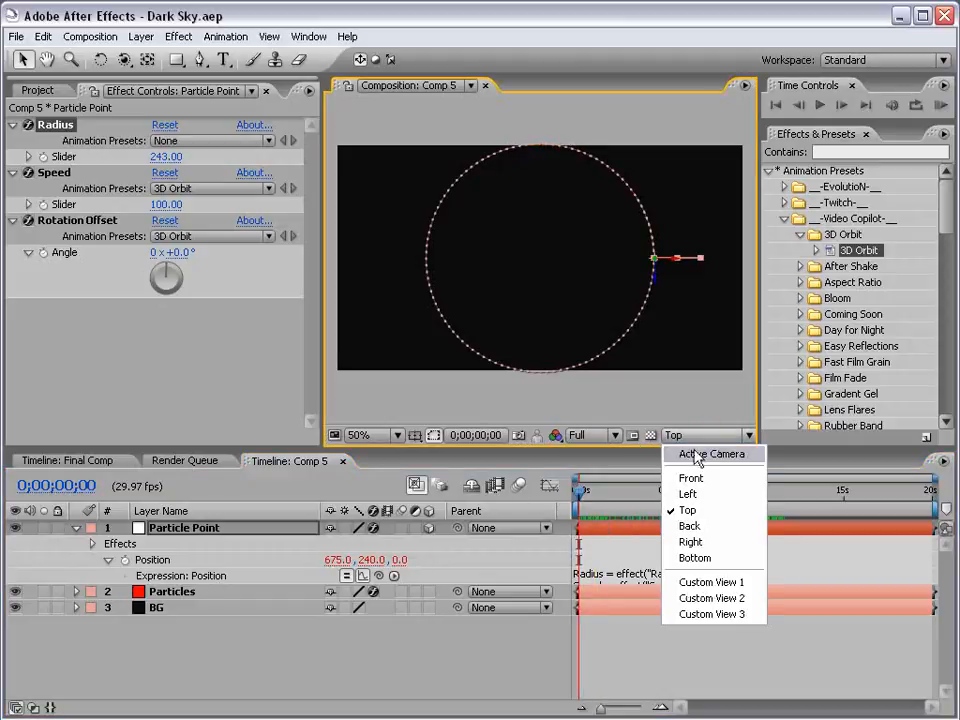
{"action": "left_click", "coordinate": [693, 454]}
{"action": "left_click", "coordinate": [623, 665]}
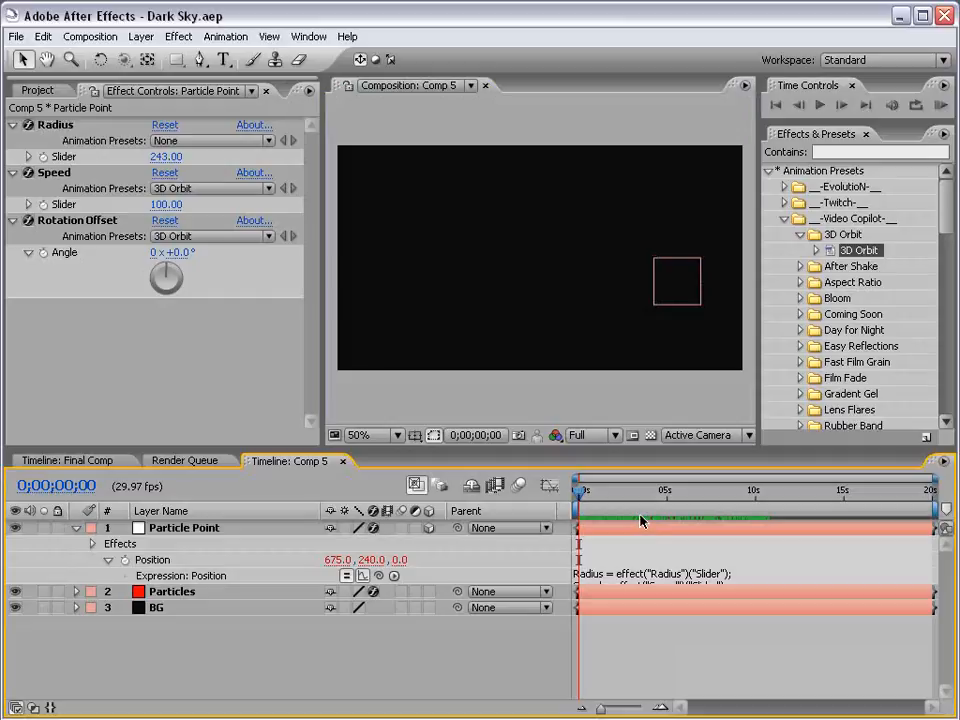
{"action": "left_click_drag", "start_coordinate": [595, 503], "coordinate": [761, 484]}
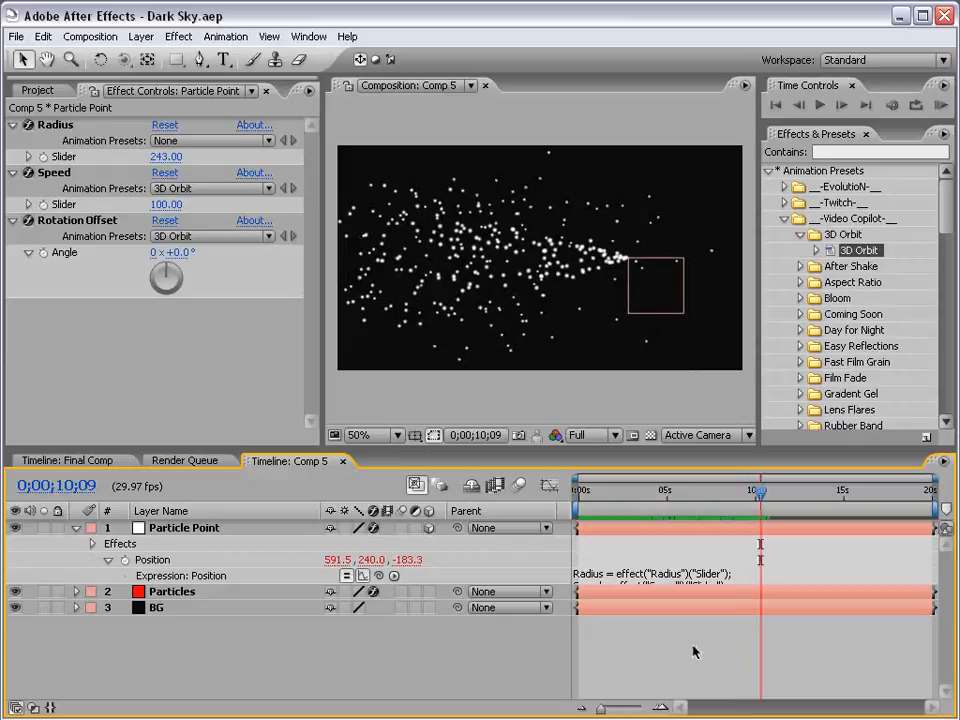
Set the Particles layer's emitter Velocity, Velocity Random and Velocity from Motion to 0.
{"action": "left_click", "coordinate": [158, 598]}
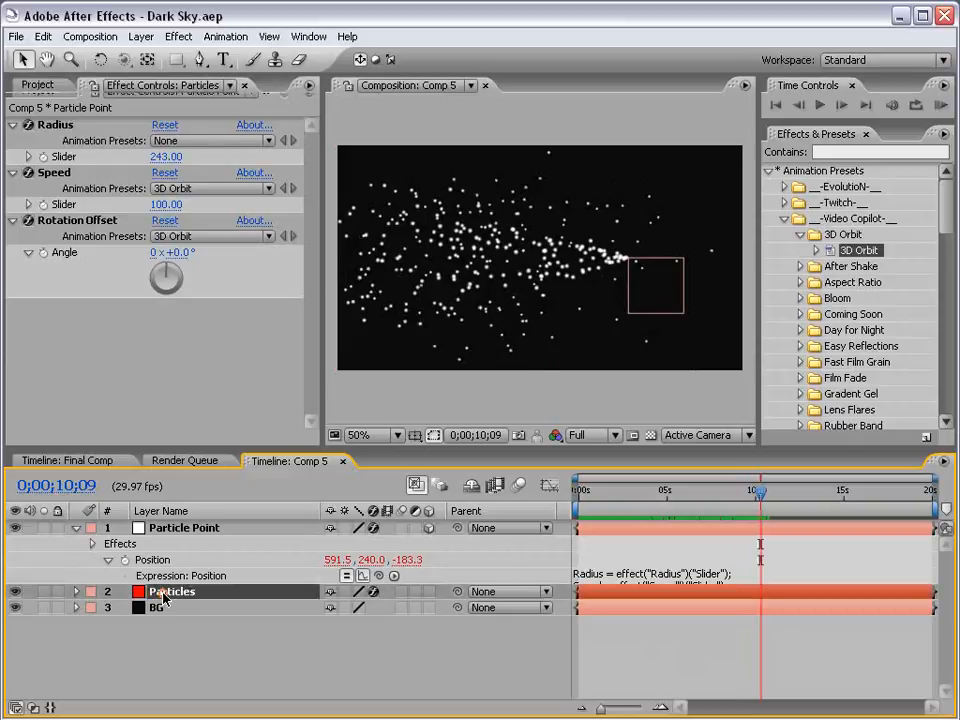
{"action": "scroll", "coordinate": [313, 233], "scroll_direction": "down", "scroll_amount": 3}
{"action": "scroll", "coordinate": [313, 233], "scroll_direction": "down", "scroll_amount": 2}
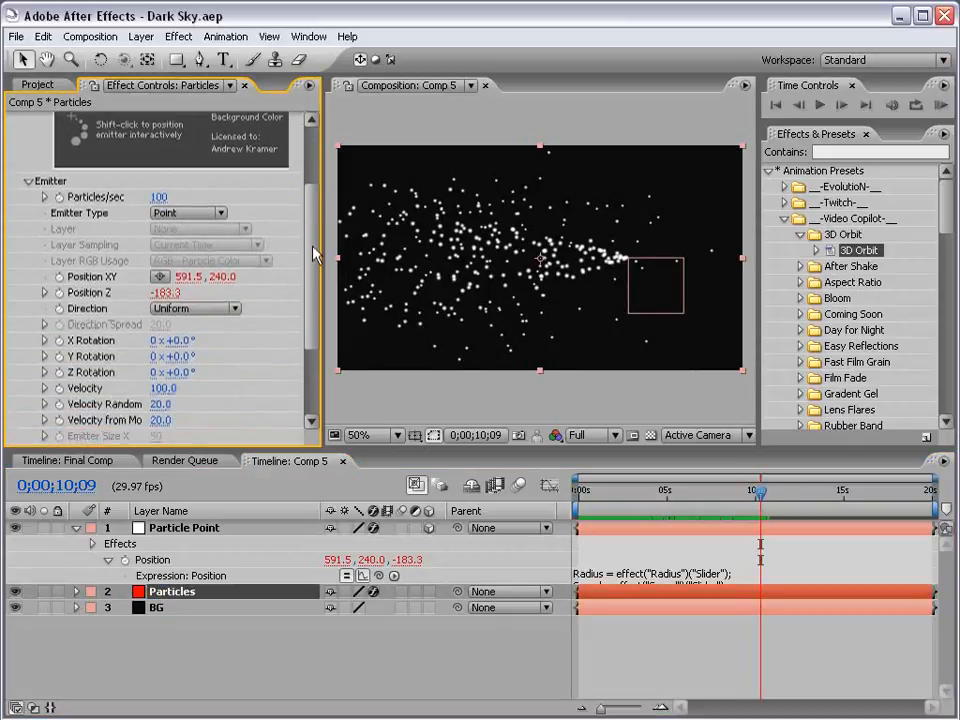
{"action": "left_click", "coordinate": [163, 388]}
{"action": "type", "text": "0"}
{"action": "left_click", "coordinate": [160, 404]}
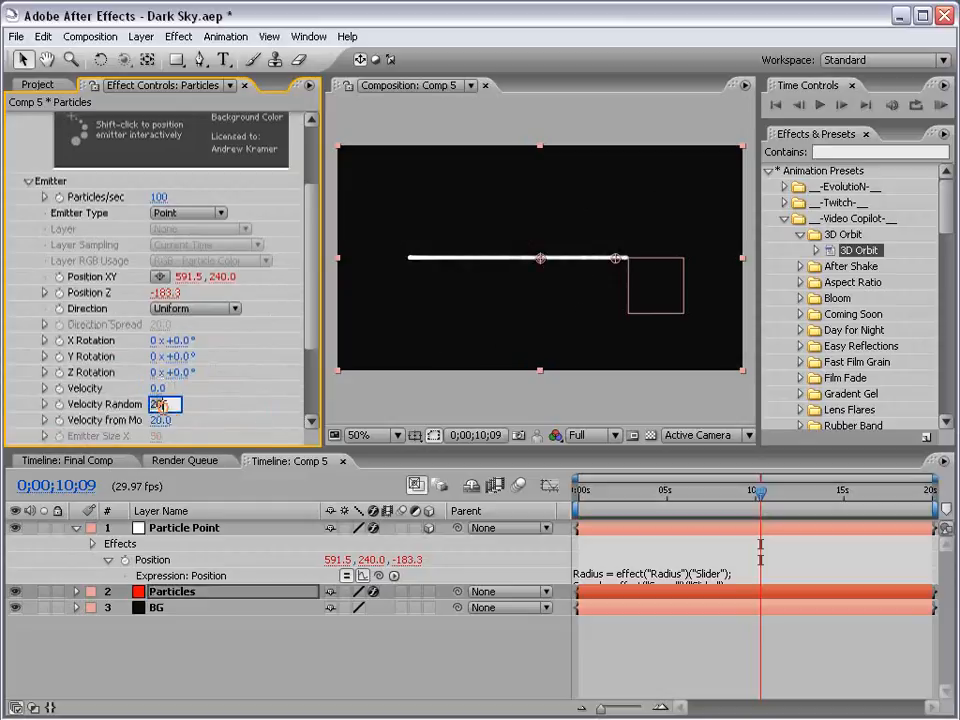
{"action": "type", "text": "0"}
{"action": "left_click", "coordinate": [162, 420]}
{"action": "type", "text": "0"}
{"action": "key", "text": "Return"}
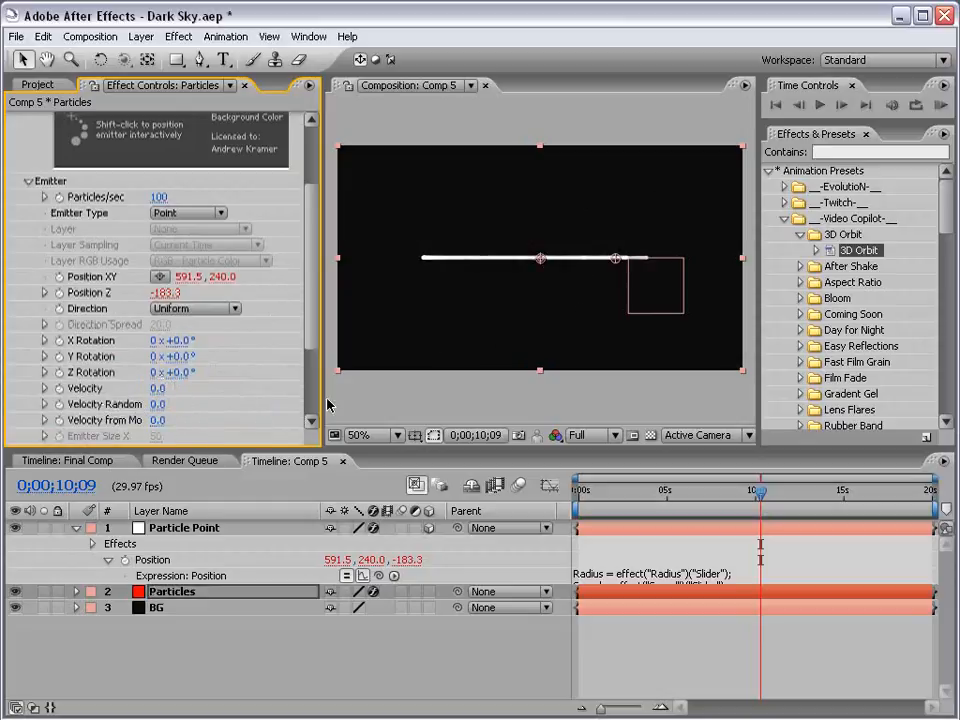
{"action": "mouse_move", "coordinate": [320, 390]}
{"action": "left_mouse_down"}
{"action": "mouse_move", "coordinate": [330, 389]}
{"action": "mouse_move", "coordinate": [310, 389]}
{"action": "left_mouse_up"}
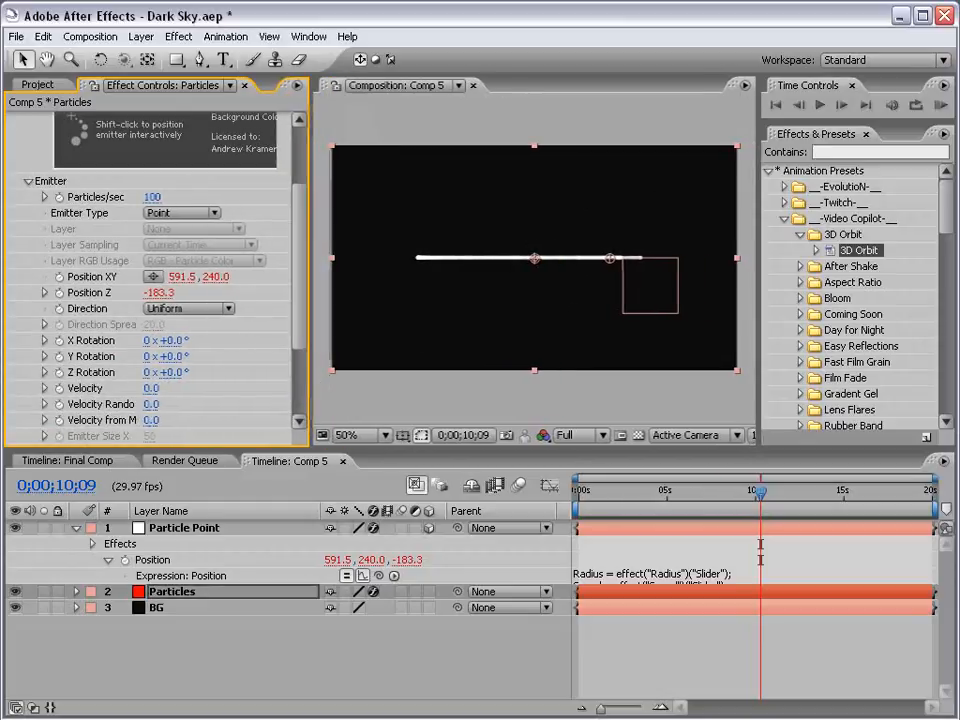
Add a new camera to the composition using the 15mm preset.
{"action": "left_click", "coordinate": [534, 345]}
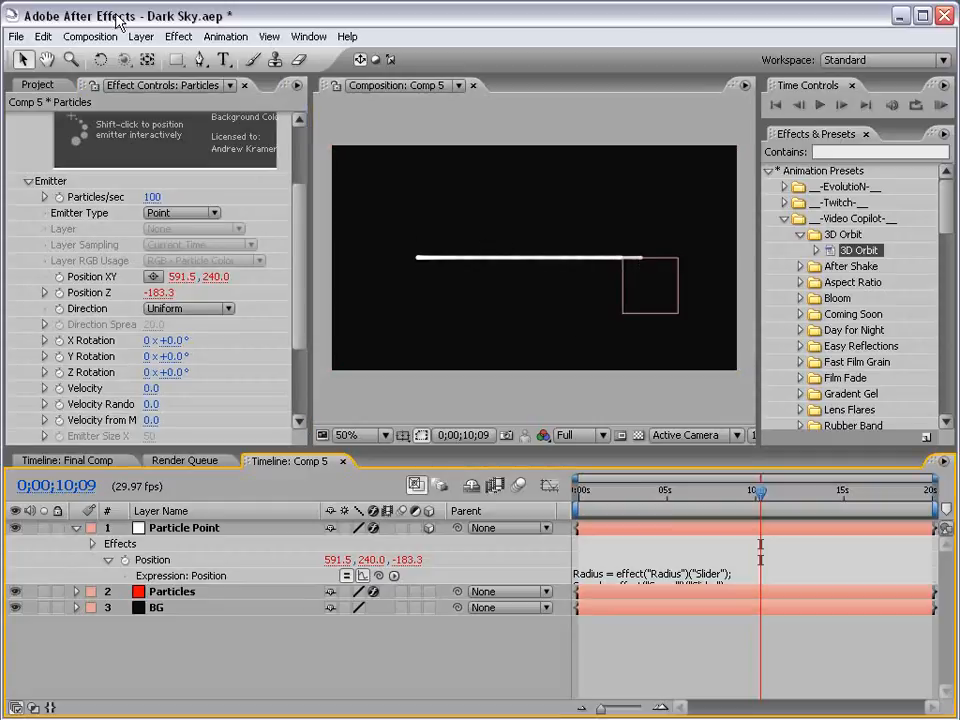
{"action": "left_click", "coordinate": [140, 36]}
{"action": "mouse_move", "coordinate": [150, 58]}
{"action": "left_click", "coordinate": [402, 104]}
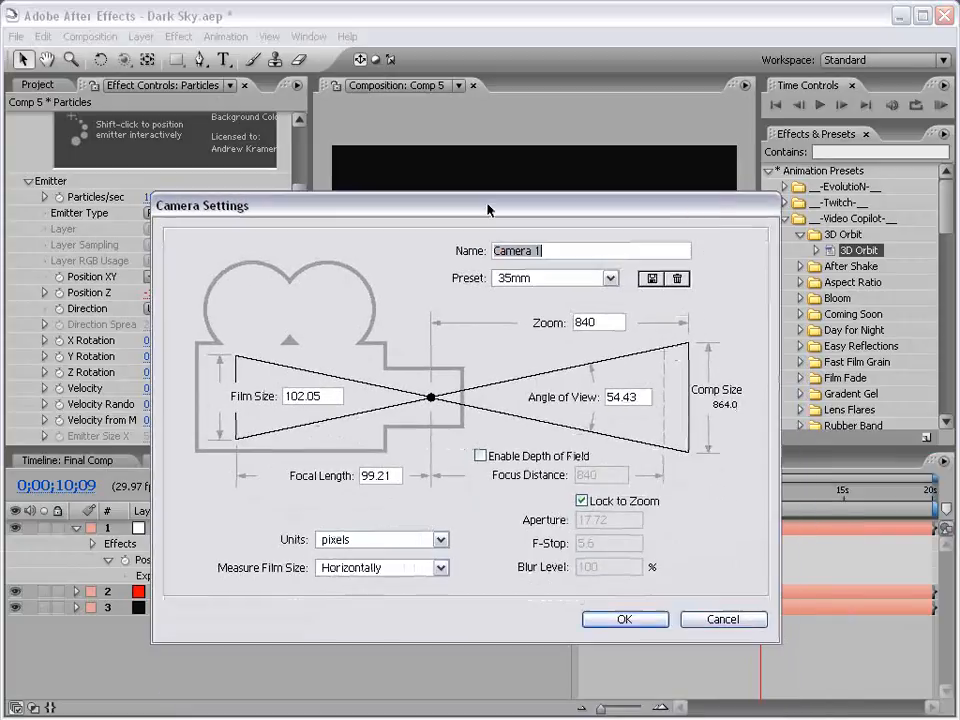
{"action": "left_click", "coordinate": [548, 278]}
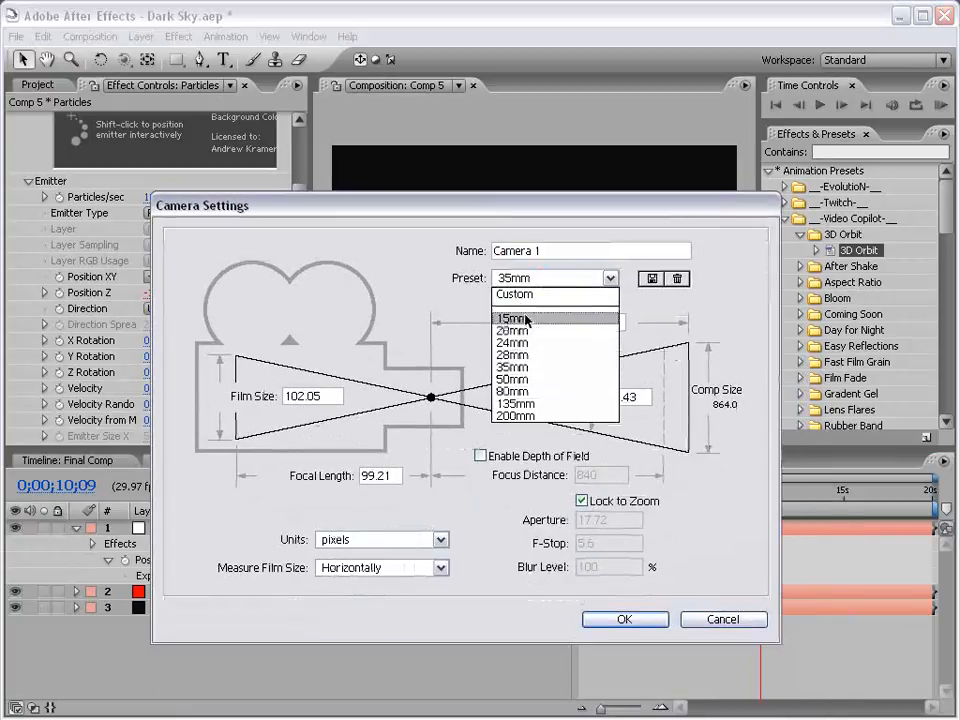
{"action": "left_click", "coordinate": [525, 320]}
{"action": "left_click", "coordinate": [624, 619]}
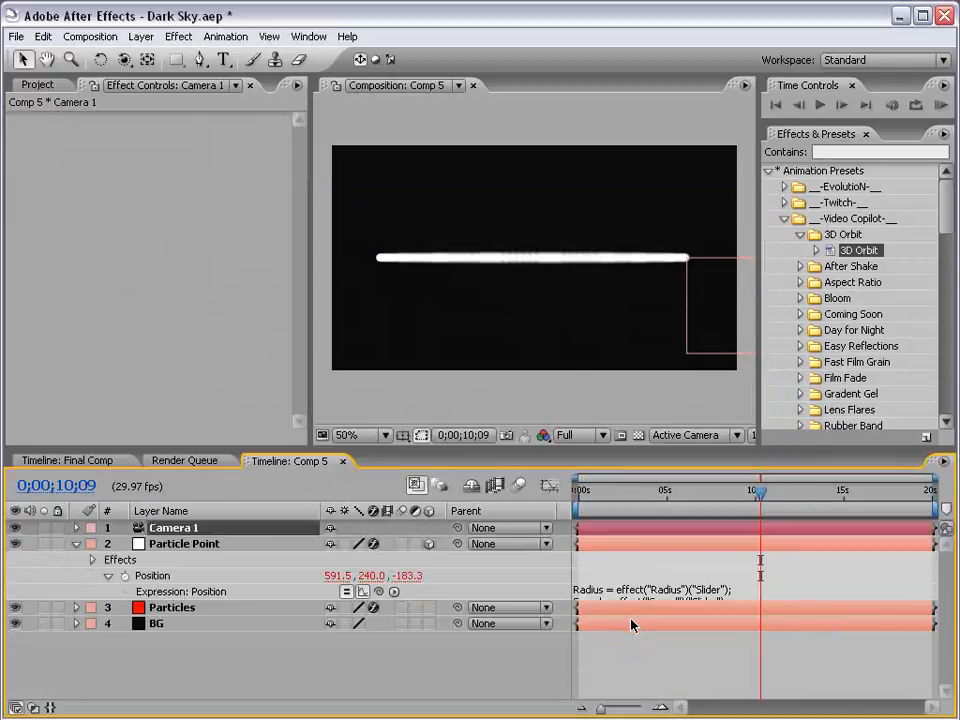
Orbit the camera to look down at an angle on the particle ring, and preview the animation up to 0;00;10;06.
{"action": "left_click", "coordinate": [123, 59]}
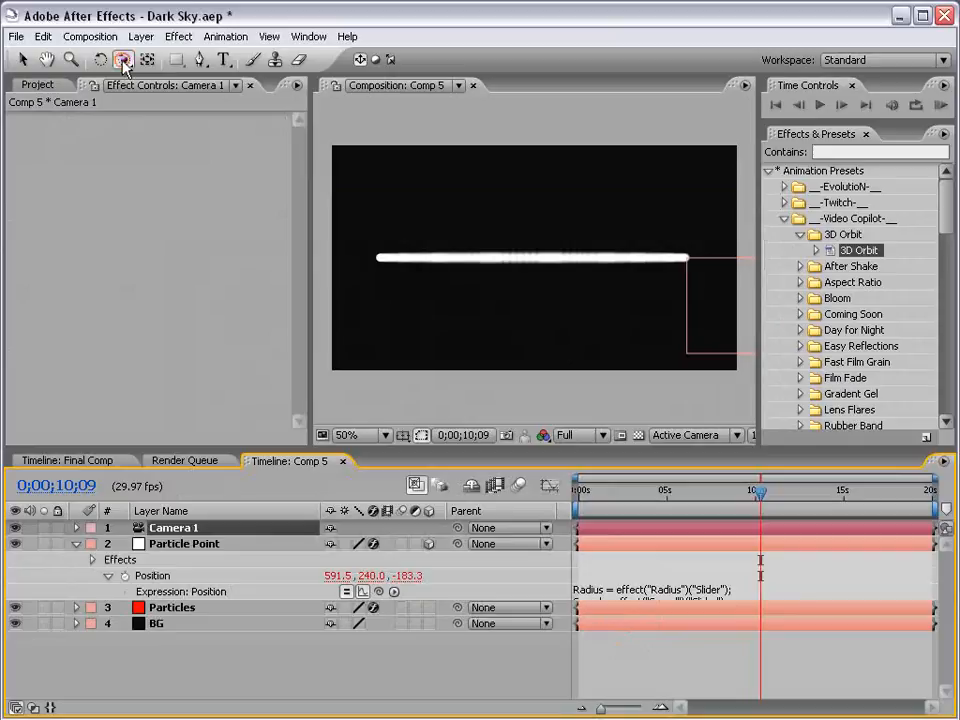
{"action": "left_click_drag", "start_coordinate": [549, 228], "coordinate": [546, 249]}
{"action": "key", "text": "v"}
{"action": "left_click_drag", "start_coordinate": [632, 491], "coordinate": [758, 493]}
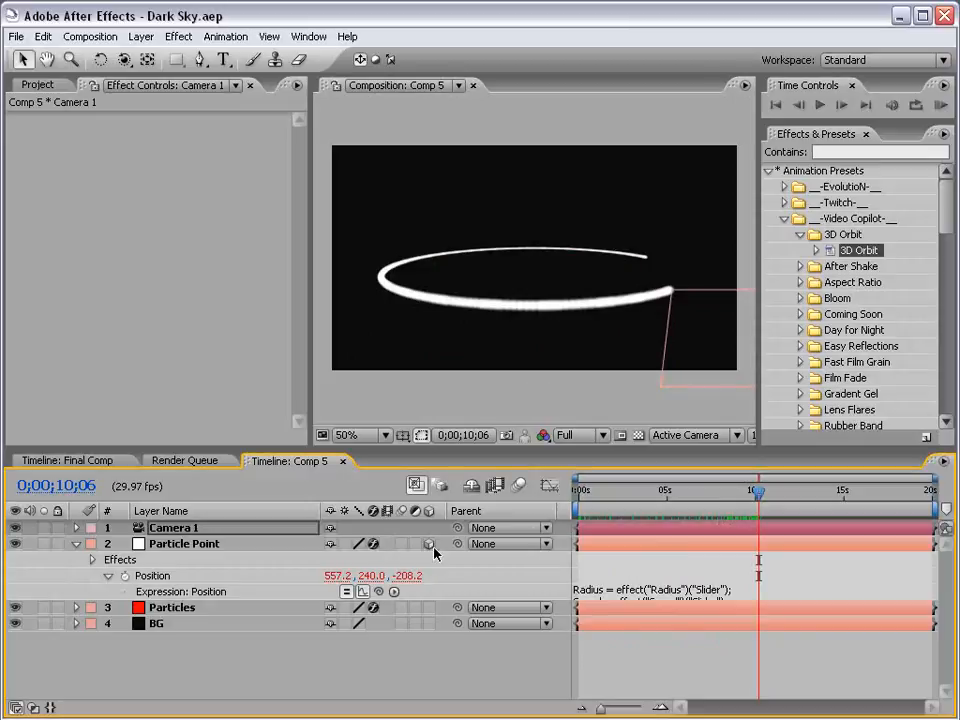
Append + wiggle(8,140)-value to the last line of the Particle Point null's Position expression, and collapse the expression.
{"action": "left_click", "coordinate": [195, 545]}
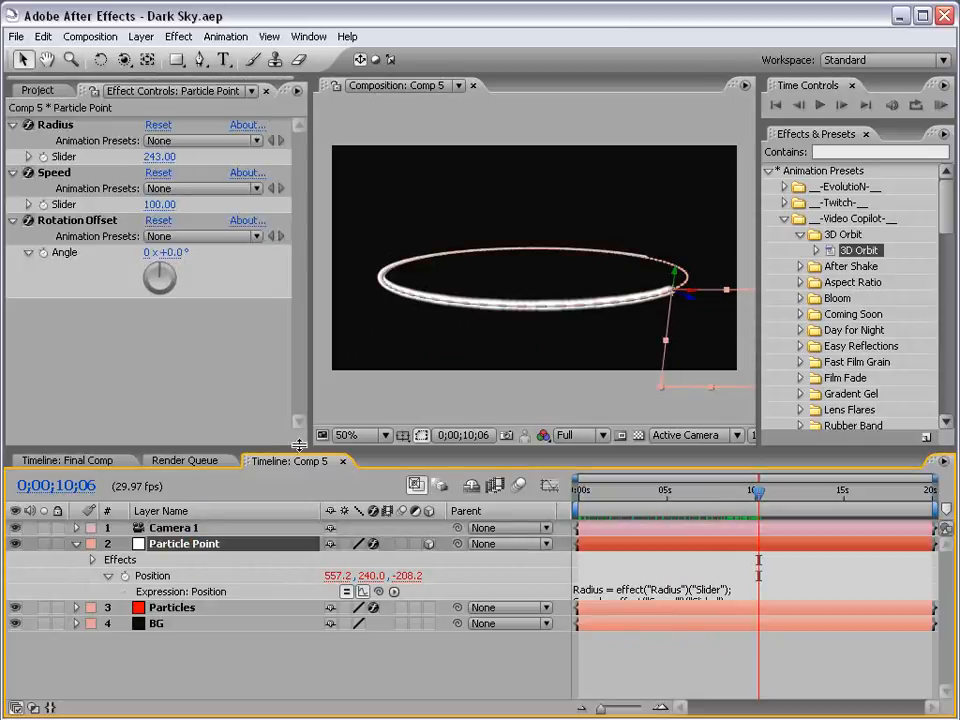
{"action": "left_click_drag", "start_coordinate": [296, 443], "coordinate": [296, 416]}
{"action": "left_click_drag", "start_coordinate": [614, 461], "coordinate": [701, 463]}
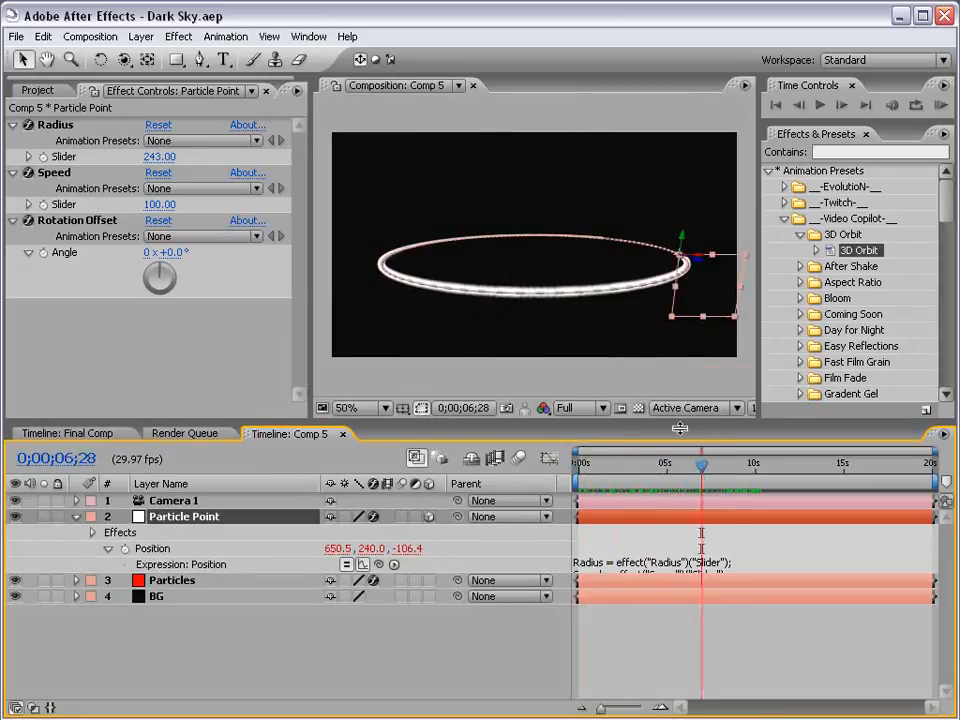
{"action": "left_click", "coordinate": [790, 557]}
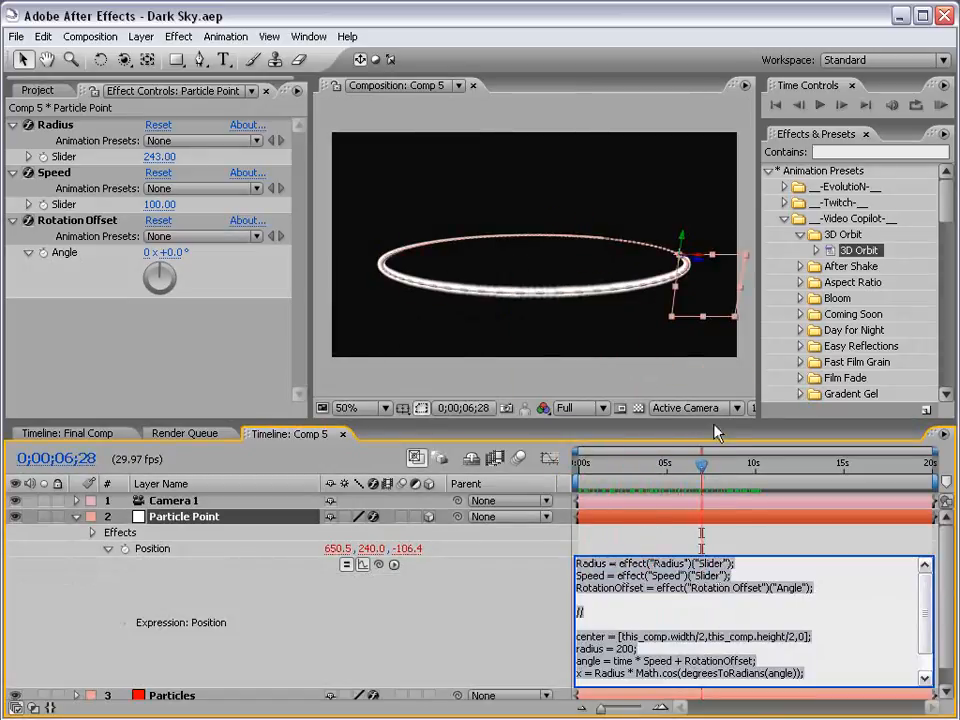
{"action": "left_click_drag", "start_coordinate": [716, 432], "coordinate": [716, 339]}
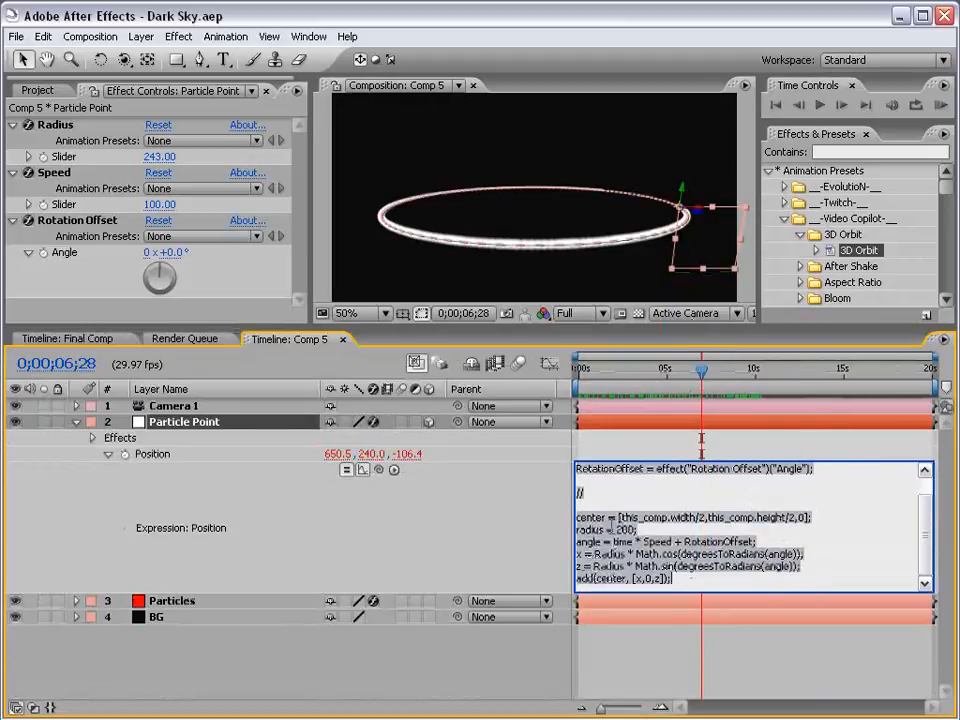
{"action": "left_click", "coordinate": [610, 530]}
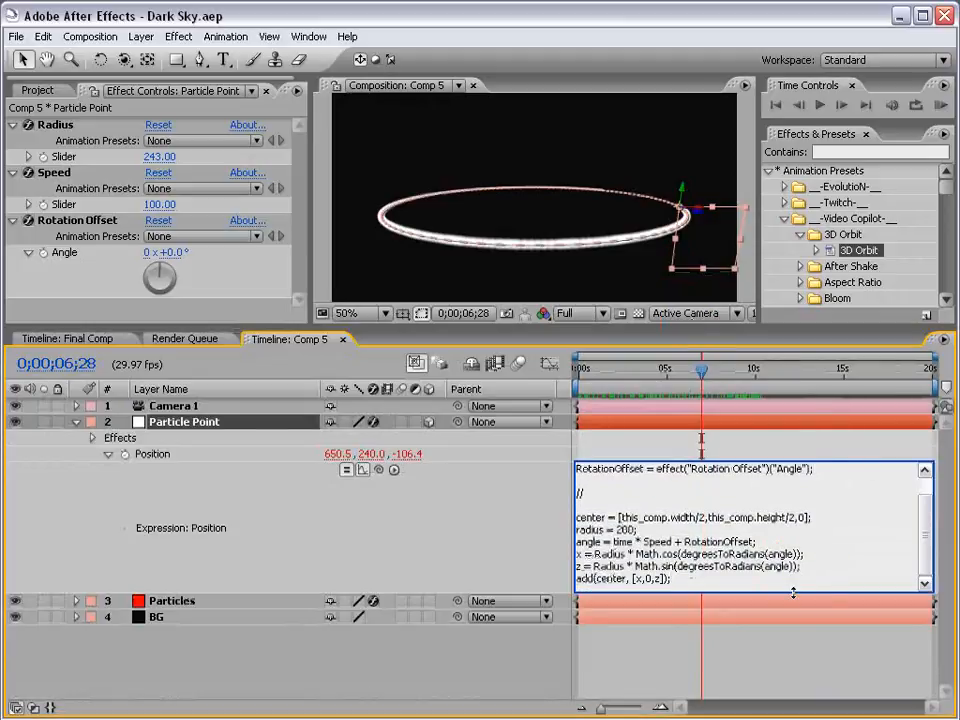
{"action": "left_click_drag", "start_coordinate": [793, 593], "coordinate": [793, 638]}
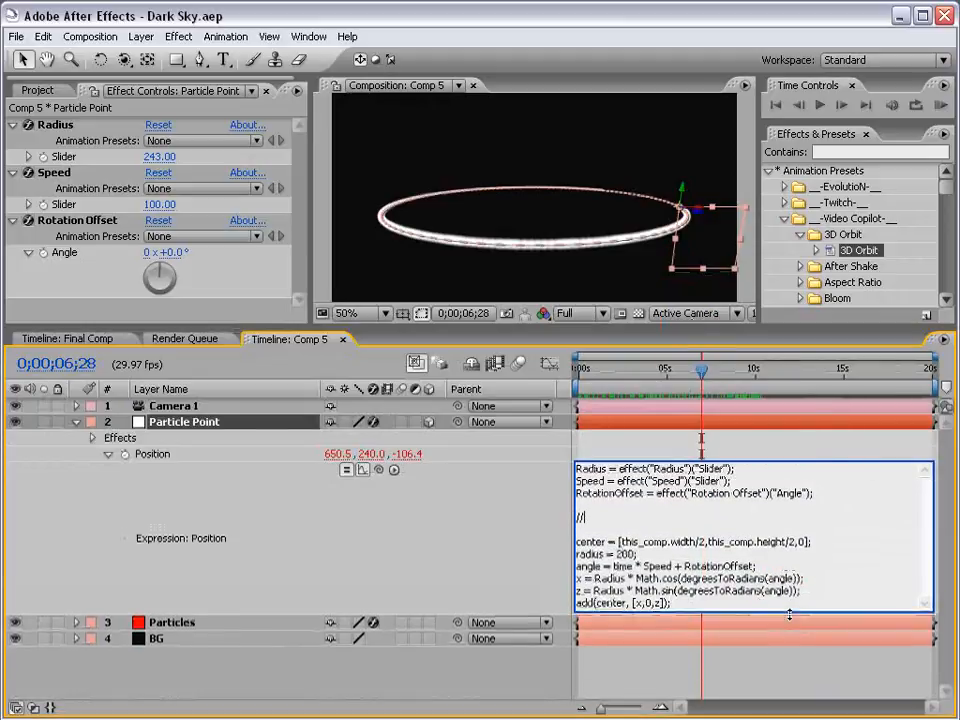
{"action": "left_click", "coordinate": [705, 607]}
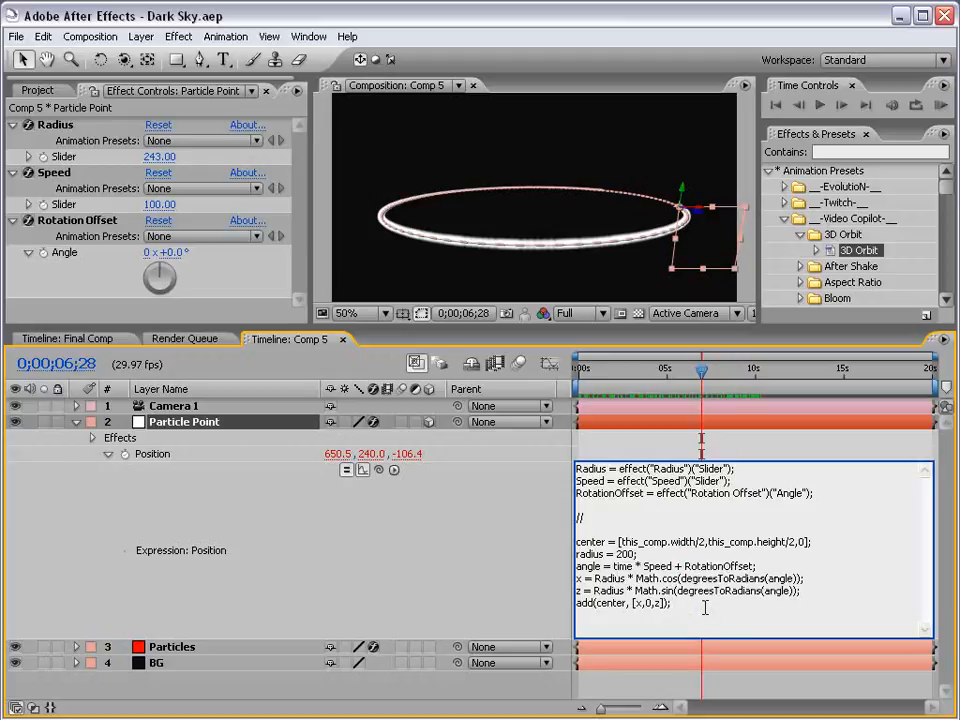
{"action": "type", "text": "+ wiggle(8,140)-value"}
{"action": "left_click", "coordinate": [598, 452]}
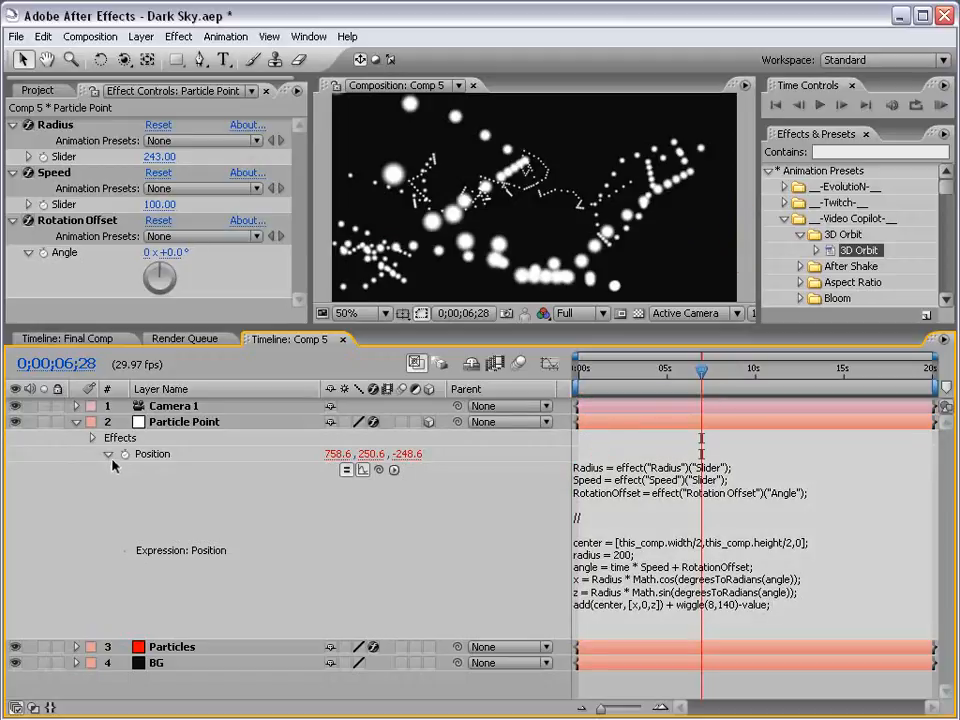
{"action": "left_click", "coordinate": [108, 455]}
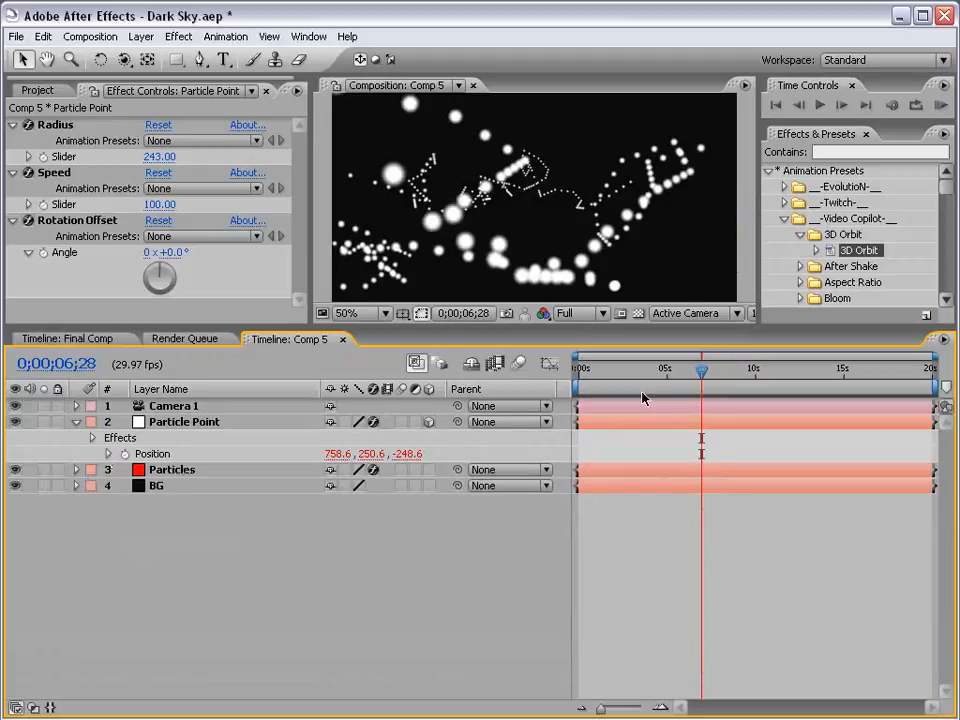
Scrub to 0;00;04;11 and set the Particles layer's emitter to 2000 particles per second.
{"action": "mouse_move", "coordinate": [642, 370]}
{"action": "left_mouse_down"}
{"action": "mouse_move", "coordinate": [580, 370]}
{"action": "mouse_move", "coordinate": [718, 370]}
{"action": "mouse_move", "coordinate": [657, 370]}
{"action": "left_mouse_up"}
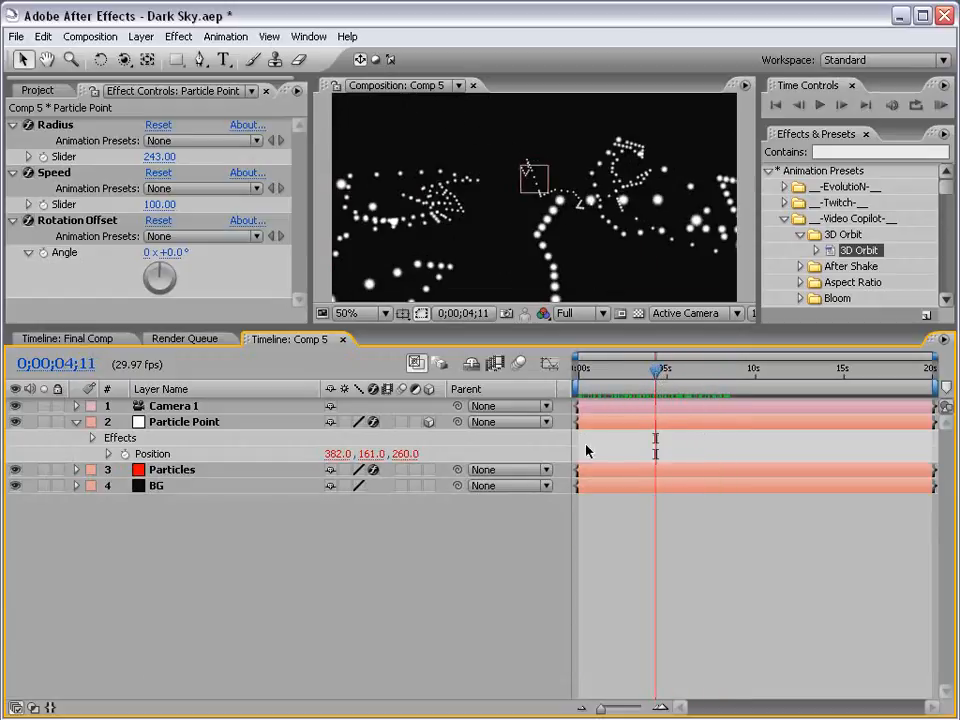
{"action": "left_click", "coordinate": [182, 470]}
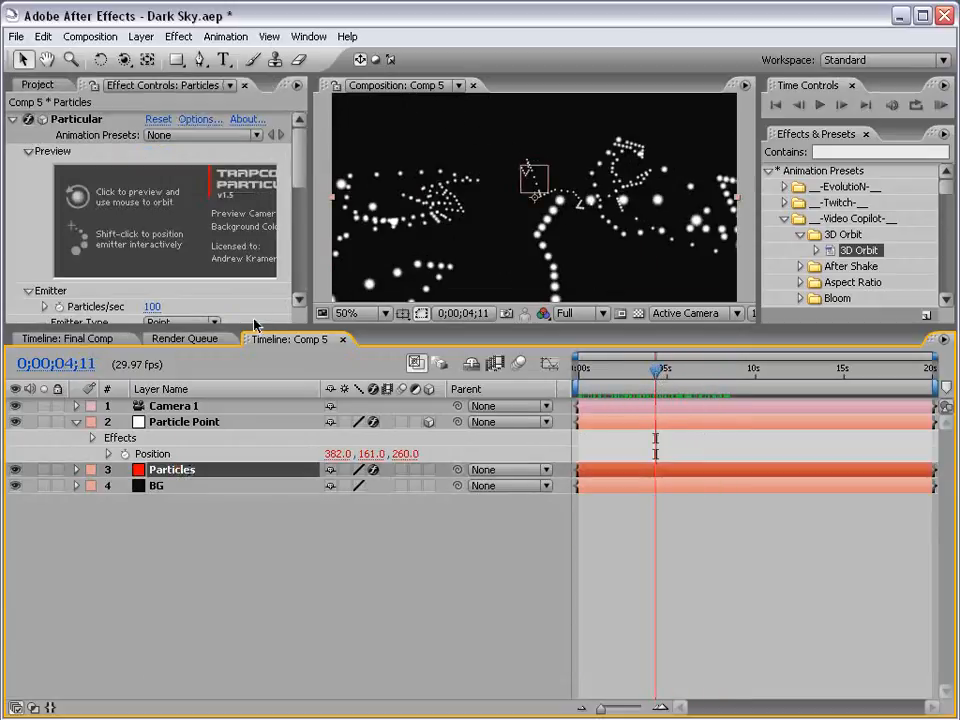
{"action": "left_click_drag", "start_coordinate": [255, 322], "coordinate": [255, 473]}
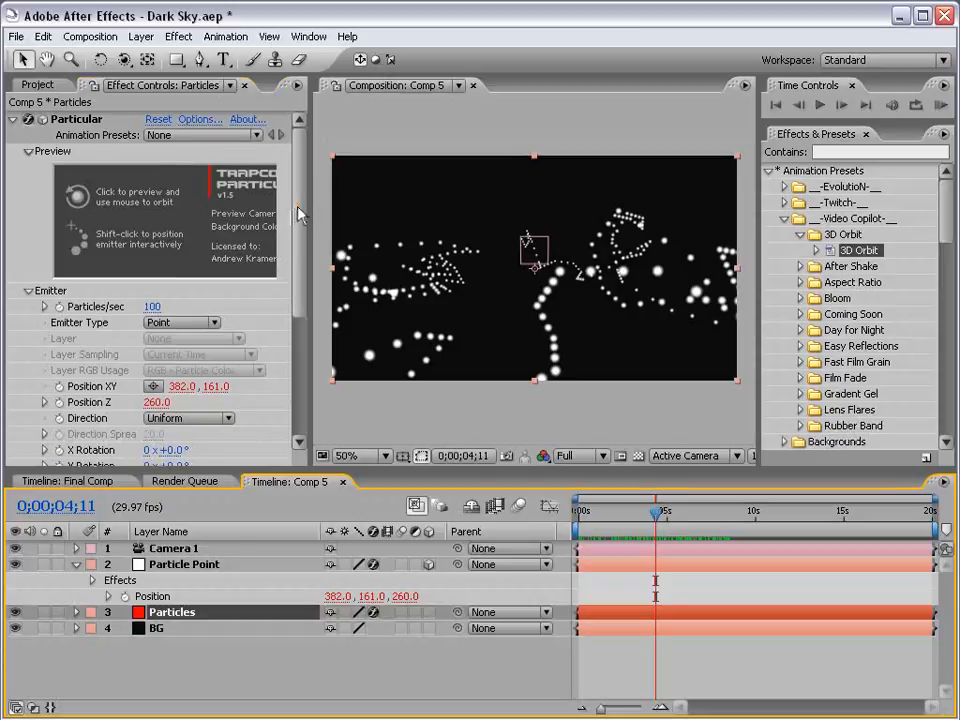
{"action": "scroll", "coordinate": [223, 154], "scroll_direction": "down", "scroll_amount": 1}
{"action": "left_click", "coordinate": [152, 289]}
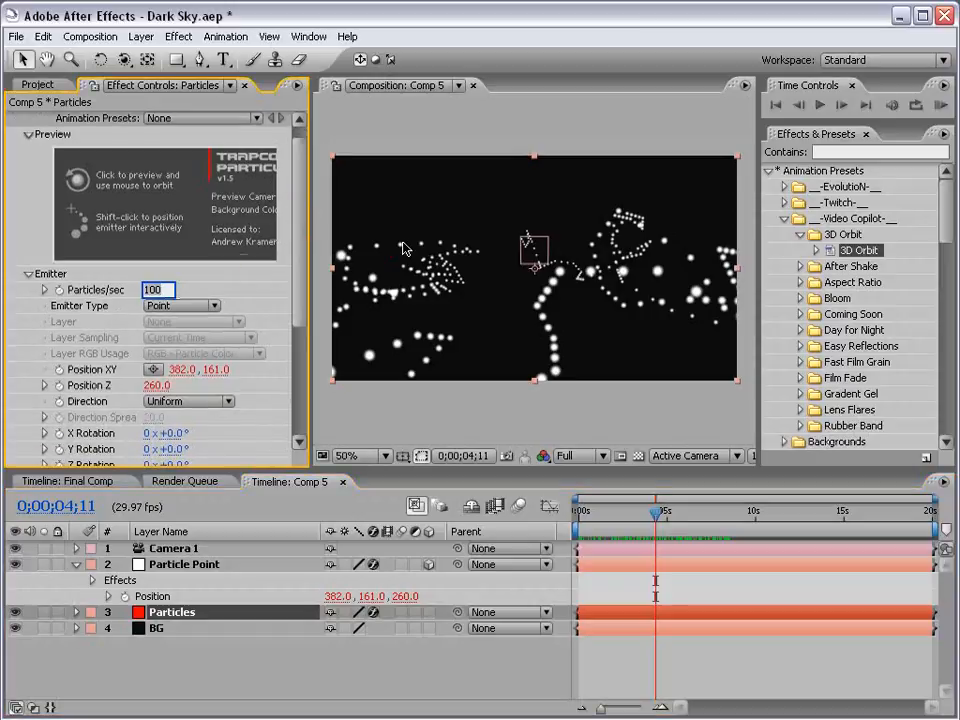
{"action": "type", "text": "20"}
{"action": "key", "text": "Return"}
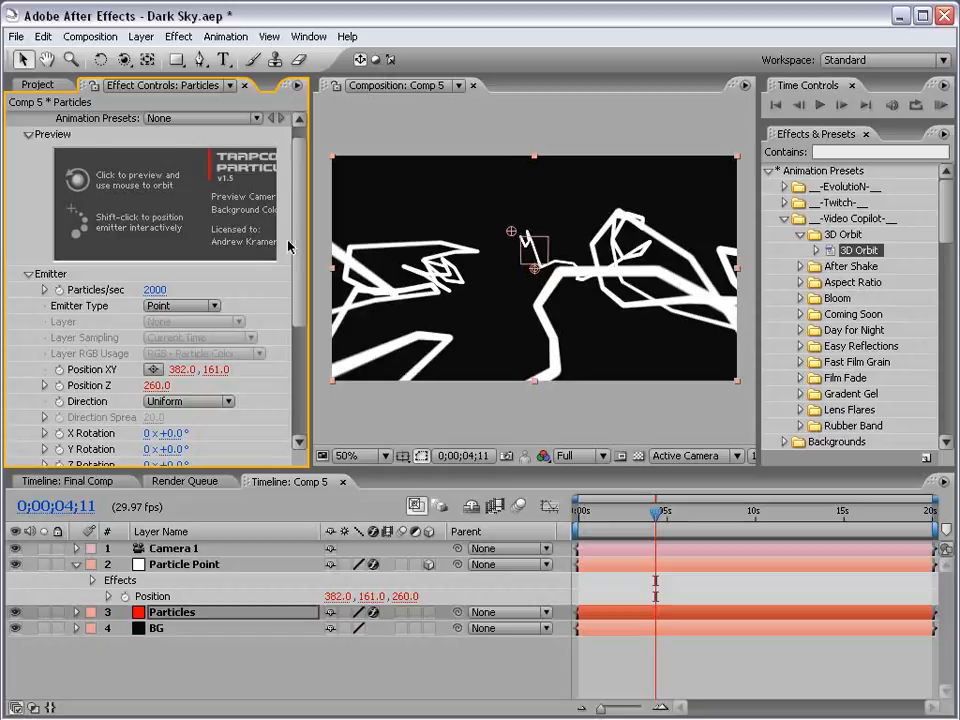
Set the particle Size to 2 in the Particular effect.
{"action": "scroll", "coordinate": [288, 245], "scroll_direction": "down", "scroll_amount": 5}
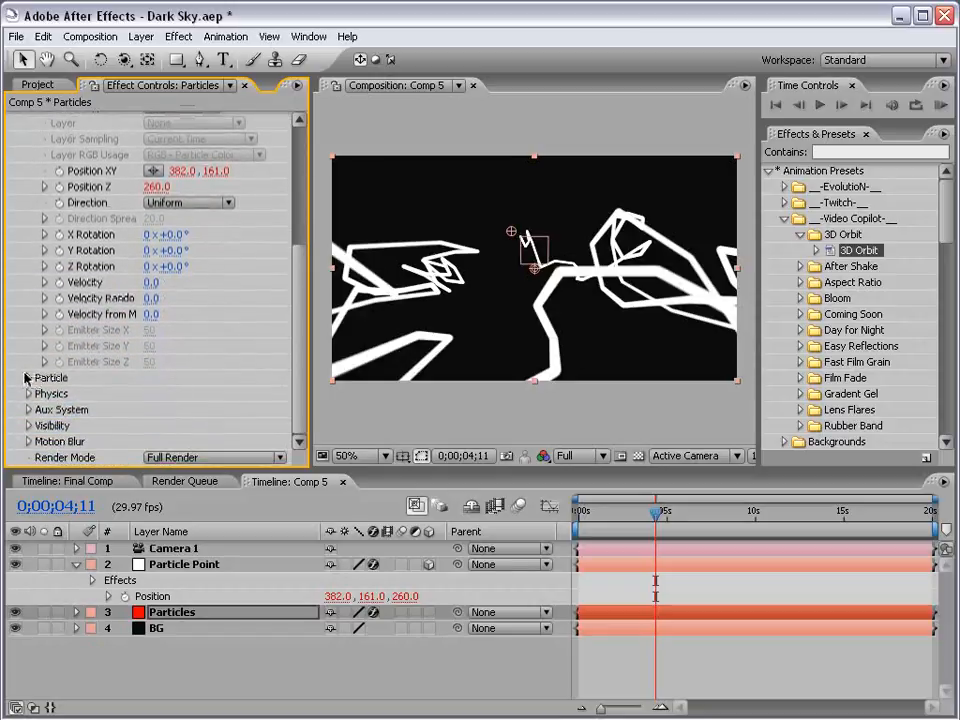
{"action": "left_click", "coordinate": [26, 378]}
{"action": "left_click", "coordinate": [157, 282]}
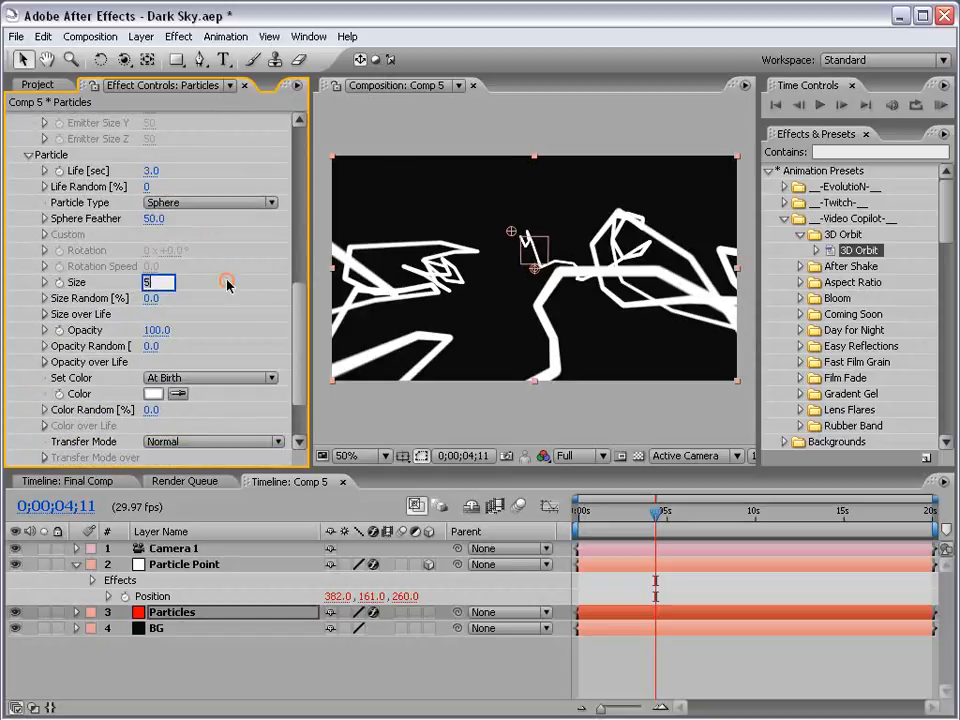
{"action": "type", "text": "2"}
{"action": "key", "text": "Return"}
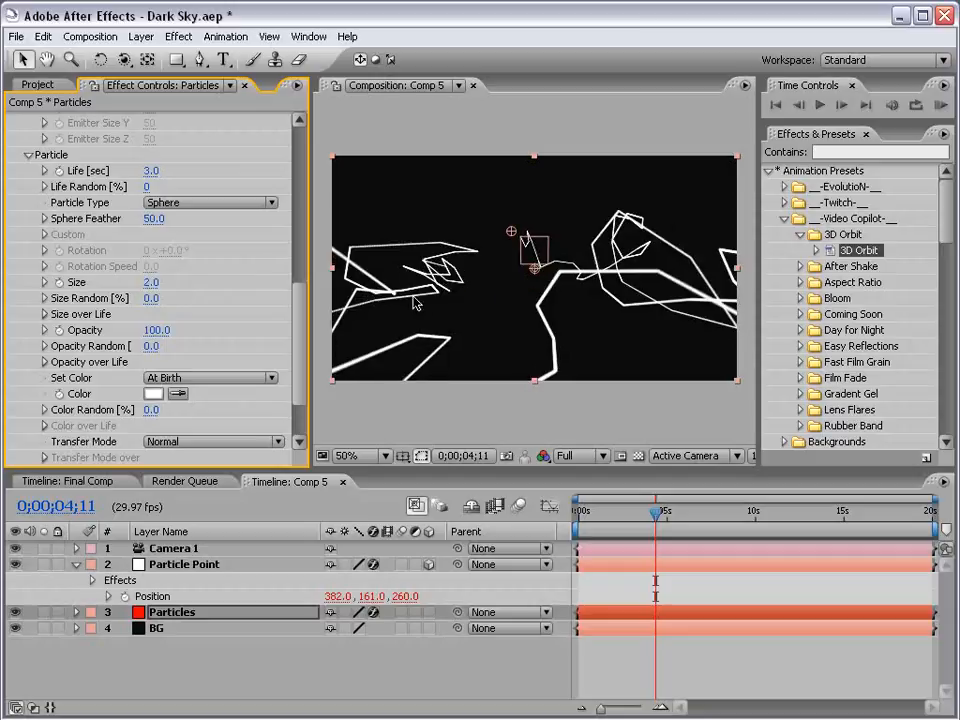
Set the Affect Position value of the Air physics Turbulence Field to 142.
{"action": "left_click", "coordinate": [294, 317]}
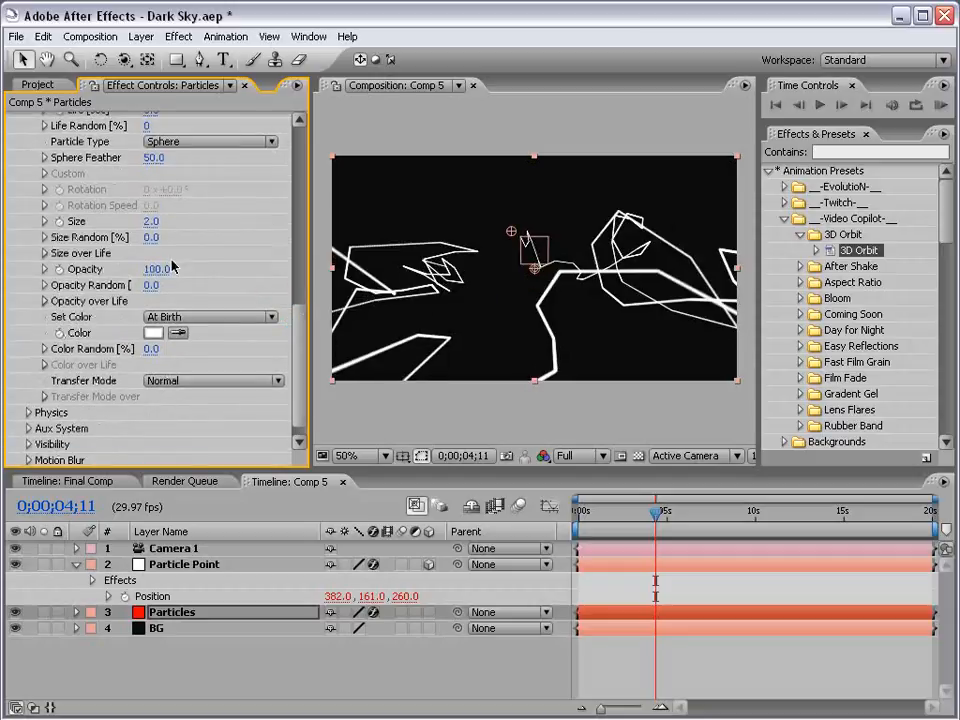
{"action": "left_click_drag", "start_coordinate": [294, 343], "coordinate": [296, 356]}
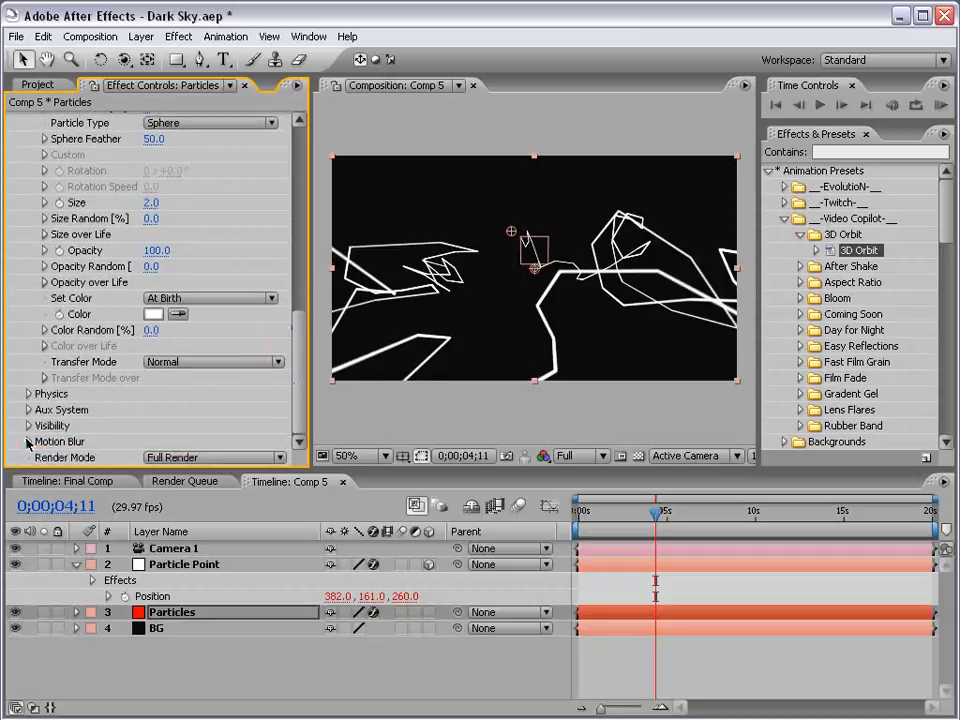
{"action": "left_click", "coordinate": [28, 393]}
{"action": "left_click", "coordinate": [293, 366]}
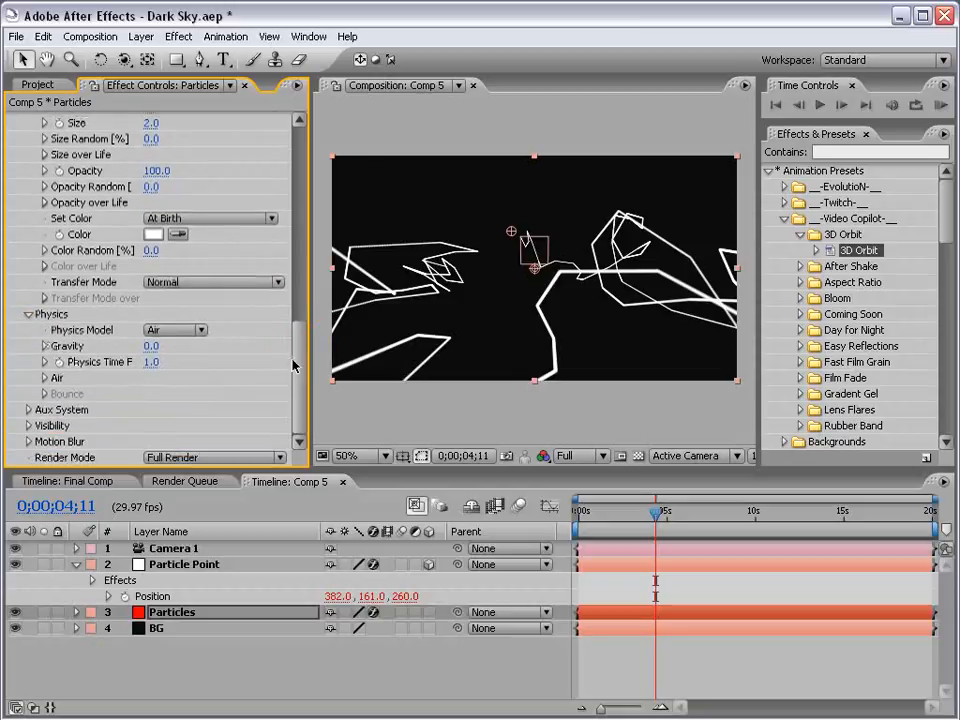
{"action": "left_click", "coordinate": [44, 378]}
{"action": "left_click_drag", "start_coordinate": [303, 319], "coordinate": [300, 377]}
{"action": "left_click", "coordinate": [60, 362]}
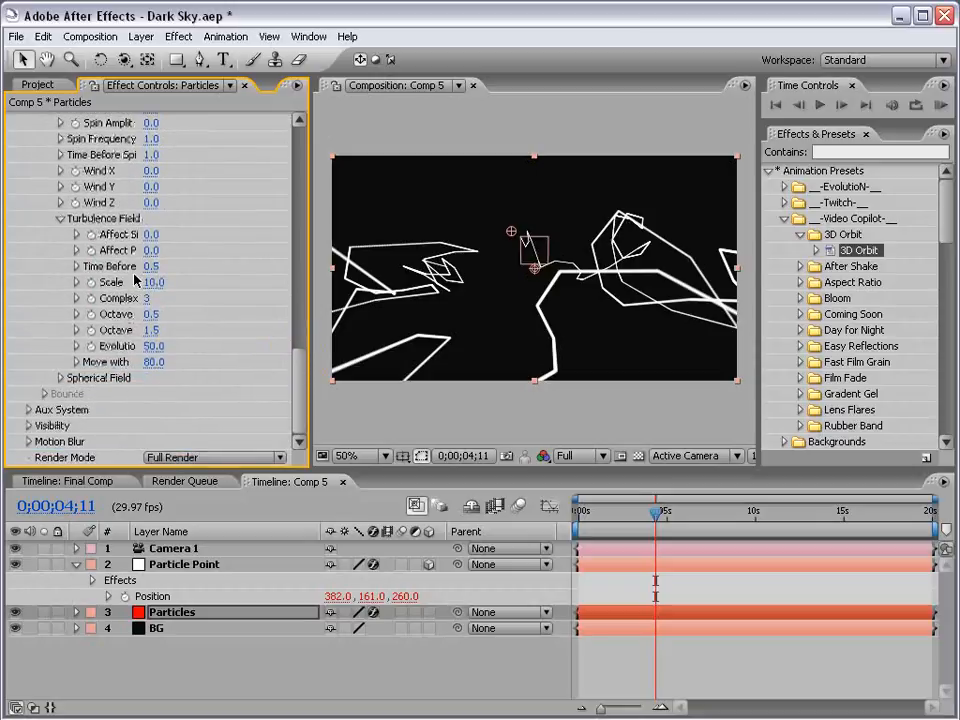
{"action": "left_click_drag", "start_coordinate": [311, 272], "coordinate": [329, 275]}
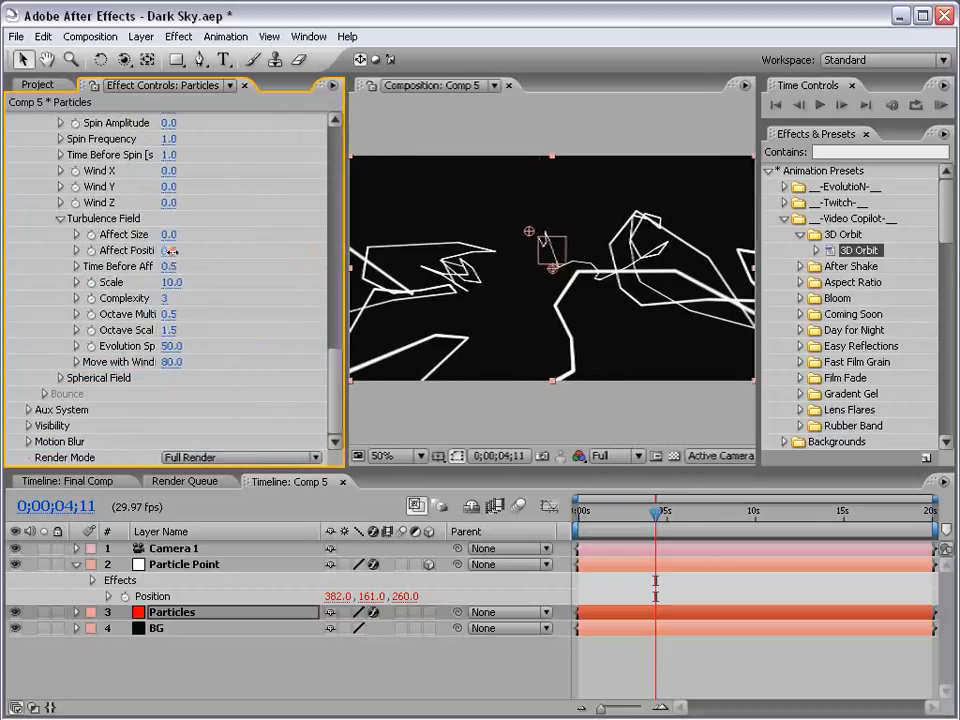
{"action": "left_click_drag", "start_coordinate": [168, 250], "coordinate": [305, 248]}
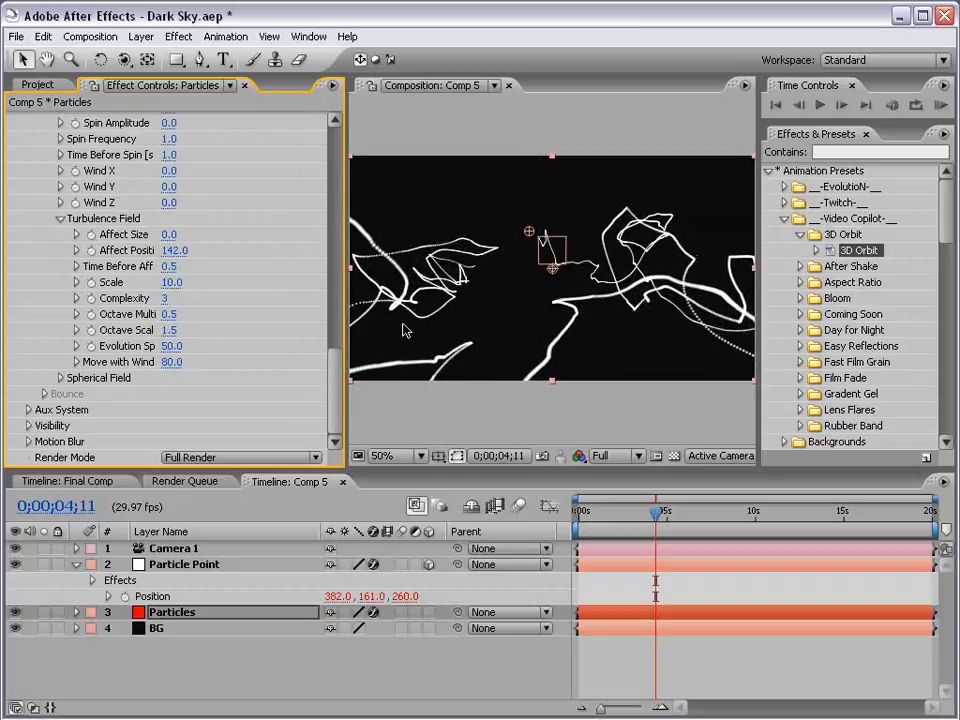
Set the Turbulence Field's Affect Size to 10.
{"action": "left_click", "coordinate": [168, 234]}
{"action": "type", "text": "0"}
{"action": "key", "text": "Return"}
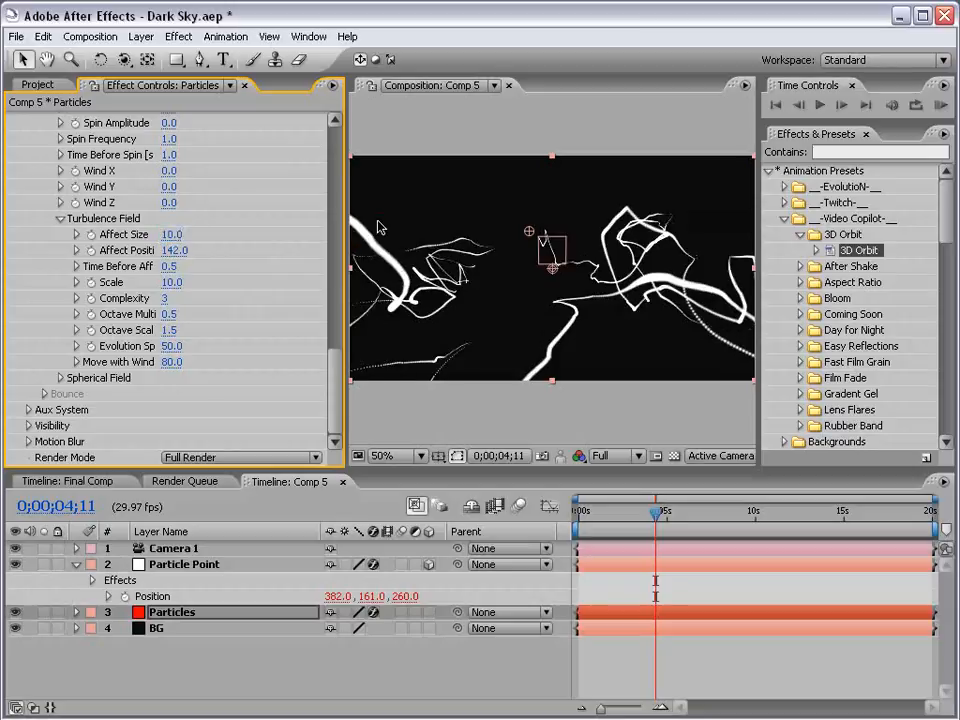
Set the Turbulence Field's Affect Size to 2 and its Evolution Speed to 10, scrubbing the timeline to check the streaks.
{"action": "key", "text": "Return"}
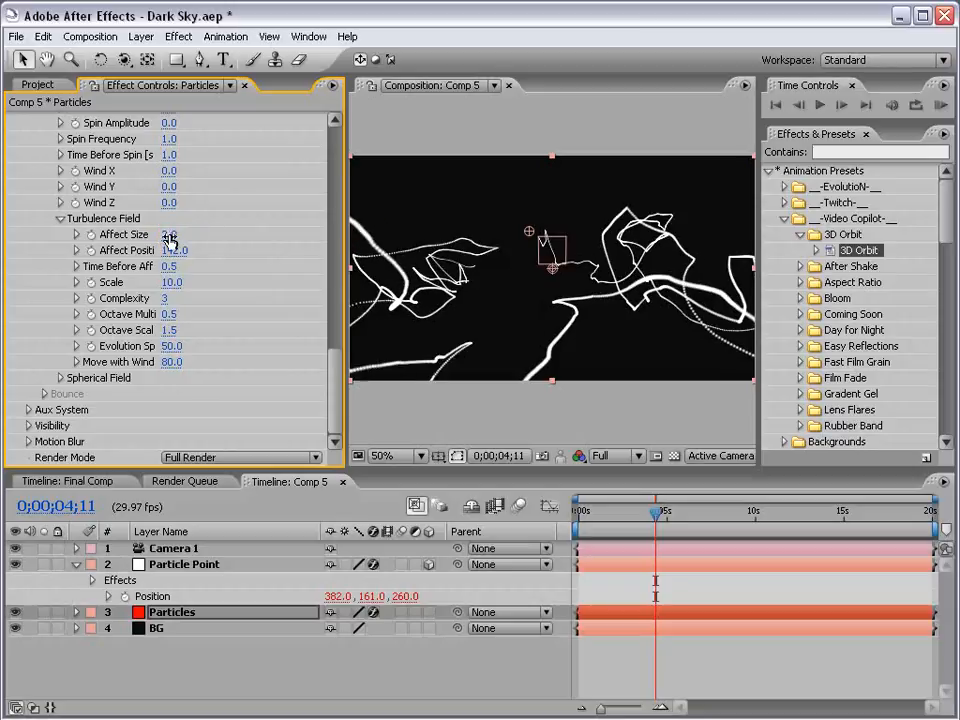
{"action": "mouse_move", "coordinate": [655, 512]}
{"action": "left_mouse_down"}
{"action": "mouse_move", "coordinate": [606, 515]}
{"action": "mouse_move", "coordinate": [670, 512]}
{"action": "left_mouse_up"}
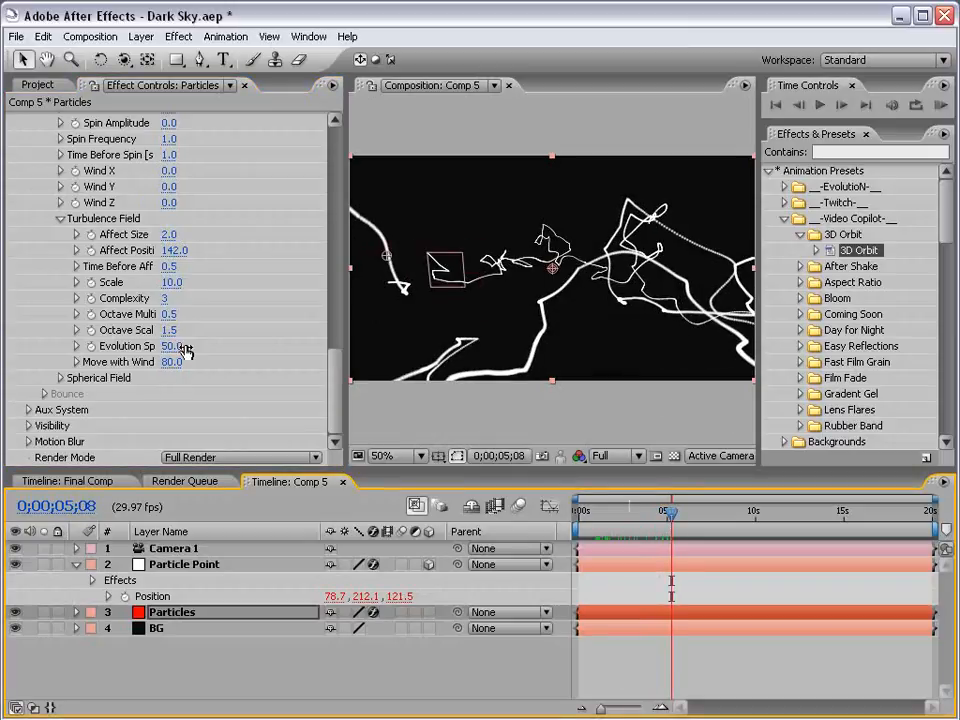
{"action": "left_click", "coordinate": [174, 346]}
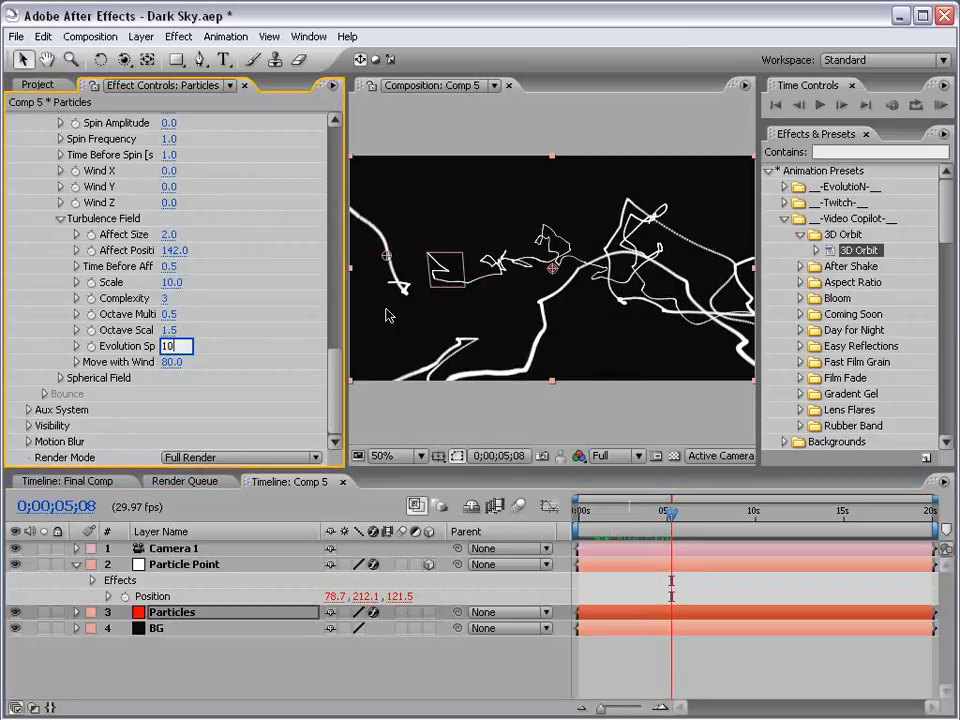
{"action": "type", "text": "10"}
{"action": "key", "text": "Return"}
{"action": "left_click_drag", "start_coordinate": [706, 513], "coordinate": [801, 524]}
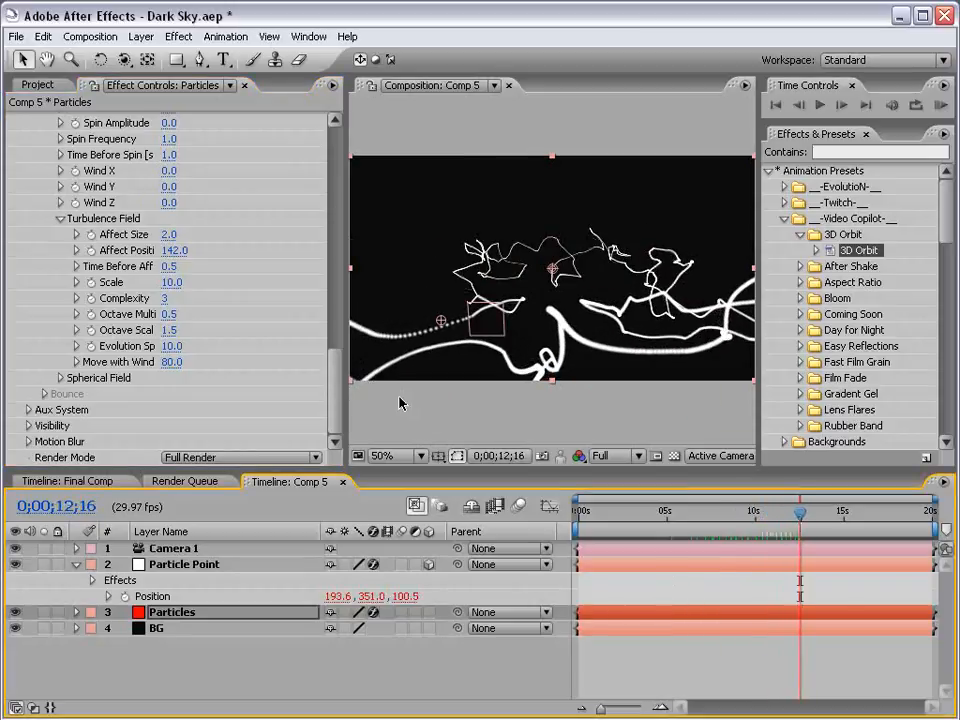
{"action": "left_click_drag", "start_coordinate": [585, 514], "coordinate": [785, 514]}
Set the particle Life to 20 seconds and scrub to 0;00;05;25.
{"action": "left_click_drag", "start_coordinate": [338, 360], "coordinate": [337, 234]}
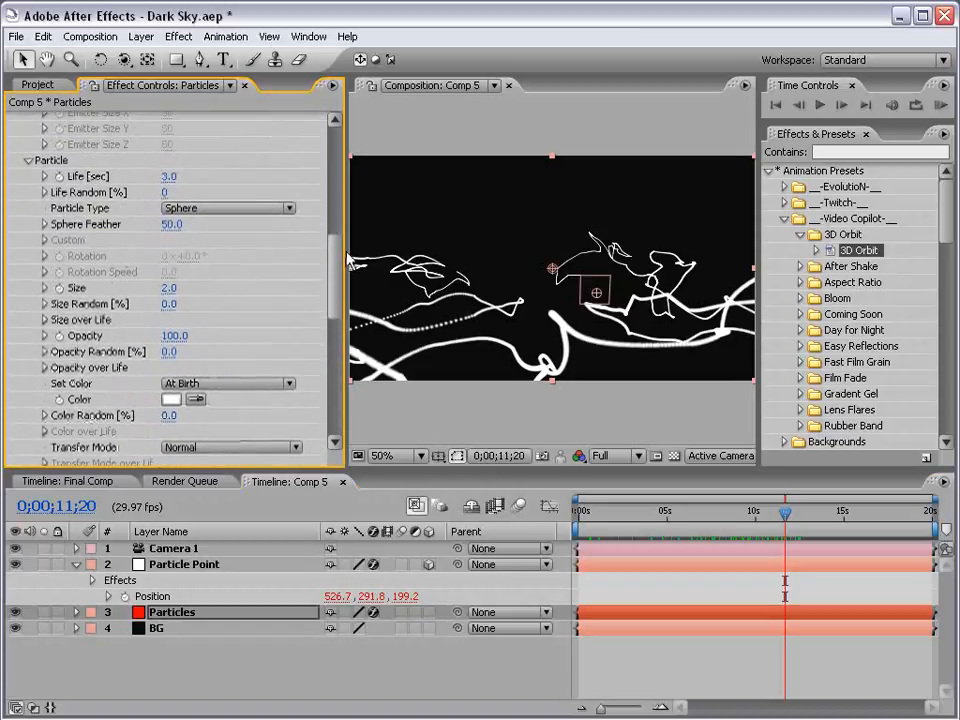
{"action": "left_click", "coordinate": [169, 176]}
{"action": "type", "text": "20"}
{"action": "key", "text": "Return"}
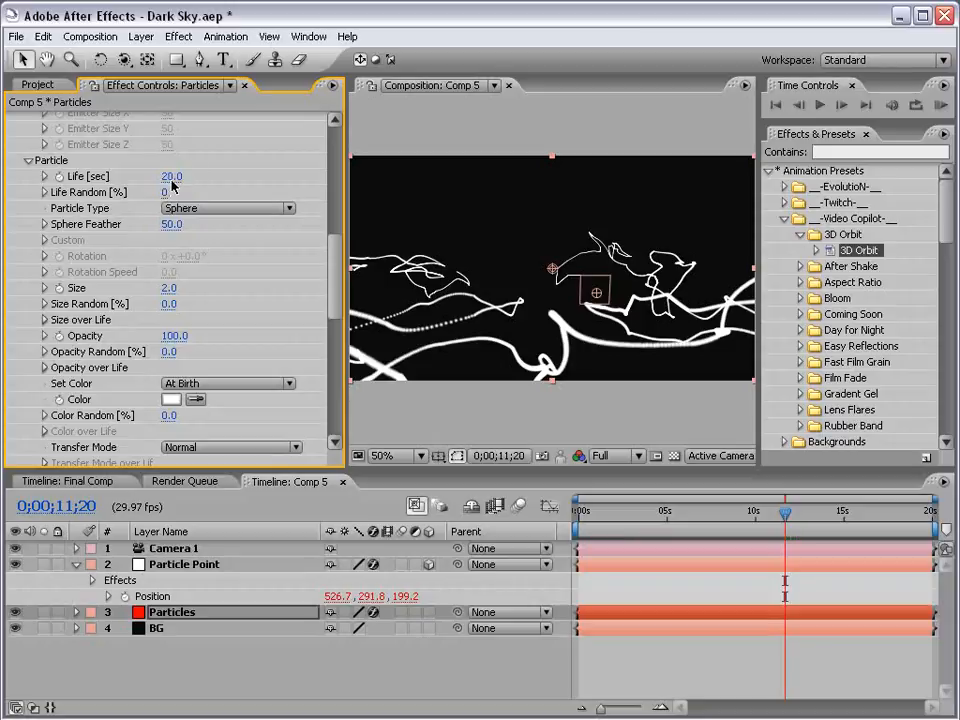
{"action": "mouse_move", "coordinate": [680, 513]}
{"action": "left_mouse_down"}
{"action": "mouse_move", "coordinate": [818, 513]}
{"action": "mouse_move", "coordinate": [681, 513]}
{"action": "left_mouse_up"}
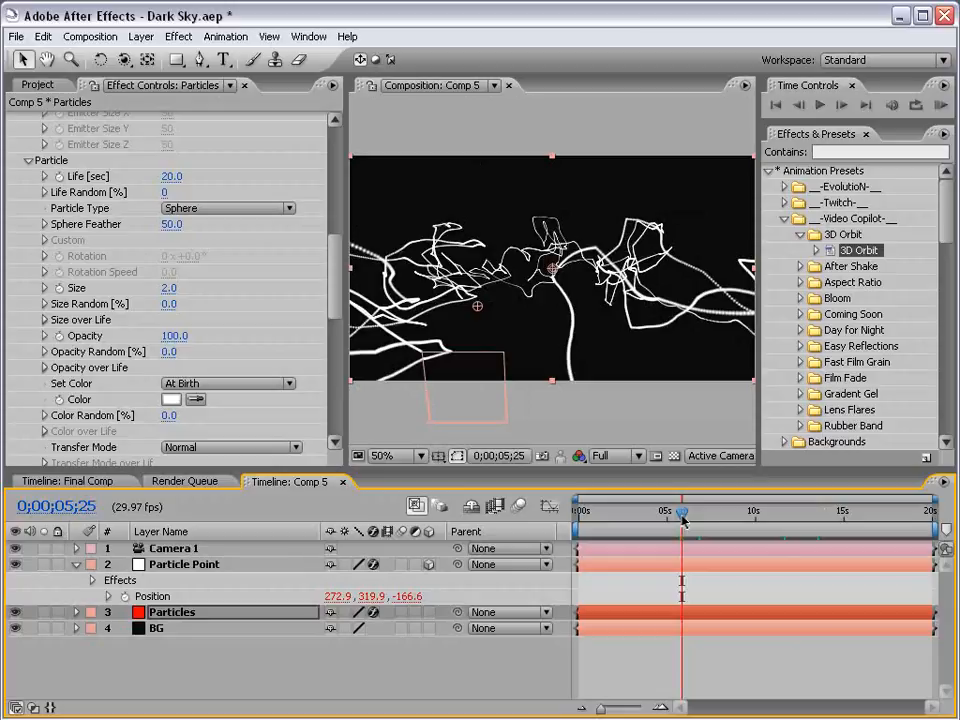
Switch the composition to the Top view and scrub to 0;00;03;18 to follow the null's orbit.
{"action": "left_click", "coordinate": [718, 455]}
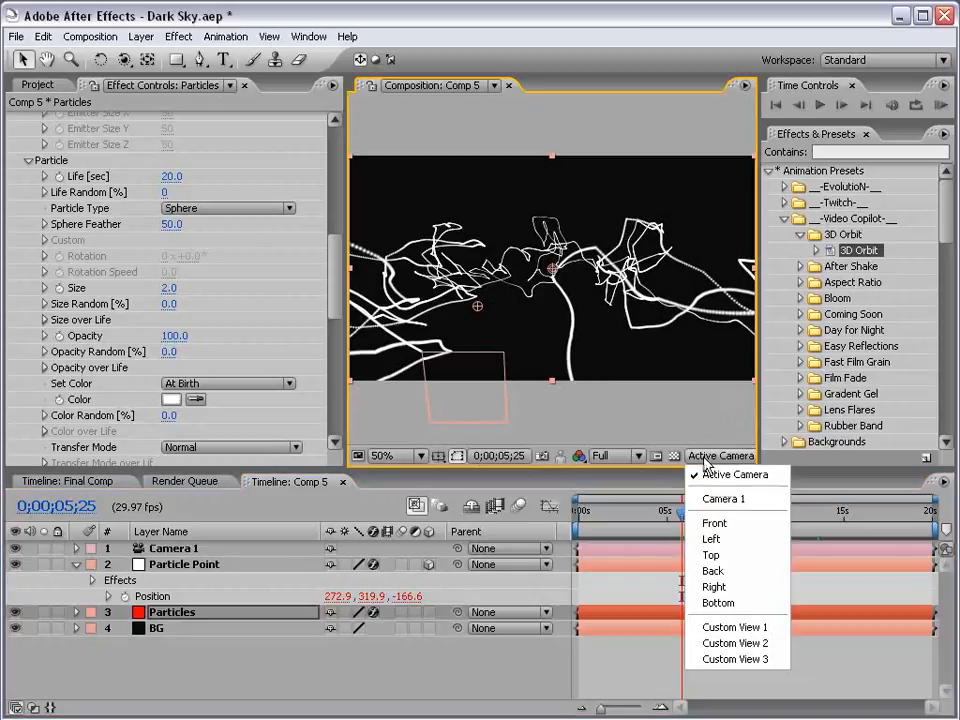
{"action": "left_click", "coordinate": [714, 554]}
{"action": "left_click_drag", "start_coordinate": [612, 517], "coordinate": [643, 511]}
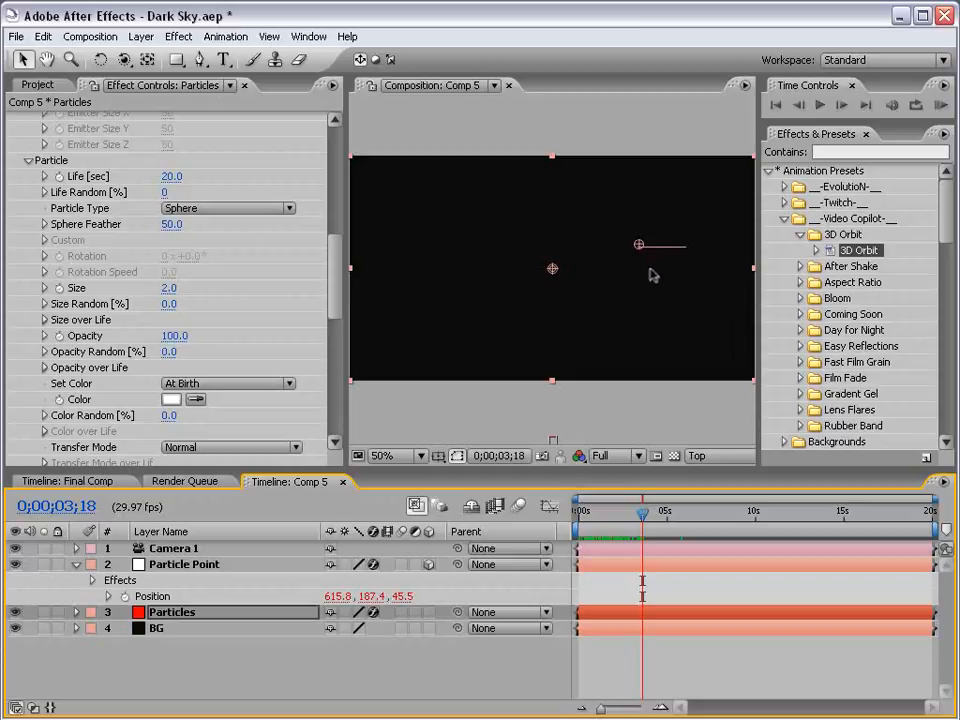
Enable keyframing of the Particles layer's Particles/sec at 0;00;03;18 with the value kept at 2000.
{"action": "left_click", "coordinate": [167, 614]}
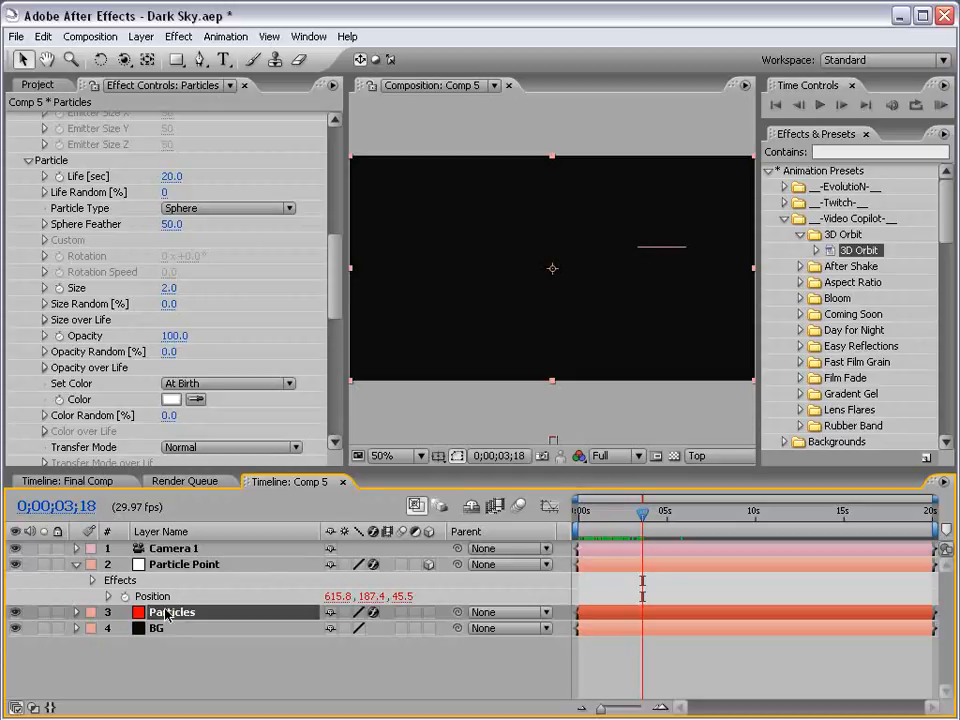
{"action": "left_click_drag", "start_coordinate": [339, 291], "coordinate": [332, 268]}
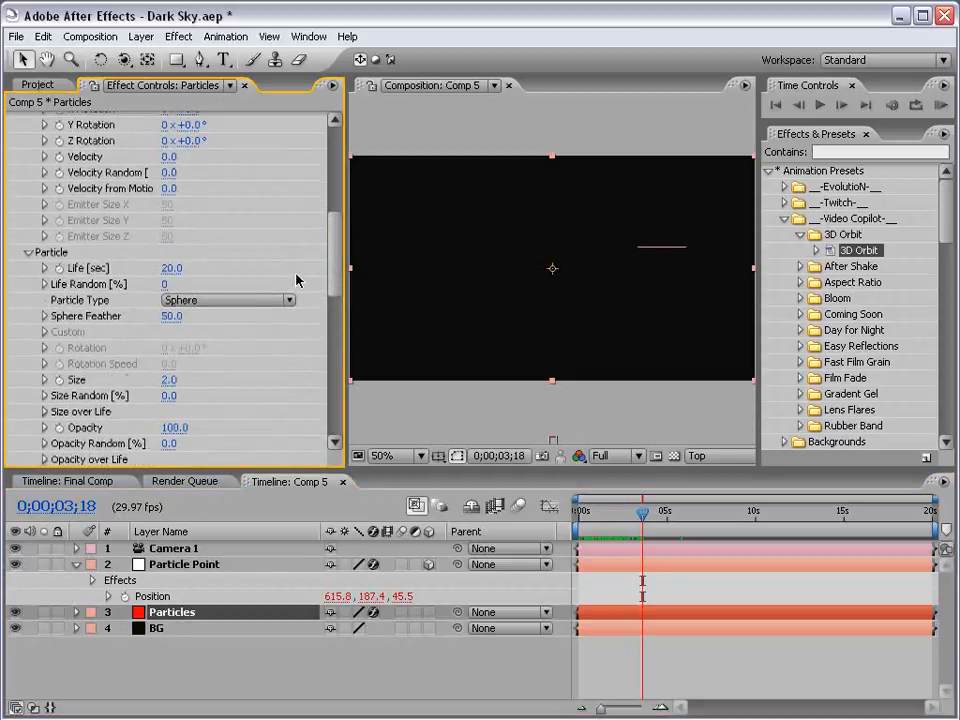
{"action": "scroll", "coordinate": [338, 268], "scroll_direction": "up", "scroll_amount": 8}
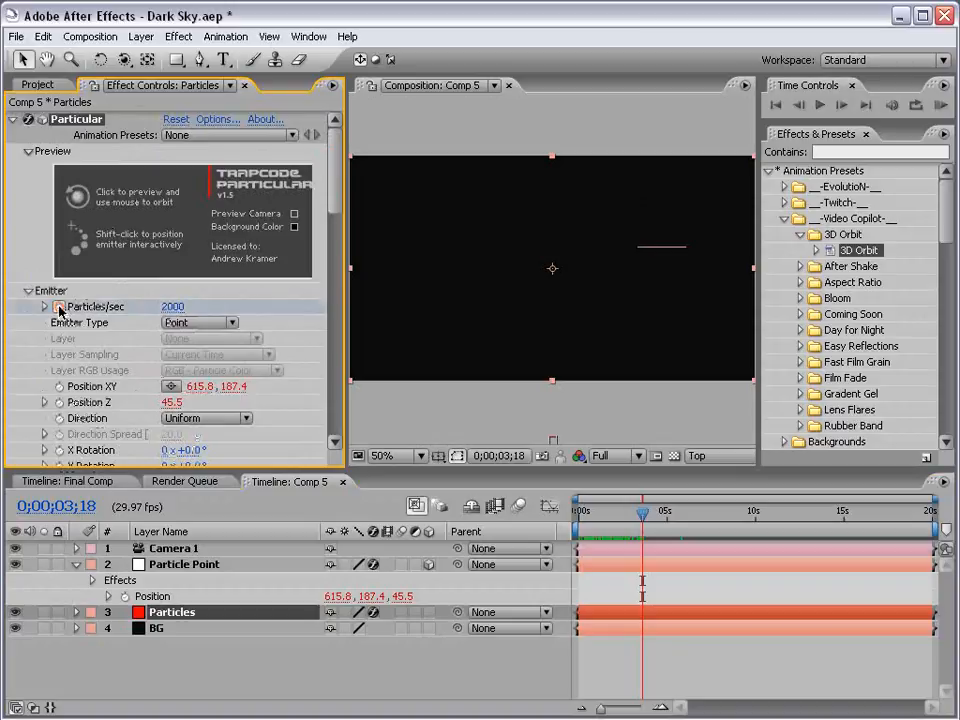
{"action": "left_click", "coordinate": [642, 515]}
Advance one frame to 0;00;03;19 and set Particles/sec to 0 to stop the emission.
{"action": "key", "text": "Page_Down"}
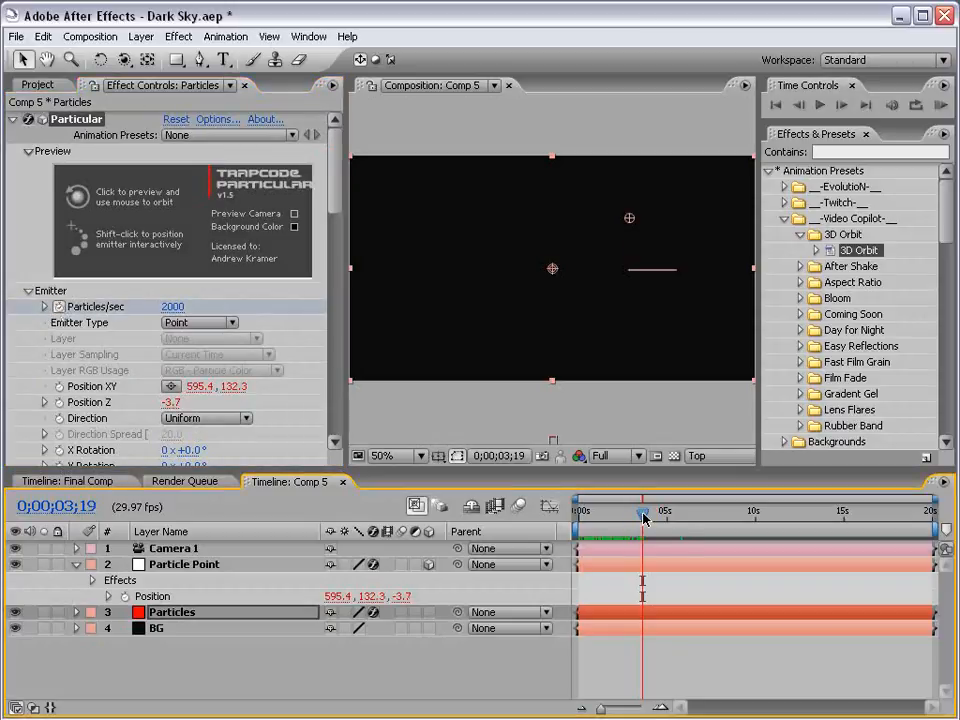
{"action": "key", "text": "="}
{"action": "key", "text": "="}
{"action": "key", "text": "="}
{"action": "key", "text": "="}
{"action": "key", "text": "="}
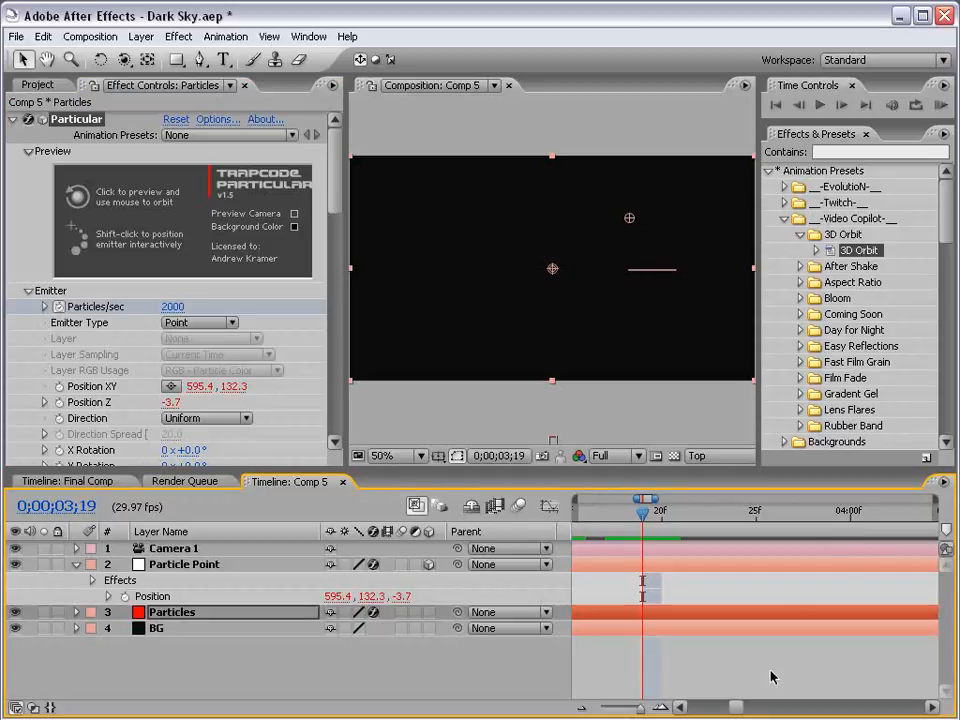
{"action": "key", "text": "Page_Up"}
{"action": "key", "text": "Page_Down"}
{"action": "left_click", "coordinate": [172, 306]}
{"action": "type", "text": "0"}
{"action": "key", "text": "Return"}
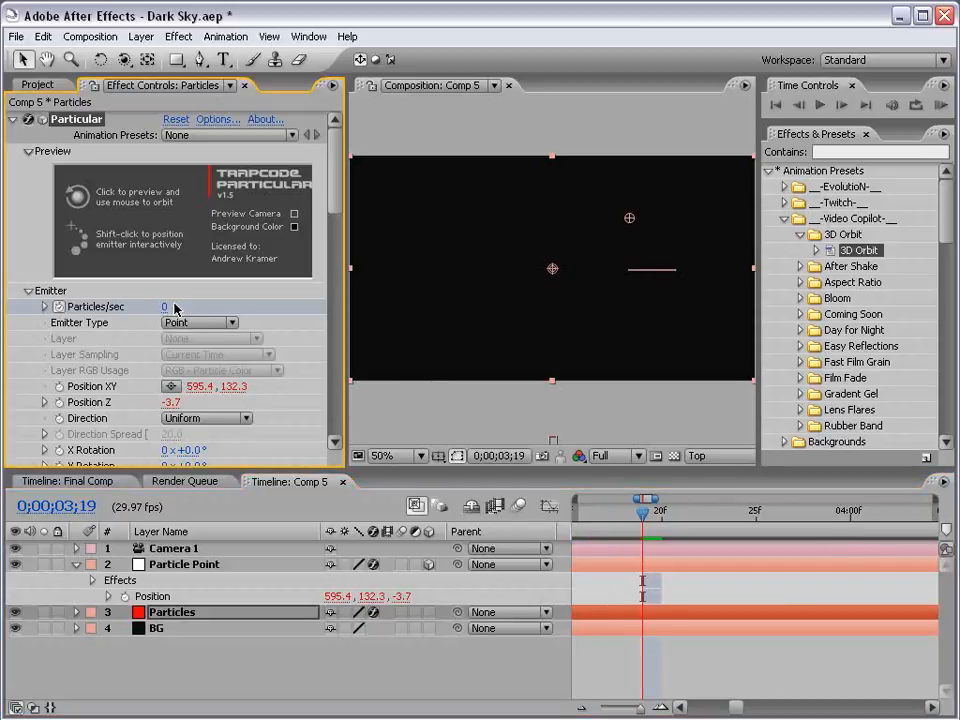
Reveal the Particles layer's keyframes, move to 0;00;03;24 and return the composition to the Active Camera view.
{"action": "key", "text": "u"}
{"action": "scroll", "coordinate": [660, 574], "scroll_direction": "down", "scroll_amount": 3}
{"action": "left_click", "coordinate": [611, 522]}
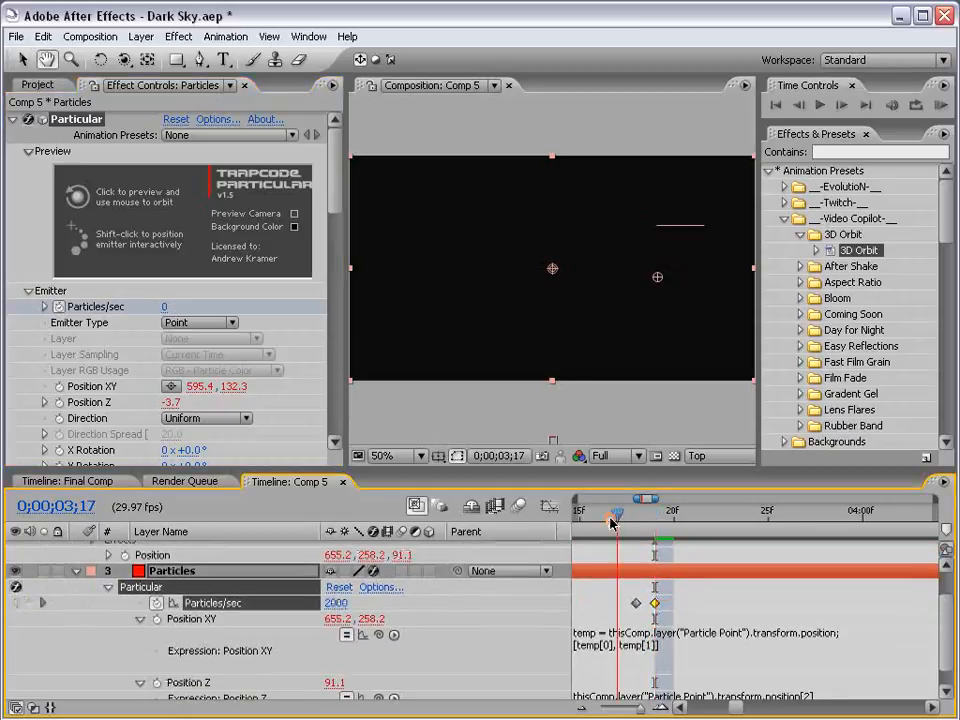
{"action": "left_click_drag", "start_coordinate": [611, 522], "coordinate": [749, 512]}
{"action": "left_click", "coordinate": [697, 456]}
{"action": "left_click", "coordinate": [711, 471]}
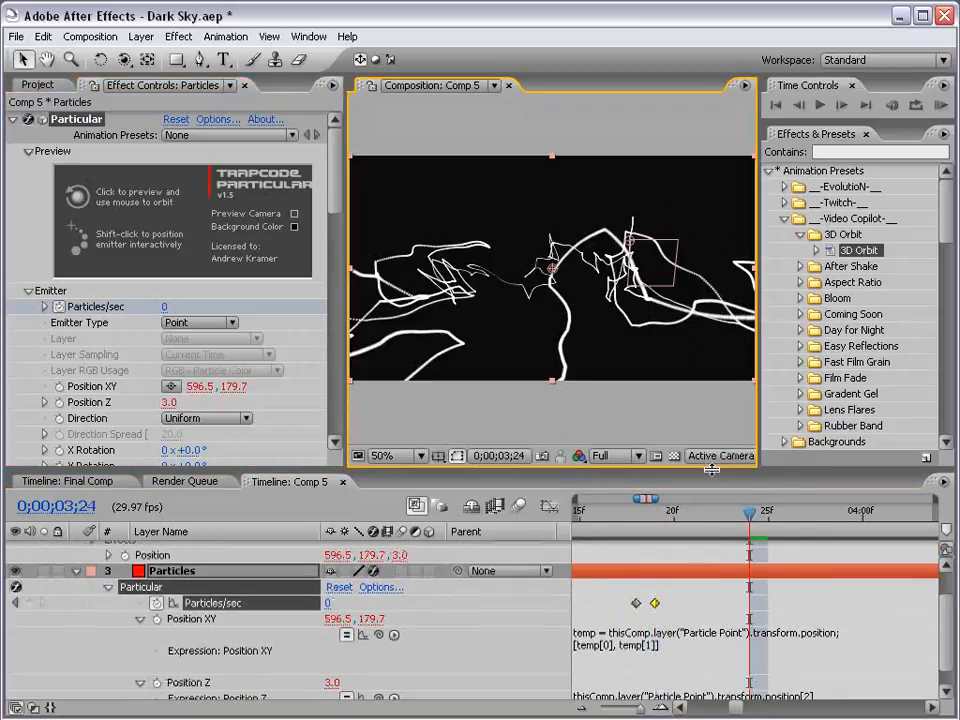
Show the whole 20-second timeline and scrub to 0;00;09;04 to examine how the streaks evolve.
{"action": "key", "text": "minus"}
{"action": "key", "text": "minus"}
{"action": "key", "text": "minus"}
{"action": "key", "text": "minus"}
{"action": "key", "text": "minus"}
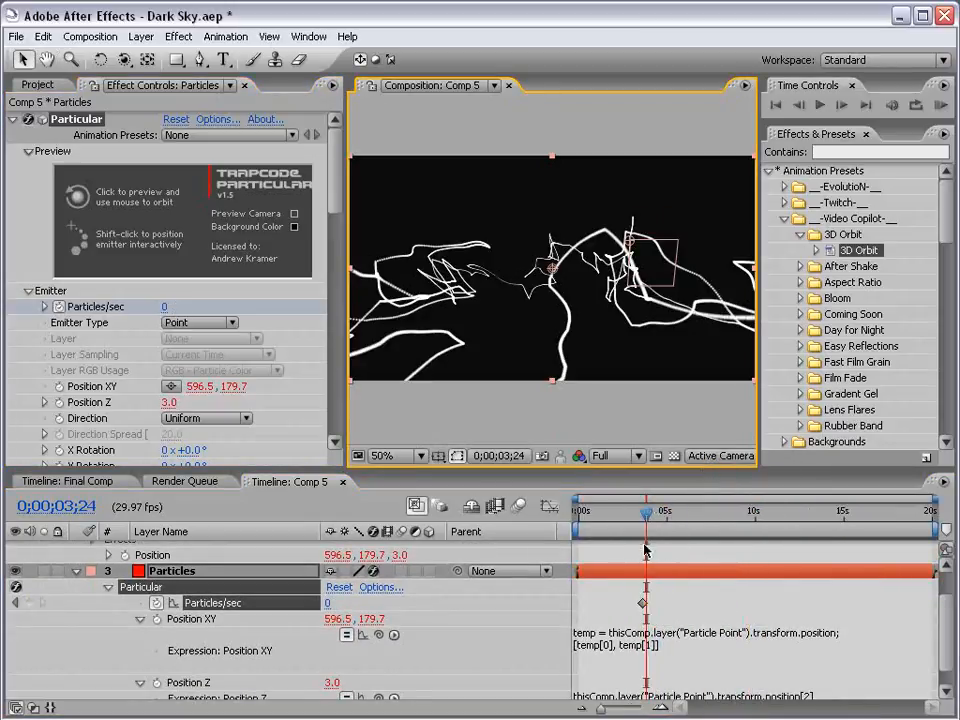
{"action": "left_click_drag", "start_coordinate": [601, 519], "coordinate": [740, 521]}
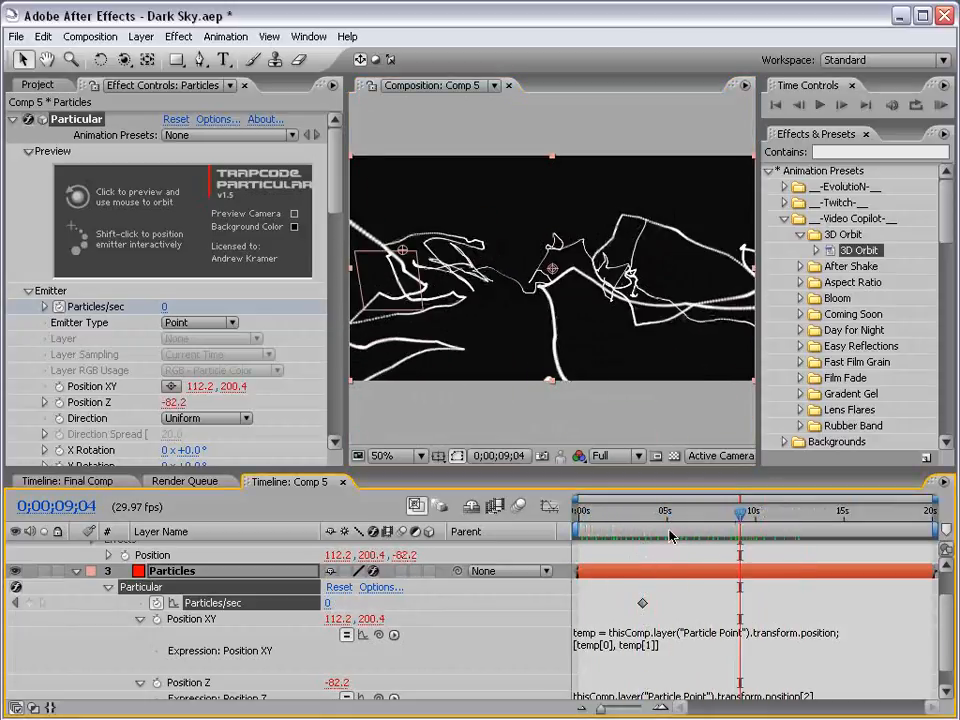
Collapse the Particle Point and Particles layers' properties and hide the Particle Point layer.
{"action": "scroll", "coordinate": [186, 569], "scroll_direction": "up", "scroll_amount": 2}
{"action": "left_click", "coordinate": [76, 564]}
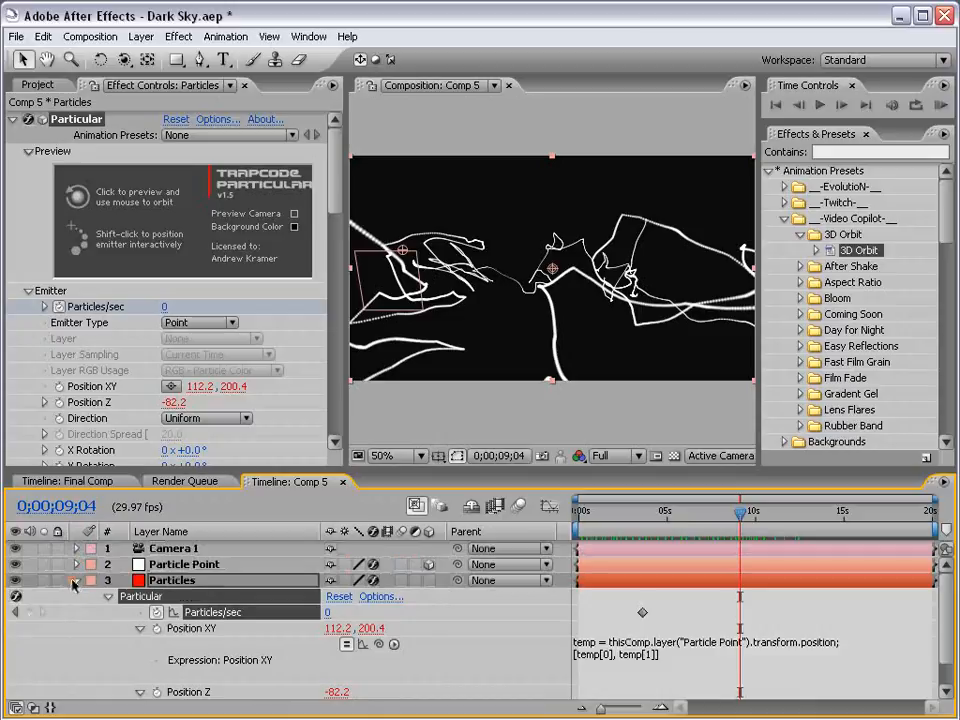
{"action": "left_click", "coordinate": [76, 580]}
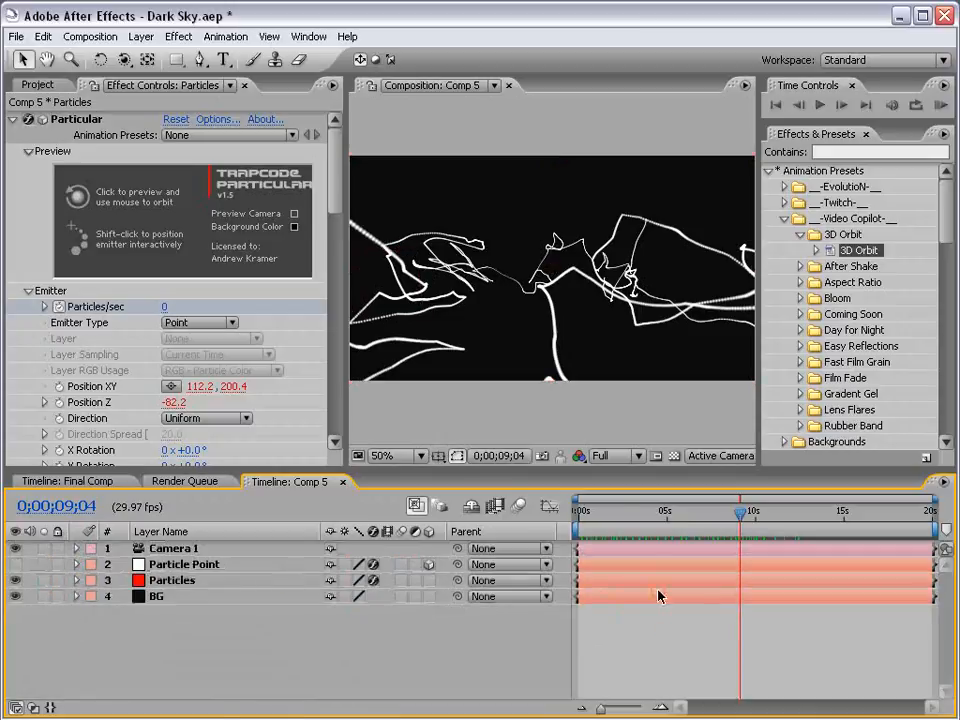
Scrub to 0;00;13;22 and orbit the camera slightly around the streaks.
{"action": "left_click_drag", "start_coordinate": [606, 516], "coordinate": [821, 523]}
{"action": "key", "text": "c"}
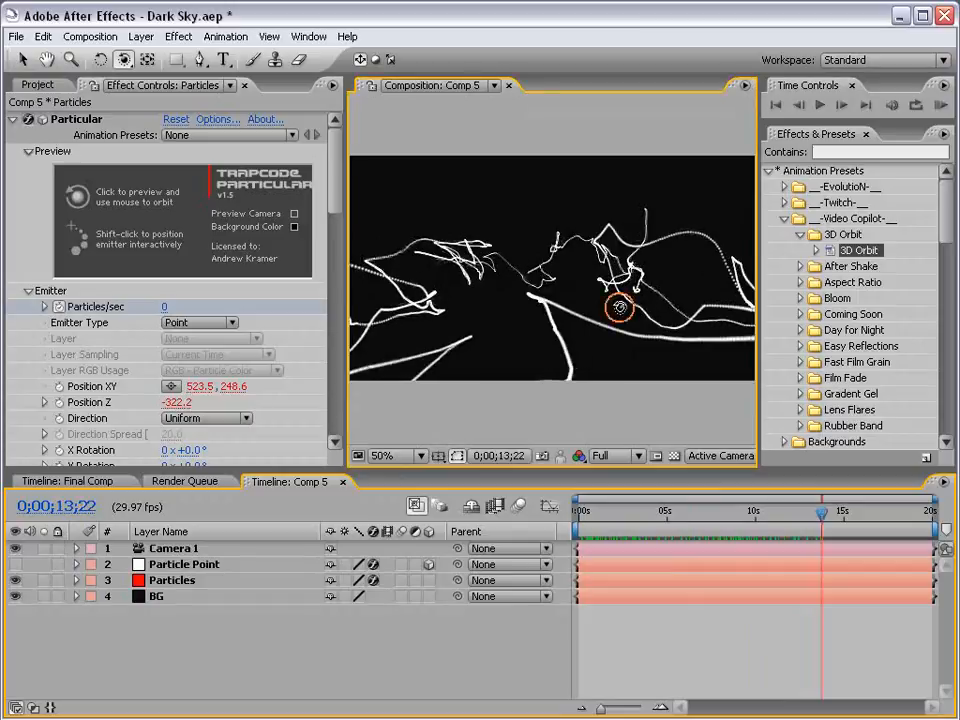
{"action": "left_click_drag", "start_coordinate": [619, 306], "coordinate": [544, 362]}
Change the Particles layer's particle Color to a light purple.
{"action": "left_click", "coordinate": [178, 580]}
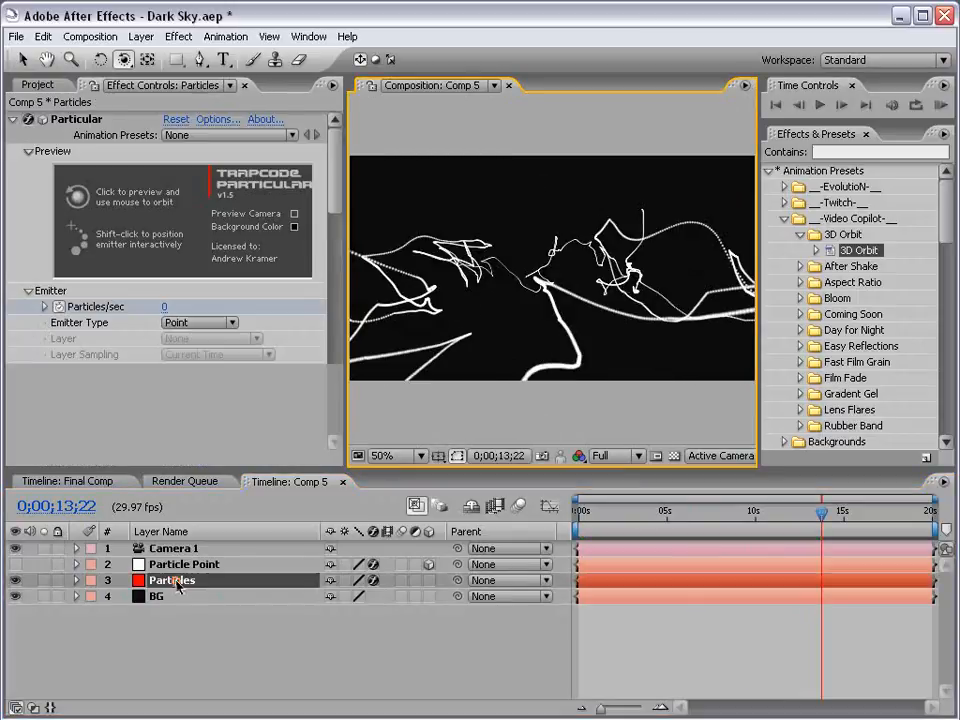
{"action": "left_click_drag", "start_coordinate": [334, 182], "coordinate": [334, 305]}
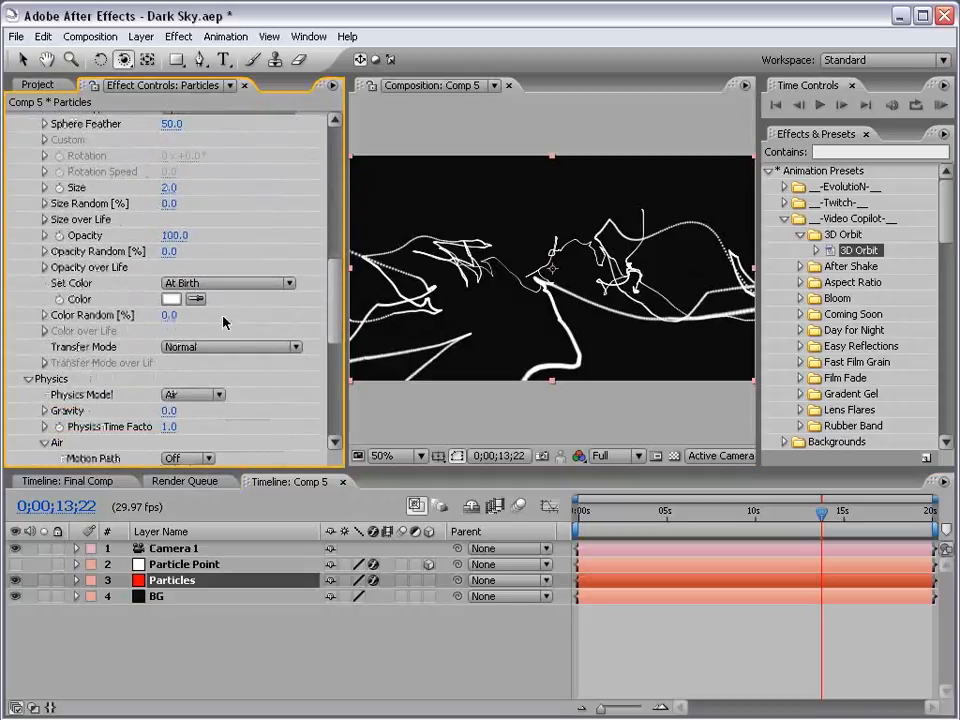
{"action": "left_click", "coordinate": [171, 299]}
{"action": "left_click", "coordinate": [452, 382]}
{"action": "left_click_drag", "start_coordinate": [452, 382], "coordinate": [452, 359]}
{"action": "left_click_drag", "start_coordinate": [343, 339], "coordinate": [324, 272]}
{"action": "left_click", "coordinate": [580, 284]}
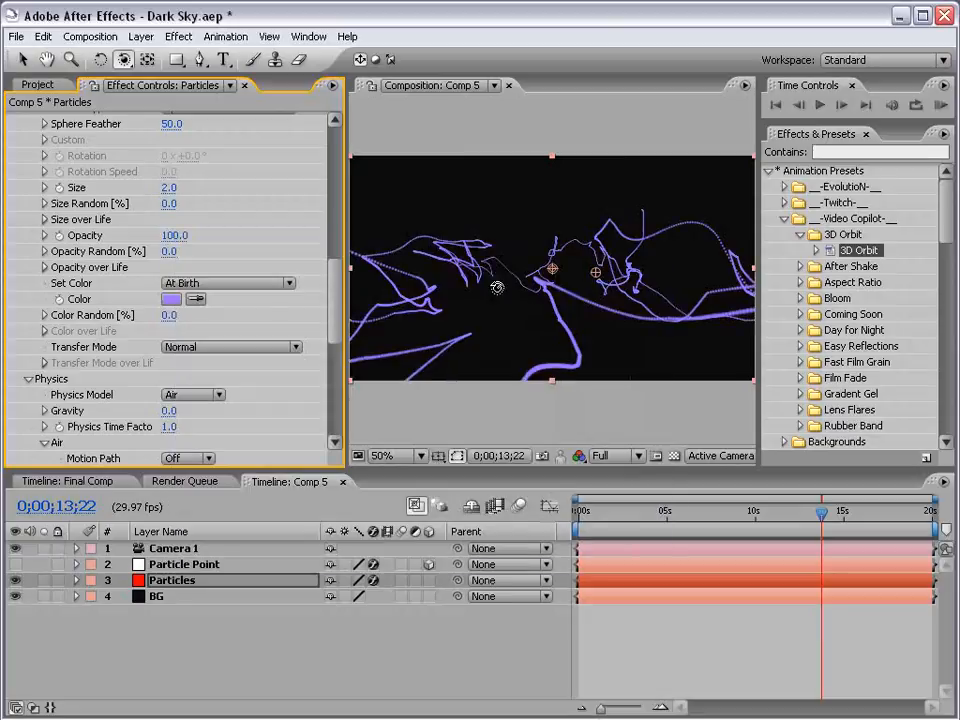
Set the particle Transfer Mode to Add and darken the particle Color to a deeper purple.
{"action": "left_click", "coordinate": [190, 347]}
{"action": "left_click", "coordinate": [204, 367]}
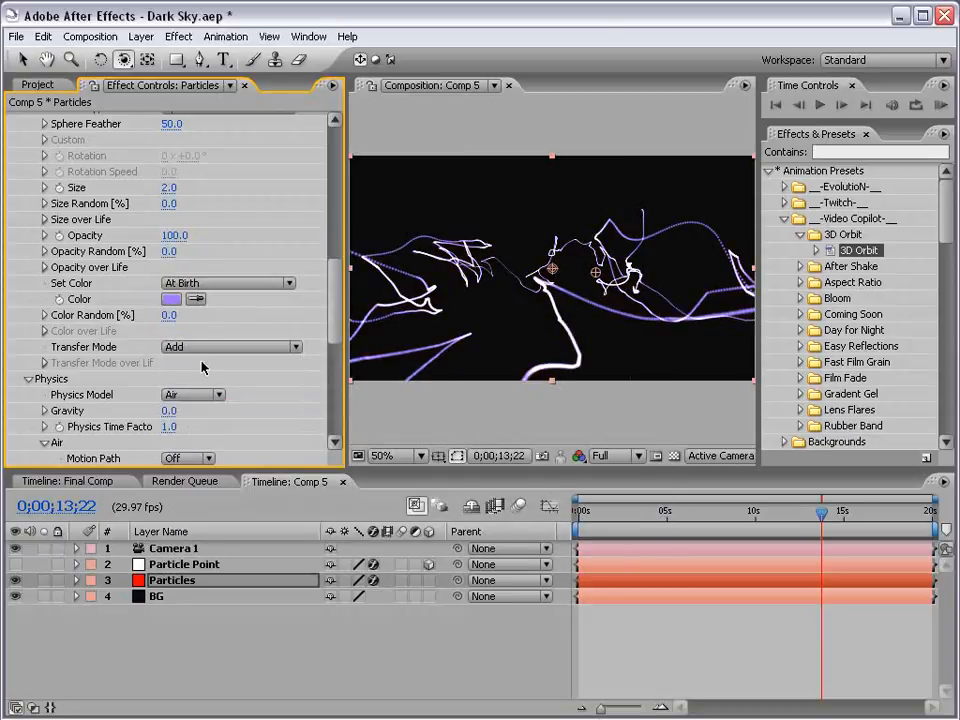
{"action": "left_click", "coordinate": [171, 299]}
{"action": "left_click", "coordinate": [357, 341]}
{"action": "left_click", "coordinate": [607, 282]}
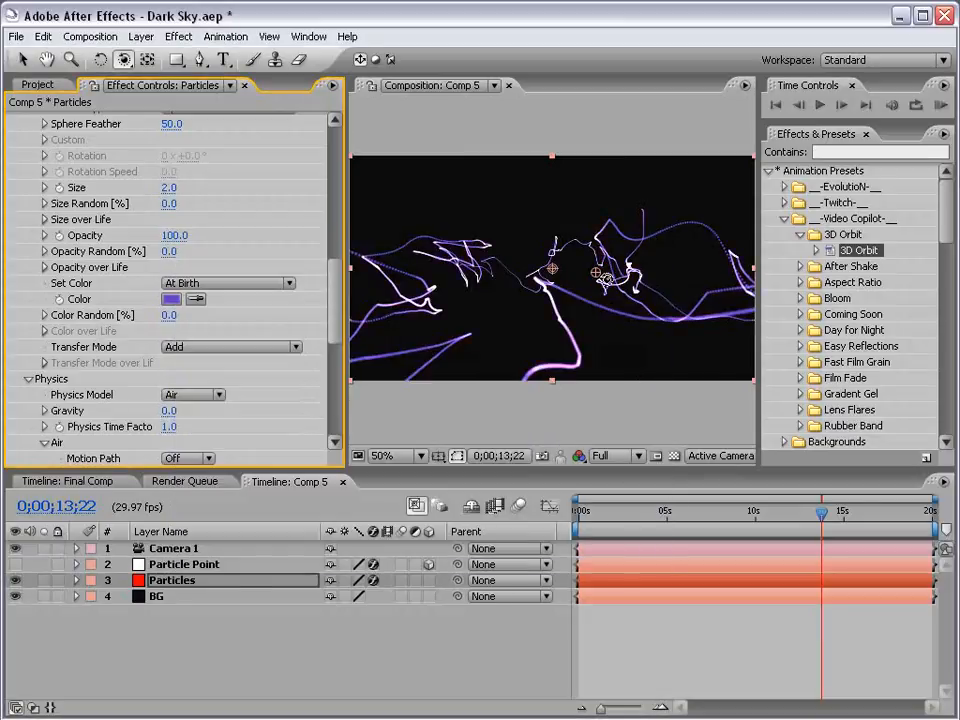
Save the project and examine the glowing streaks at 100% magnification before returning to 50%.
{"action": "left_click", "coordinate": [688, 610]}
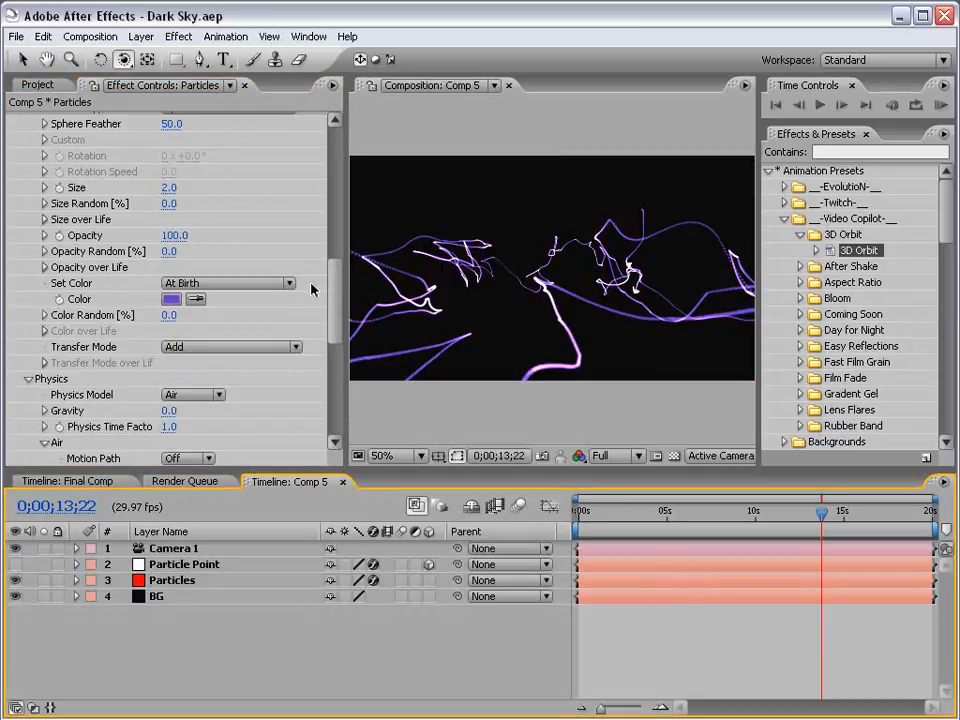
{"action": "key", "text": "space"}
{"action": "left_click_drag", "start_coordinate": [402, 290], "coordinate": [497, 285]}
{"action": "scroll", "coordinate": [500, 292], "scroll_direction": "up", "scroll_amount": 1}
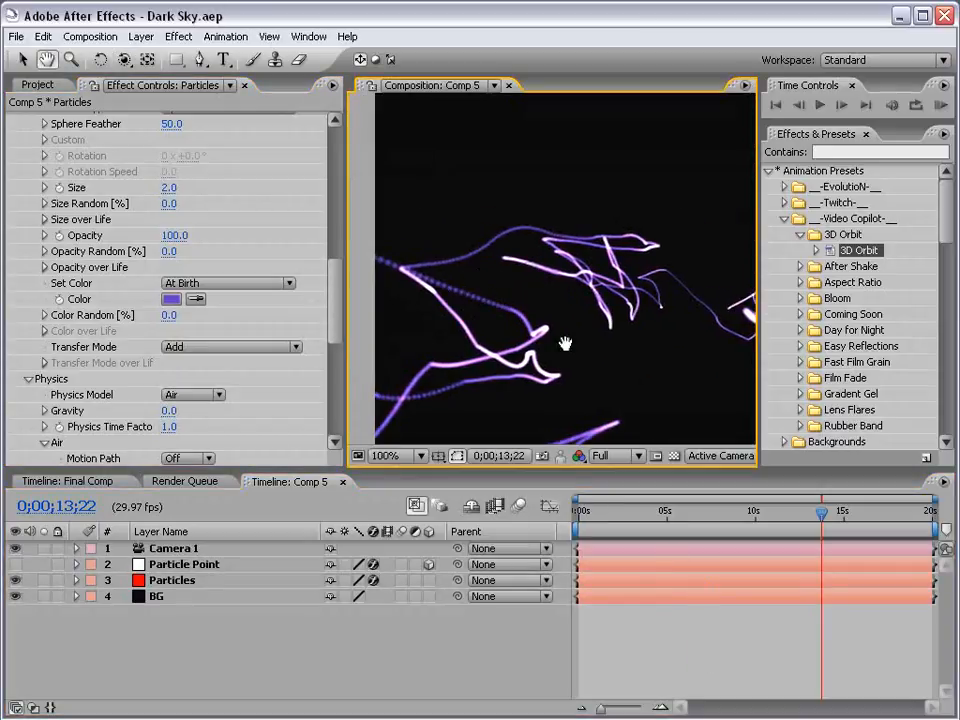
{"action": "left_click_drag", "start_coordinate": [657, 320], "coordinate": [518, 249]}
{"action": "scroll", "coordinate": [518, 249], "scroll_direction": "down", "scroll_amount": 1}
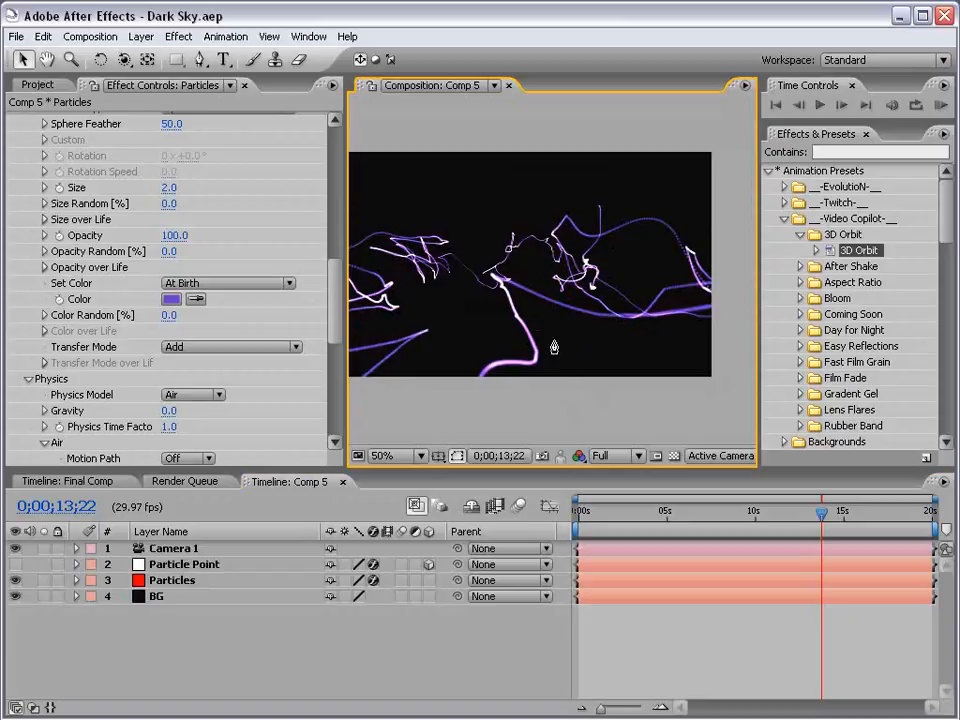
Set the composition's preview resolution to Half and save the project.
{"action": "left_click", "coordinate": [608, 456]}
{"action": "left_click", "coordinate": [614, 478]}
{"action": "left_click", "coordinate": [620, 460]}
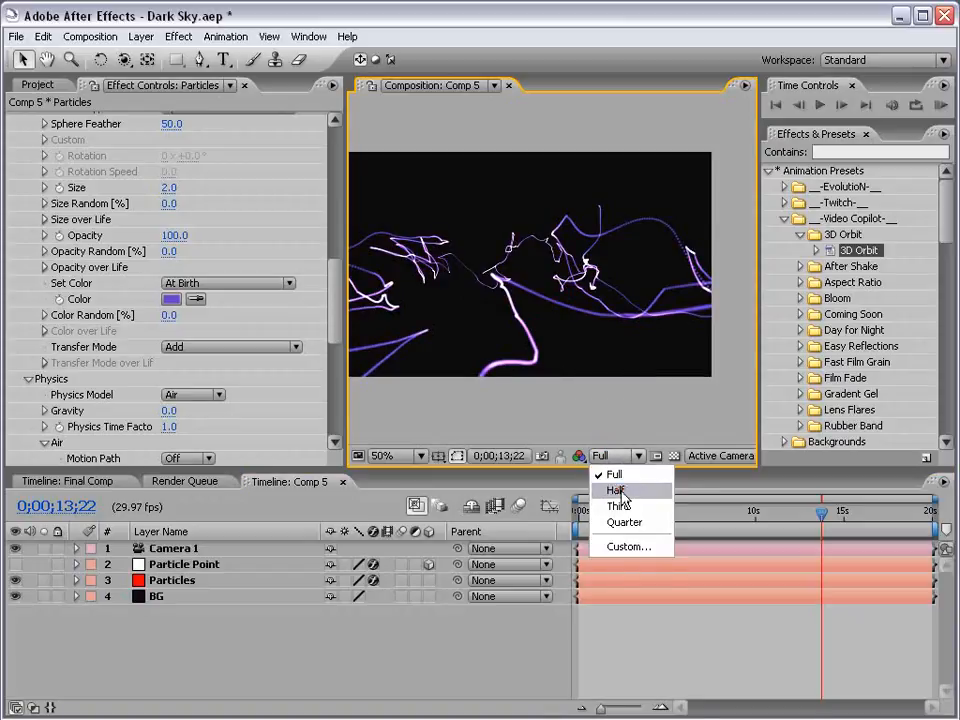
{"action": "left_click", "coordinate": [619, 491]}
{"action": "left_click", "coordinate": [693, 637]}
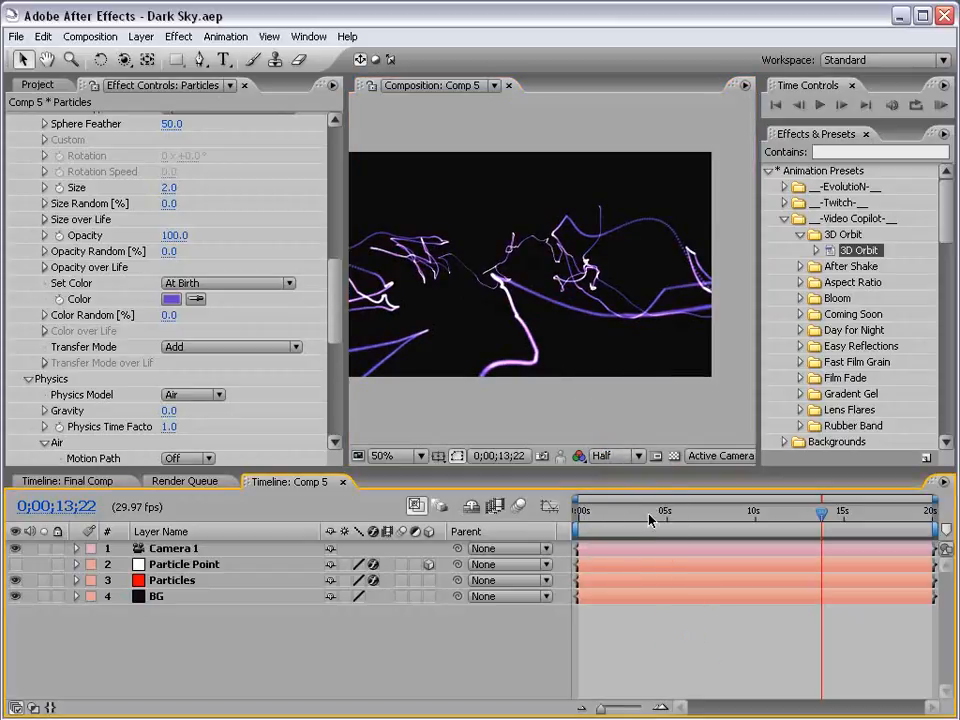
Collapse the Particular effect's settings and duplicate the Particles layer.
{"action": "left_click_drag", "start_coordinate": [332, 315], "coordinate": [312, 175]}
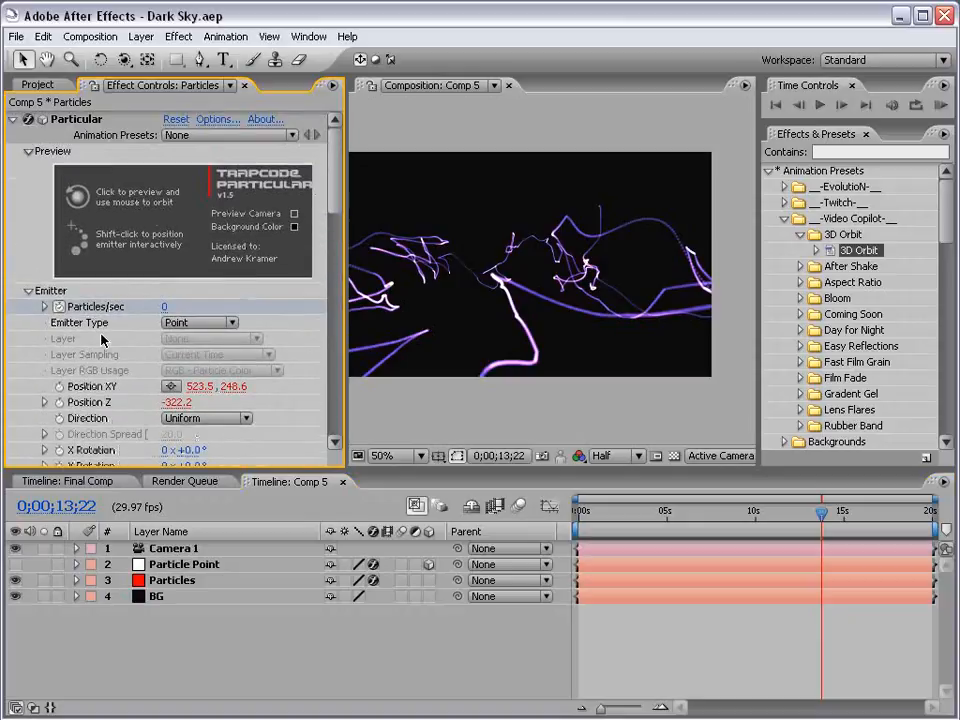
{"action": "left_click", "coordinate": [12, 121]}
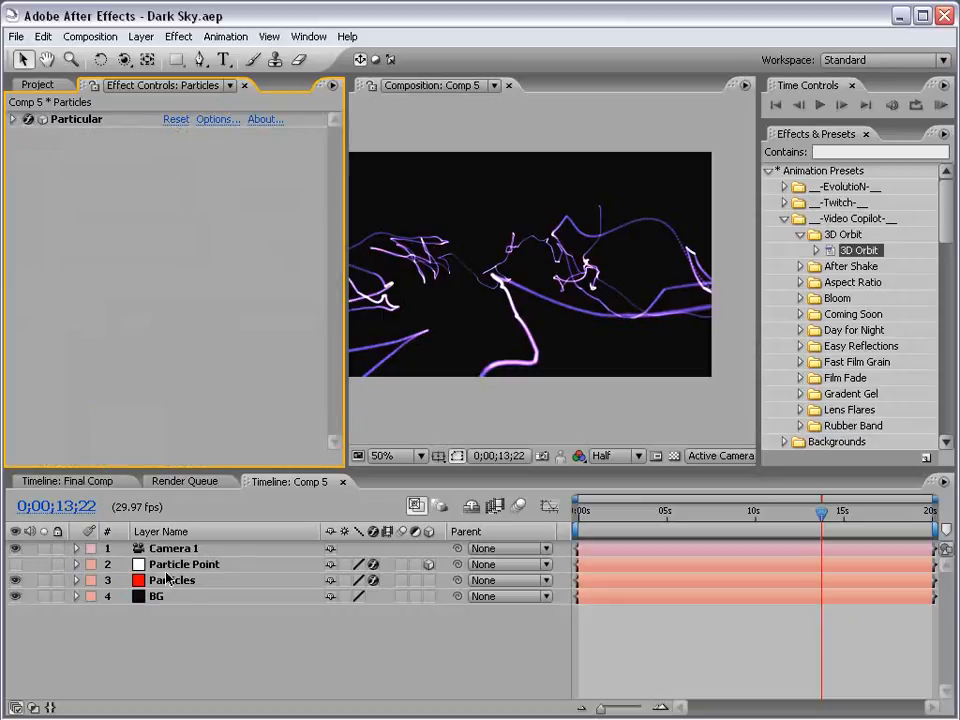
{"action": "left_click", "coordinate": [188, 589]}
{"action": "key", "text": "ctrl+d"}
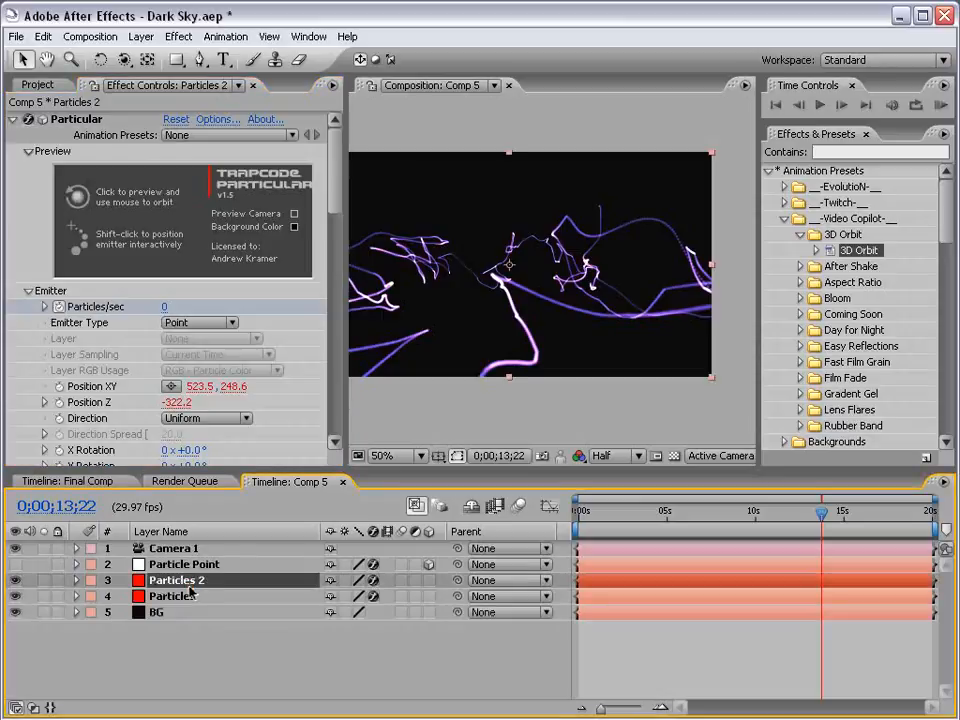
Reveal the animated properties of the Particles 2 layer and enlarge the timeline area to show its expressions.
{"action": "left_click", "coordinate": [43, 37]}
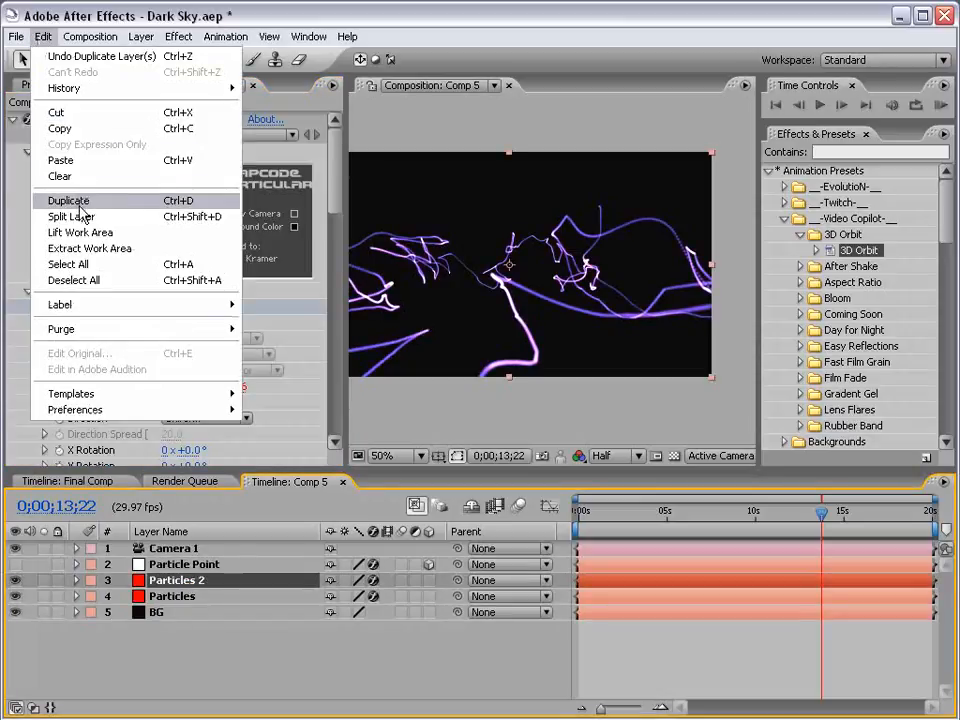
{"action": "left_click", "coordinate": [212, 649]}
{"action": "left_click", "coordinate": [186, 581]}
{"action": "left_click", "coordinate": [194, 632]}
{"action": "left_click", "coordinate": [177, 582]}
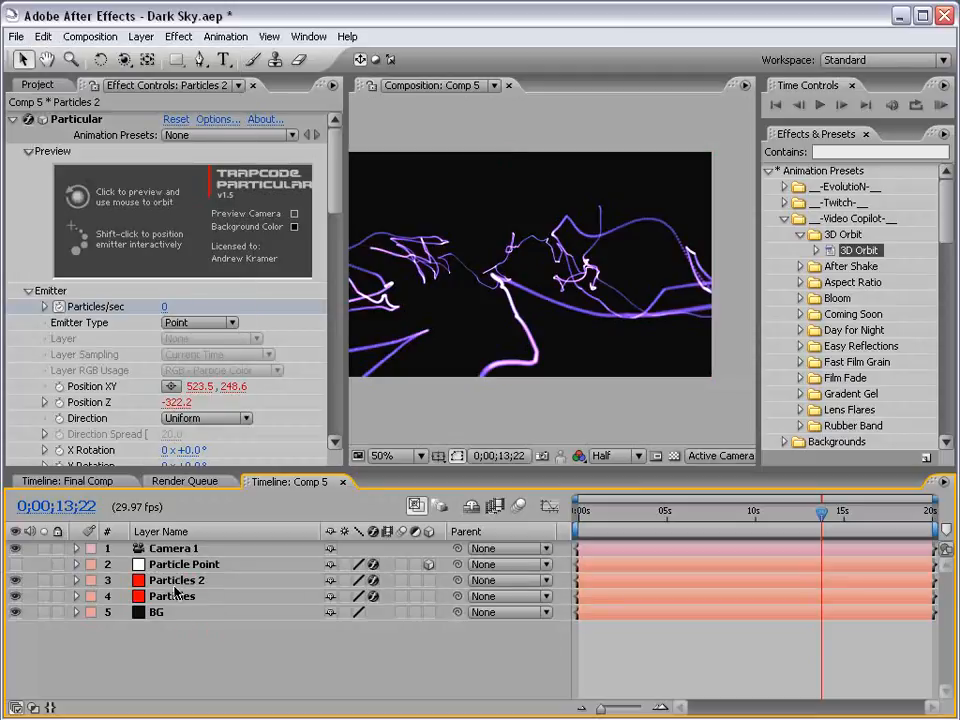
{"action": "key", "text": "u"}
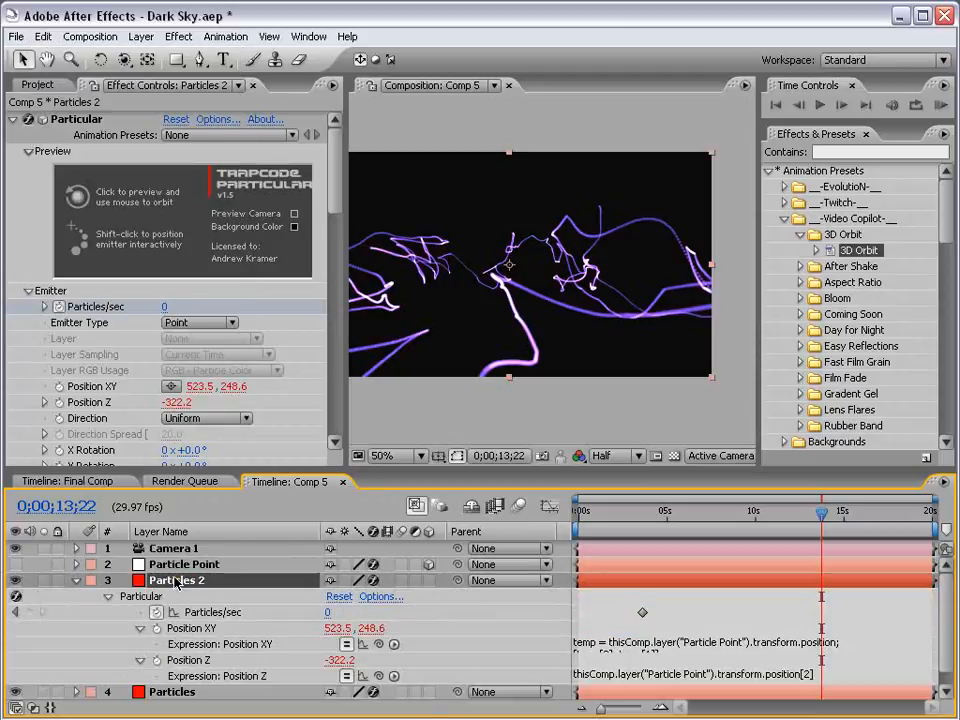
{"action": "left_click_drag", "start_coordinate": [243, 471], "coordinate": [243, 421]}
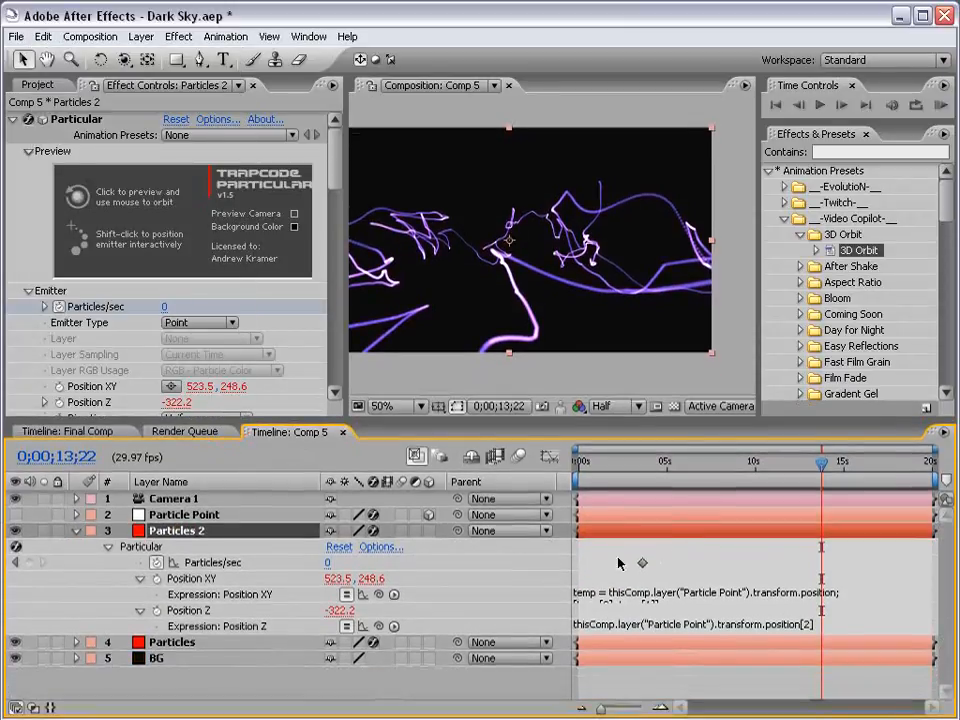
Change the second line of the Particles 2 layer's Position XY expression to [temp[0], temp[1]+30].
{"action": "left_click", "coordinate": [580, 593]}
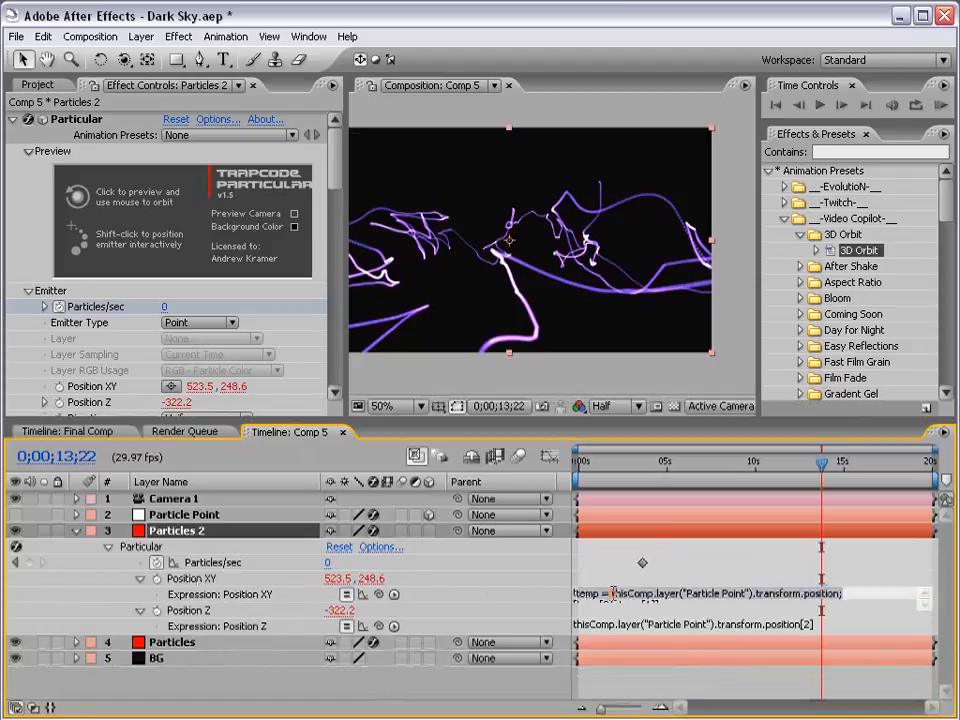
{"action": "left_click", "coordinate": [679, 607]}
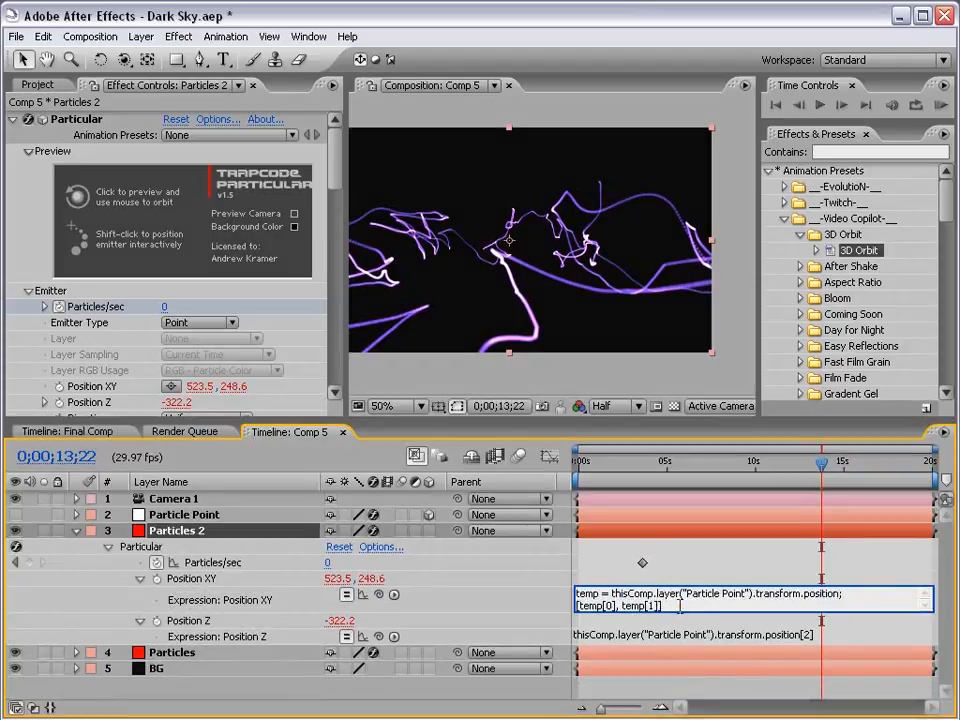
{"action": "left_click_drag", "start_coordinate": [675, 606], "coordinate": [562, 593]}
{"action": "double_click", "coordinate": [652, 606]}
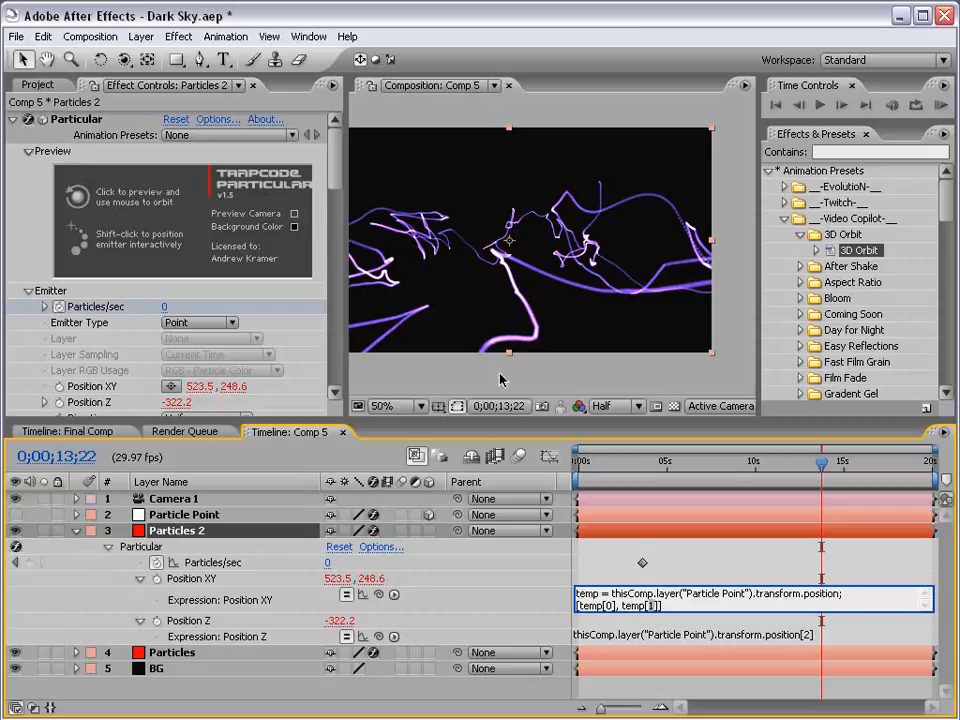
{"action": "left_click", "coordinate": [662, 605]}
{"action": "left_click", "coordinate": [678, 555]}
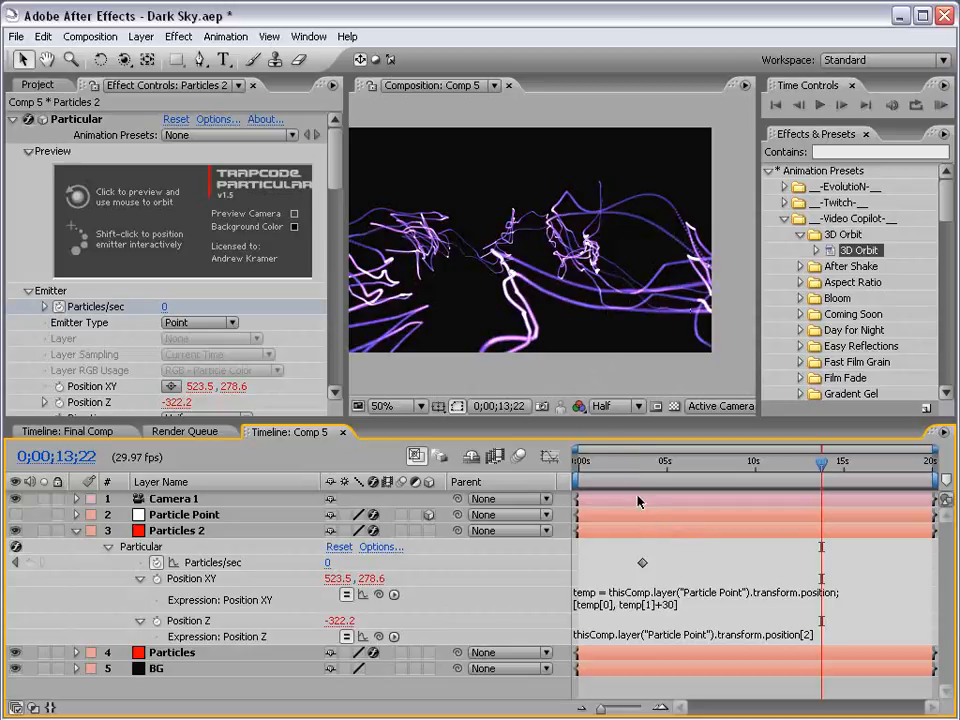
Undo and redo the Position XY expression edit to compare the streaks with and without the offset.
{"action": "key", "text": "ctrl+z"}
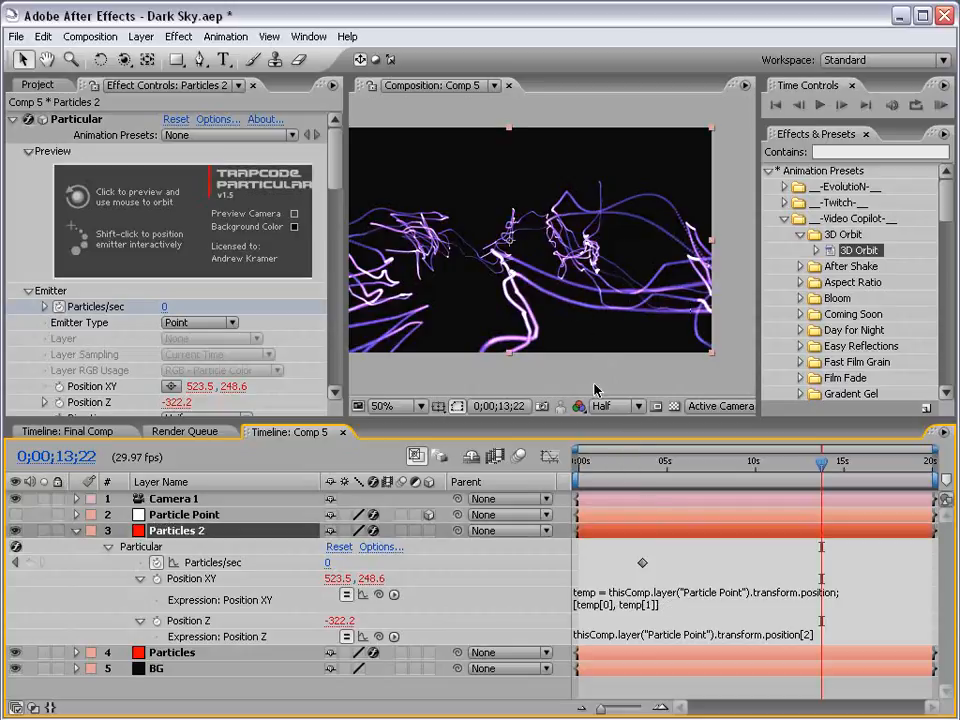
{"action": "left_click", "coordinate": [43, 36]}
{"action": "left_click", "coordinate": [74, 74]}
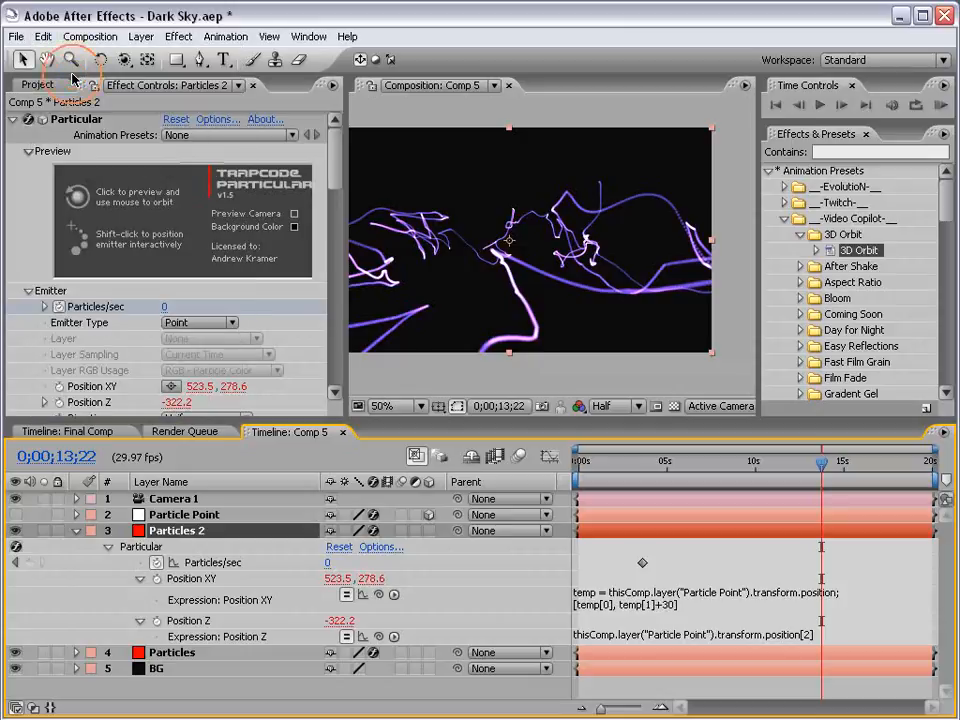
Reveal the original Particles layer's animated properties and change its Position XY expression to end with [temp[0], temp[1]-30].
{"action": "left_click", "coordinate": [170, 656]}
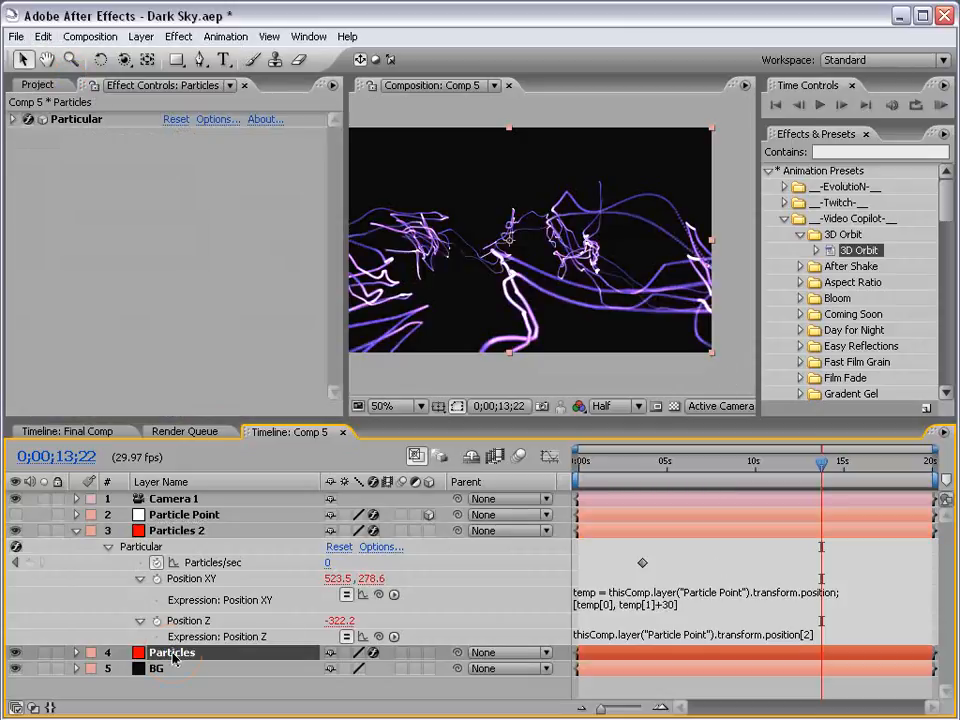
{"action": "key", "text": "u"}
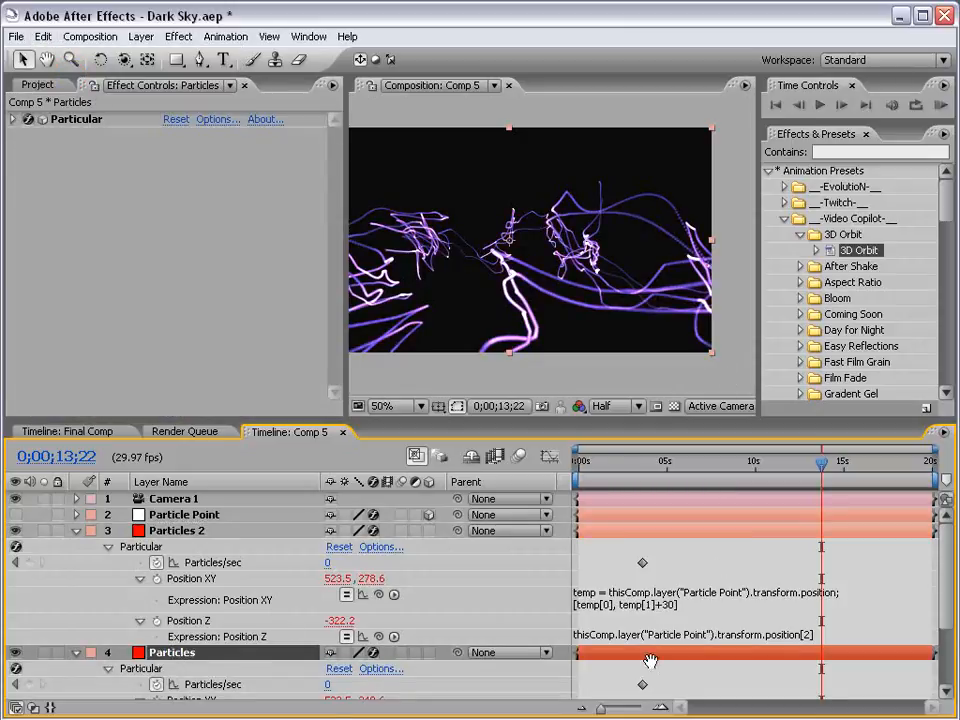
{"action": "scroll", "coordinate": [450, 600], "scroll_direction": "down", "scroll_amount": 3}
{"action": "left_click", "coordinate": [666, 622]}
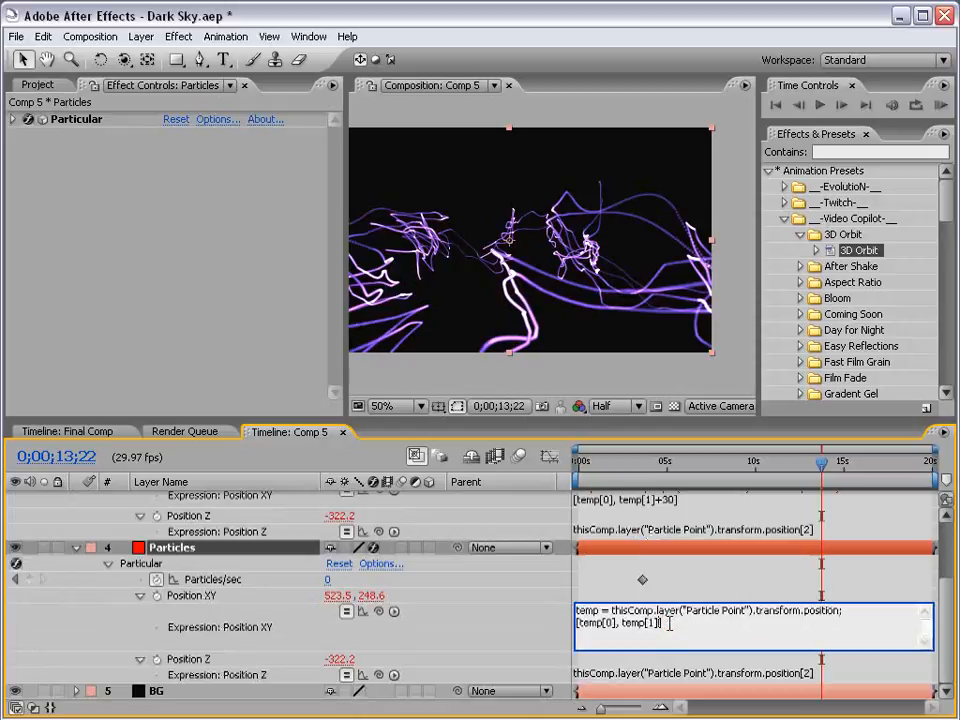
{"action": "left_click", "coordinate": [678, 575]}
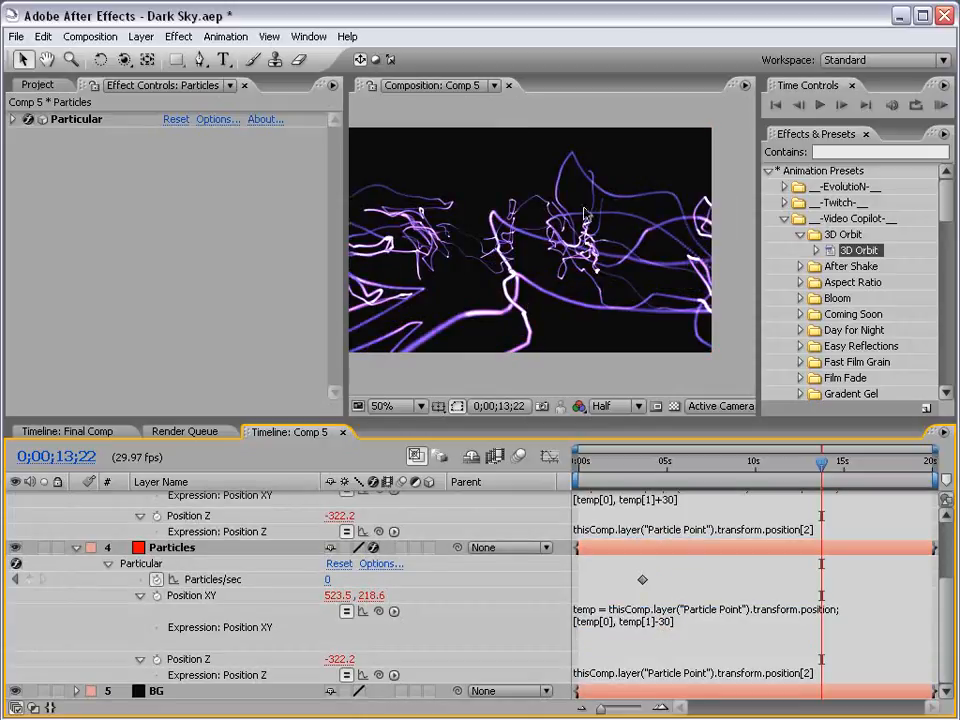
Collapse the properties of all layers, deselect them and save the project.
{"action": "key", "text": "ctrl+a"}
{"action": "left_click", "coordinate": [77, 548]}
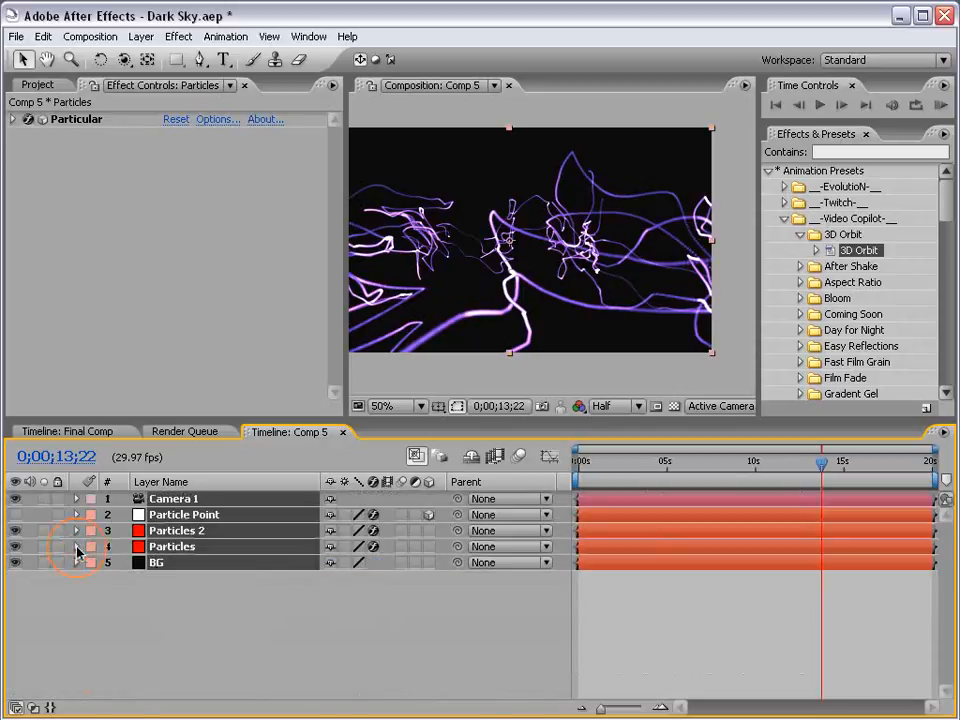
{"action": "left_click", "coordinate": [651, 642]}
{"action": "key", "text": "ctrl+s"}
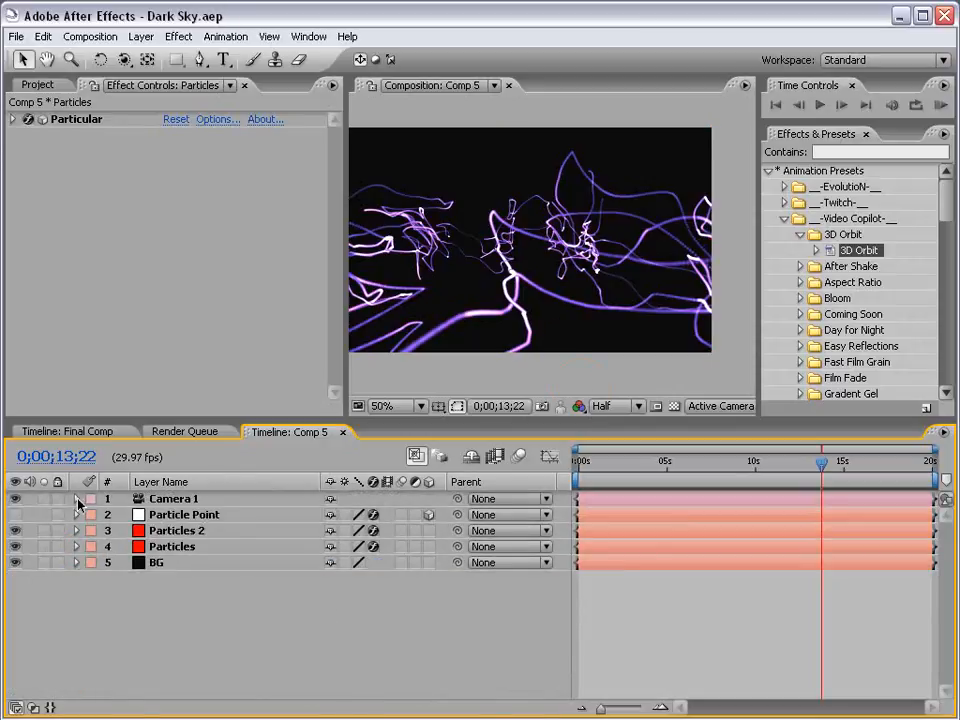
In Top view, move Camera 1 forward along its Z axis to just behind the composition's center, and show the title/action-safe guides.
{"action": "left_click", "coordinate": [603, 406]}
{"action": "left_click", "coordinate": [720, 406]}
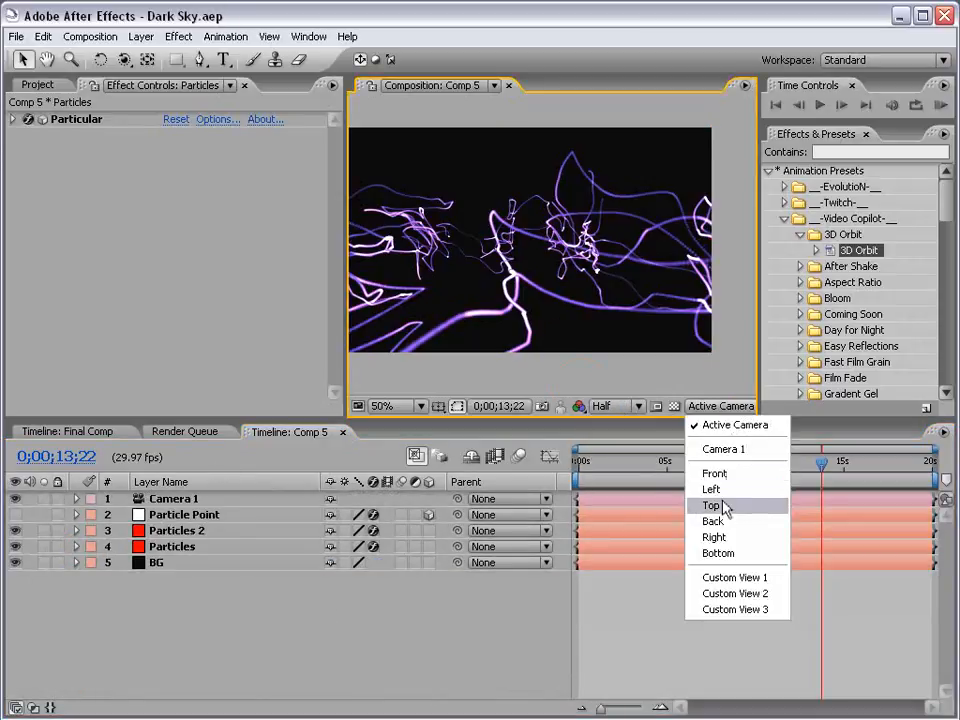
{"action": "left_click", "coordinate": [723, 505]}
{"action": "left_click", "coordinate": [169, 502]}
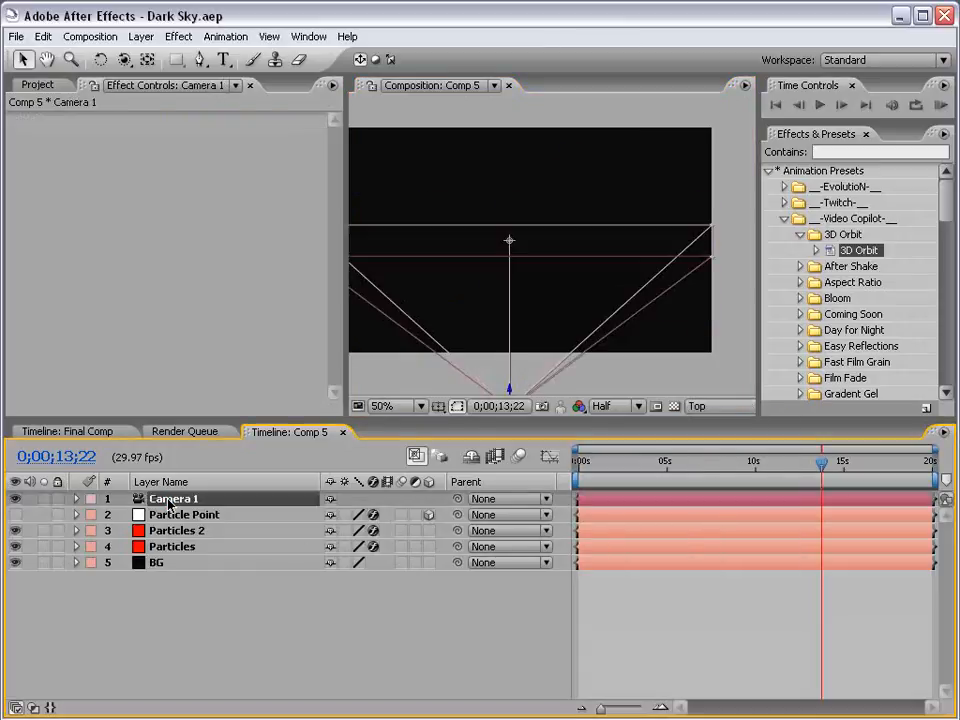
{"action": "left_click_drag", "start_coordinate": [548, 358], "coordinate": [534, 226]}
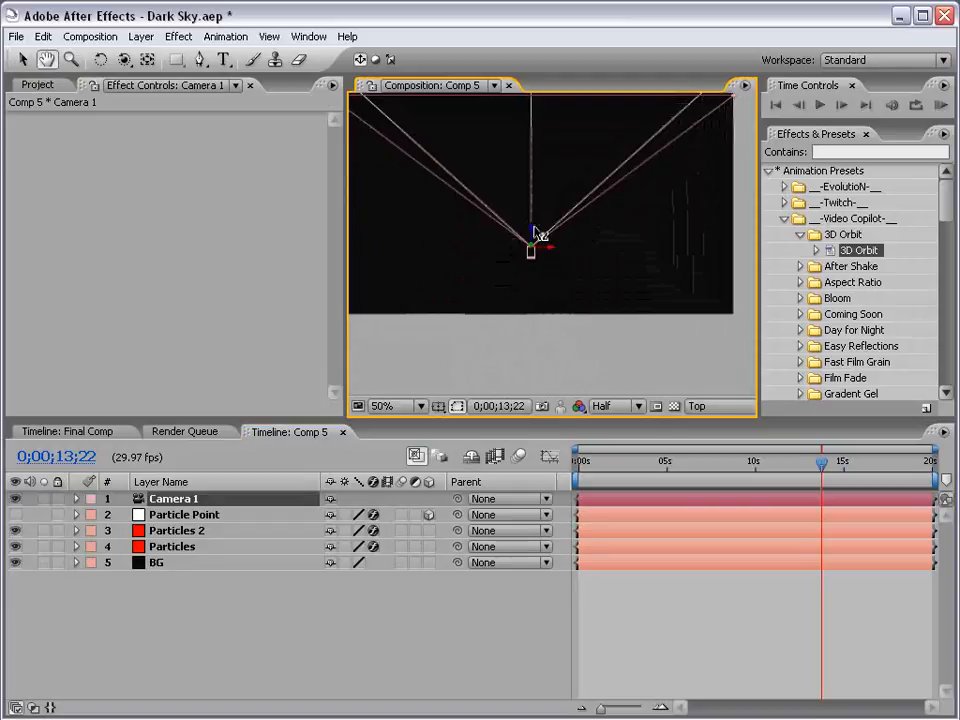
{"action": "left_click_drag", "start_coordinate": [561, 181], "coordinate": [559, 273]}
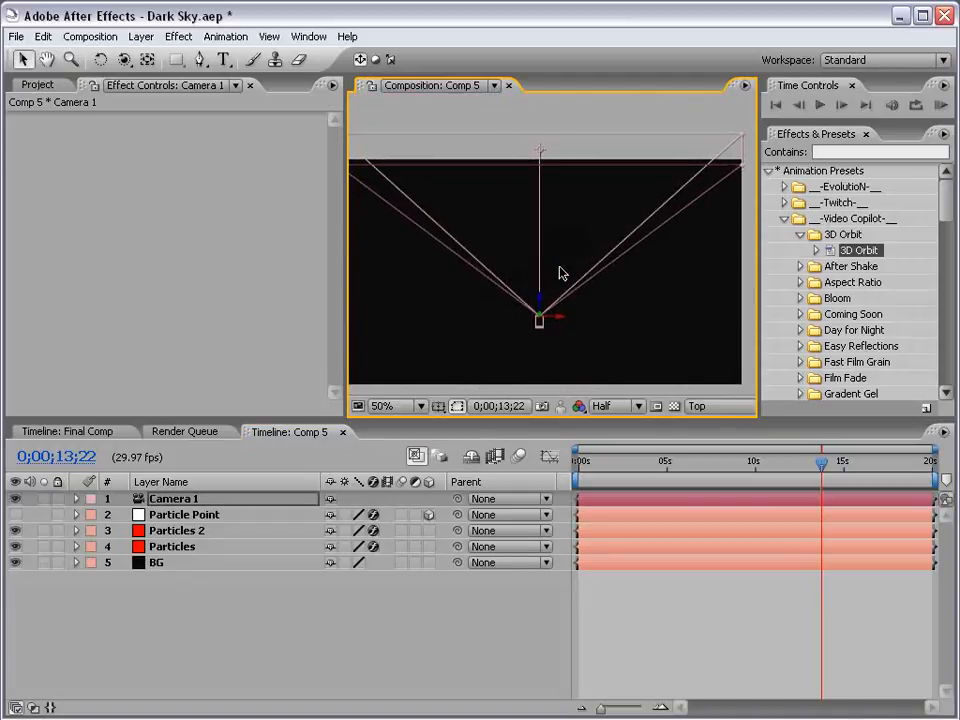
{"action": "key", "text": "apostrophe"}
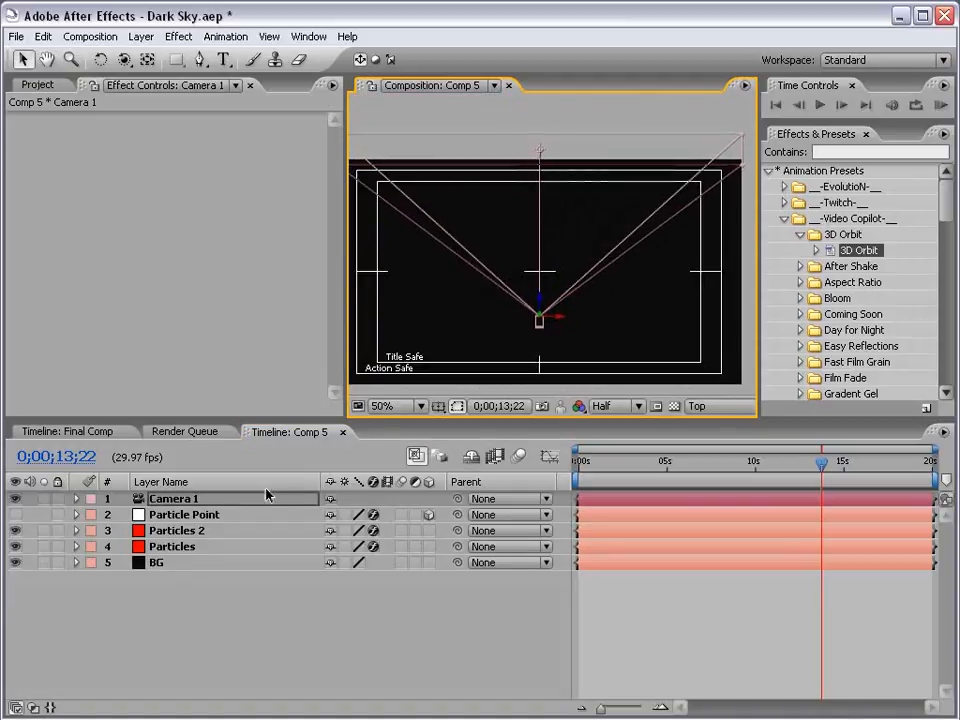
Check Particle Point's orbit path around the camera and place Camera 1's point of interest at the composition's center.
{"action": "left_click", "coordinate": [180, 514]}
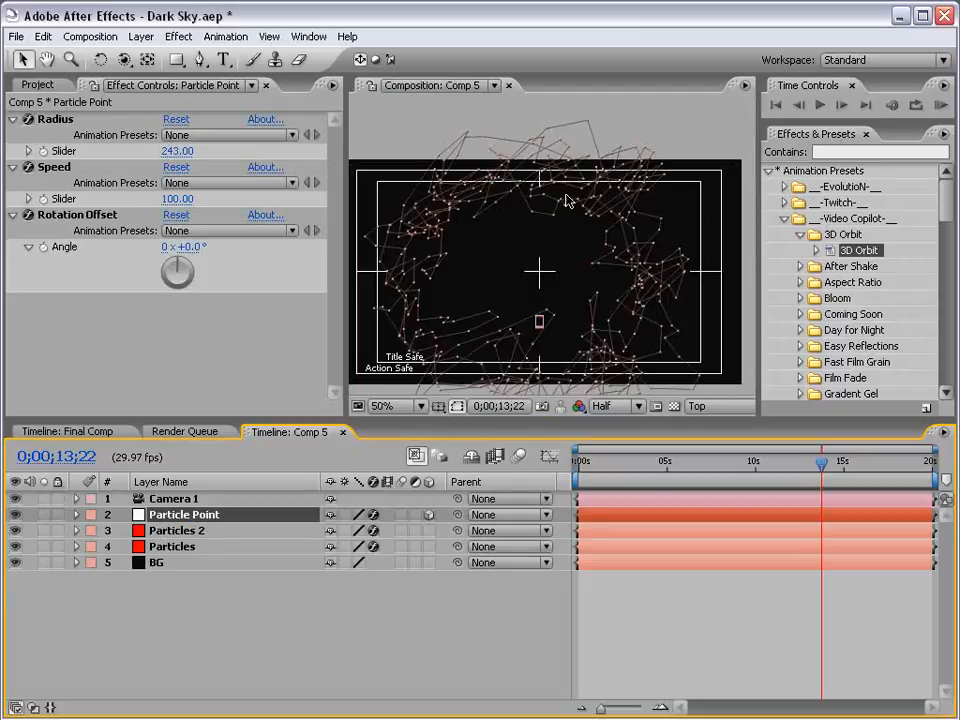
{"action": "left_click", "coordinate": [15, 514]}
{"action": "left_click", "coordinate": [538, 322]}
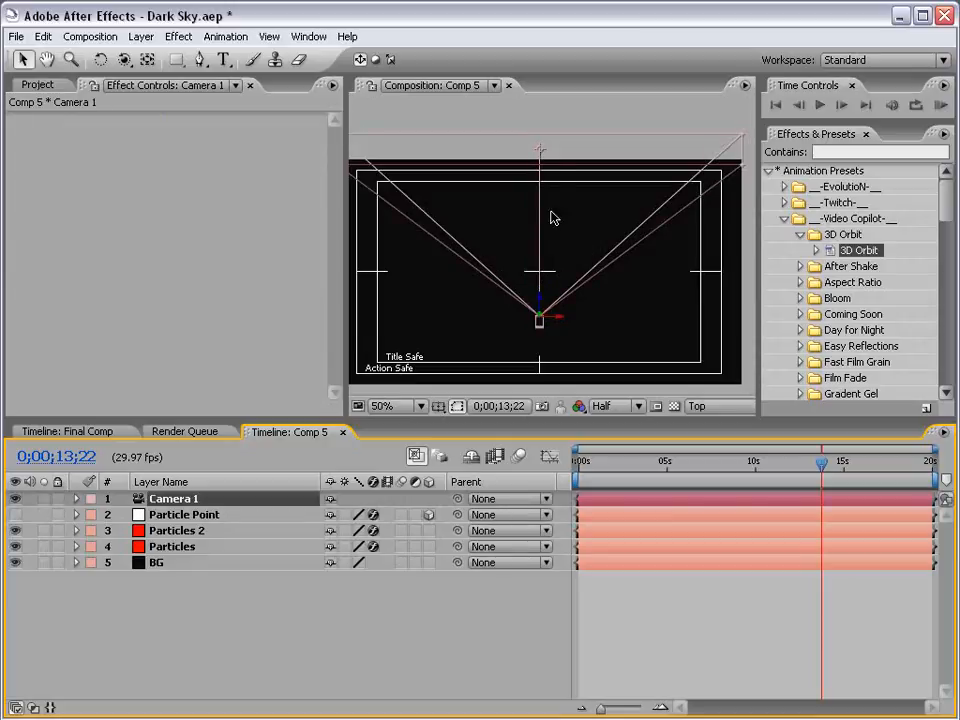
{"action": "left_click_drag", "start_coordinate": [541, 150], "coordinate": [540, 275]}
{"action": "scroll", "coordinate": [540, 275], "scroll_direction": "up", "scroll_amount": 3}
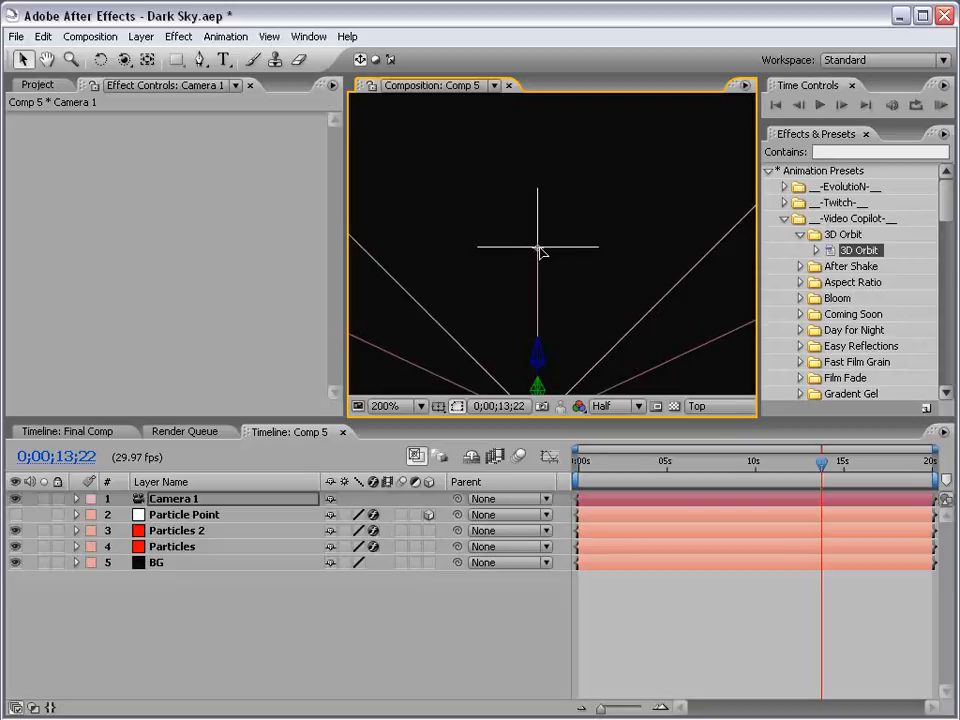
{"action": "scroll", "coordinate": [540, 252], "scroll_direction": "down", "scroll_amount": 2}
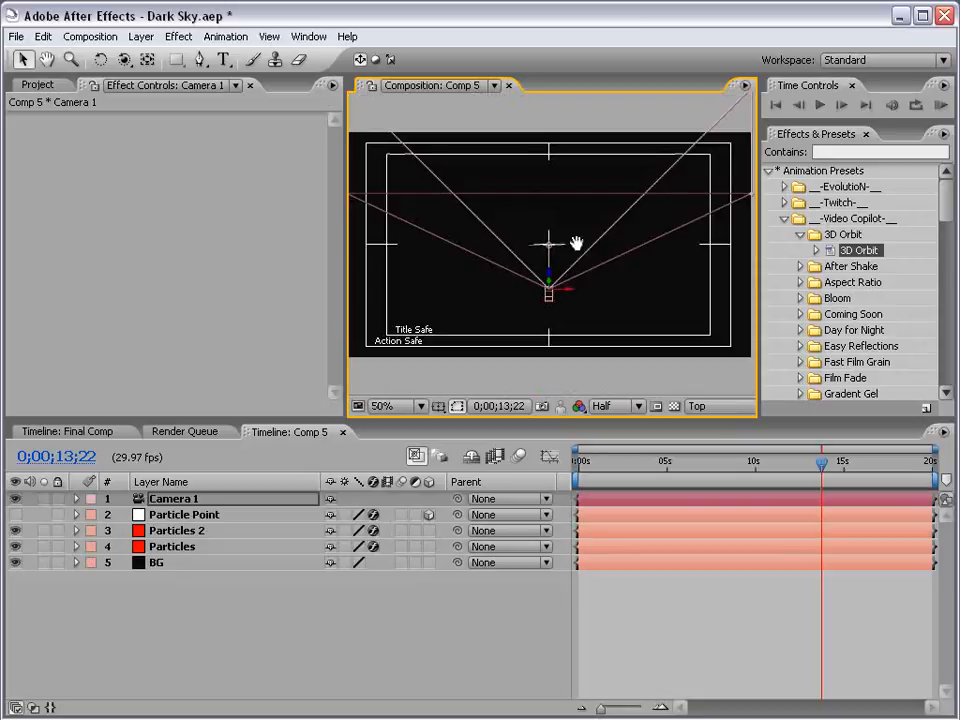
{"action": "left_click_drag", "start_coordinate": [577, 243], "coordinate": [535, 256]}
Return the composition to the Active Camera view, widen the viewer and hide the title/action-safe guides.
{"action": "left_click", "coordinate": [715, 406]}
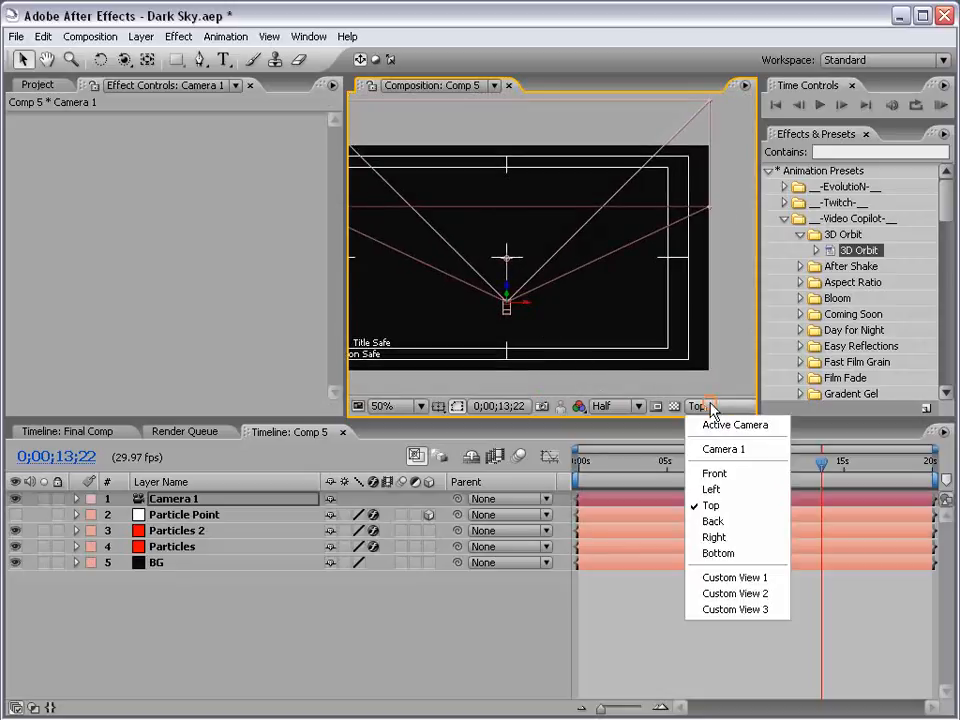
{"action": "left_click", "coordinate": [728, 425]}
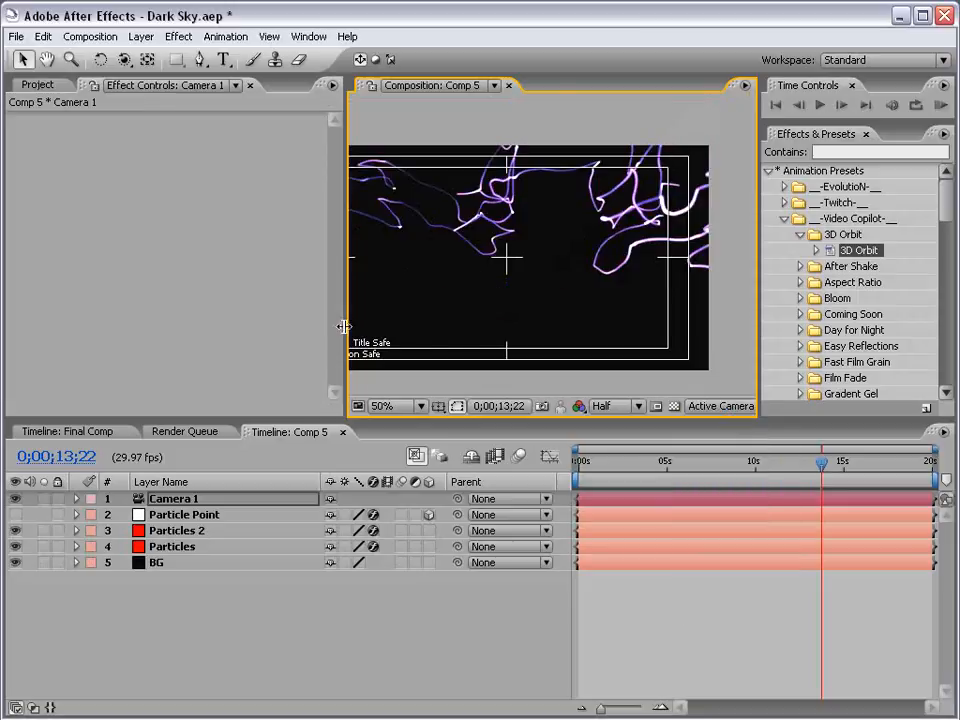
{"action": "left_click_drag", "start_coordinate": [343, 326], "coordinate": [131, 324]}
{"action": "key", "text": "apostrophe"}
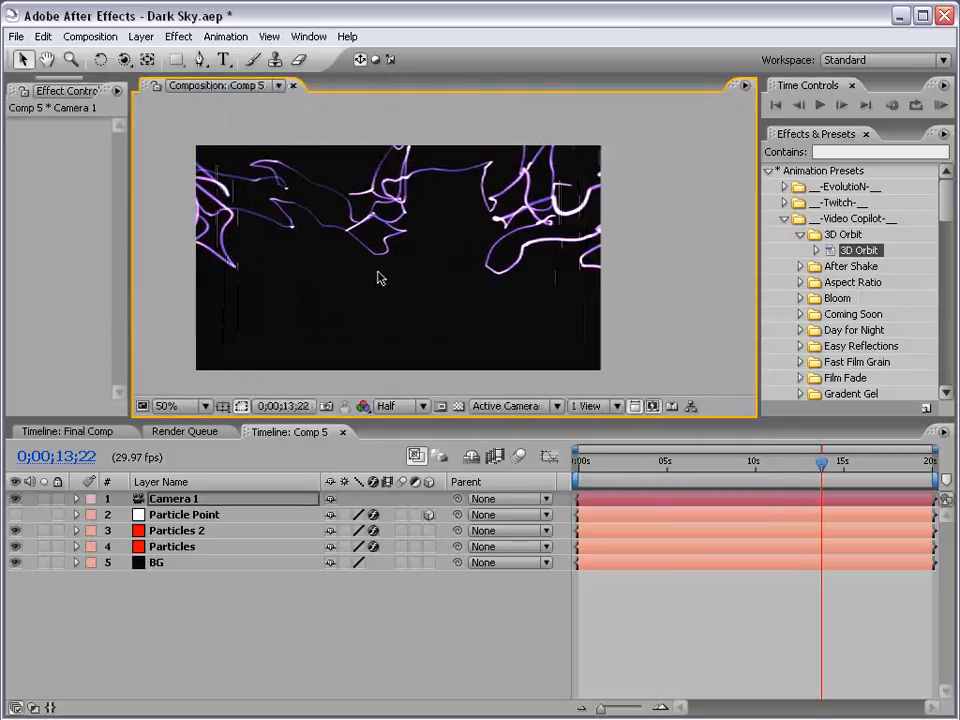
{"action": "left_click_drag", "start_coordinate": [409, 259], "coordinate": [505, 232]}
{"action": "left_click", "coordinate": [224, 408]}
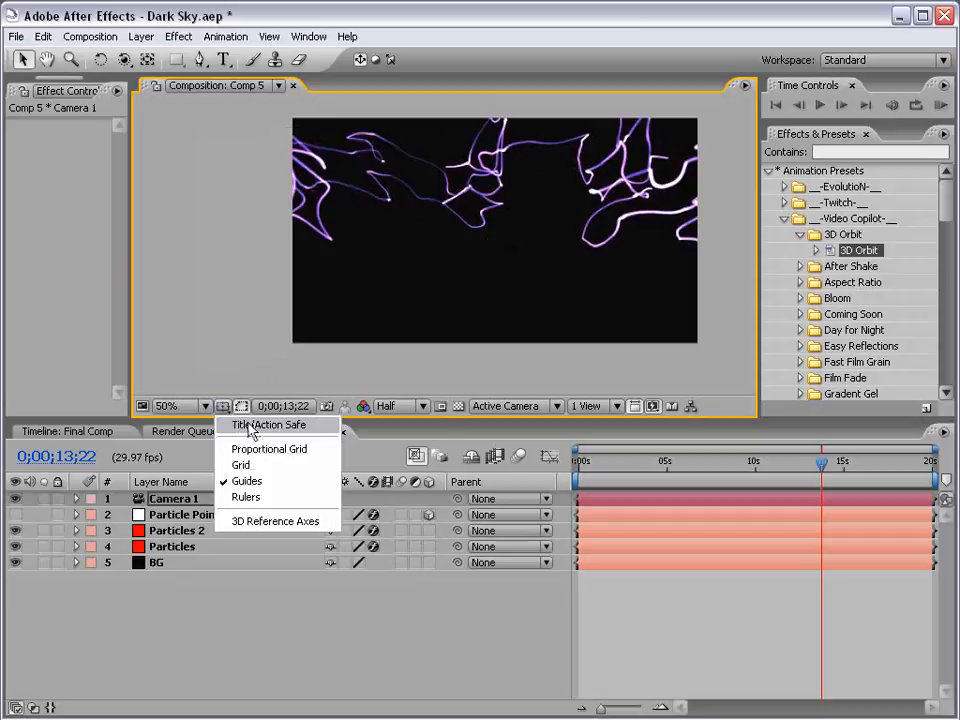
{"action": "left_click", "coordinate": [232, 426]}
{"action": "left_click", "coordinate": [222, 407]}
{"action": "left_click", "coordinate": [234, 427]}
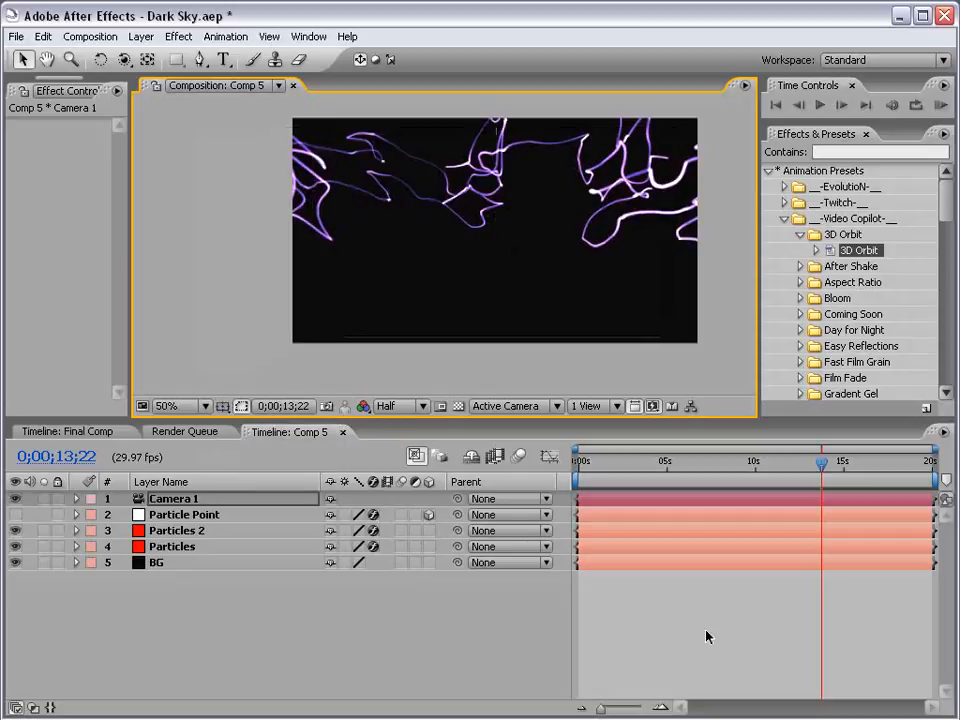
{"action": "left_click_drag", "start_coordinate": [556, 201], "coordinate": [553, 216]}
Orbit Camera 1 so the streaks spread across the middle of the frame, and save the project.
{"action": "left_click", "coordinate": [214, 500]}
{"action": "left_click", "coordinate": [124, 61]}
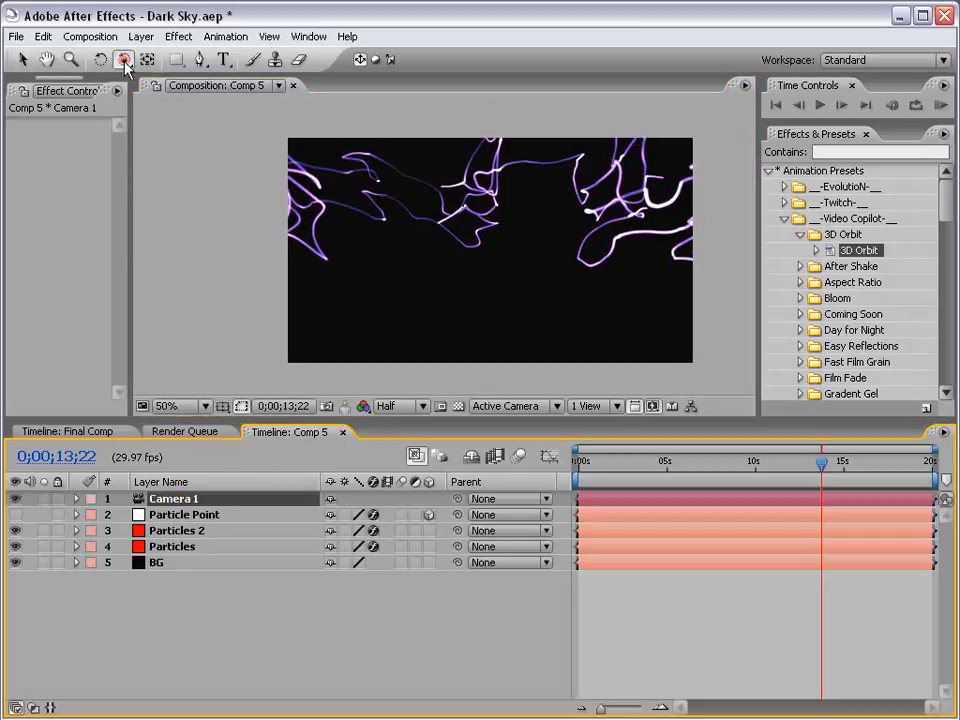
{"action": "left_click_drag", "start_coordinate": [521, 274], "coordinate": [614, 268]}
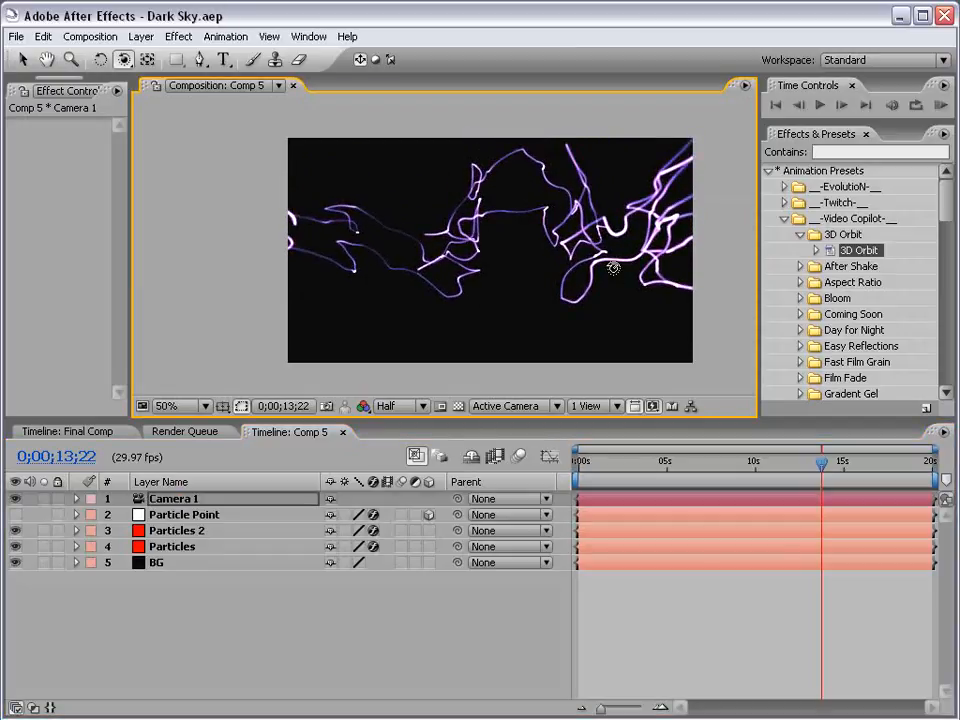
Reveal Camera 1's Camera Options and set its Zoom to 109 pixels for an extreme wide angle.
{"action": "key", "text": "a"}
{"action": "key", "text": "a"}
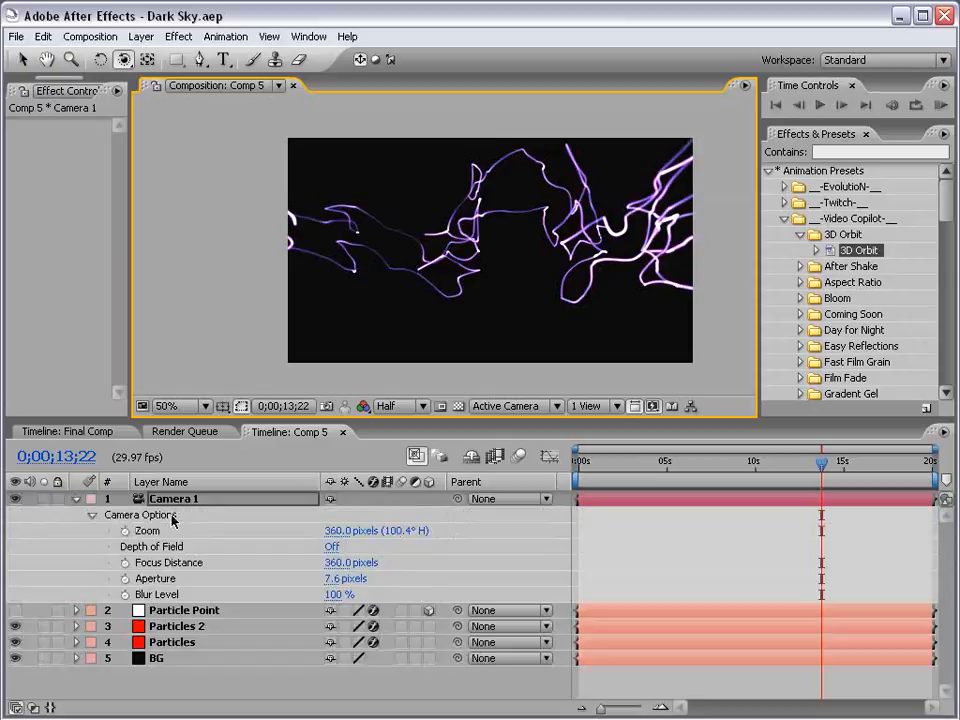
{"action": "left_click_drag", "start_coordinate": [350, 541], "coordinate": [258, 541]}
{"action": "left_click", "coordinate": [337, 531]}
{"action": "type", "text": "1"}
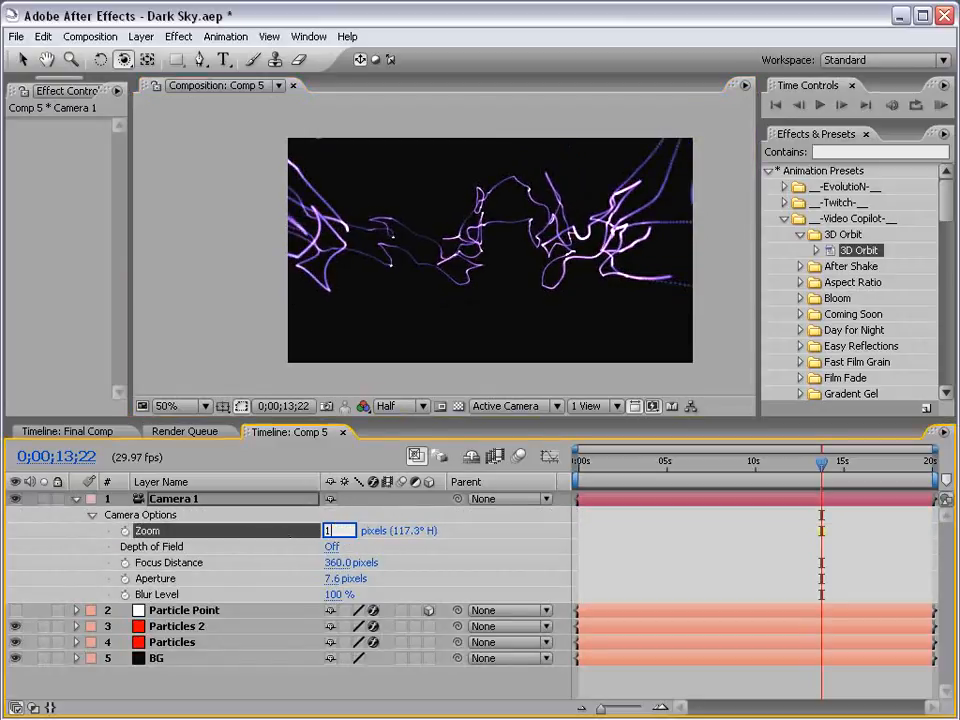
{"action": "type", "text": "00"}
{"action": "key", "text": "Return"}
{"action": "left_click_drag", "start_coordinate": [344, 536], "coordinate": [353, 536]}
Orbit Camera 1 to reframe the wide-angle streaks sweeping in from both sides.
{"action": "left_click_drag", "start_coordinate": [634, 267], "coordinate": [550, 271]}
{"action": "scroll", "coordinate": [469, 253], "scroll_direction": "up", "scroll_amount": 1}
{"action": "scroll", "coordinate": [469, 253], "scroll_direction": "down", "scroll_amount": 1}
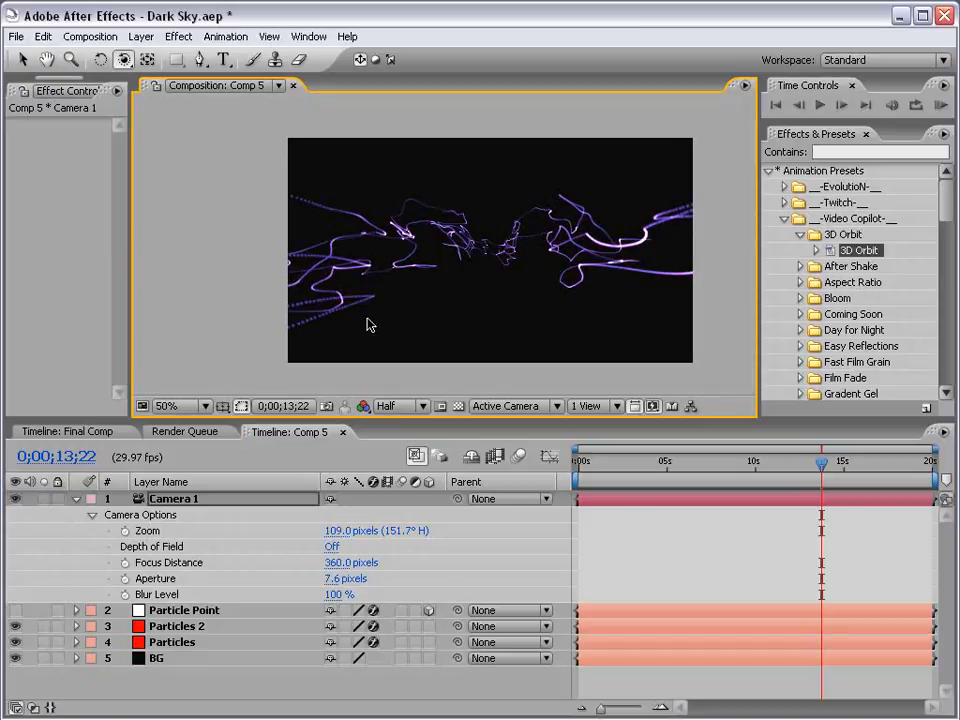
Collapse Camera 1's properties and change the Particles 2 layer's Particular color to pink-magenta (CB3DC3).
{"action": "left_click", "coordinate": [76, 498]}
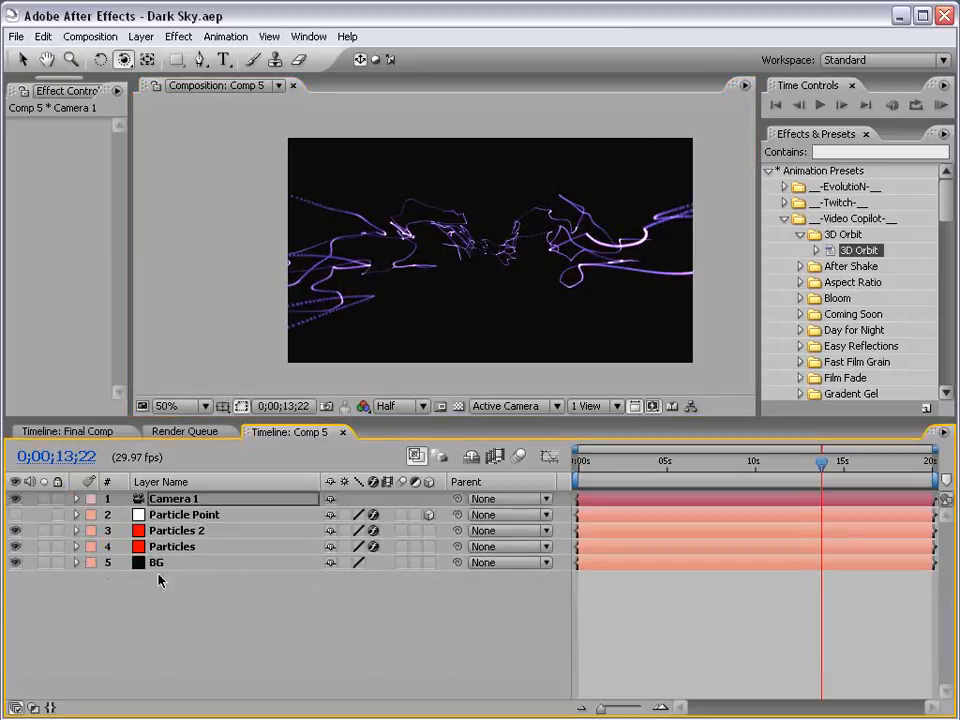
{"action": "left_click", "coordinate": [172, 530]}
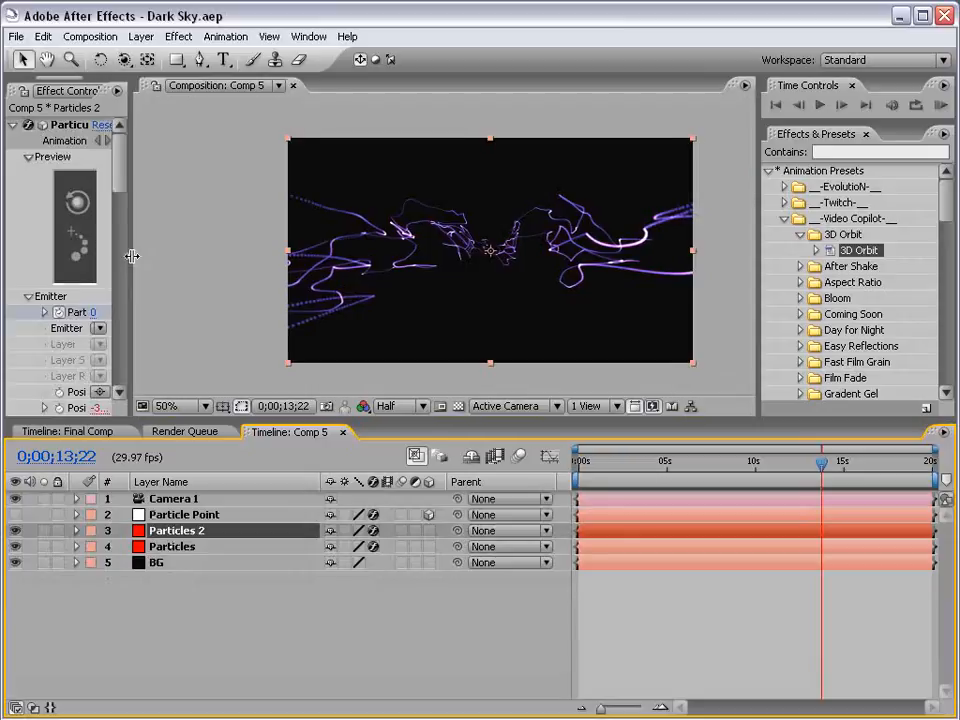
{"action": "left_click_drag", "start_coordinate": [134, 256], "coordinate": [350, 265]}
{"action": "left_click_drag", "start_coordinate": [332, 171], "coordinate": [338, 263]}
{"action": "scroll", "coordinate": [227, 274], "scroll_direction": "down", "scroll_amount": 3}
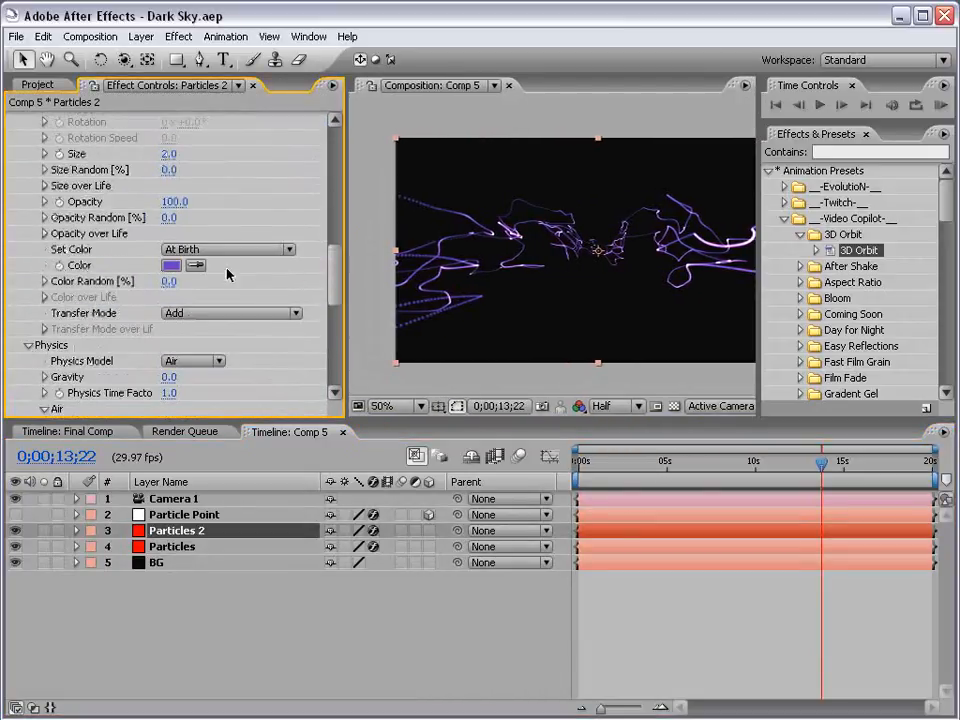
{"action": "left_click", "coordinate": [170, 266]}
{"action": "left_click_drag", "start_coordinate": [440, 363], "coordinate": [452, 335]}
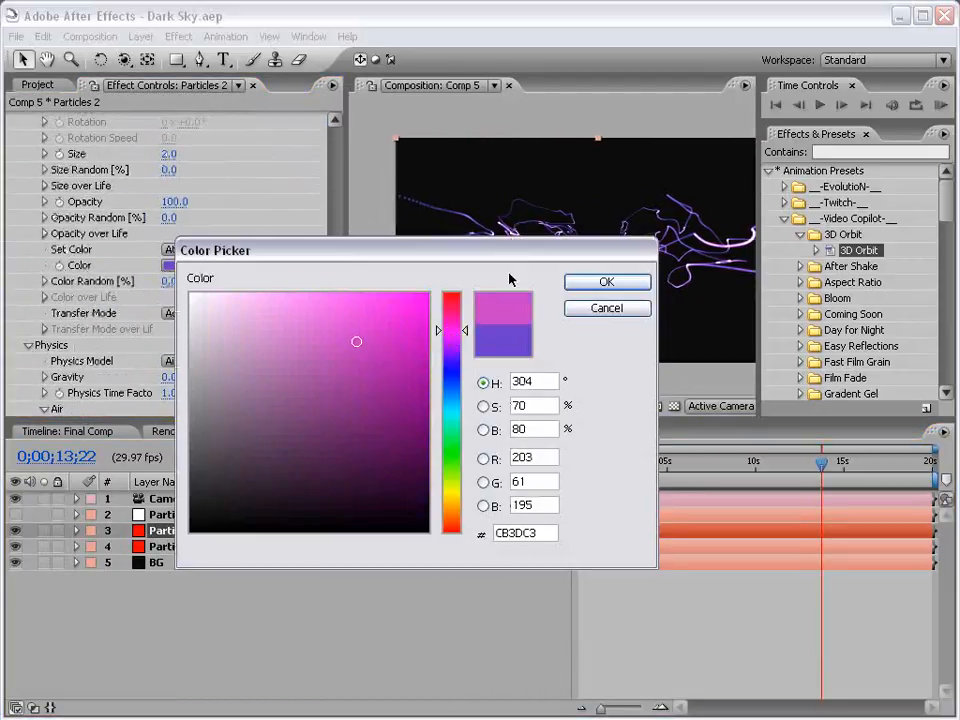
{"action": "left_click", "coordinate": [606, 282]}
{"action": "key", "text": "grave"}
{"action": "key", "text": "grave"}
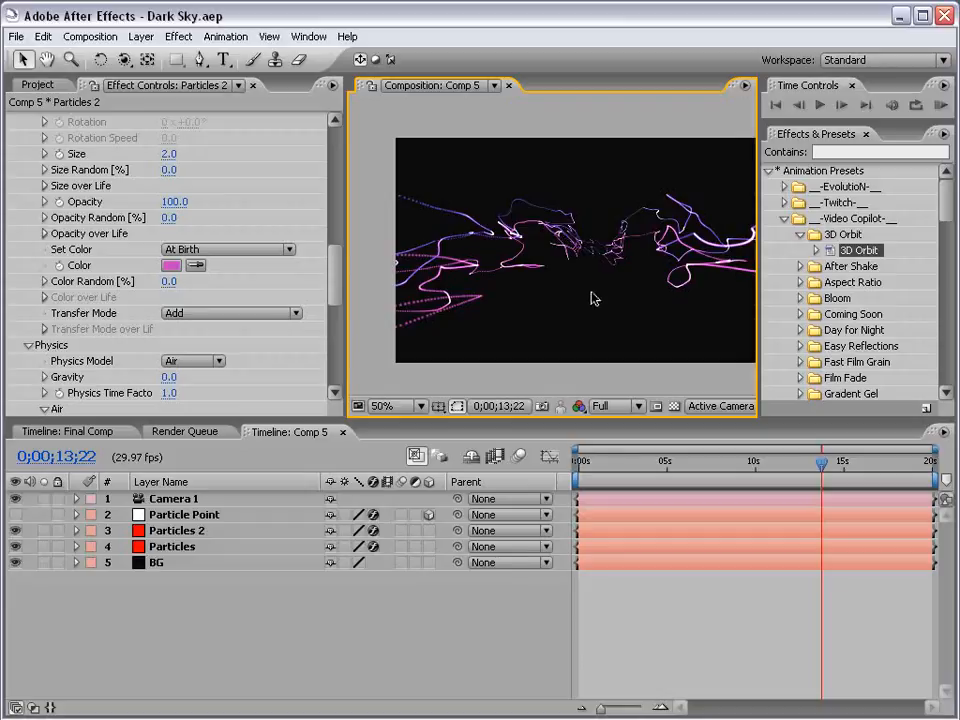
Create a comp-size solid layer colored lime green (72FF00).
{"action": "left_click_drag", "start_coordinate": [638, 281], "coordinate": [608, 279]}
{"action": "left_click_drag", "start_coordinate": [340, 227], "coordinate": [251, 227]}
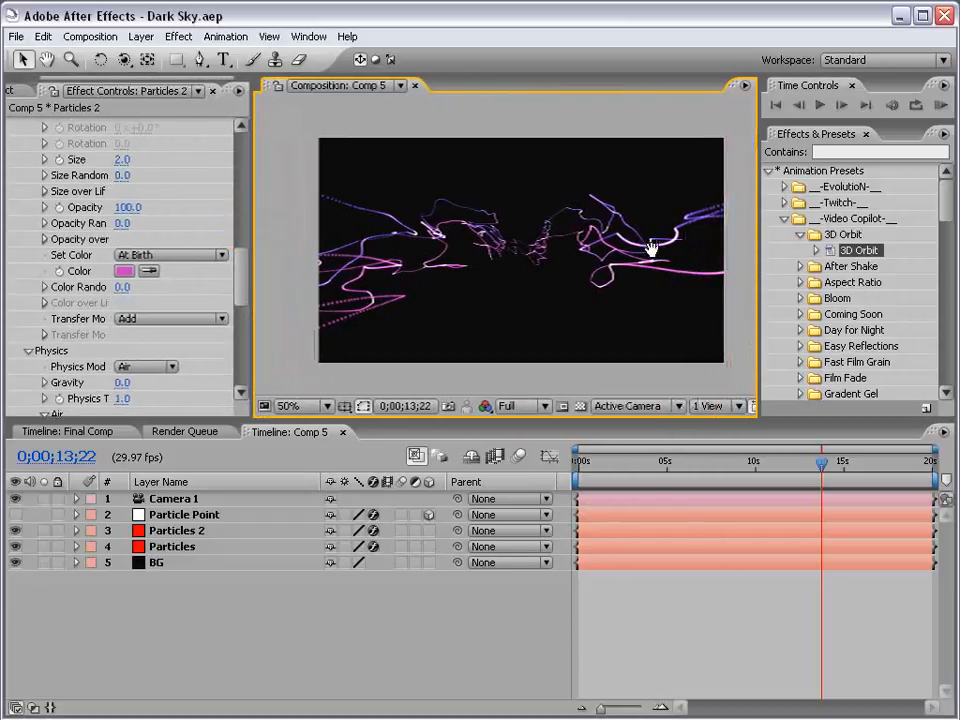
{"action": "left_click_drag", "start_coordinate": [512, 264], "coordinate": [506, 270]}
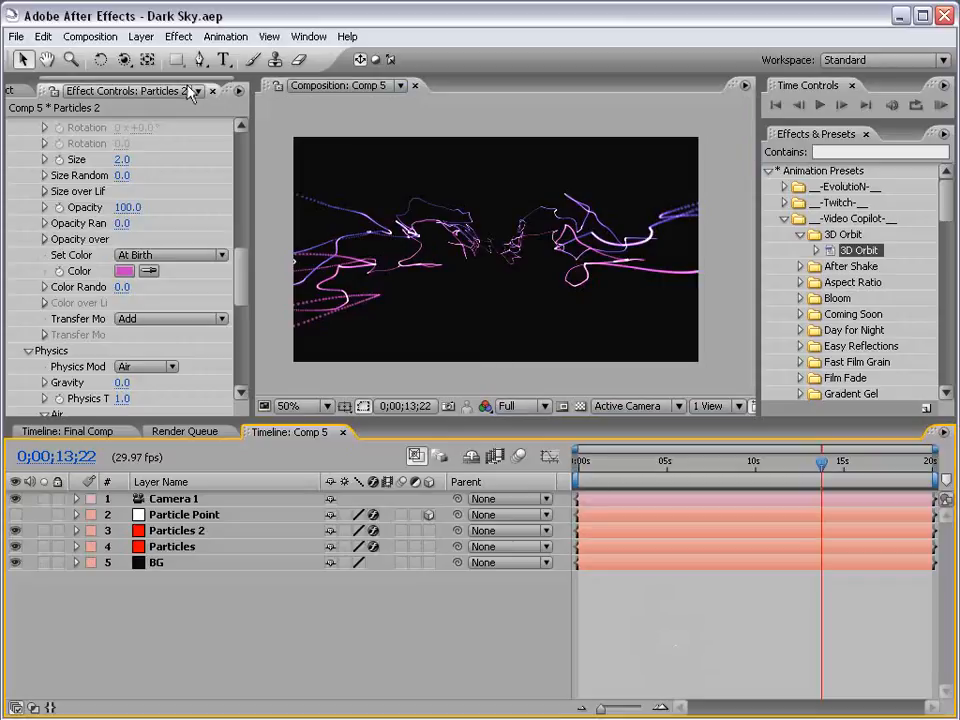
{"action": "left_click", "coordinate": [141, 36]}
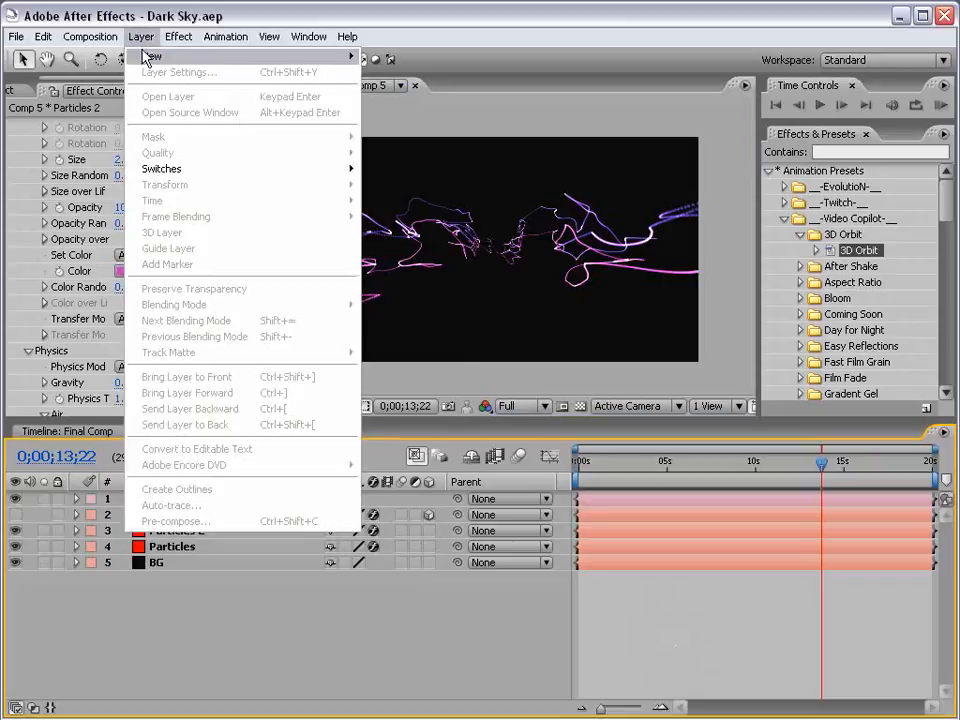
{"action": "mouse_move", "coordinate": [150, 56]}
{"action": "left_click", "coordinate": [383, 73]}
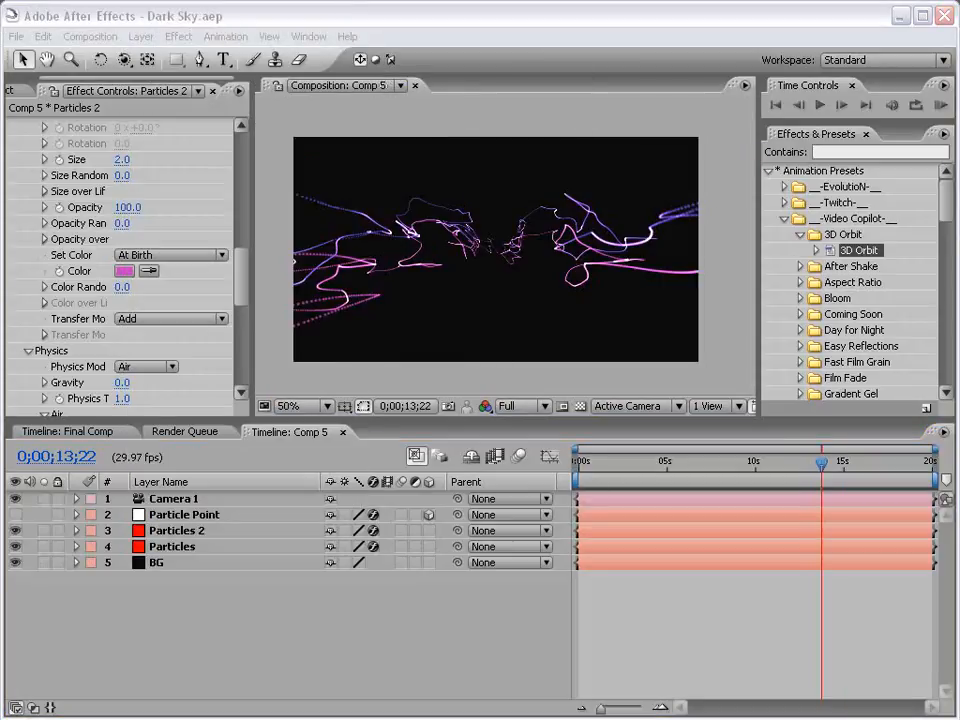
{"action": "left_click", "coordinate": [386, 510]}
{"action": "left_click", "coordinate": [452, 468]}
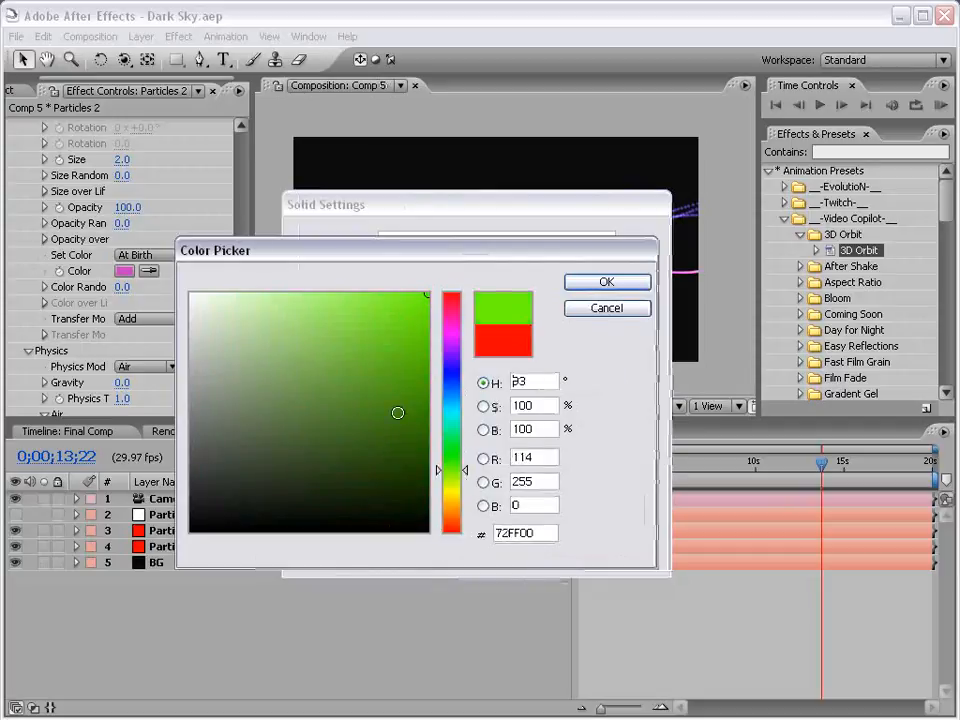
{"action": "left_click", "coordinate": [623, 279]}
{"action": "left_click", "coordinate": [510, 551]}
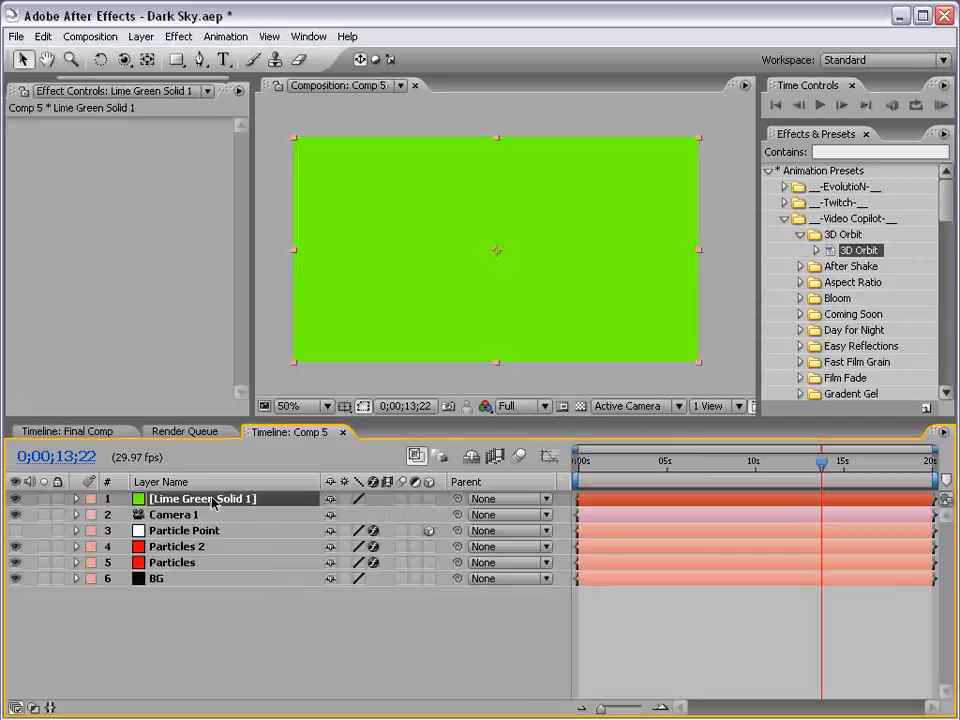
Apply Trapcode Particular to the lime green solid and load the t_StarfieldStatic1 animation preset.
{"action": "left_click", "coordinate": [179, 36]}
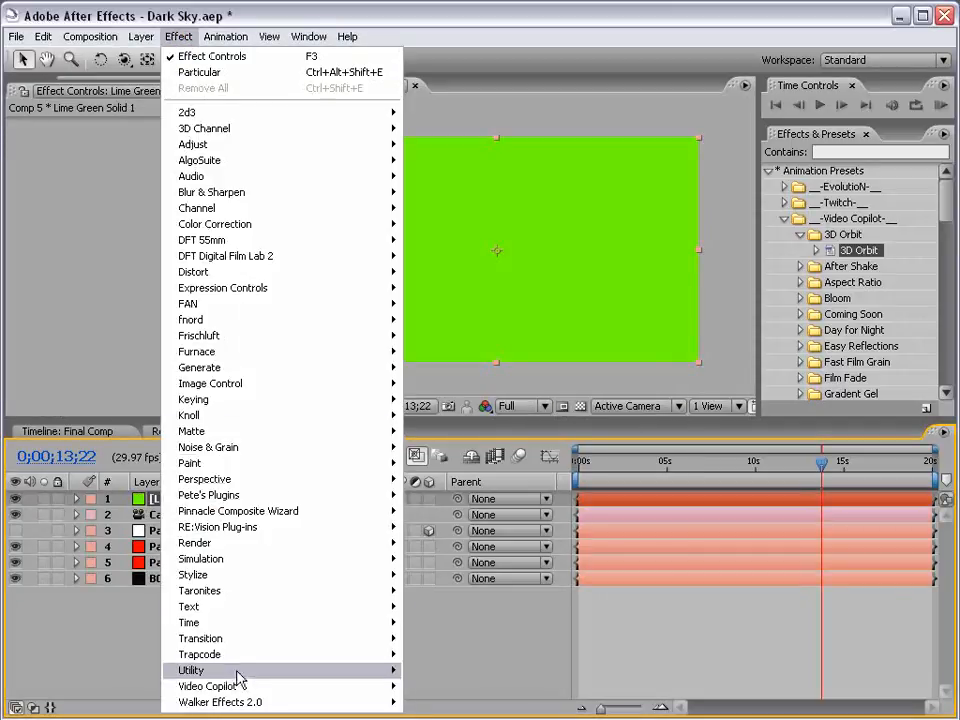
{"action": "left_click", "coordinate": [289, 656]}
{"action": "left_click", "coordinate": [435, 702]}
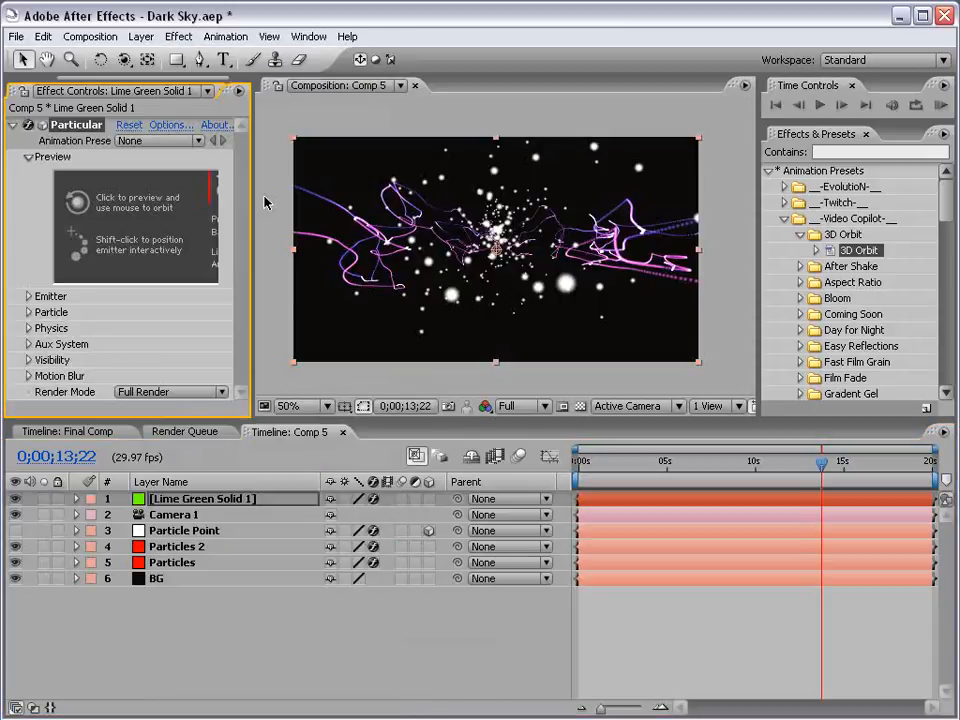
{"action": "left_click_drag", "start_coordinate": [251, 199], "coordinate": [303, 199]}
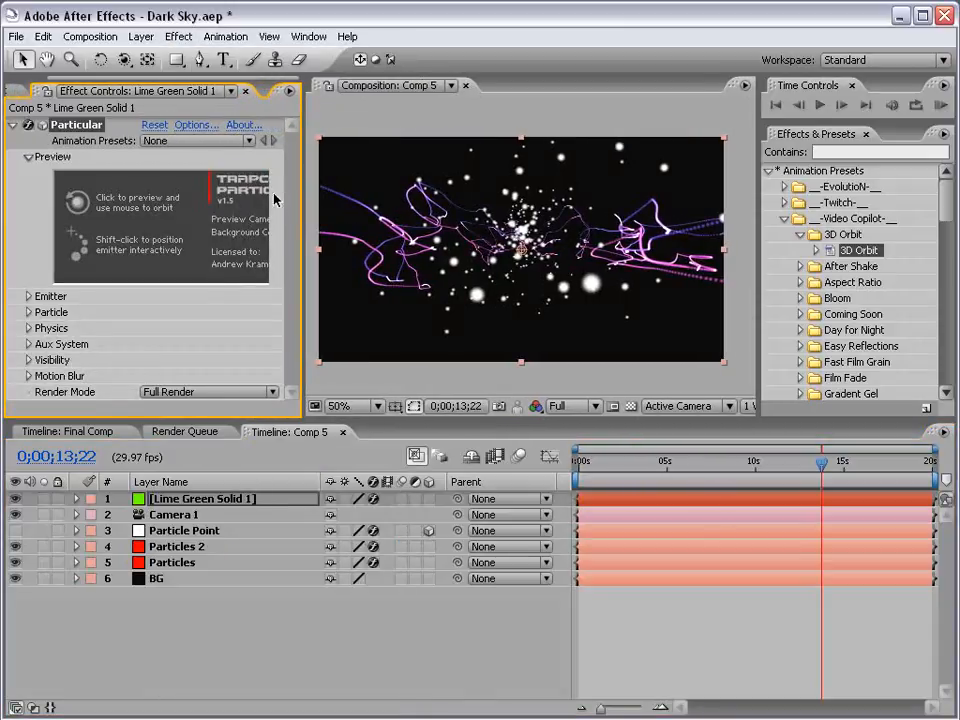
{"action": "left_click", "coordinate": [195, 141]}
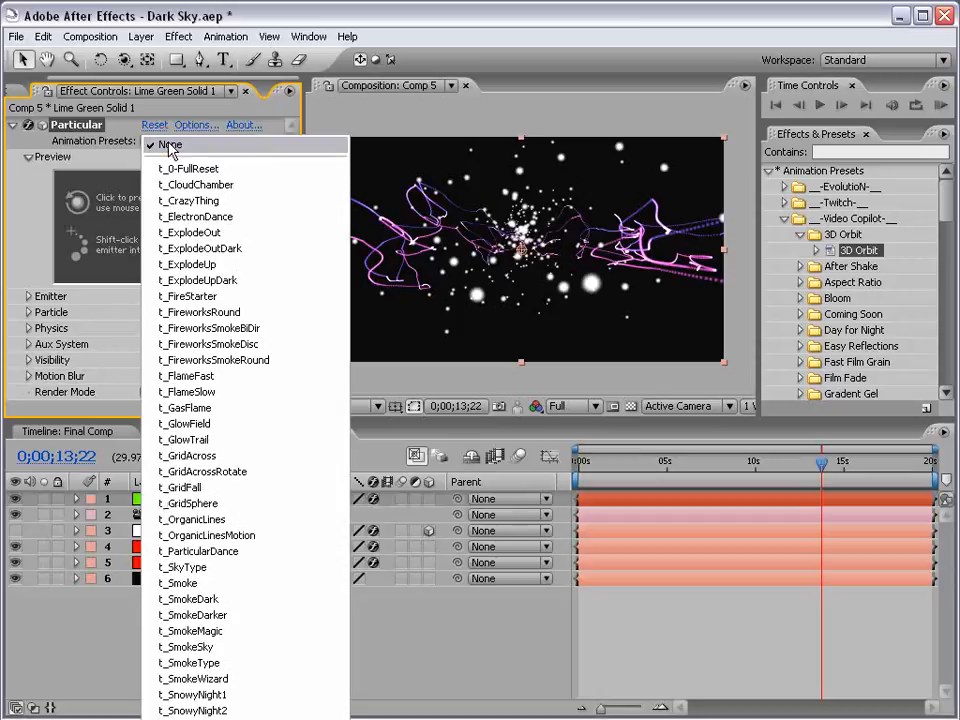
{"action": "left_click", "coordinate": [254, 716]}
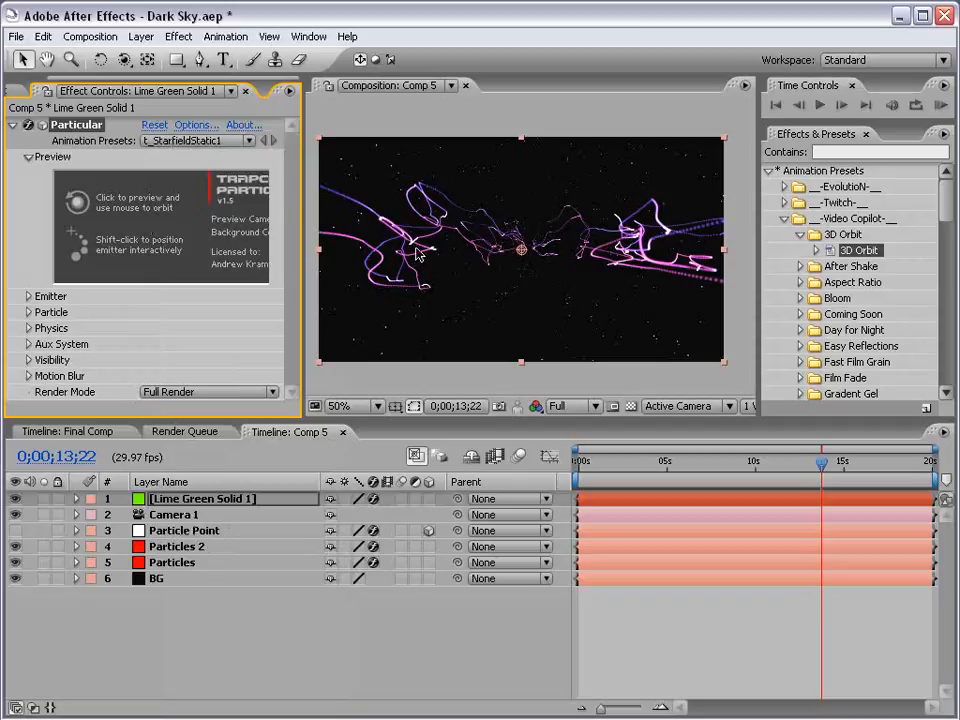
Examine the starfield behind the streaks in an enlarged viewer, at 0;00;06;28 and while orbiting Camera 1.
{"action": "key", "text": "grave"}
{"action": "key", "text": "grave"}
{"action": "left_click_drag", "start_coordinate": [736, 464], "coordinate": [701, 471]}
{"action": "key", "text": "c"}
{"action": "left_click_drag", "start_coordinate": [542, 255], "coordinate": [446, 259]}
{"action": "key", "text": "grave"}
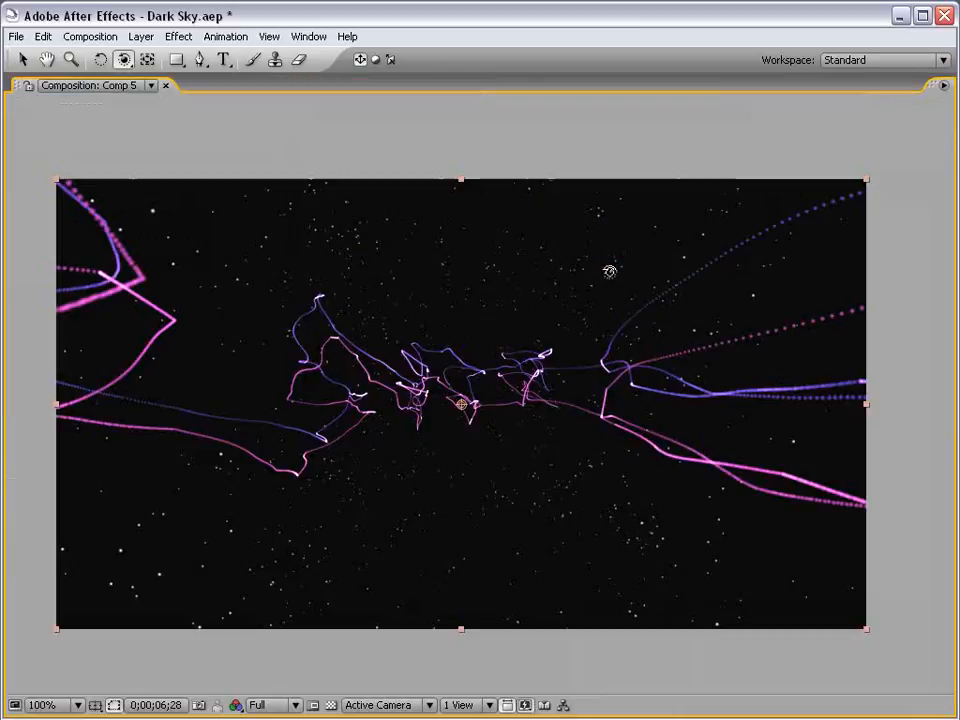
Reveal the starfield layer's Particles/sec and Physics Time Factor keyframes and examine how the particles behave over the first frames.
{"action": "key", "text": "grave"}
{"action": "key", "text": "u"}
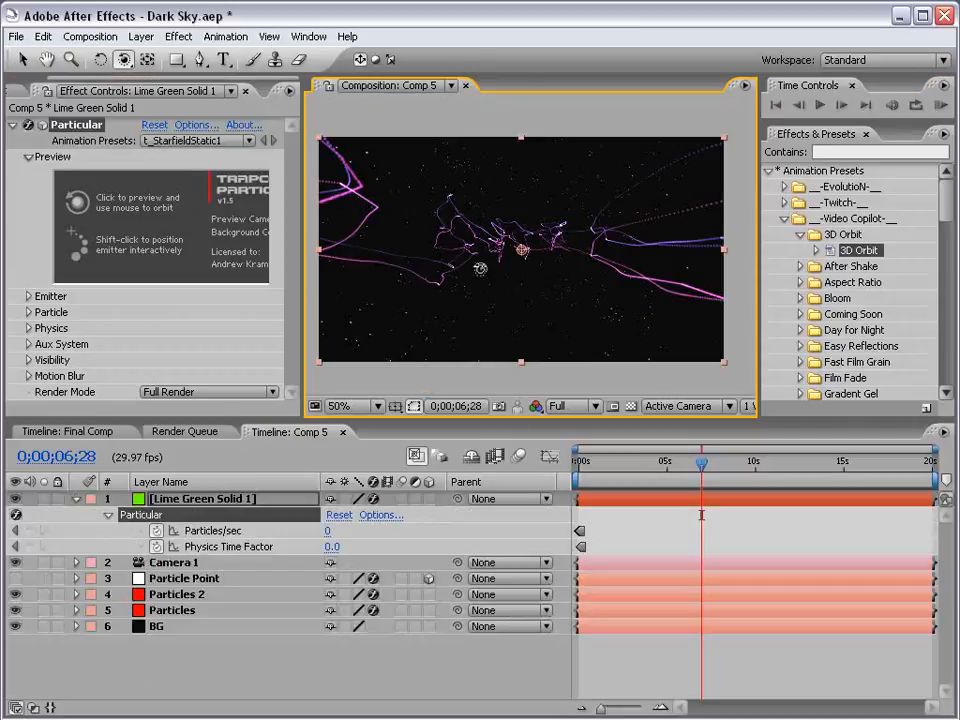
{"action": "key", "text": "equal"}
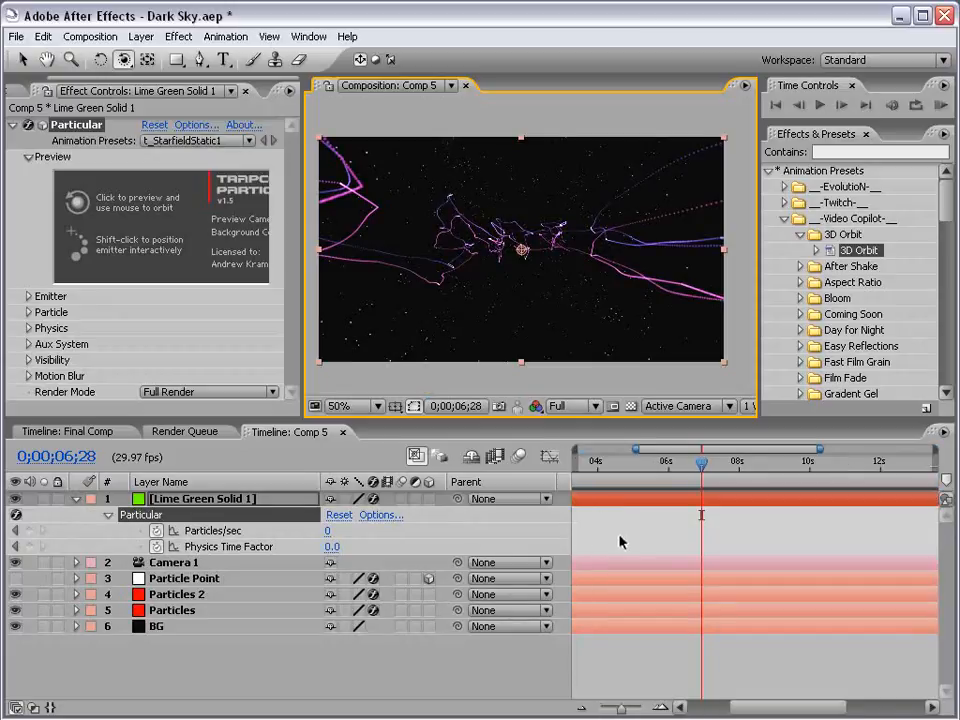
{"action": "left_click_drag", "start_coordinate": [593, 528], "coordinate": [855, 555]}
{"action": "key", "text": "equal"}
{"action": "left_click_drag", "start_coordinate": [611, 547], "coordinate": [837, 581]}
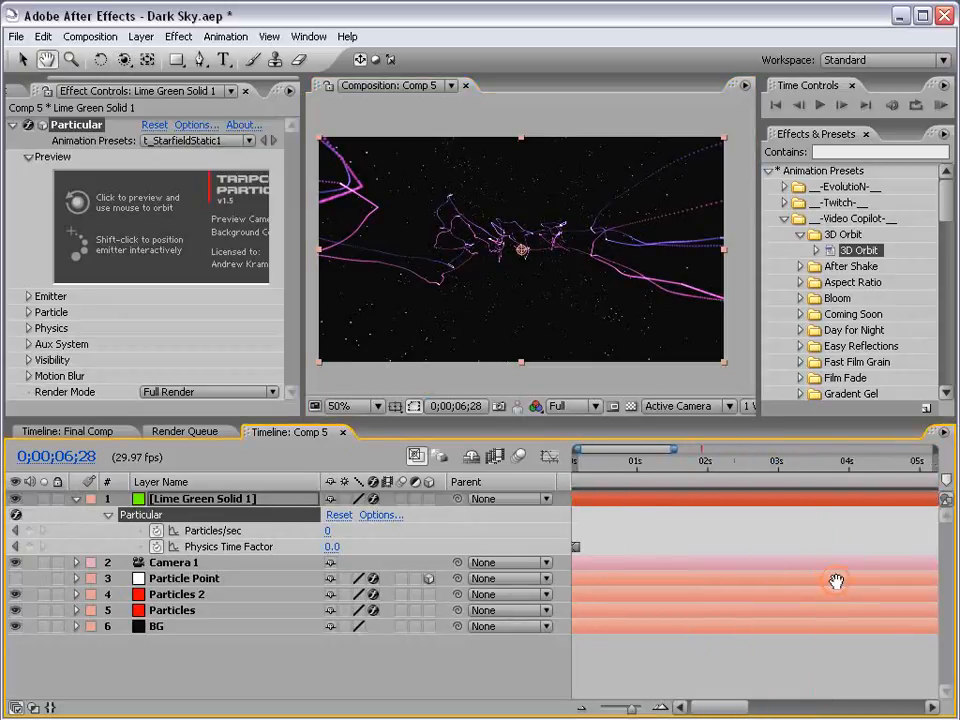
{"action": "key", "text": "equal"}
{"action": "left_click_drag", "start_coordinate": [587, 543], "coordinate": [643, 525]}
{"action": "left_click", "coordinate": [584, 464]}
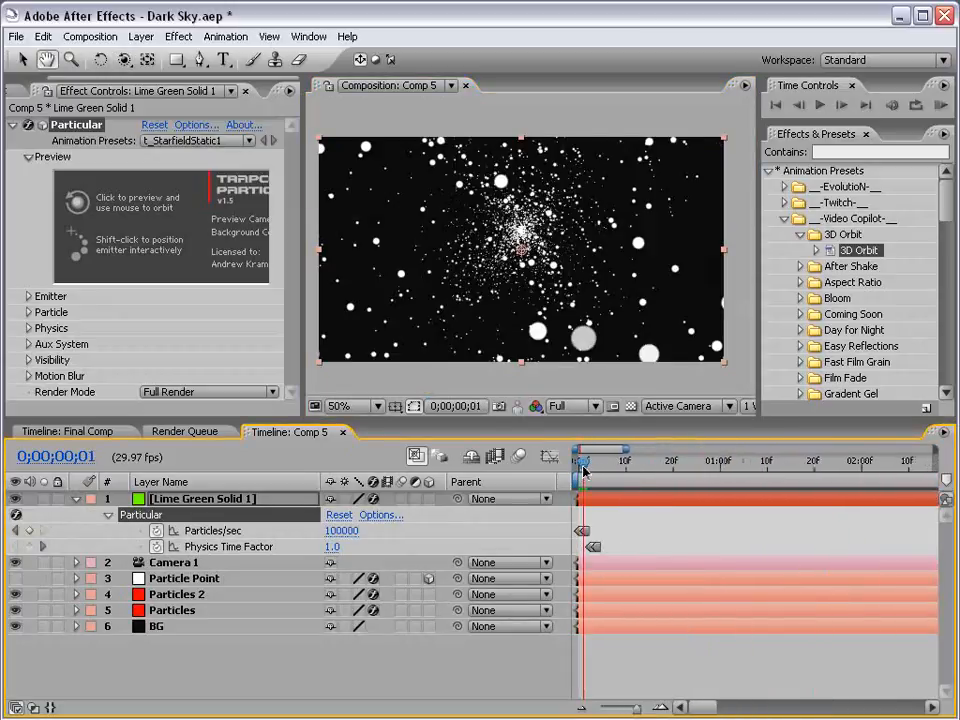
{"action": "left_click_drag", "start_coordinate": [585, 469], "coordinate": [618, 470]}
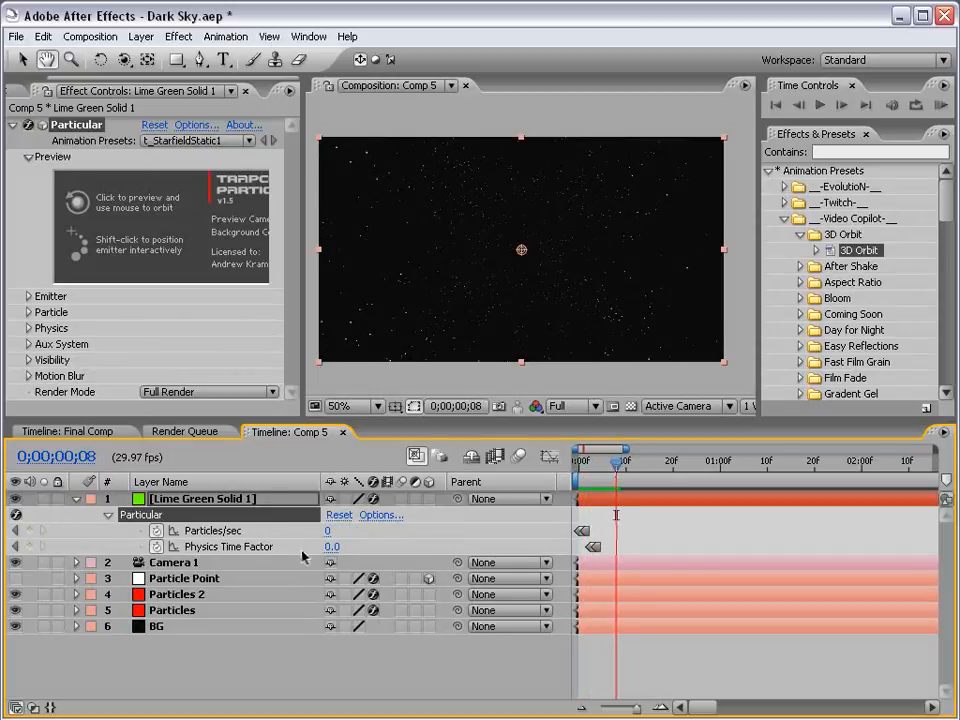
{"action": "key", "text": "space"}
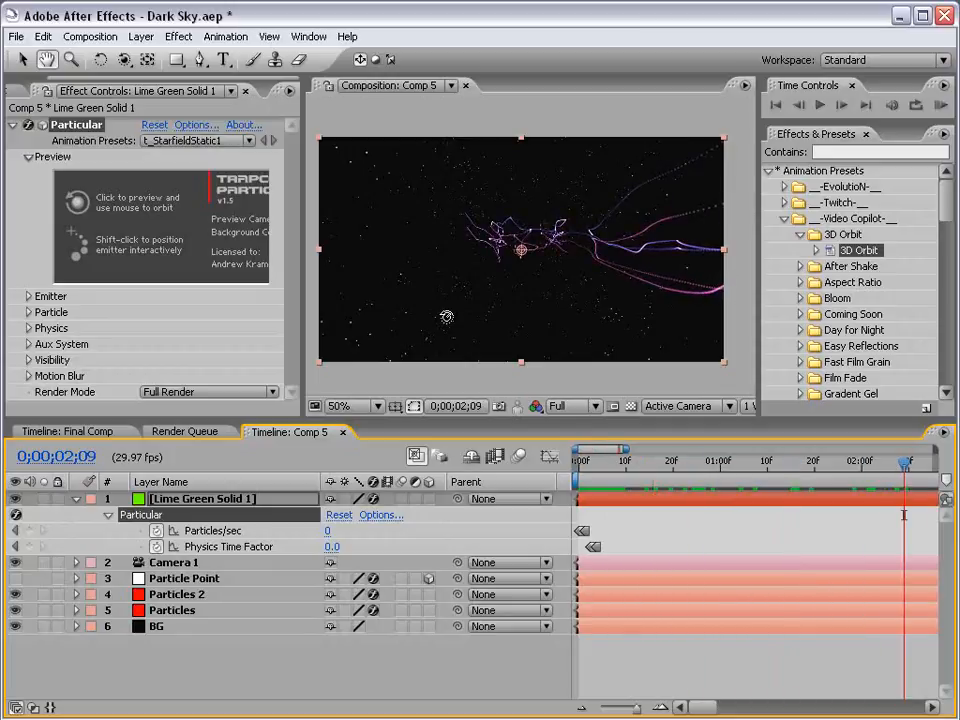
Show the full timeline again, collapse the starfield layer's properties, save the project and move the time to 0;00;08;24.
{"action": "key", "text": "minus"}
{"action": "key", "text": "minus"}
{"action": "key", "text": "minus"}
{"action": "key", "text": "minus"}
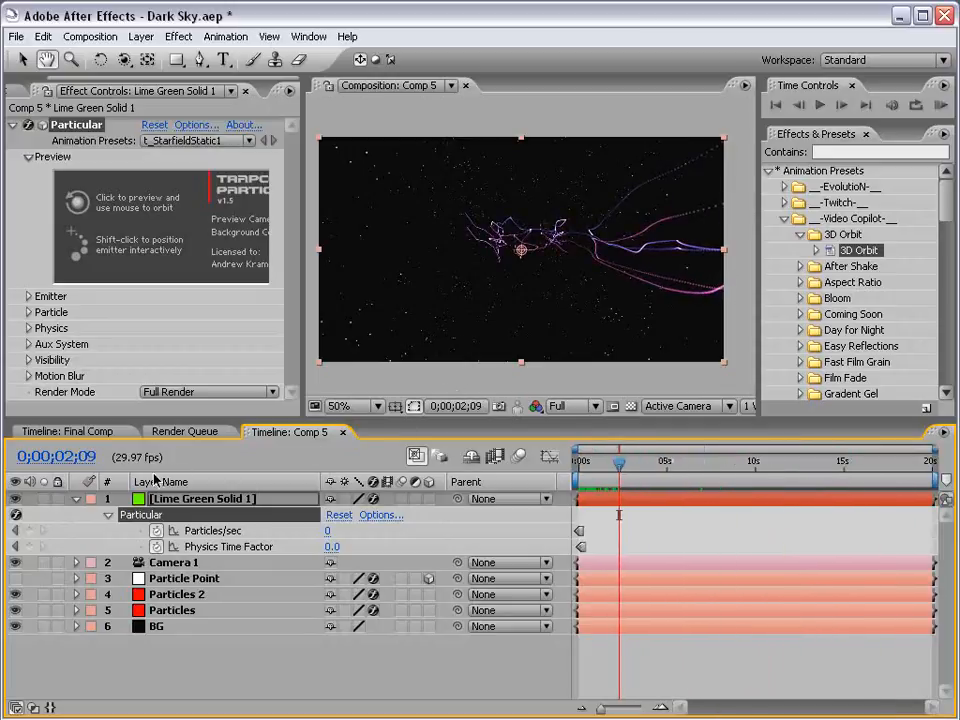
{"action": "left_click", "coordinate": [77, 499]}
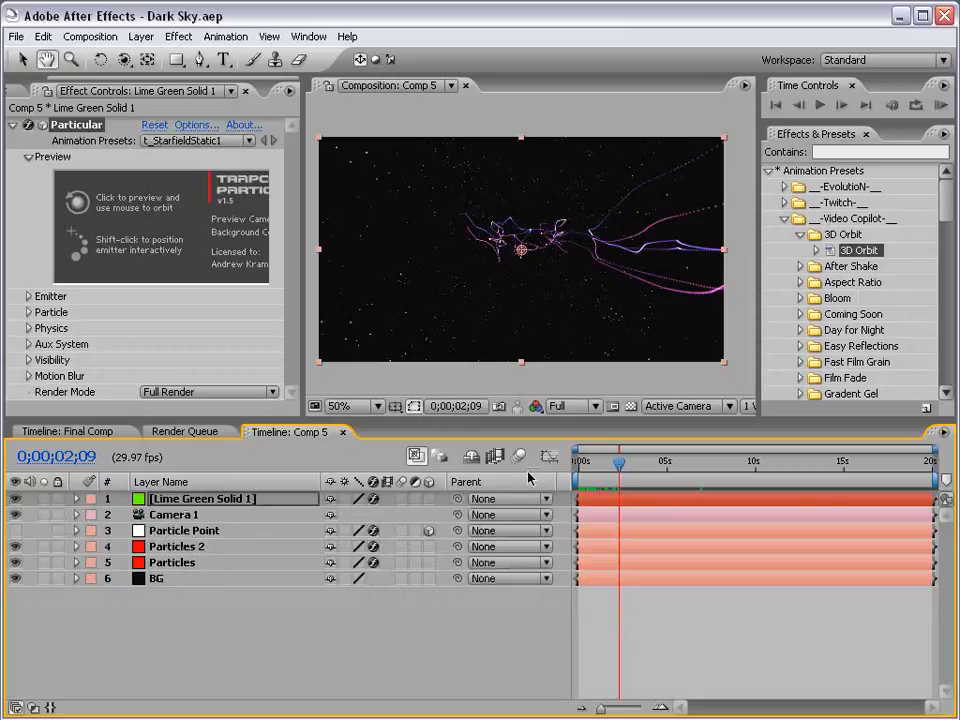
{"action": "key", "text": "v"}
{"action": "left_click_drag", "start_coordinate": [666, 466], "coordinate": [734, 466]}
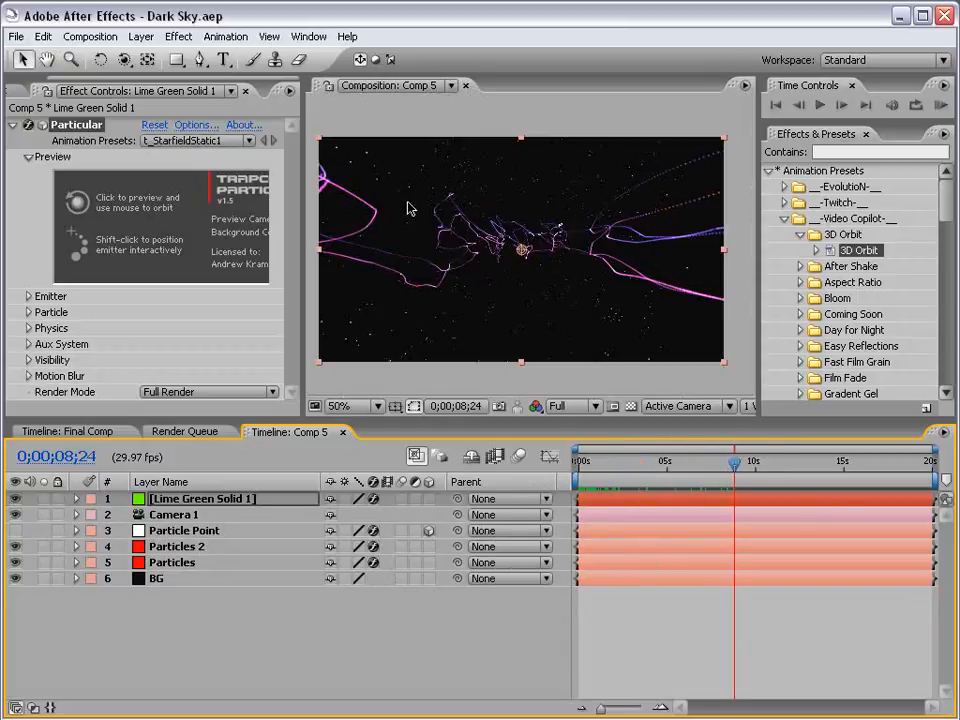
Create an 864 × 480 solid layer in a muted gray-magenta color.
{"action": "left_click", "coordinate": [141, 36]}
{"action": "mouse_move", "coordinate": [147, 58]}
{"action": "left_click", "coordinate": [443, 71]}
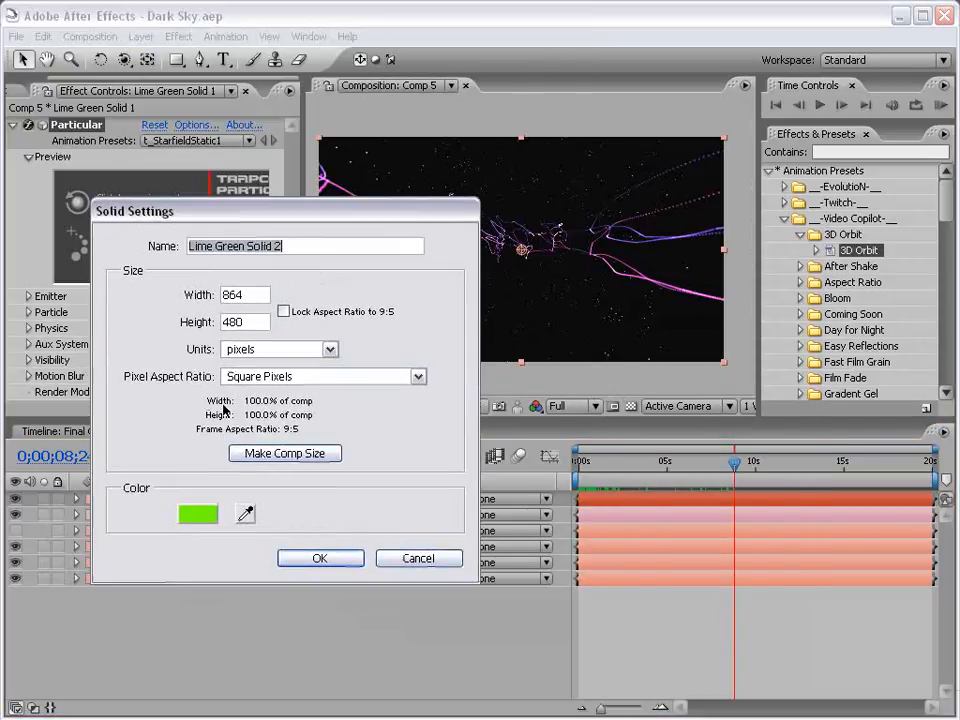
{"action": "left_click", "coordinate": [198, 513]}
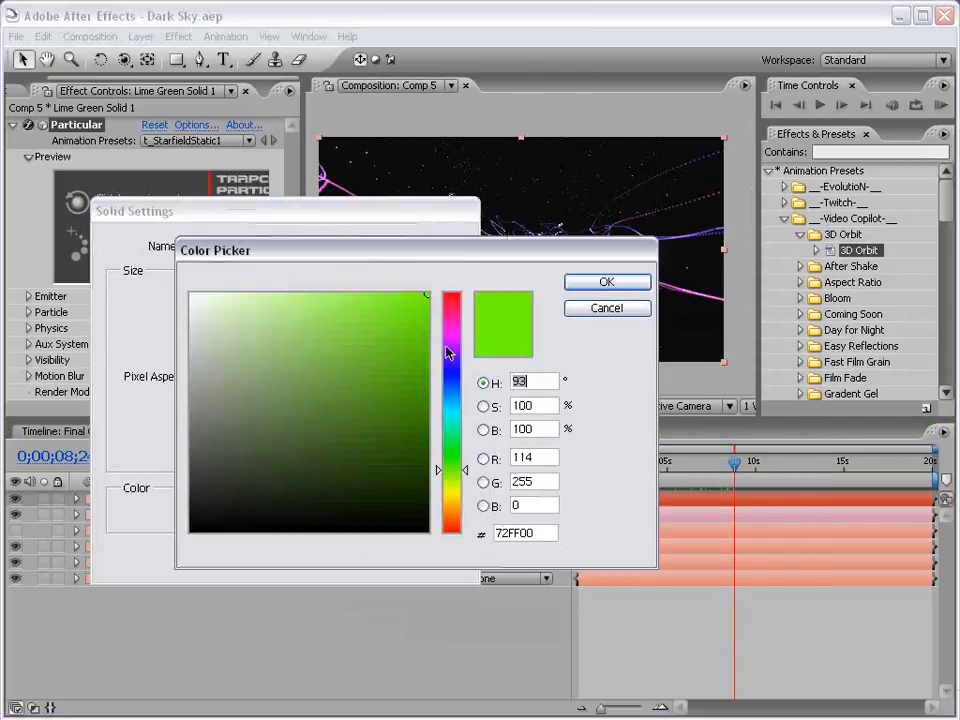
{"action": "left_click_drag", "start_coordinate": [449, 349], "coordinate": [447, 337]}
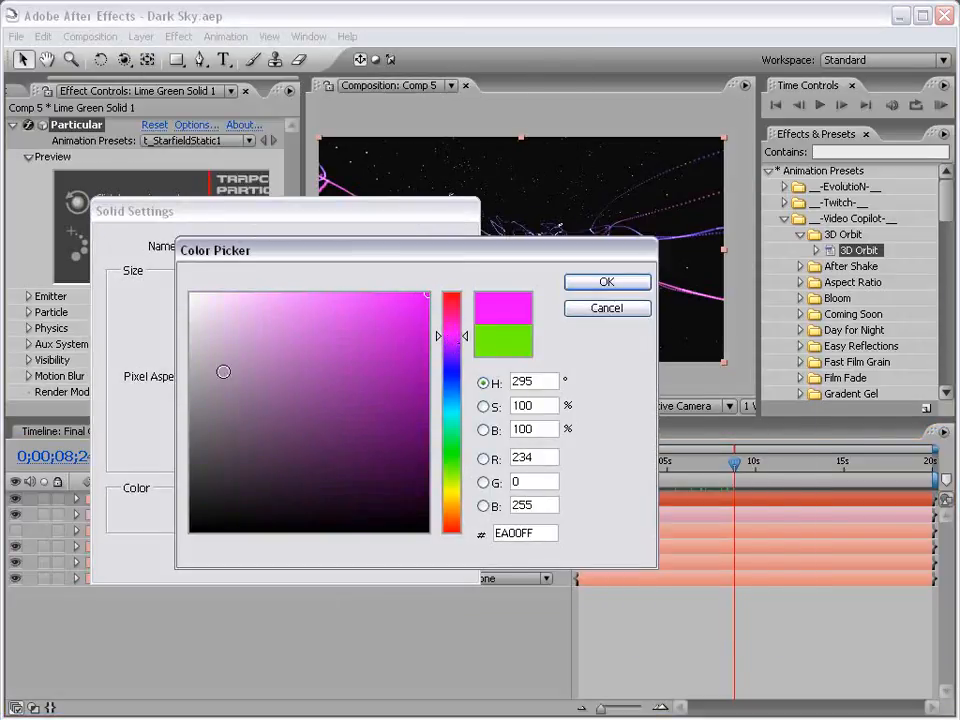
{"action": "mouse_move", "coordinate": [221, 371]}
{"action": "left_mouse_down"}
{"action": "mouse_move", "coordinate": [324, 366]}
{"action": "mouse_move", "coordinate": [311, 358]}
{"action": "mouse_move", "coordinate": [297, 372]}
{"action": "left_mouse_up"}
{"action": "left_click", "coordinate": [597, 295]}
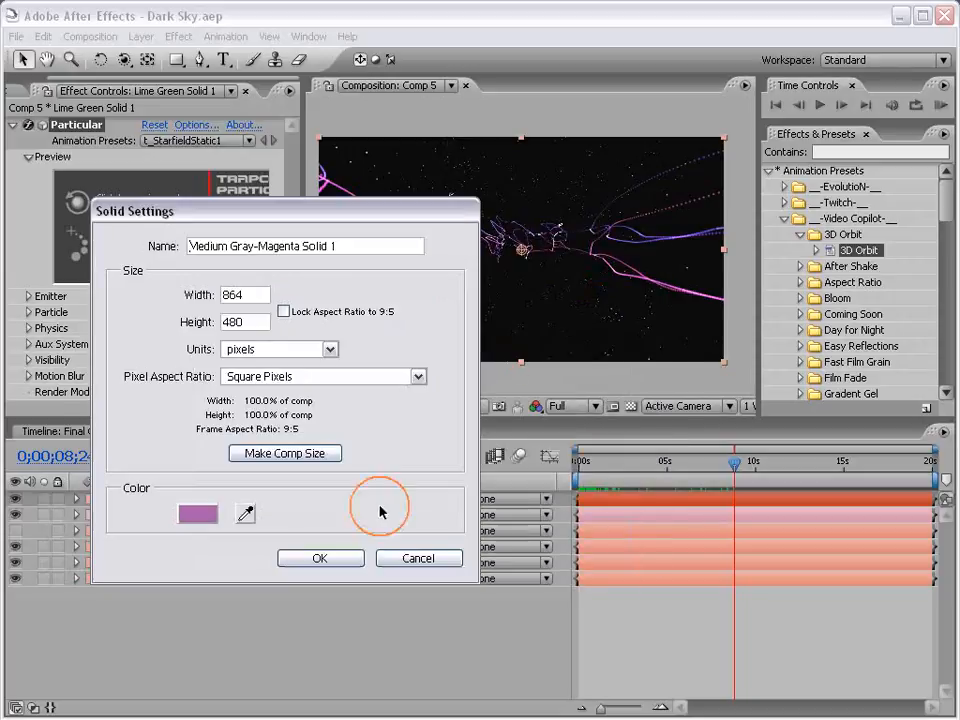
{"action": "left_click", "coordinate": [336, 557]}
Draw a wide elliptical mask on the magenta solid, centered in the frame and covering about two thirds of its width.
{"action": "left_click_drag", "start_coordinate": [178, 60], "coordinate": [240, 80]}
{"action": "left_click_drag", "start_coordinate": [521, 250], "coordinate": [652, 320]}
{"action": "left_click", "coordinate": [298, 676]}
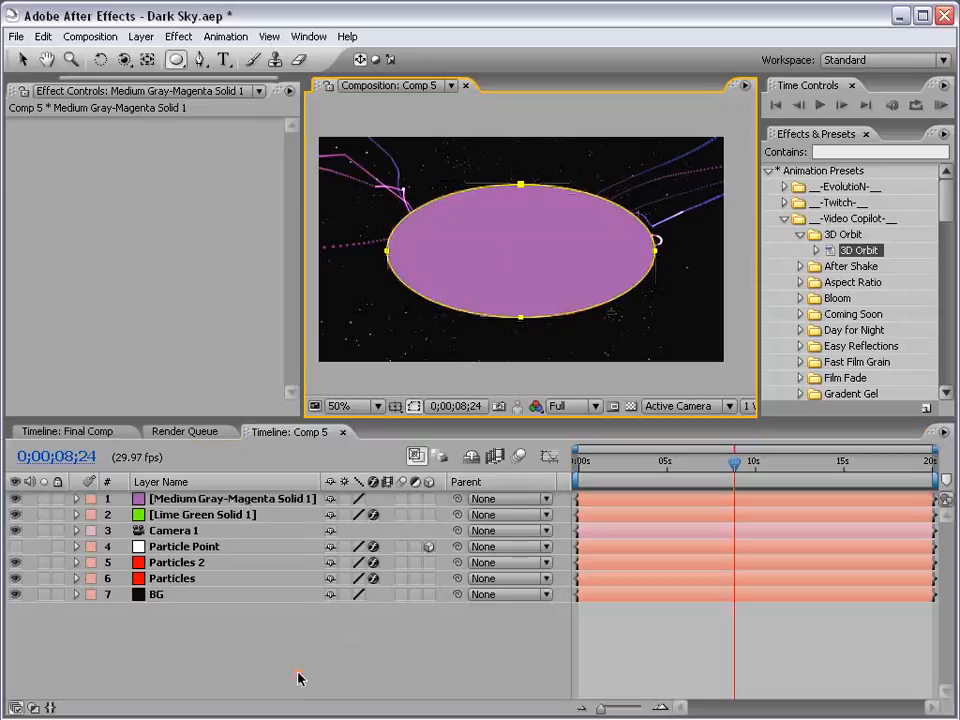
Reveal the Mask Feather property of the magenta solid's elliptical mask.
{"action": "key", "text": "v"}
{"action": "left_click", "coordinate": [260, 503]}
{"action": "key", "text": "f"}
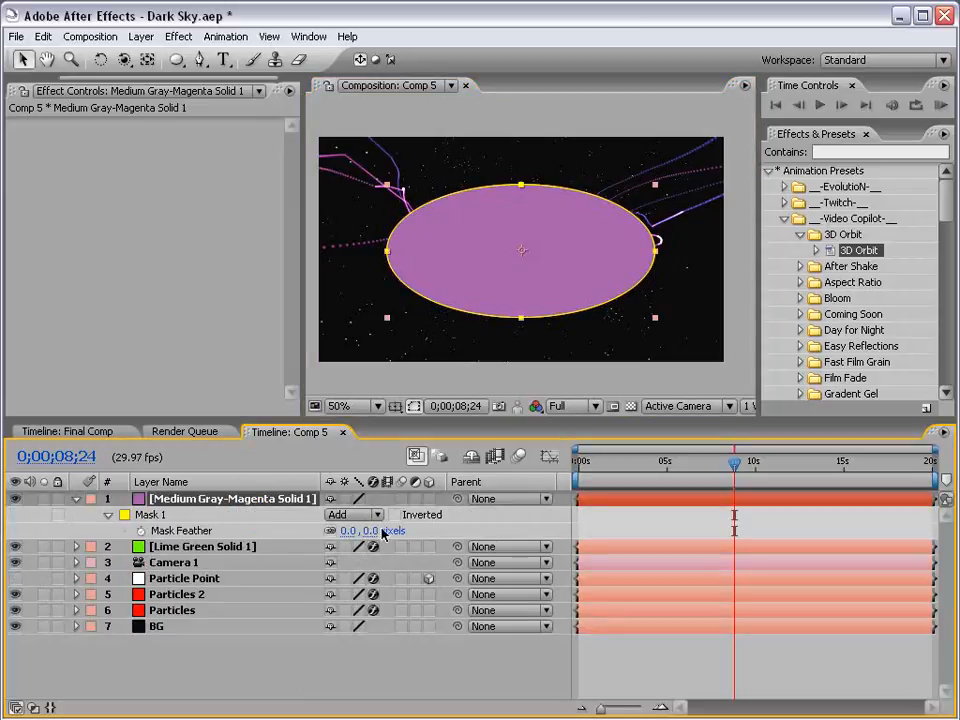
Feather the magenta solid's mask by 222 pixels and move the layer directly above BG in the layer stack.
{"action": "left_click_drag", "start_coordinate": [383, 533], "coordinate": [567, 523]}
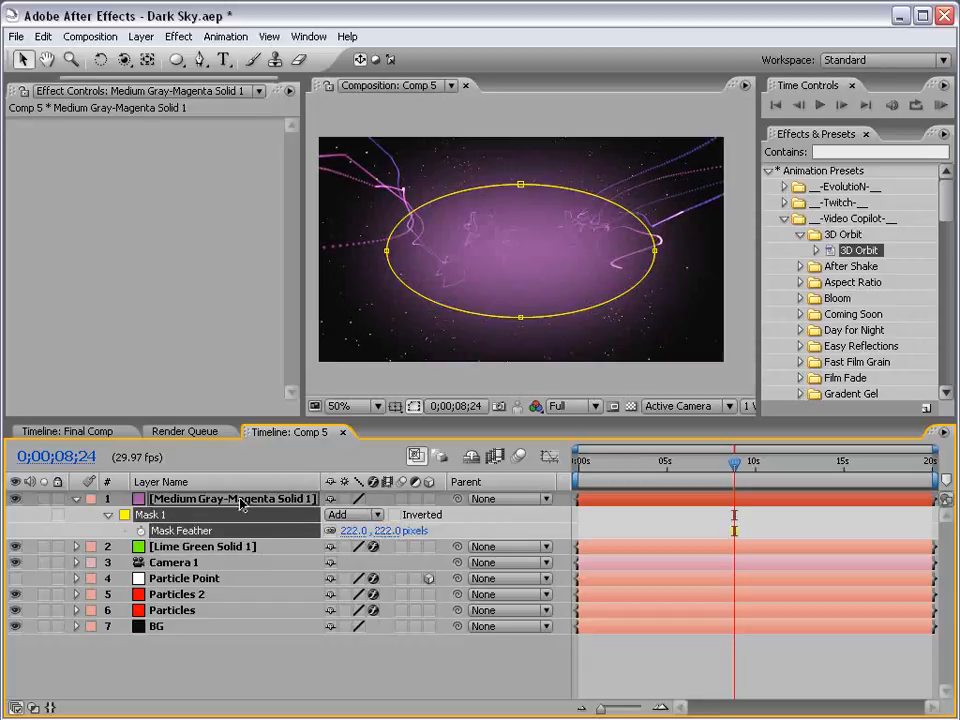
{"action": "left_click_drag", "start_coordinate": [242, 500], "coordinate": [225, 624]}
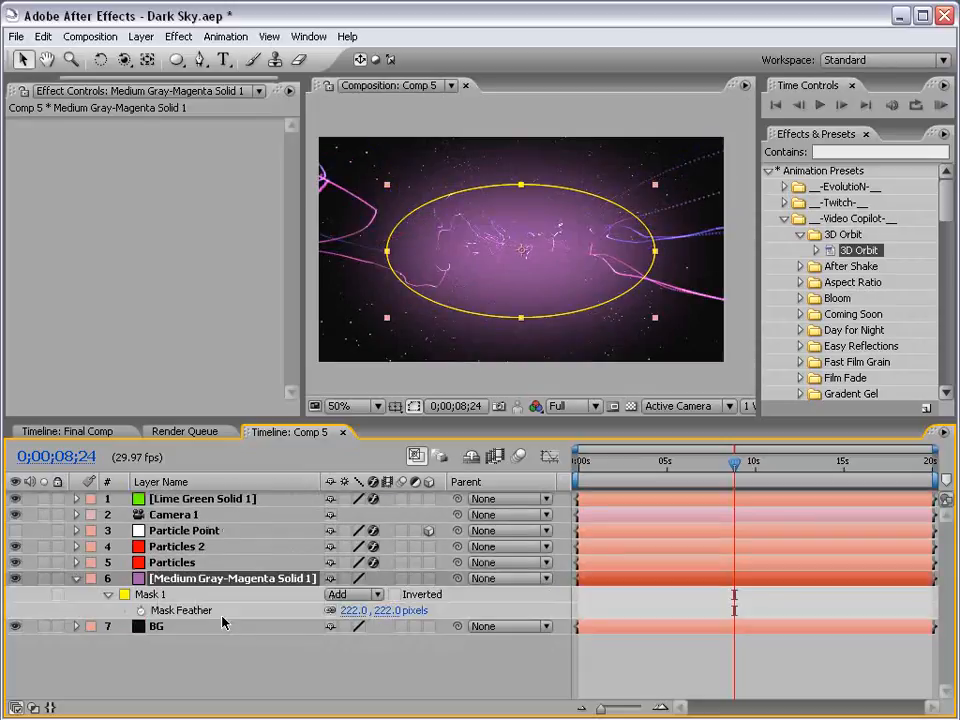
Lower the opacity of the magenta solid so it becomes a faint background glow.
{"action": "key", "text": "t"}
{"action": "left_click", "coordinate": [334, 594]}
{"action": "type", "text": "0"}
{"action": "type", "text": "20"}
{"action": "key", "text": "Return"}
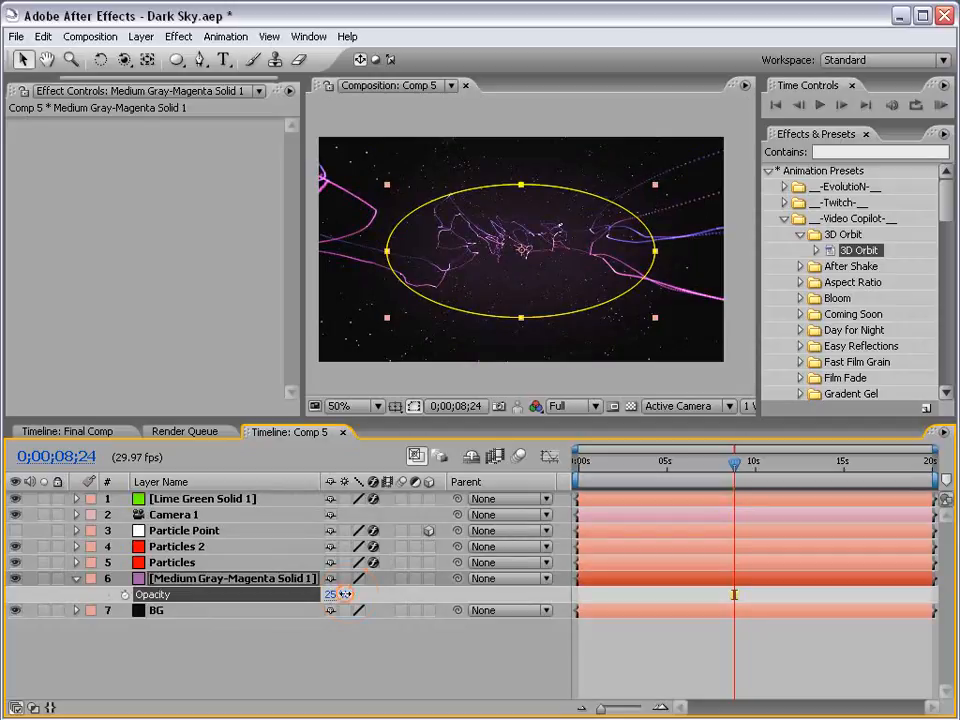
{"action": "left_click_drag", "start_coordinate": [331, 594], "coordinate": [362, 594]}
Adjust the Mask Expansion of the magenta solid's Mask 1 and deselect the layer.
{"action": "key", "text": "f"}
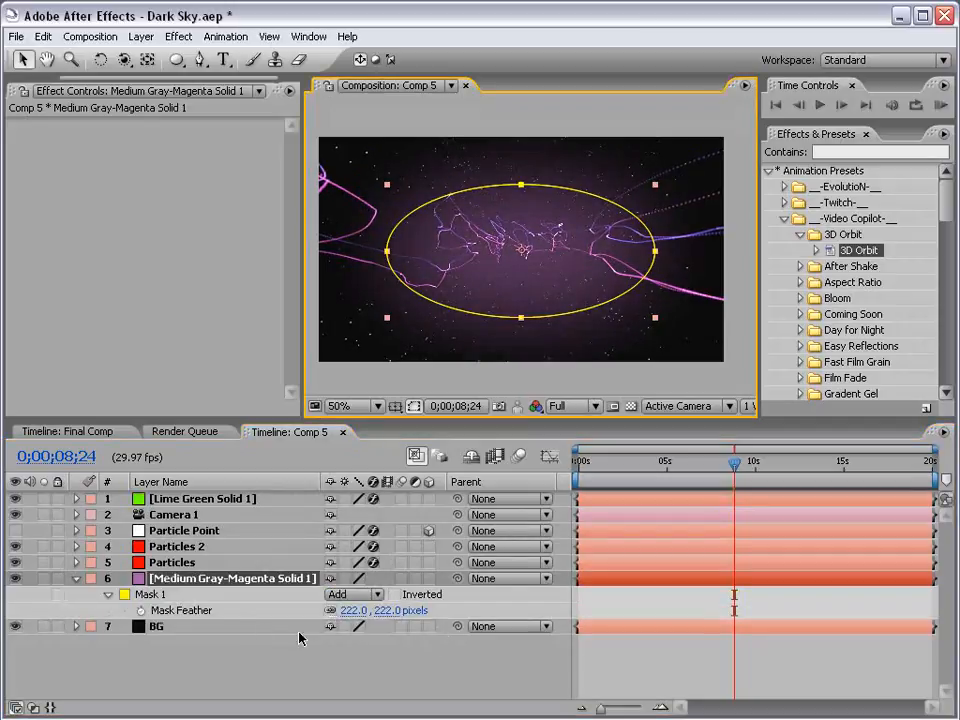
{"action": "key", "text": "m"}
{"action": "key", "text": "m"}
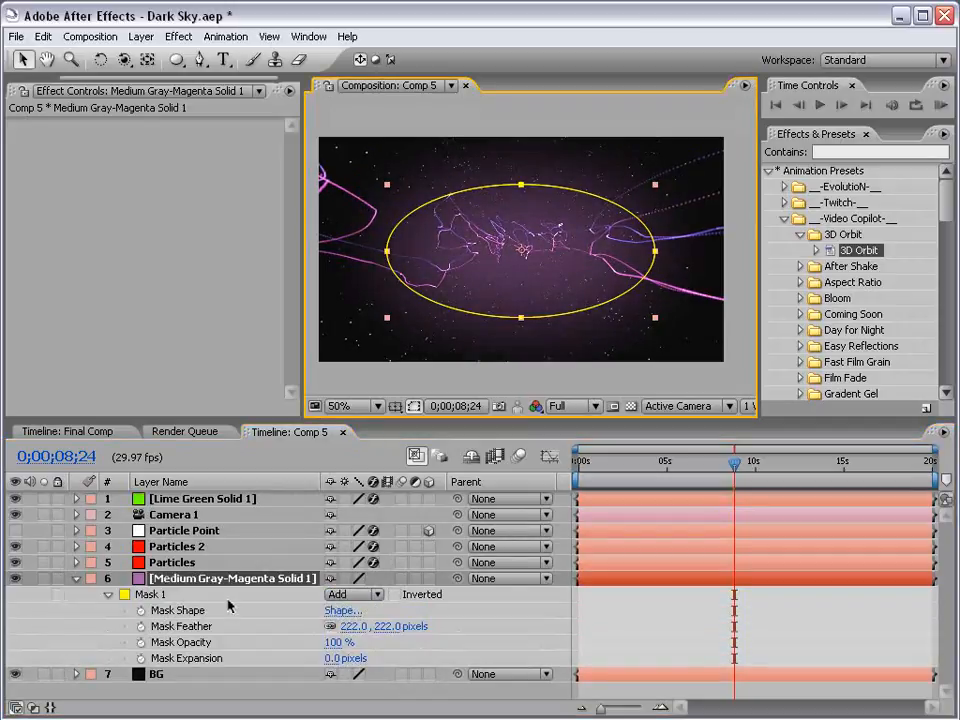
{"action": "left_click", "coordinate": [318, 658]}
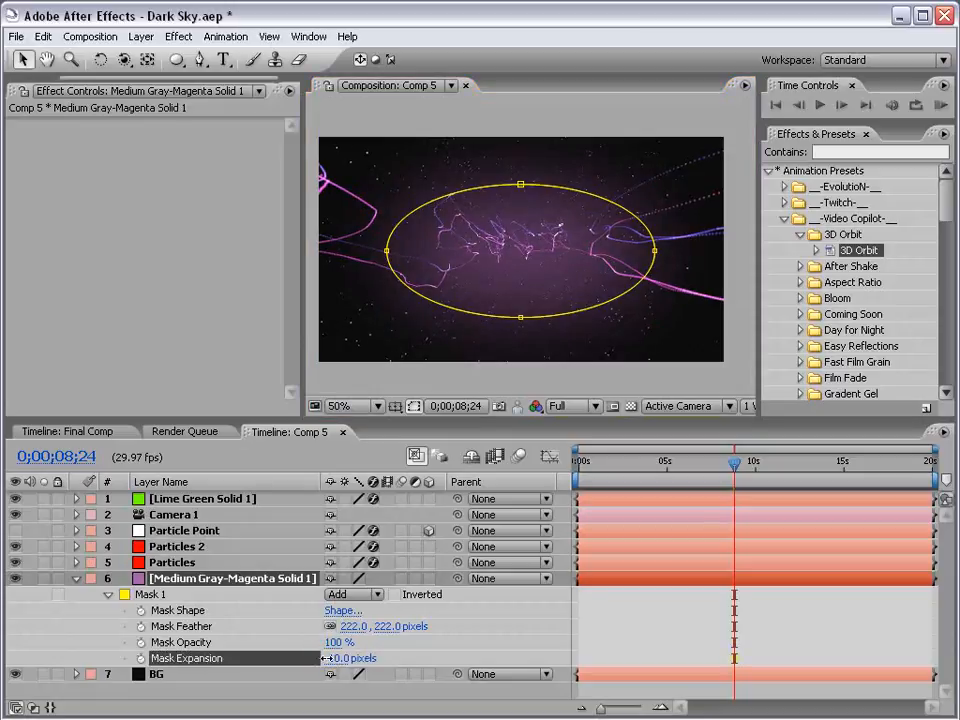
{"action": "left_click", "coordinate": [630, 628]}
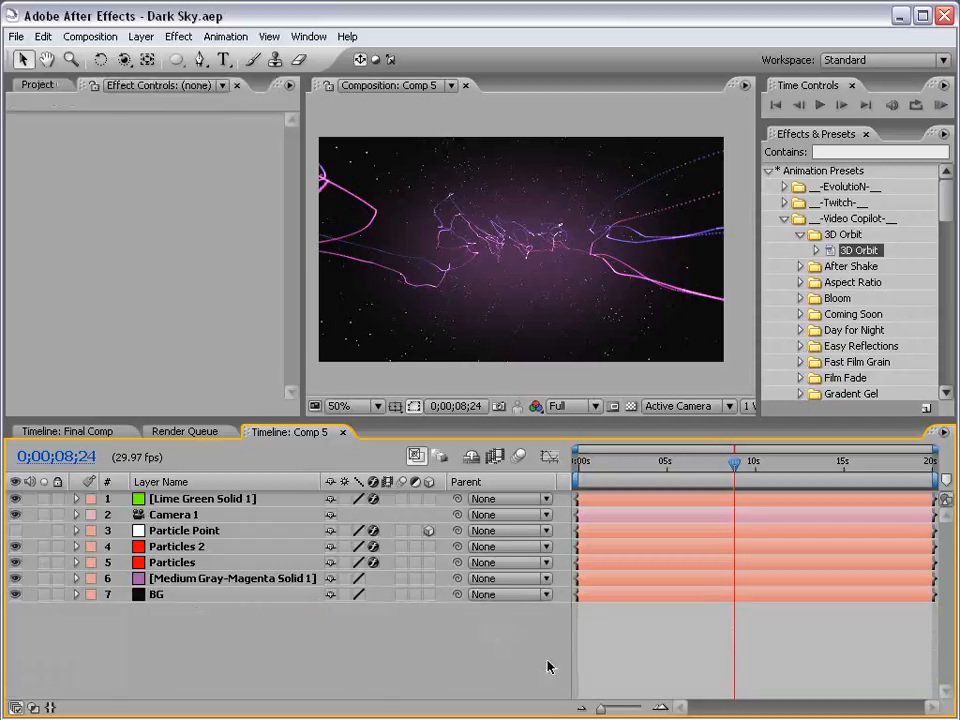
Create an 864 × 480 pixel solid layer in grayish blue, hex 5E94AB.
{"action": "left_click", "coordinate": [140, 36]}
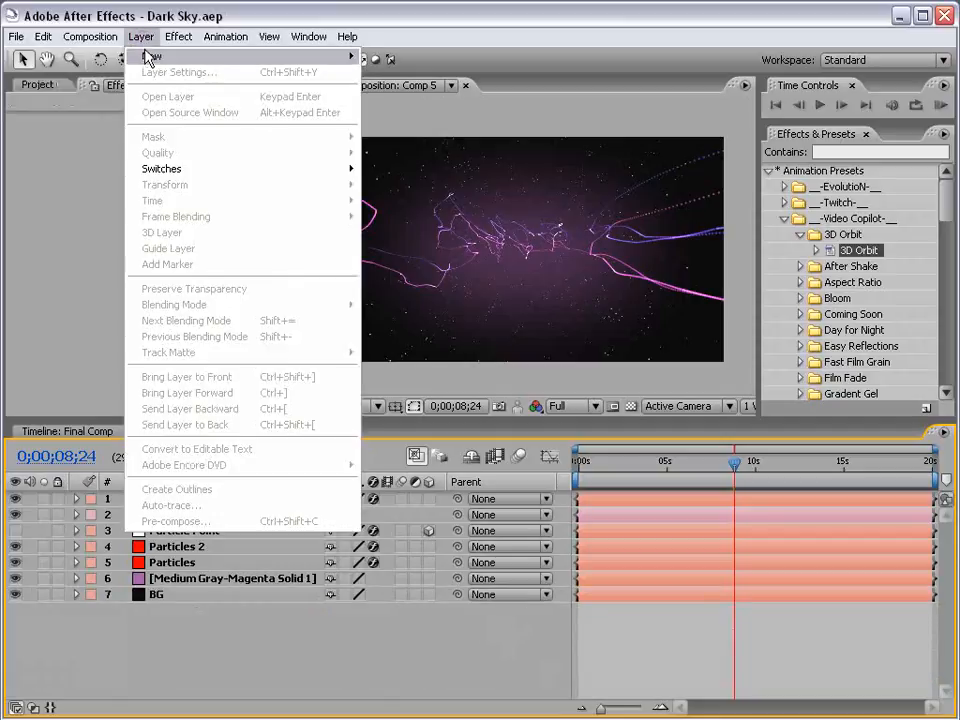
{"action": "mouse_move", "coordinate": [250, 56]}
{"action": "left_click", "coordinate": [398, 72]}
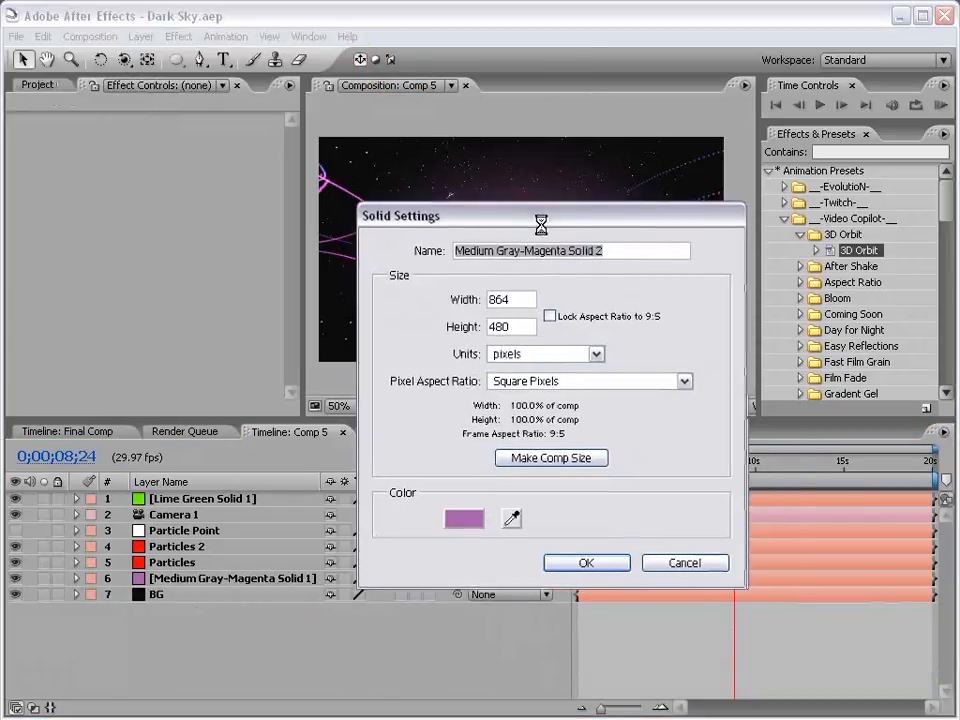
{"action": "left_click", "coordinate": [464, 516]}
{"action": "left_click", "coordinate": [440, 396]}
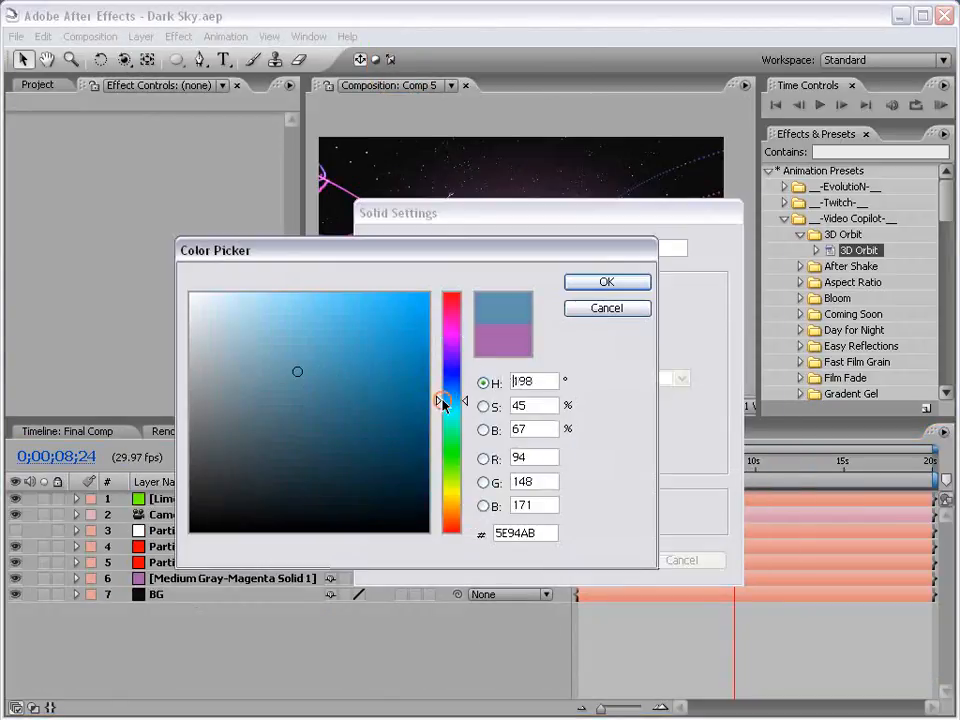
{"action": "left_click", "coordinate": [588, 284]}
{"action": "left_click", "coordinate": [597, 564]}
Apply the Trapcode Particular effect to the blue solid.
{"action": "left_click", "coordinate": [179, 36]}
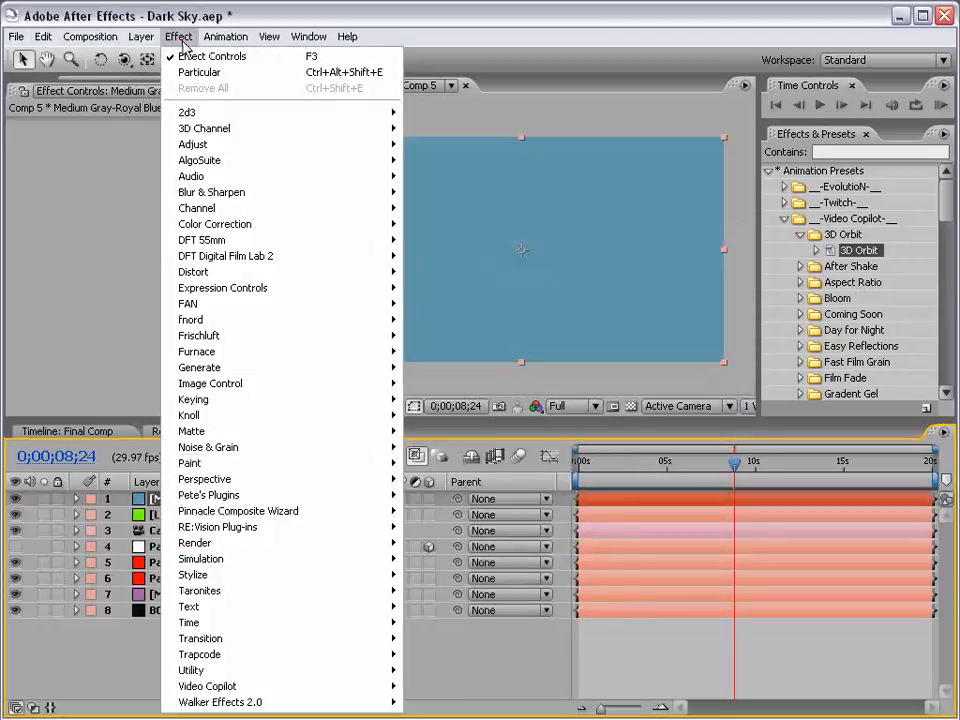
{"action": "mouse_move", "coordinate": [250, 655]}
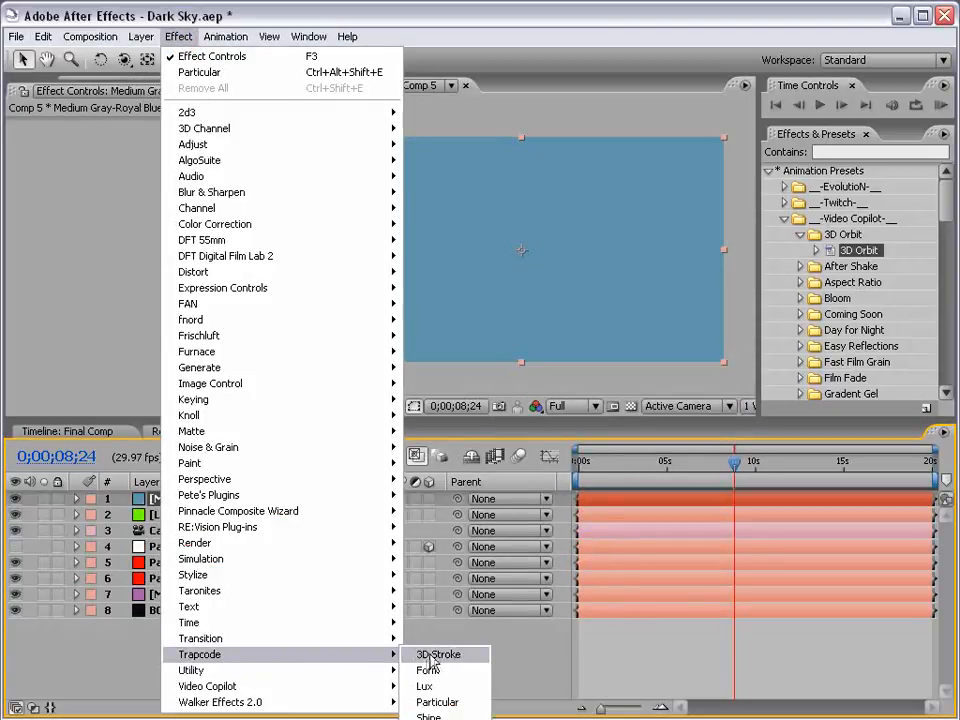
{"action": "left_click", "coordinate": [439, 701]}
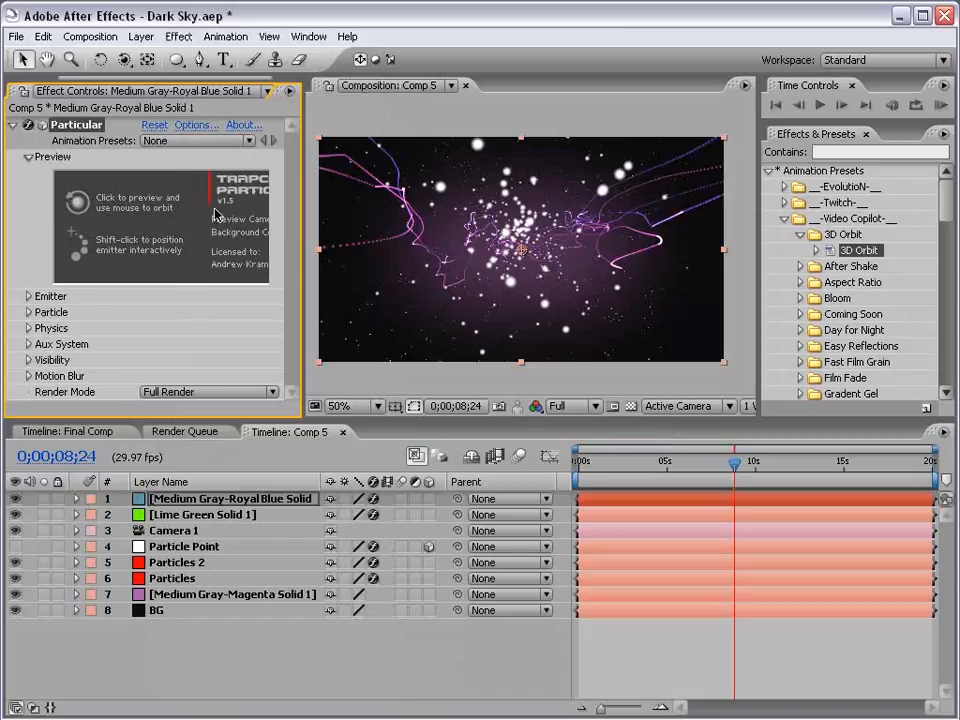
Set a Physics Time Factor keyframe of 1.0 for Particular at 0;00;06;06.
{"action": "left_click", "coordinate": [29, 328]}
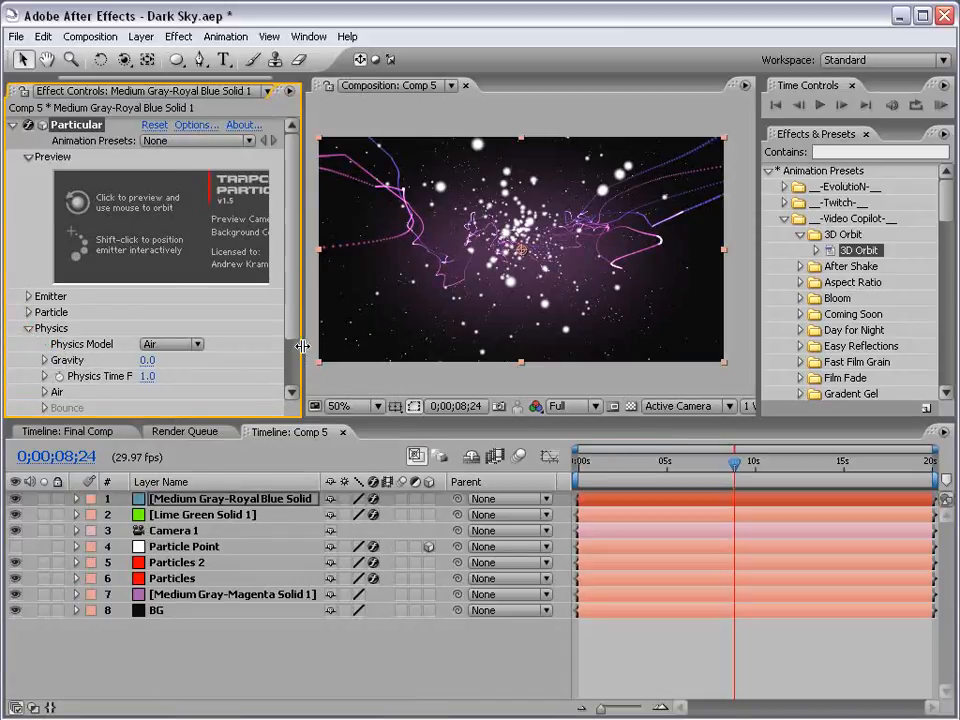
{"action": "left_click_drag", "start_coordinate": [302, 346], "coordinate": [312, 346]}
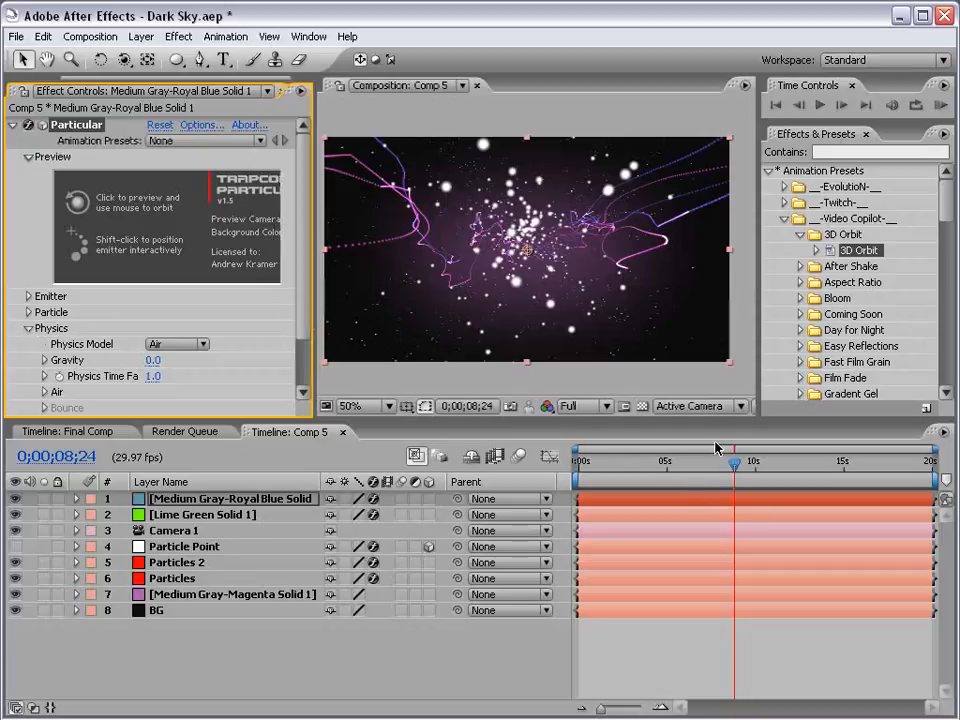
{"action": "left_click_drag", "start_coordinate": [735, 462], "coordinate": [688, 462]}
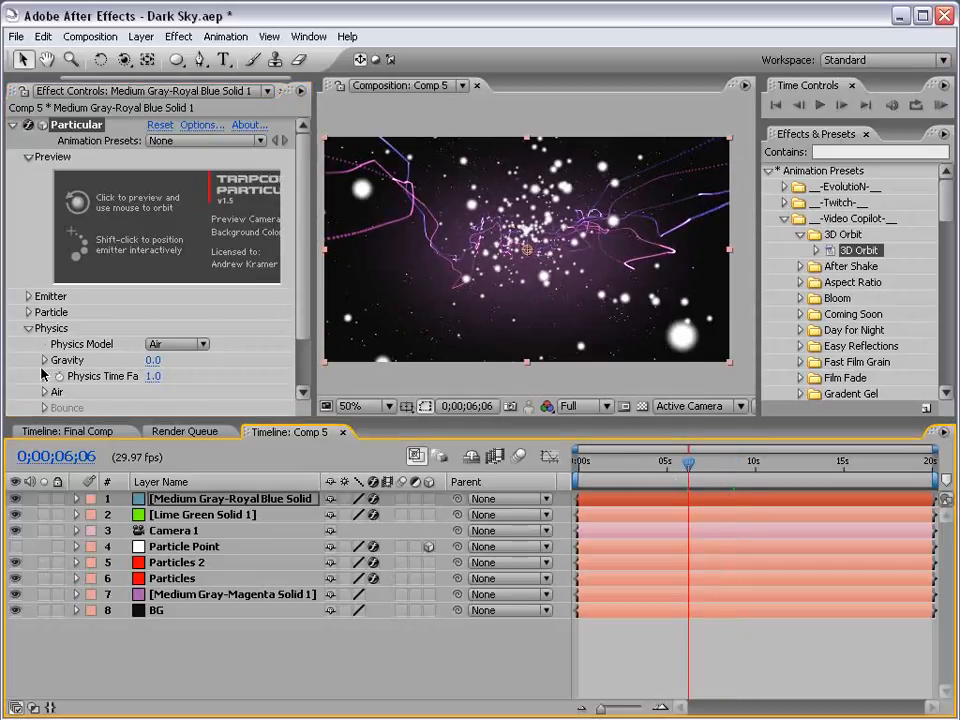
{"action": "left_click", "coordinate": [60, 381]}
{"action": "left_click_drag", "start_coordinate": [314, 354], "coordinate": [334, 348]}
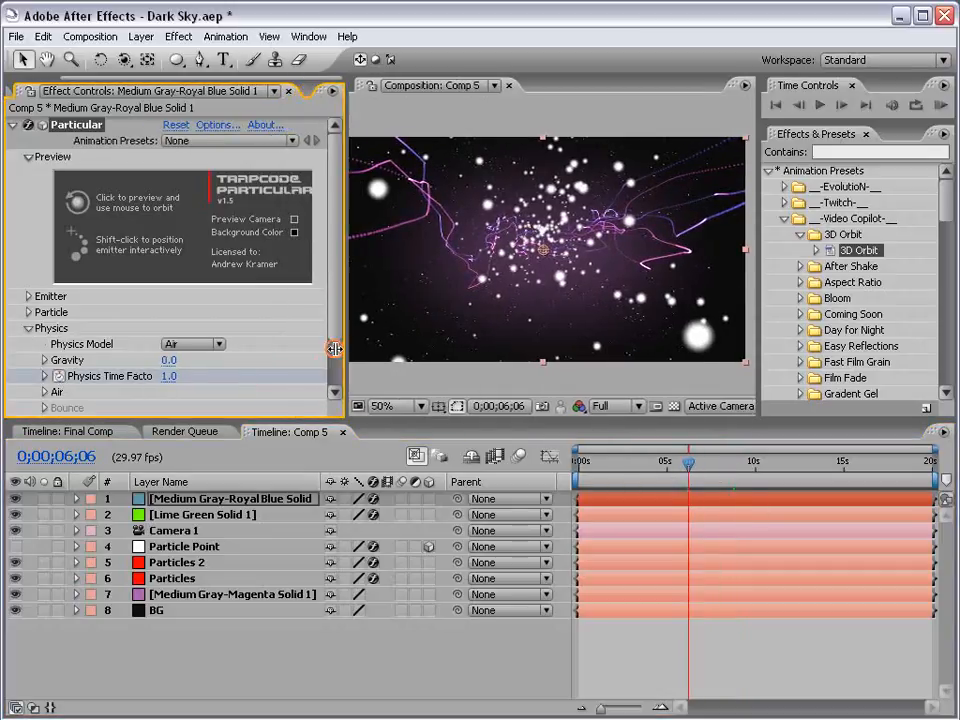
Set Physics Time Factor to 0 at 0;00;06;07 to freeze the particles, and preview the freeze at 0;00;10;10.
{"action": "key", "text": "Page_Down"}
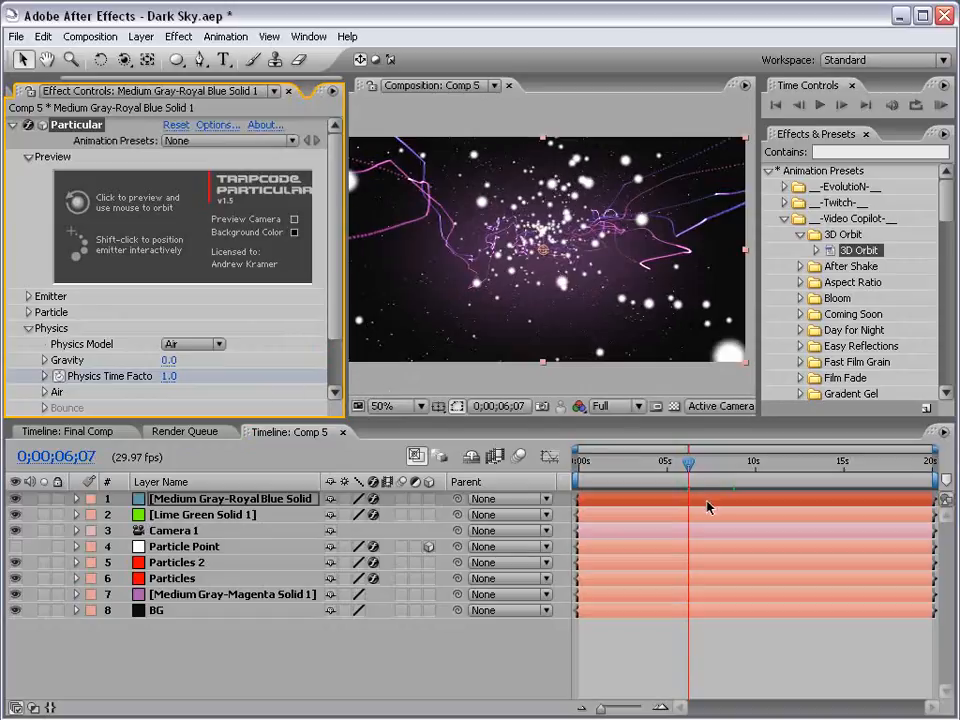
{"action": "left_click", "coordinate": [171, 375]}
{"action": "type", "text": "0"}
{"action": "key", "text": "Return"}
{"action": "left_click_drag", "start_coordinate": [688, 463], "coordinate": [762, 463]}
{"action": "left_click", "coordinate": [28, 328]}
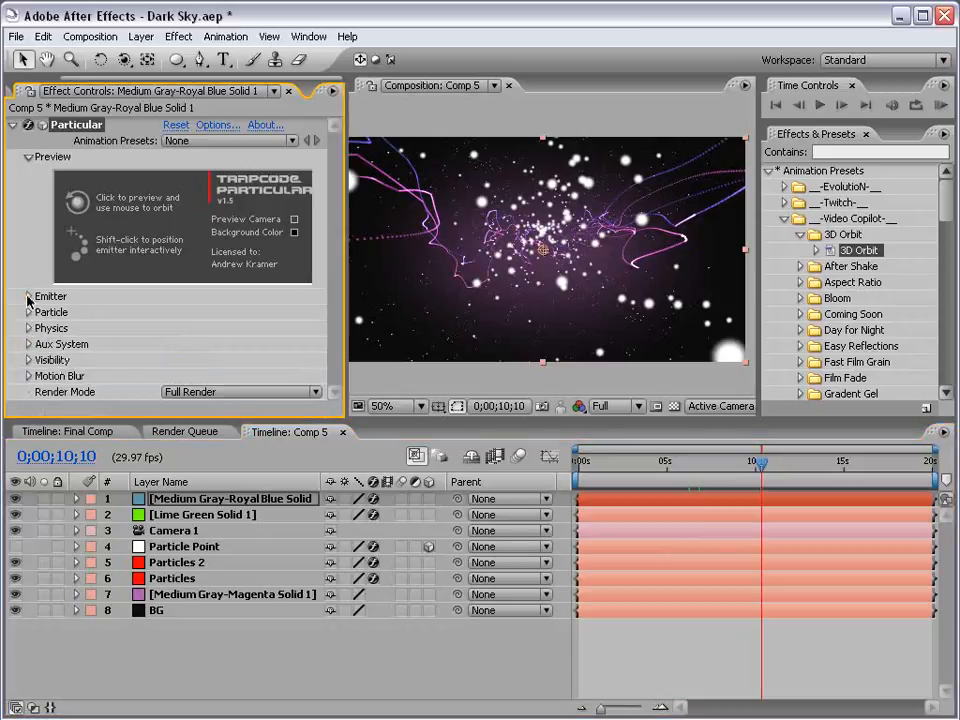
Reduce Particular's emitter velocity to 30.
{"action": "left_click", "coordinate": [28, 297]}
{"action": "mouse_move", "coordinate": [178, 338]}
{"action": "left_mouse_down"}
{"action": "mouse_move", "coordinate": [162, 336]}
{"action": "mouse_move", "coordinate": [180, 332]}
{"action": "mouse_move", "coordinate": [172, 332]}
{"action": "mouse_move", "coordinate": [184, 349]}
{"action": "left_mouse_up"}
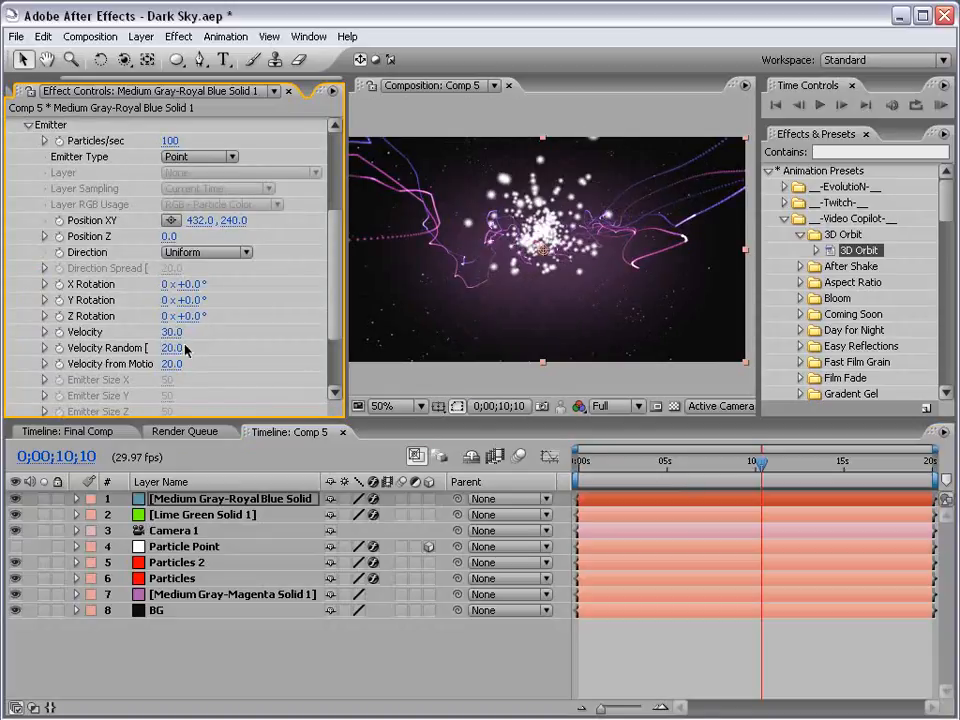
{"action": "scroll", "coordinate": [336, 255], "scroll_direction": "down", "scroll_amount": 5}
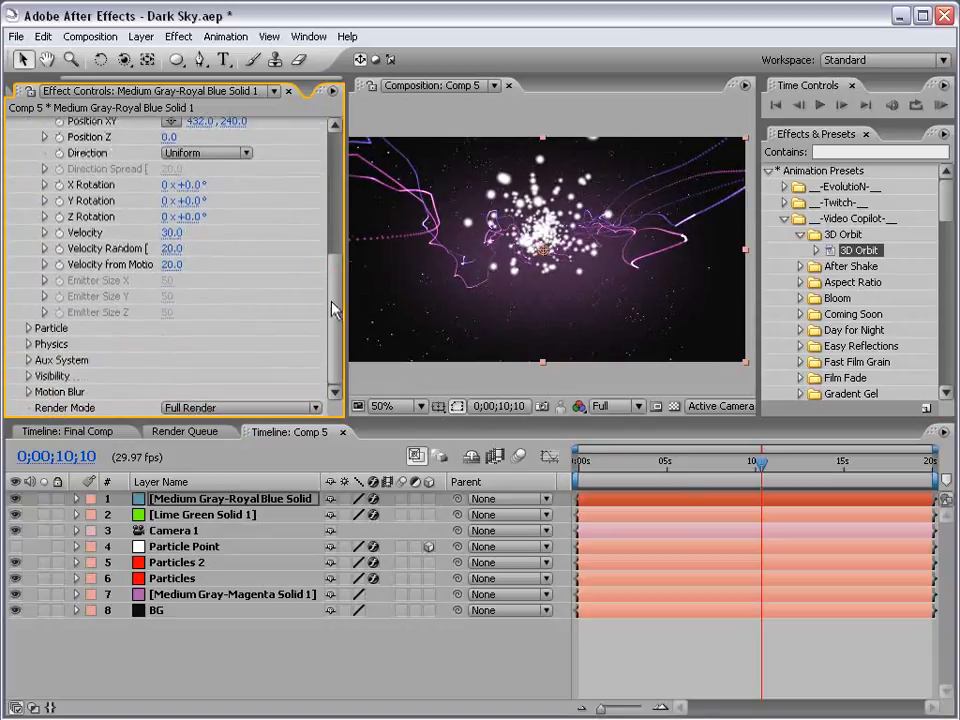
Set Particular's particle size to 26, size randomness to 76% and opacity to 5.
{"action": "left_click", "coordinate": [30, 330]}
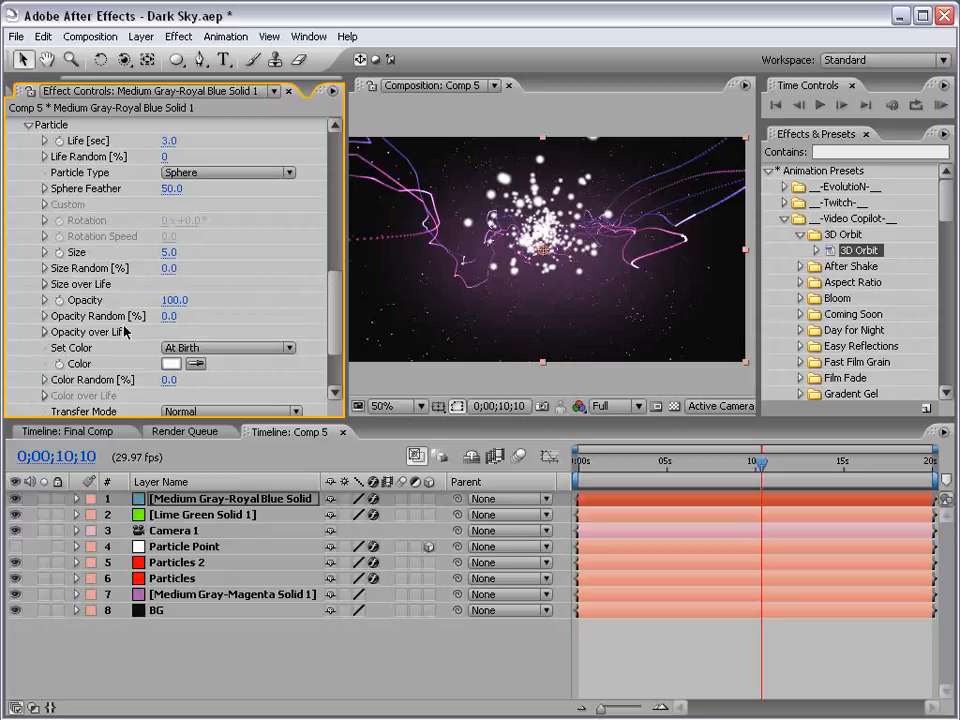
{"action": "left_click", "coordinate": [174, 300]}
{"action": "type", "text": "10"}
{"action": "key", "text": "Return"}
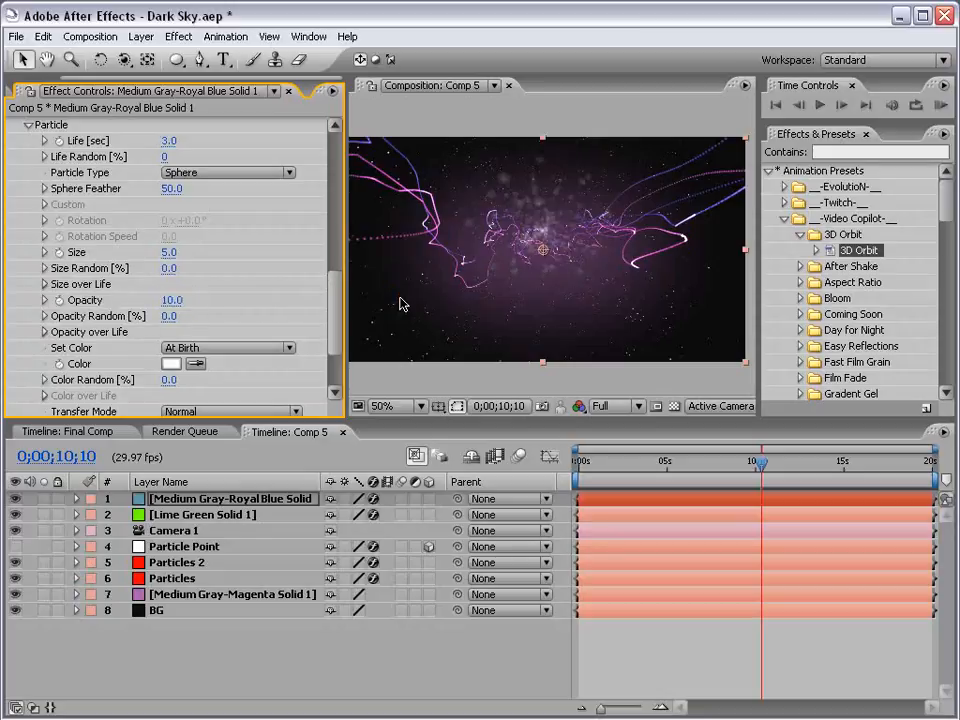
{"action": "left_click_drag", "start_coordinate": [178, 253], "coordinate": [222, 253]}
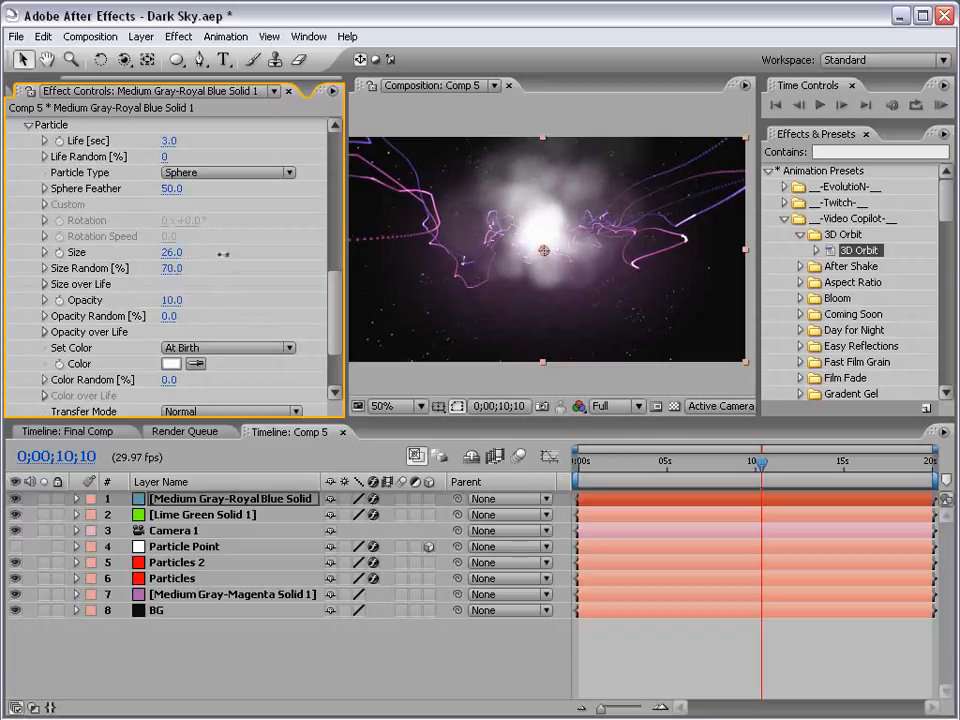
{"action": "left_click", "coordinate": [172, 300]}
{"action": "type", "text": "50"}
{"action": "key", "text": "Return"}
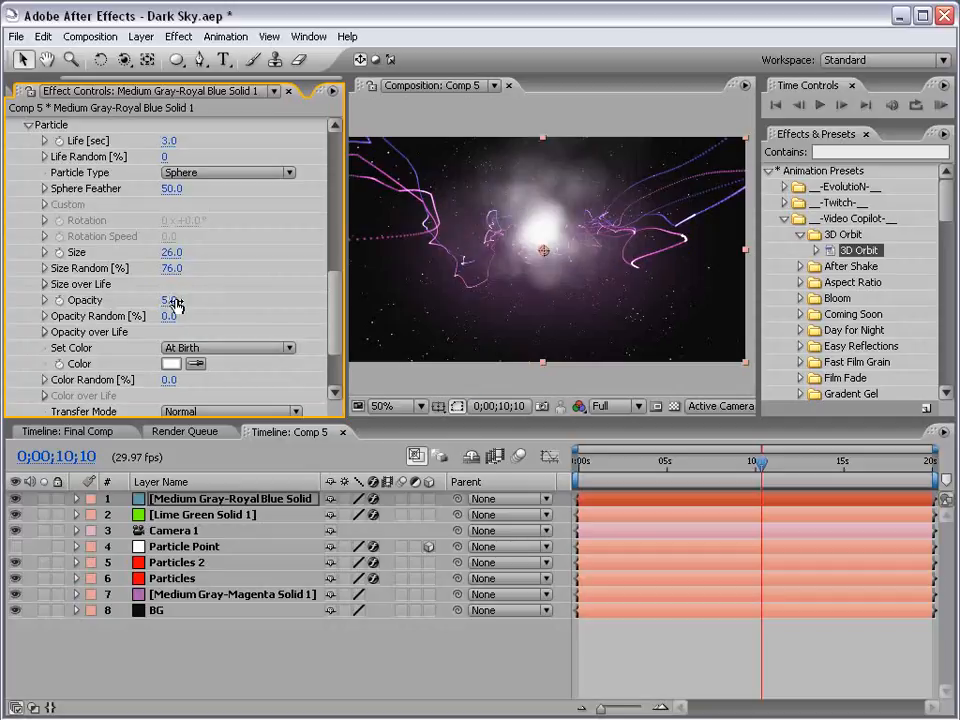
Change the particle color to light purple, hex E3A2F5.
{"action": "left_click", "coordinate": [170, 364]}
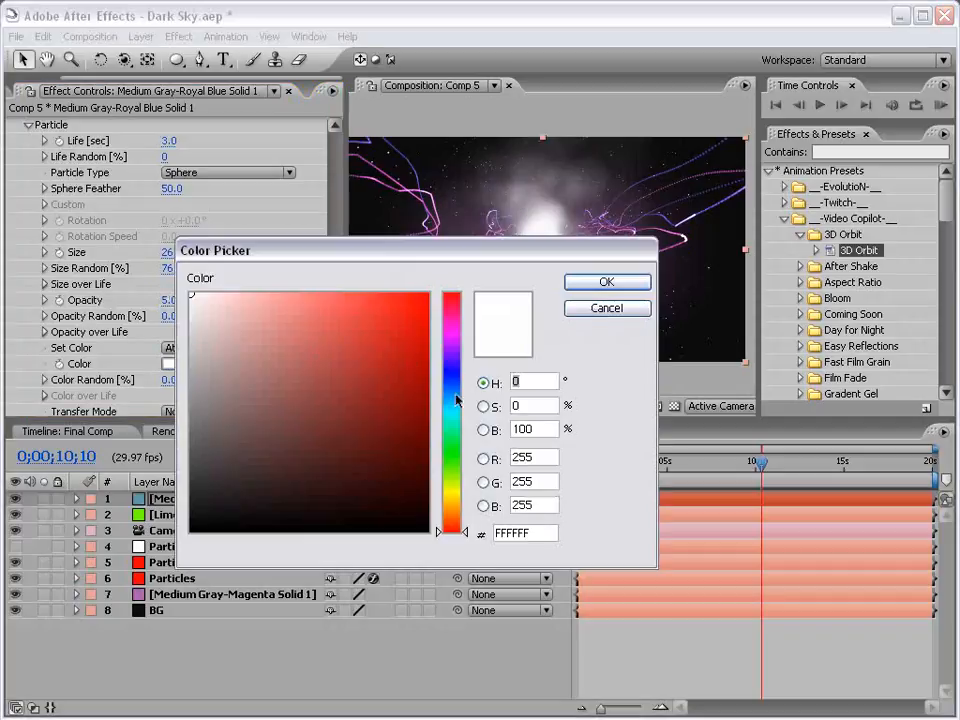
{"action": "left_click", "coordinate": [452, 341]}
{"action": "left_click", "coordinate": [606, 283]}
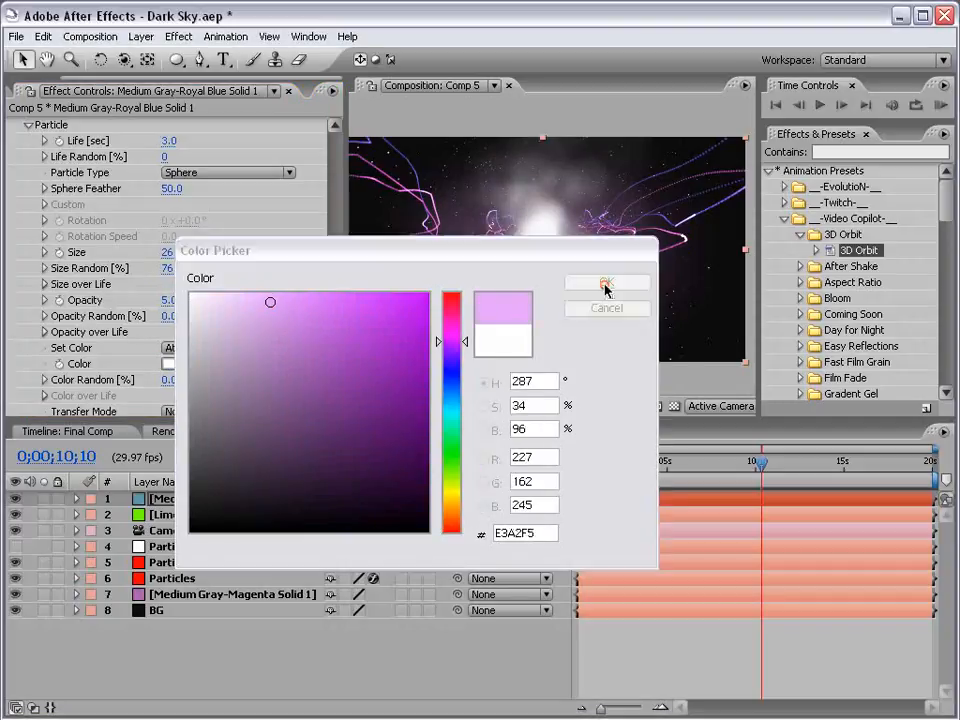
Change the emitter type to Box with emitter size X 58, Y 64 and Z 152.
{"action": "left_click_drag", "start_coordinate": [343, 315], "coordinate": [343, 220]}
{"action": "left_click", "coordinate": [205, 205]}
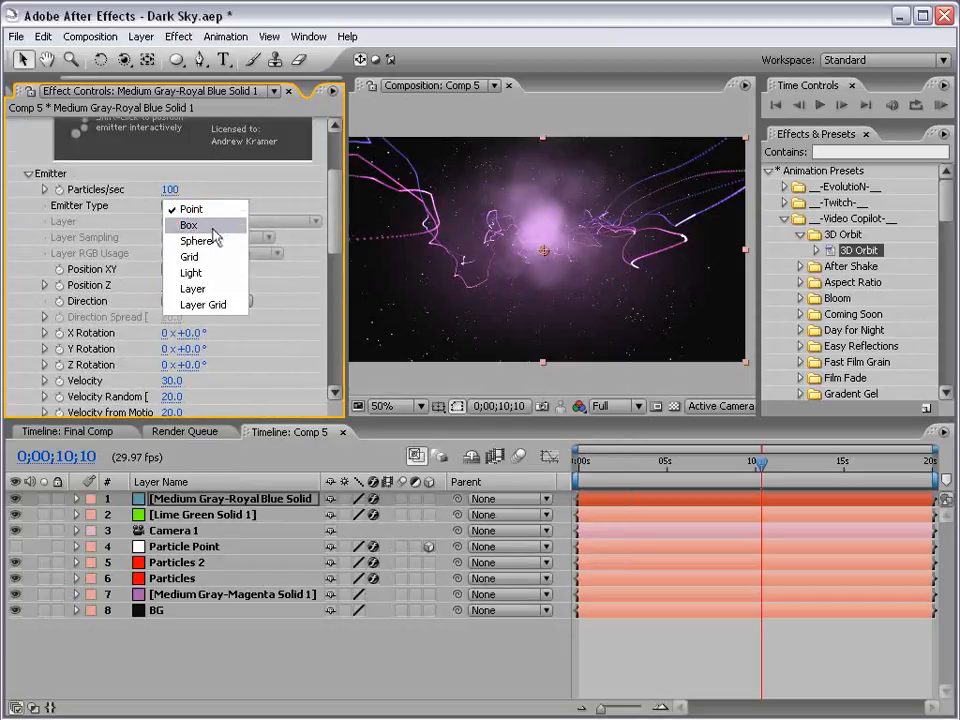
{"action": "left_click", "coordinate": [208, 223]}
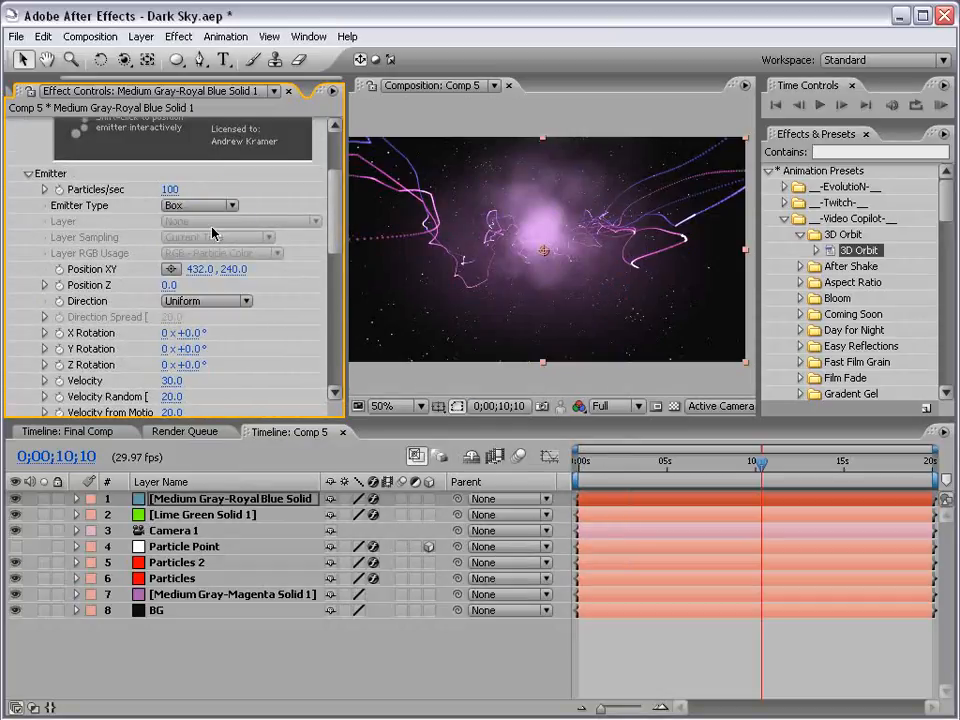
{"action": "left_click", "coordinate": [335, 261]}
{"action": "left_click_drag", "start_coordinate": [166, 322], "coordinate": [241, 332]}
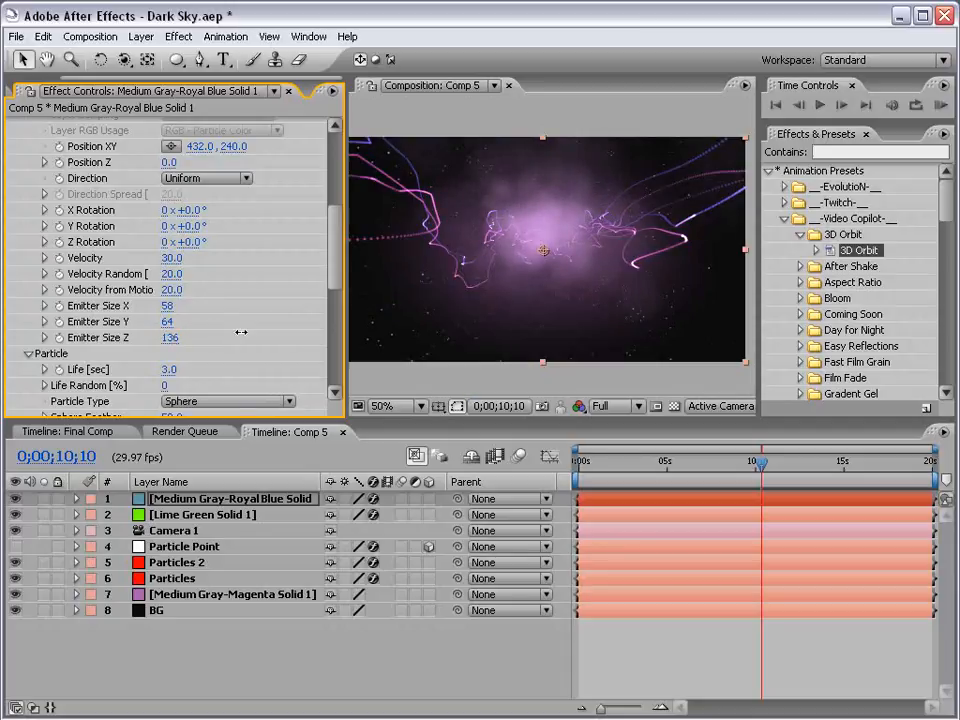
{"action": "left_click", "coordinate": [687, 655]}
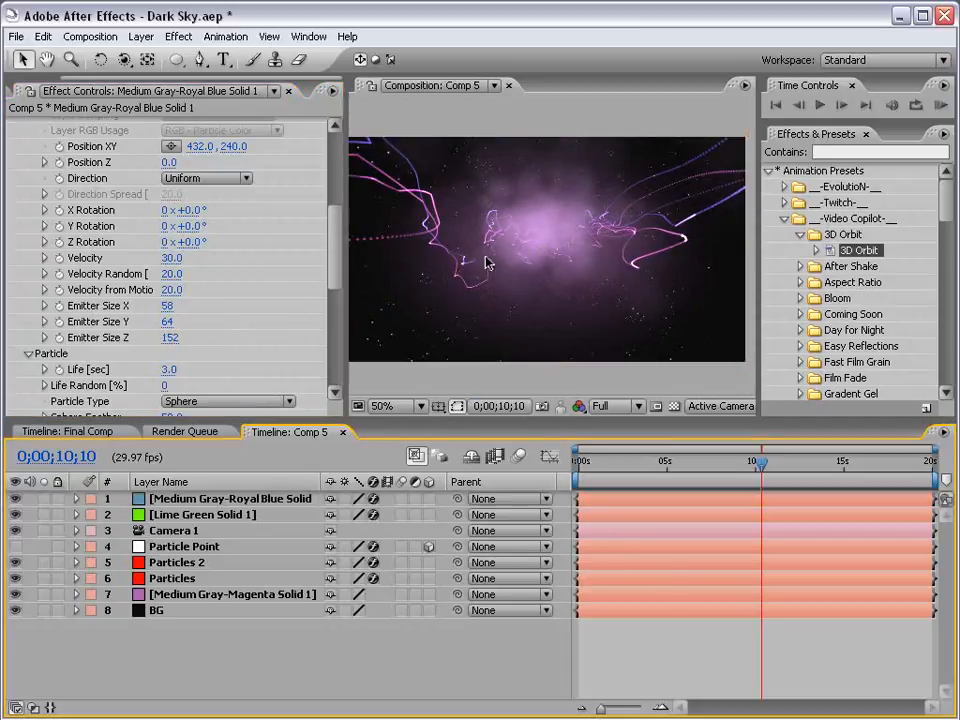
Set the preview resolution to Half and orbit the camera to check the purple particle cloud in 3D.
{"action": "left_click", "coordinate": [612, 414]}
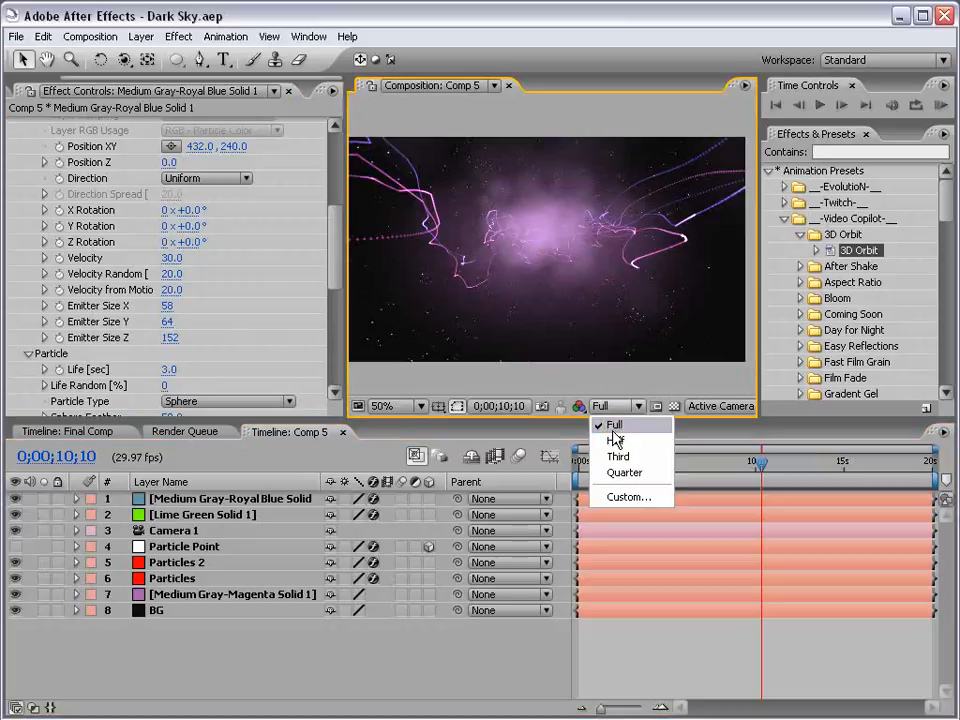
{"action": "left_click", "coordinate": [615, 439]}
{"action": "key", "text": "c"}
{"action": "mouse_move", "coordinate": [467, 229]}
{"action": "left_mouse_down"}
{"action": "mouse_move", "coordinate": [690, 253]}
{"action": "mouse_move", "coordinate": [470, 220]}
{"action": "mouse_move", "coordinate": [553, 257]}
{"action": "left_mouse_up"}
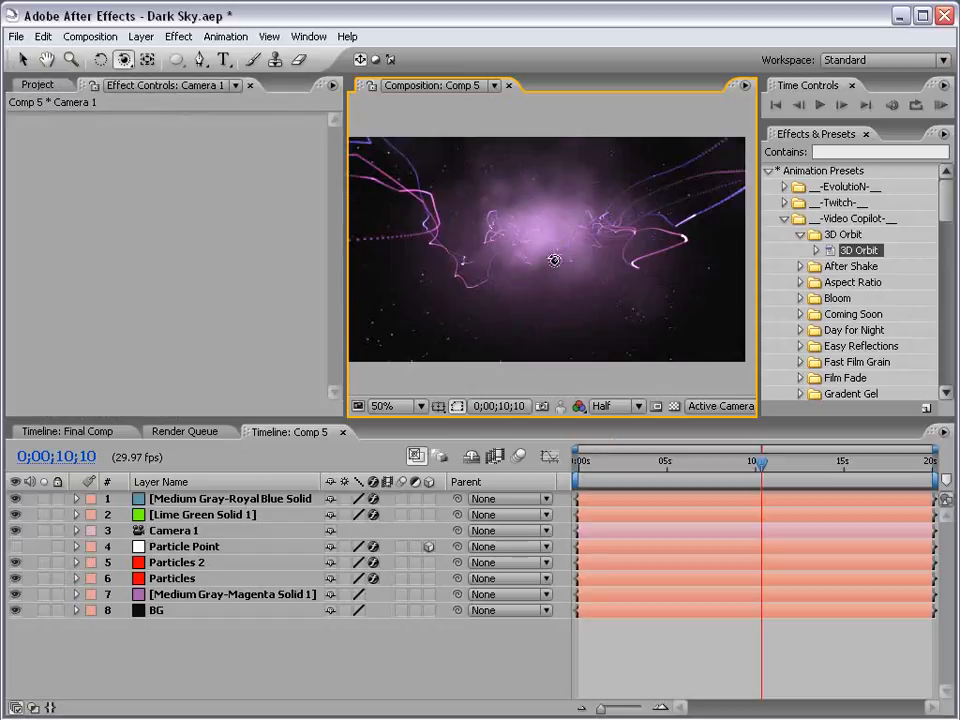
{"action": "key", "text": "v"}
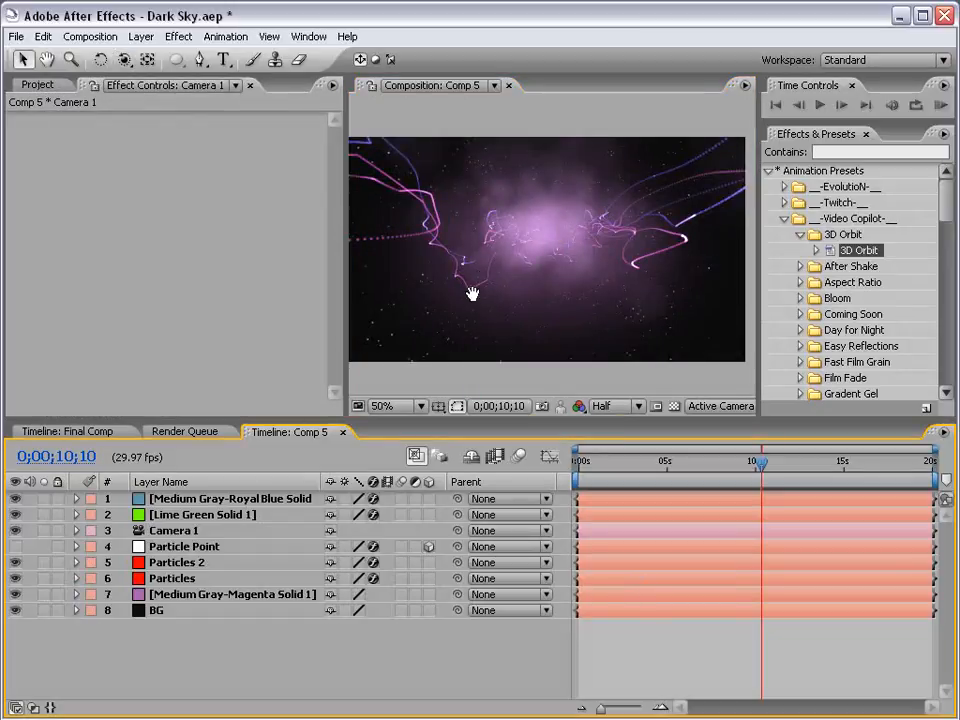
{"action": "left_click_drag", "start_coordinate": [472, 294], "coordinate": [480, 299]}
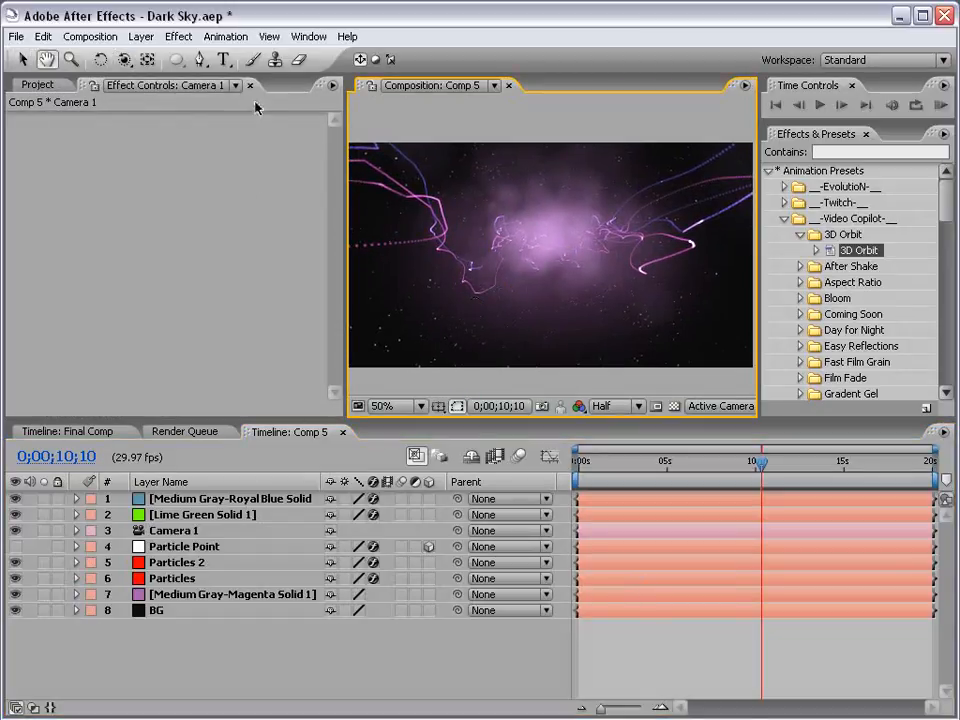
Add a text layer reading VIDEO COPILOT over the middle of the composition and make it a 3D layer.
{"action": "left_click", "coordinate": [222, 59]}
{"action": "left_click", "coordinate": [692, 317]}
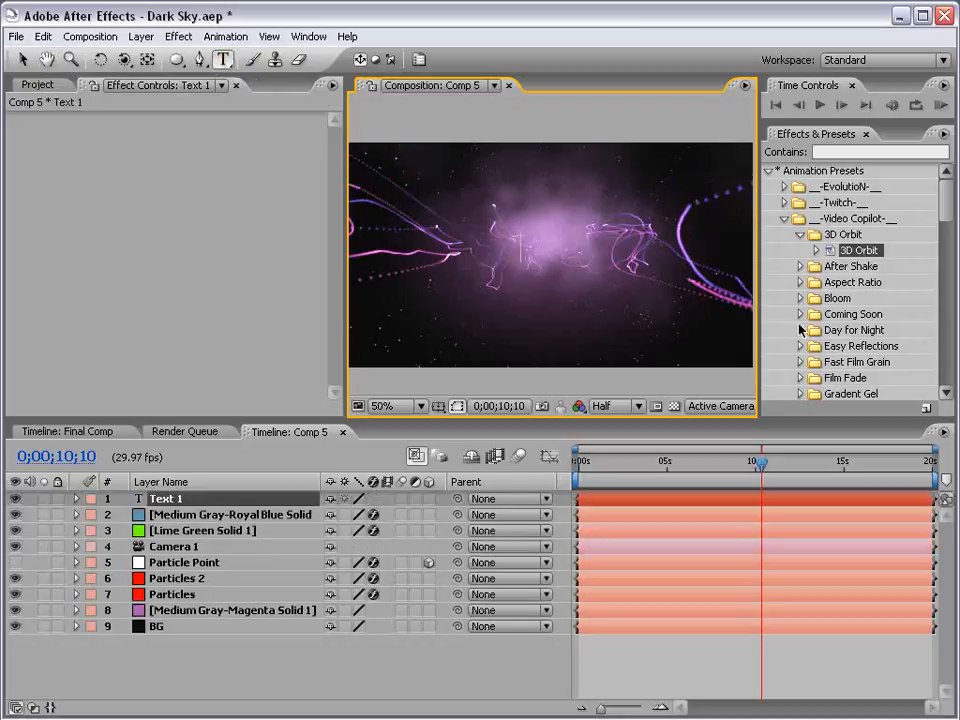
{"action": "type", "text": "VIDEO COPILOT"}
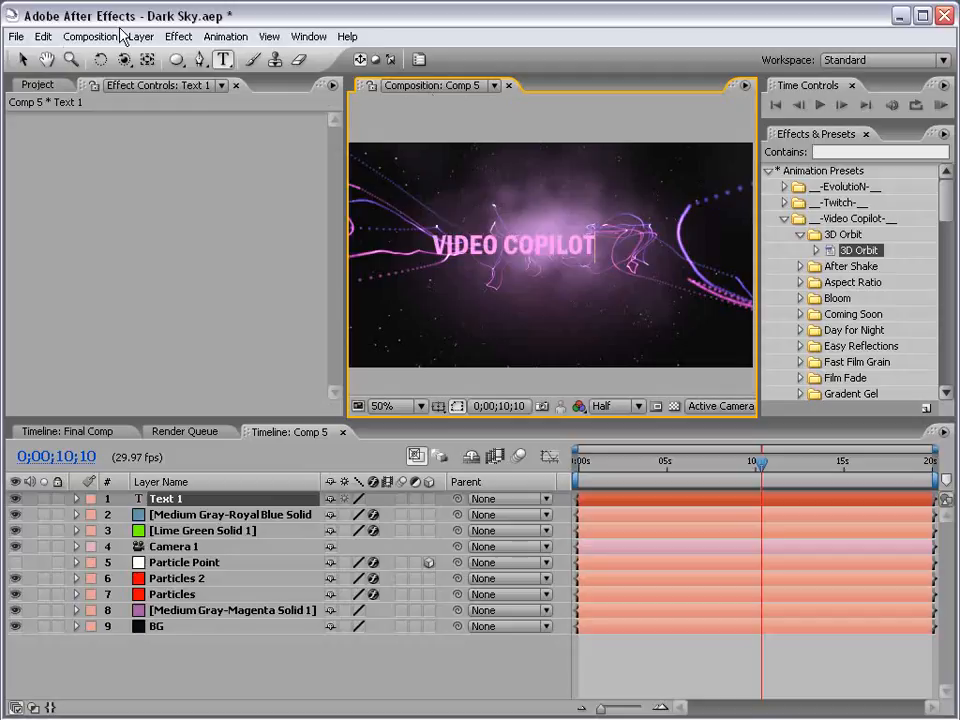
{"action": "left_click", "coordinate": [22, 59]}
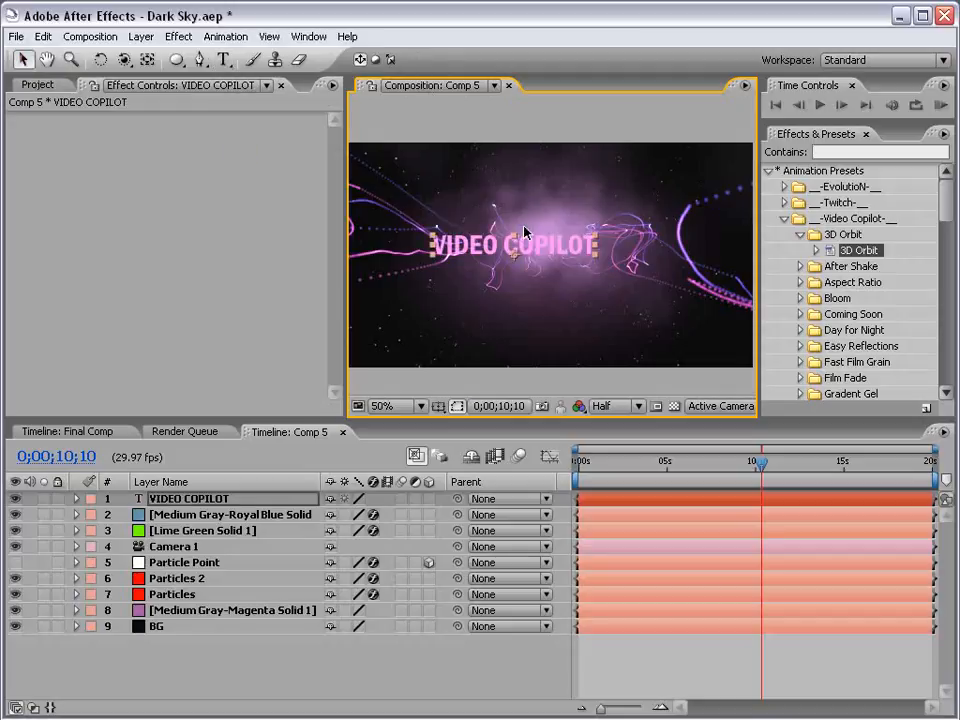
{"action": "left_click", "coordinate": [428, 498]}
Reset the position of the VIDEO COPILOT layer to the composition center.
{"action": "left_click", "coordinate": [233, 503]}
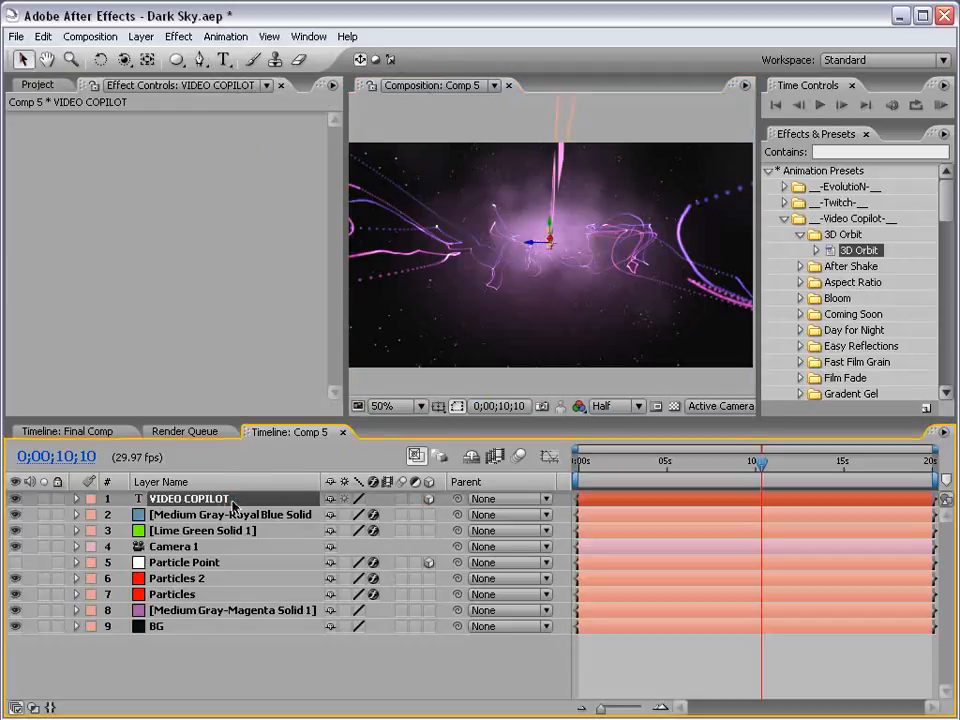
{"action": "key", "text": "p"}
{"action": "left_click", "coordinate": [193, 512]}
{"action": "right_click", "coordinate": [180, 514]}
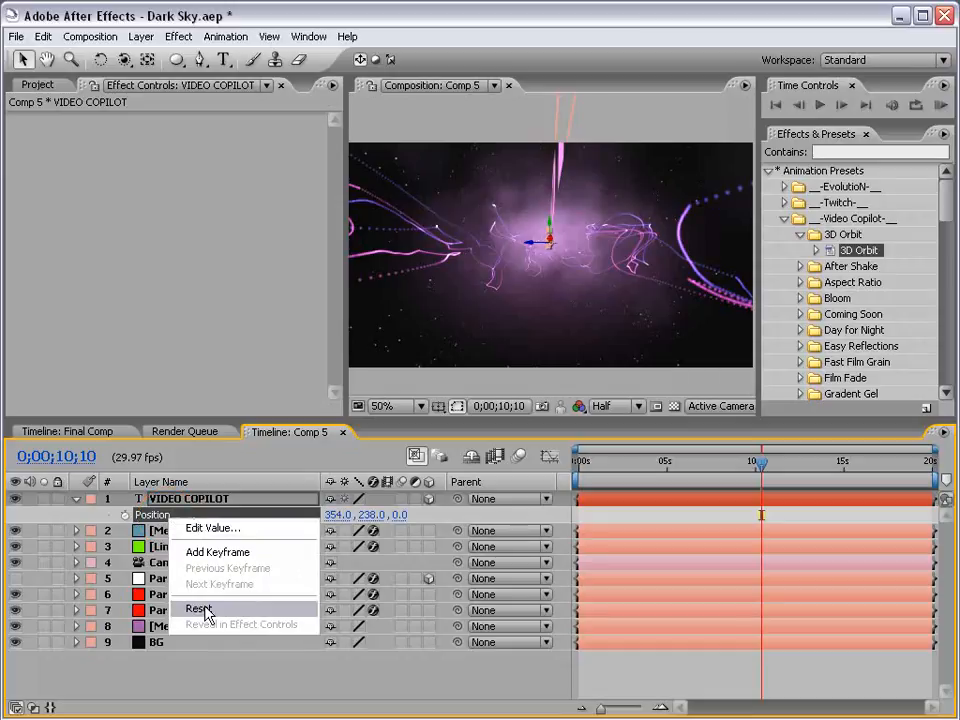
{"action": "left_click", "coordinate": [204, 608]}
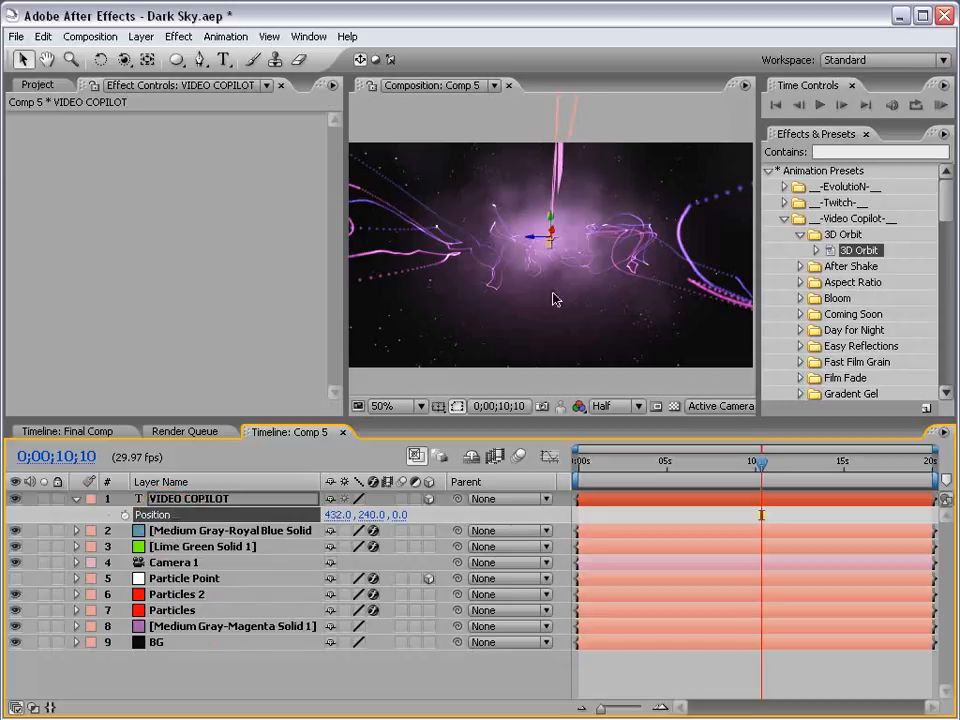
Rotate the VIDEO COPILOT text in 3D so it faces the camera, and orbit the camera to a straighter view.
{"action": "key", "text": "w"}
{"action": "left_click_drag", "start_coordinate": [565, 218], "coordinate": [586, 224]}
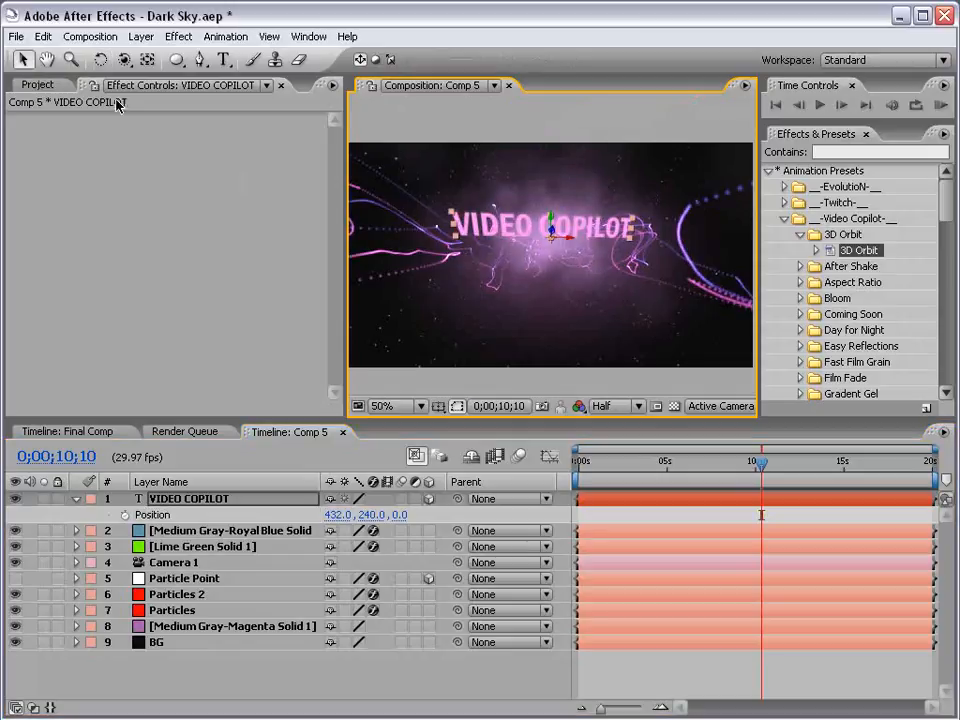
{"action": "left_click", "coordinate": [124, 59]}
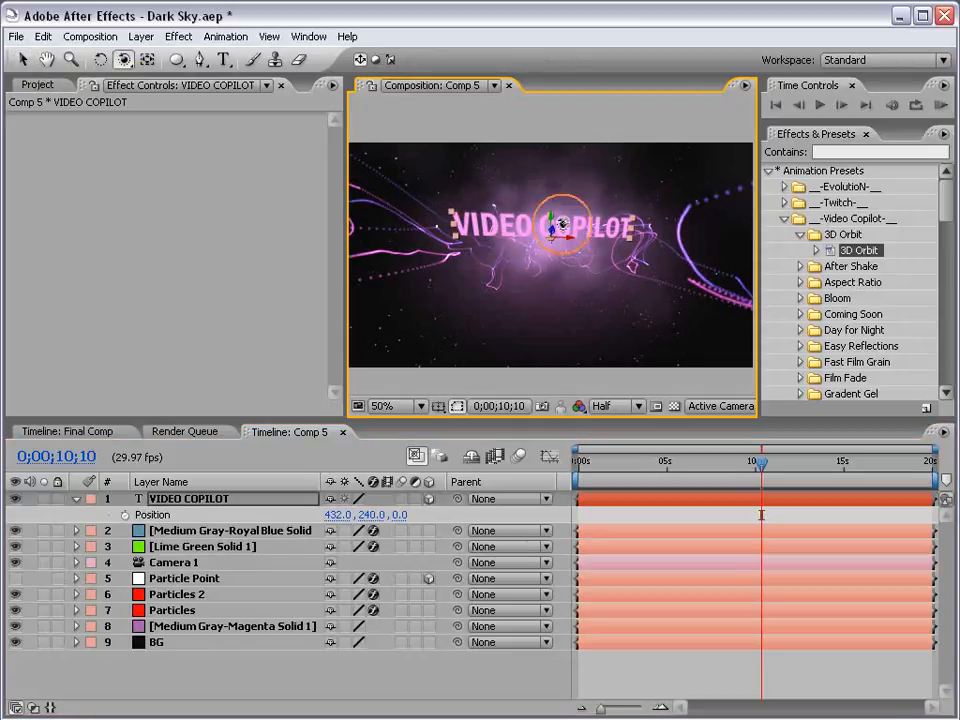
{"action": "mouse_move", "coordinate": [562, 226]}
{"action": "left_mouse_down"}
{"action": "mouse_move", "coordinate": [552, 236]}
{"action": "mouse_move", "coordinate": [559, 195]}
{"action": "mouse_move", "coordinate": [546, 255]}
{"action": "left_mouse_up"}
Move the VIDEO COPILOT text down to a Y position of 290.
{"action": "key", "text": "v"}
{"action": "key", "text": "shift+Down"}
{"action": "key", "text": "shift+Down"}
{"action": "key", "text": "shift+Down"}
{"action": "key", "text": "shift+Down"}
{"action": "key", "text": "shift+Down"}
{"action": "key", "text": "shift+Down"}
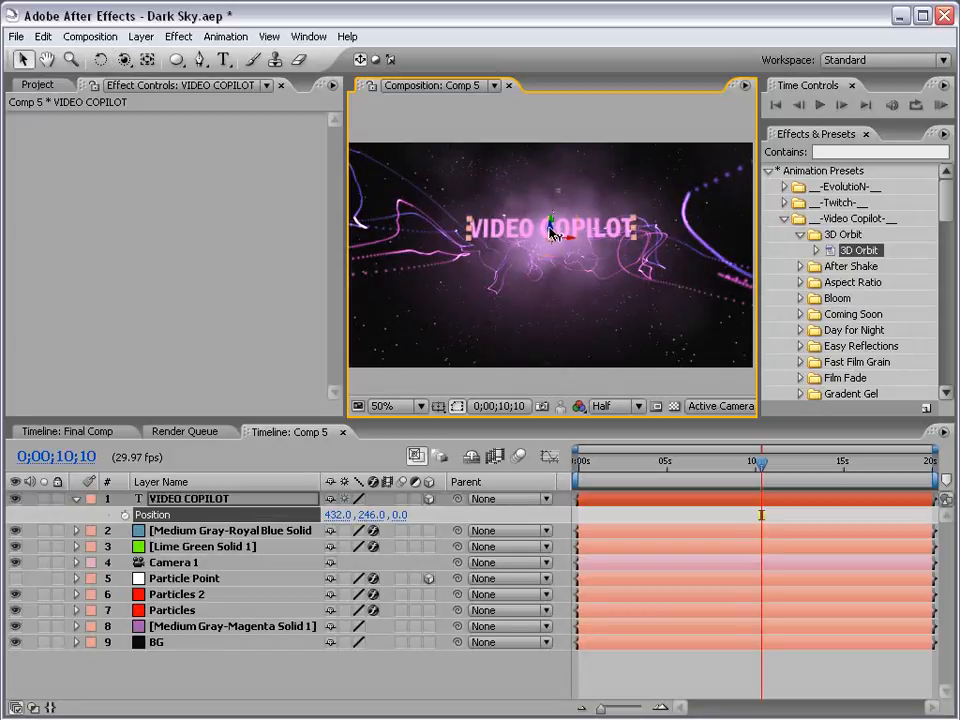
{"action": "key", "text": "shift+Up"}
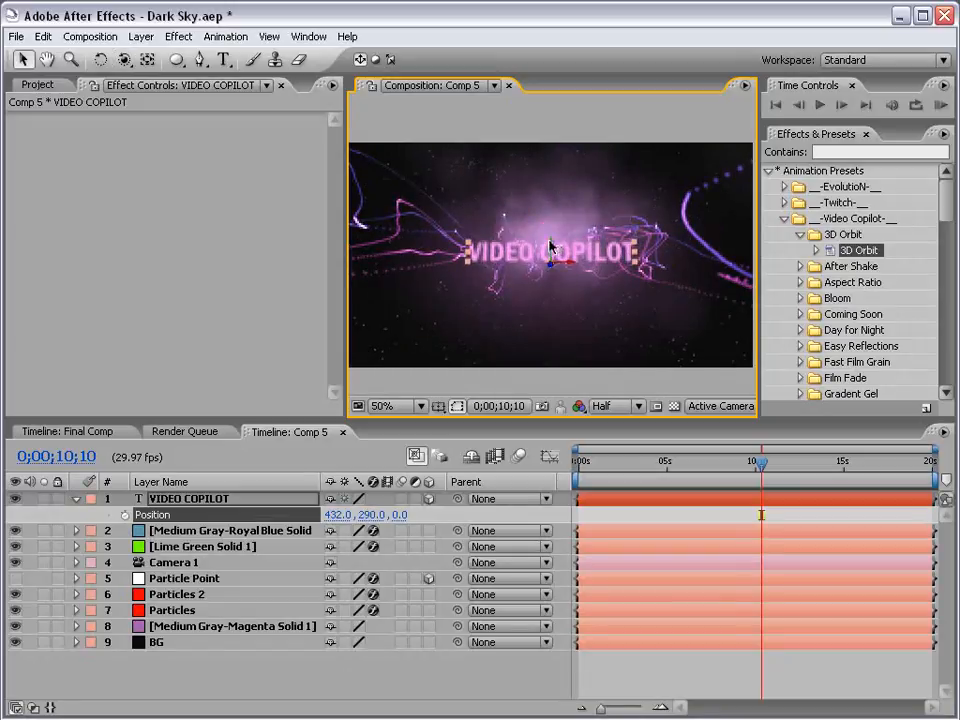
Change the fill color of the VIDEO COPILOT text to white and close the text formatting panels.
{"action": "key", "text": "ctrl+t"}
{"action": "left_click", "coordinate": [419, 59]}
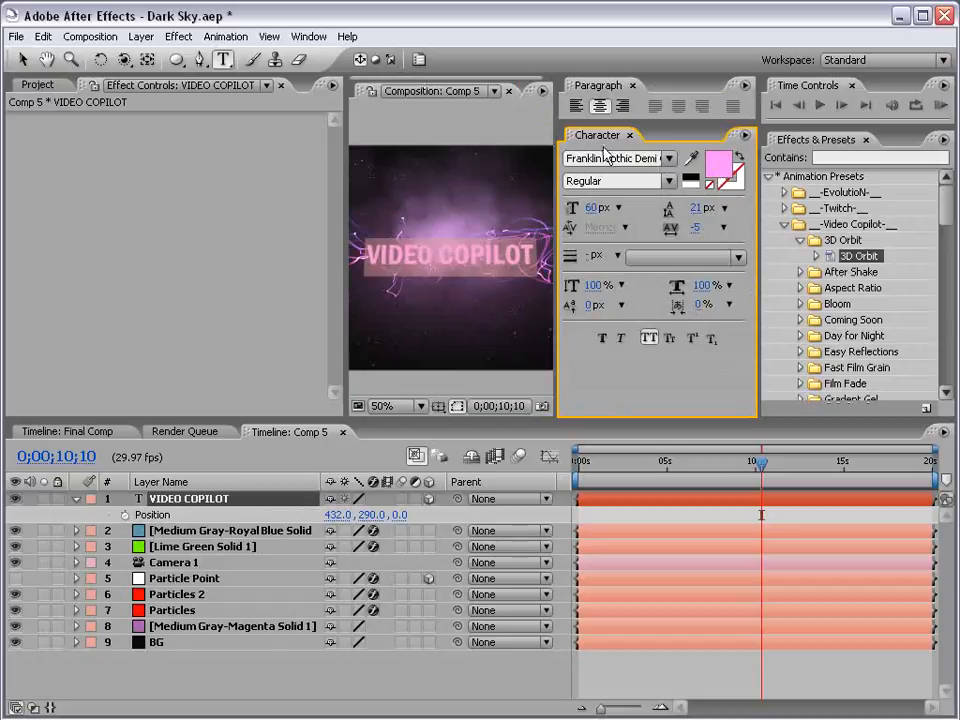
{"action": "left_click", "coordinate": [718, 164]}
{"action": "left_click", "coordinate": [607, 282]}
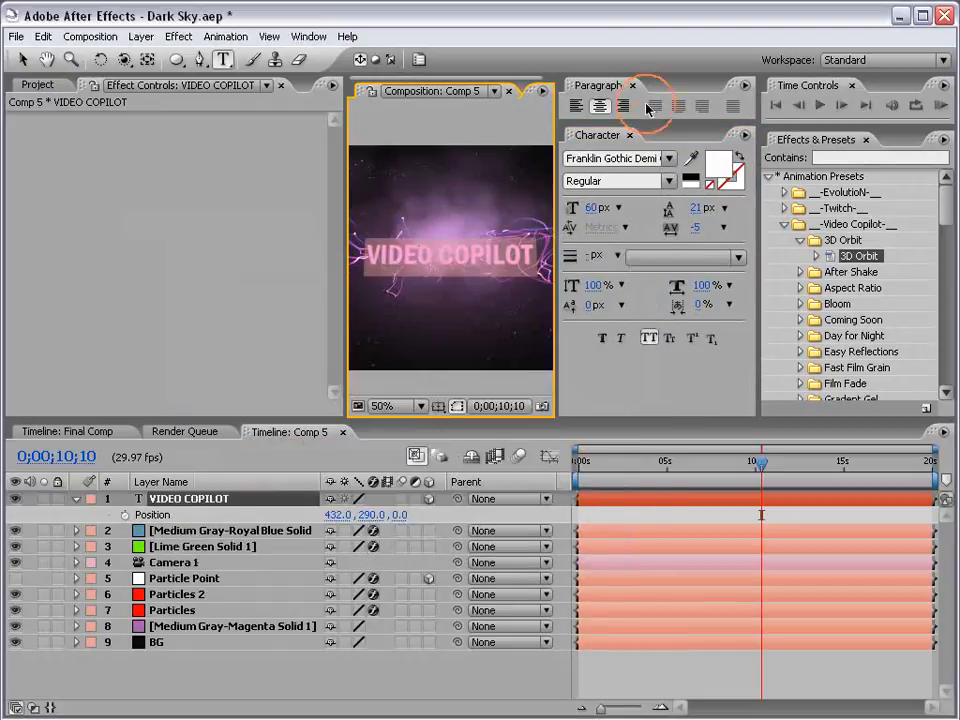
{"action": "left_click", "coordinate": [630, 134]}
{"action": "left_click", "coordinate": [632, 86]}
{"action": "key", "text": "v"}
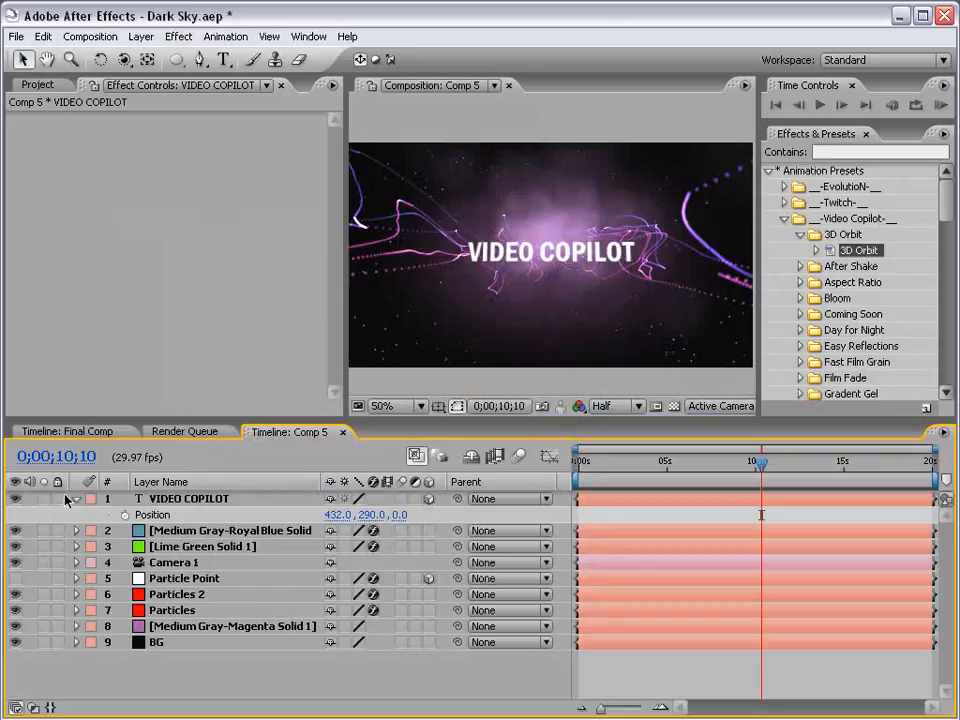
Scale the VIDEO COPILOT text up slightly and deselect it.
{"action": "left_click", "coordinate": [205, 506]}
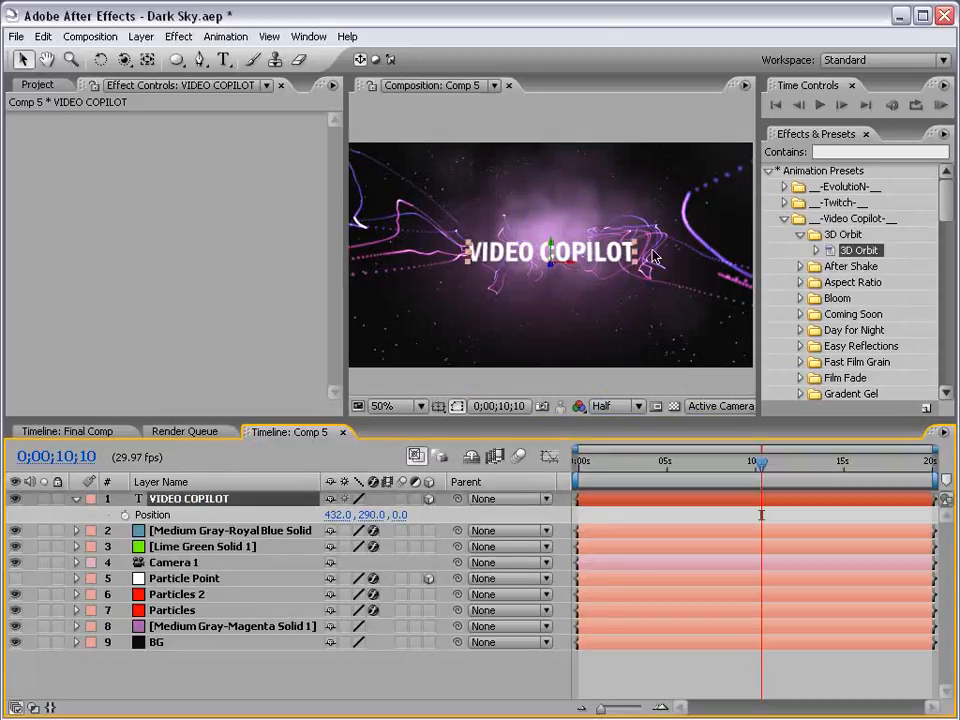
{"action": "left_click_drag", "start_coordinate": [636, 245], "coordinate": [649, 239]}
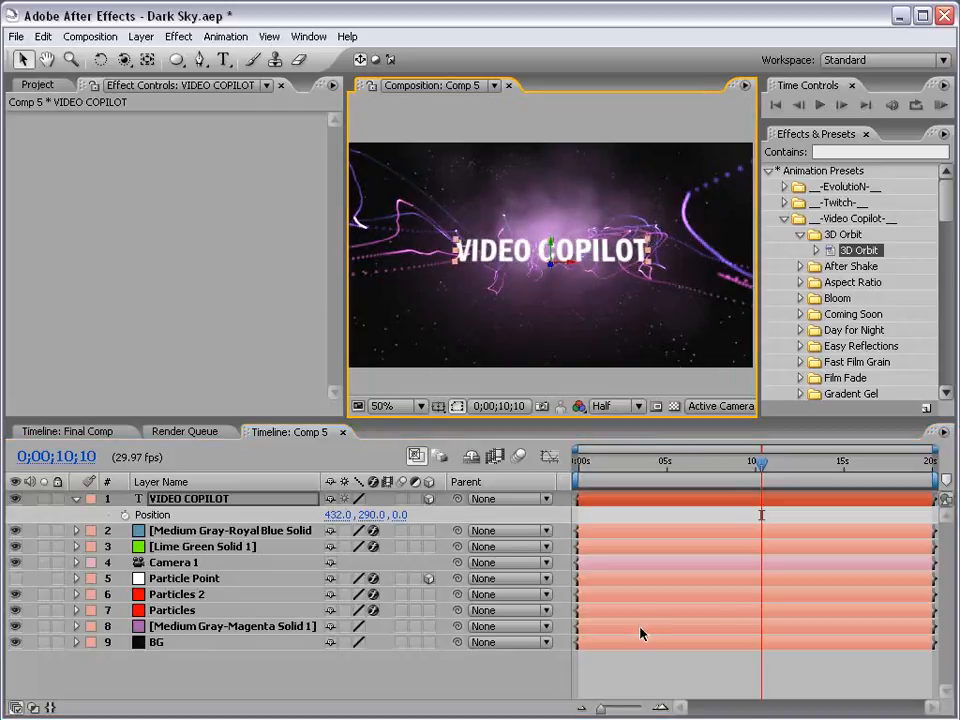
{"action": "left_click", "coordinate": [641, 656]}
{"action": "key", "text": "grave"}
{"action": "key", "text": "grave"}
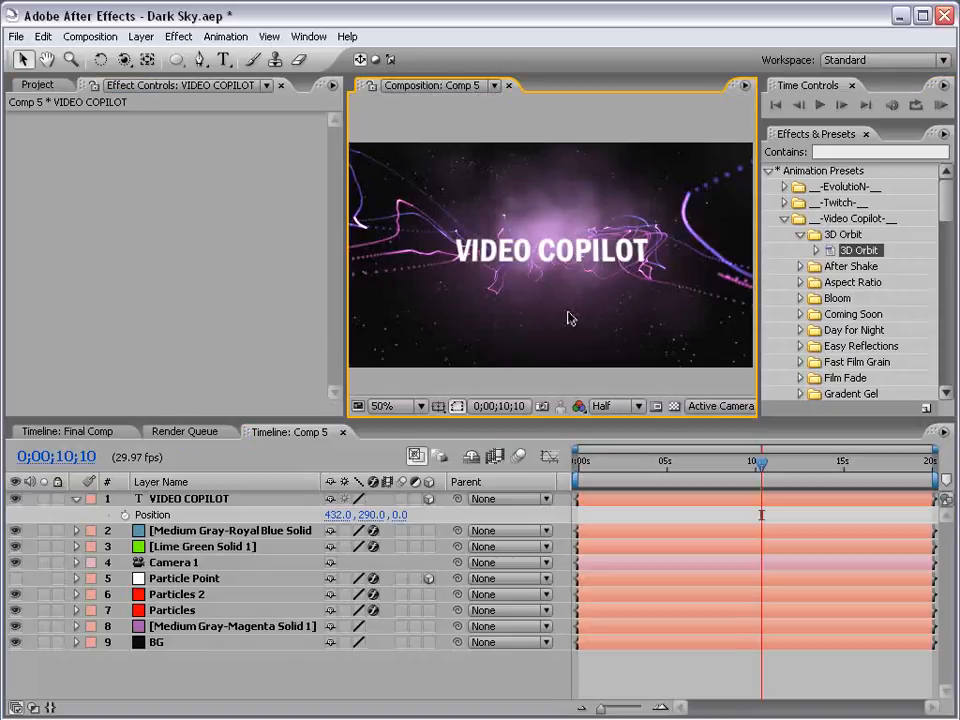
Raise the VIDEO COPILOT text to a Y position of 244 and orbit the camera around it.
{"action": "left_click", "coordinate": [534, 249]}
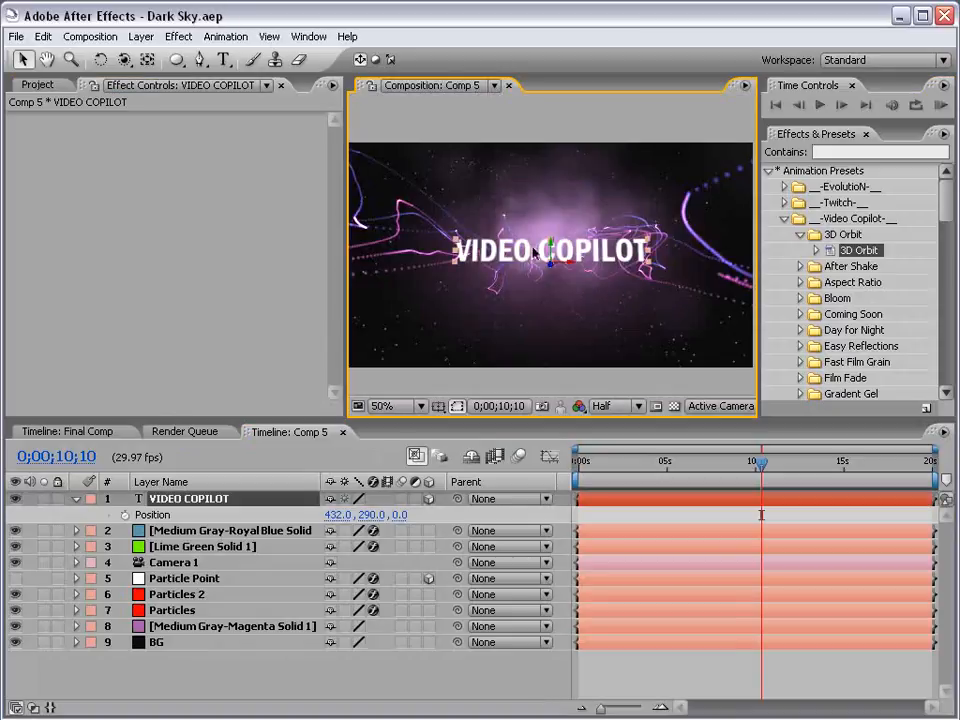
{"action": "left_click_drag", "start_coordinate": [553, 253], "coordinate": [556, 230]}
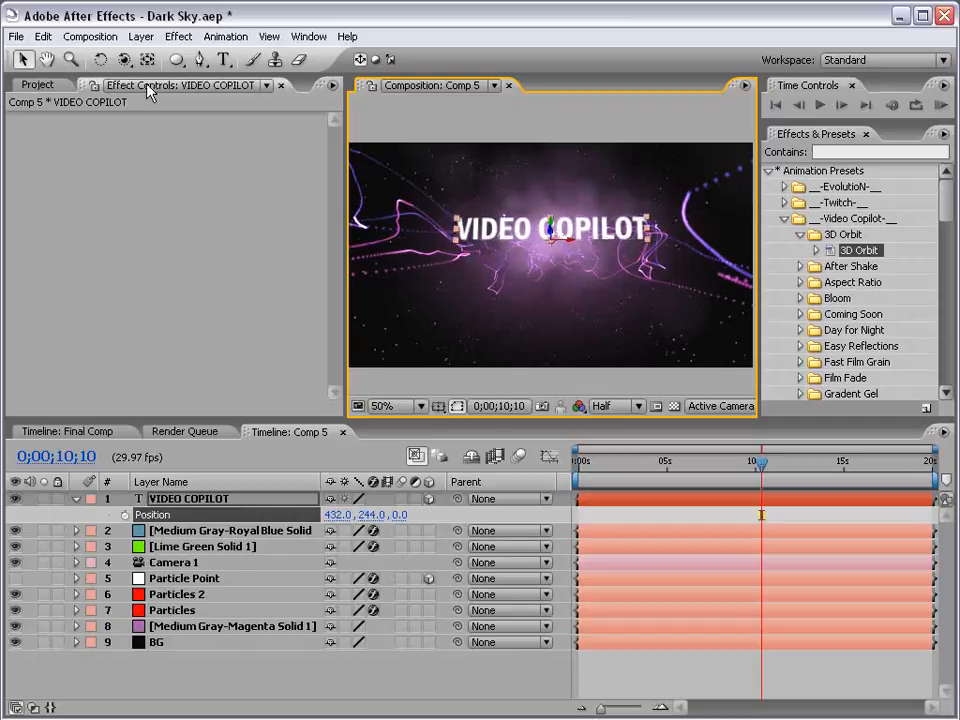
{"action": "left_click", "coordinate": [124, 59]}
{"action": "mouse_move", "coordinate": [571, 264]}
{"action": "left_mouse_down"}
{"action": "mouse_move", "coordinate": [578, 274]}
{"action": "mouse_move", "coordinate": [556, 238]}
{"action": "left_mouse_up"}
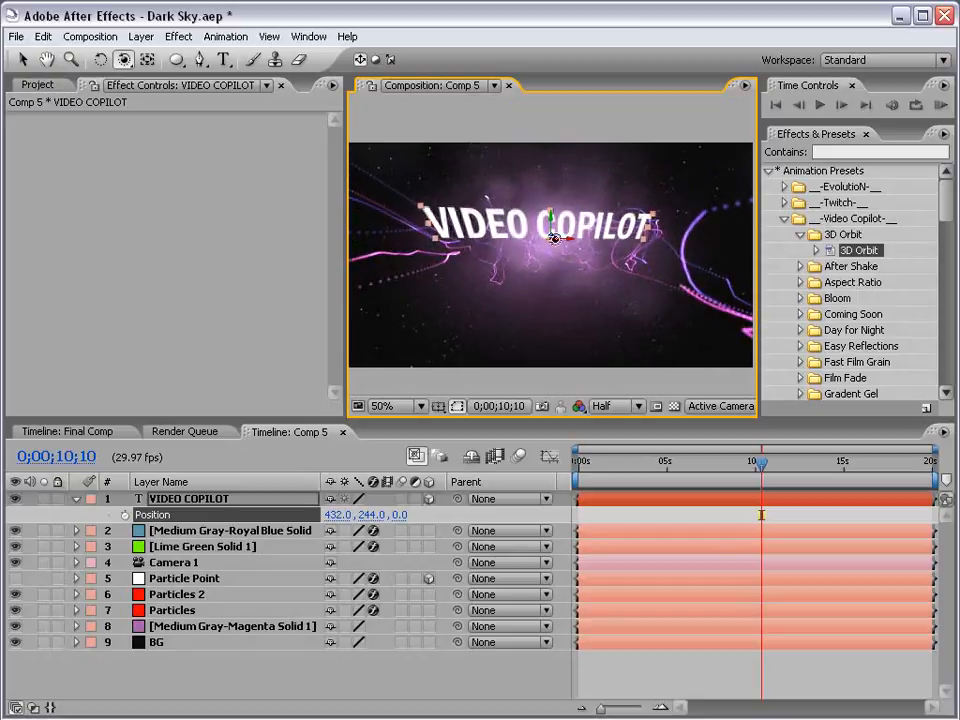
Set Camera 1's point of interest to 432, 240, 0 and orbit the camera around the text.
{"action": "left_click", "coordinate": [194, 566]}
{"action": "key", "text": "a"}
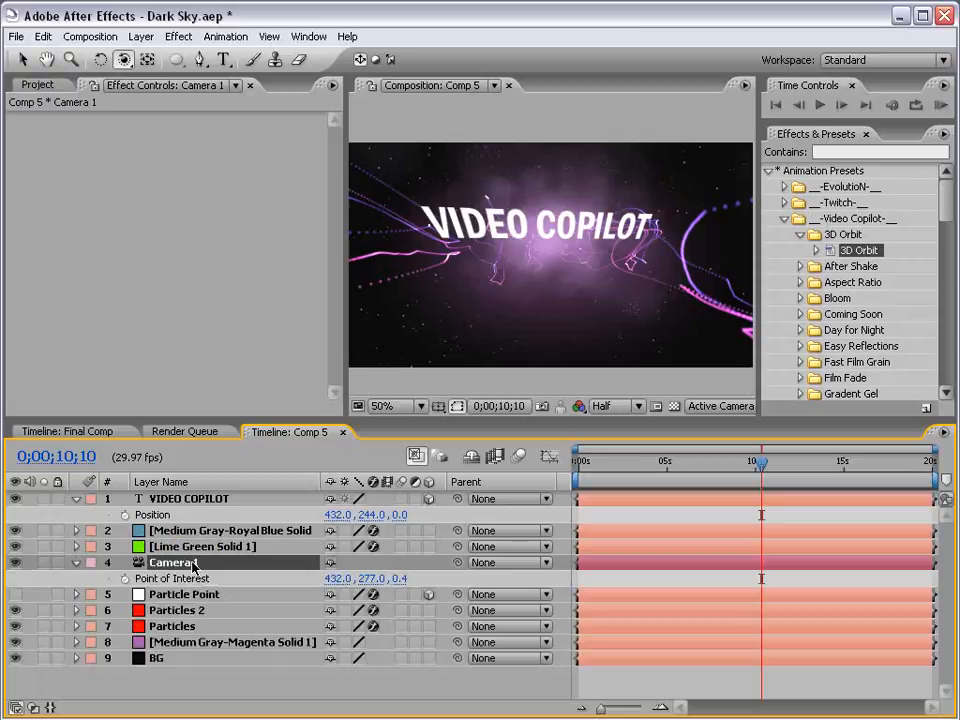
{"action": "left_click", "coordinate": [372, 578]}
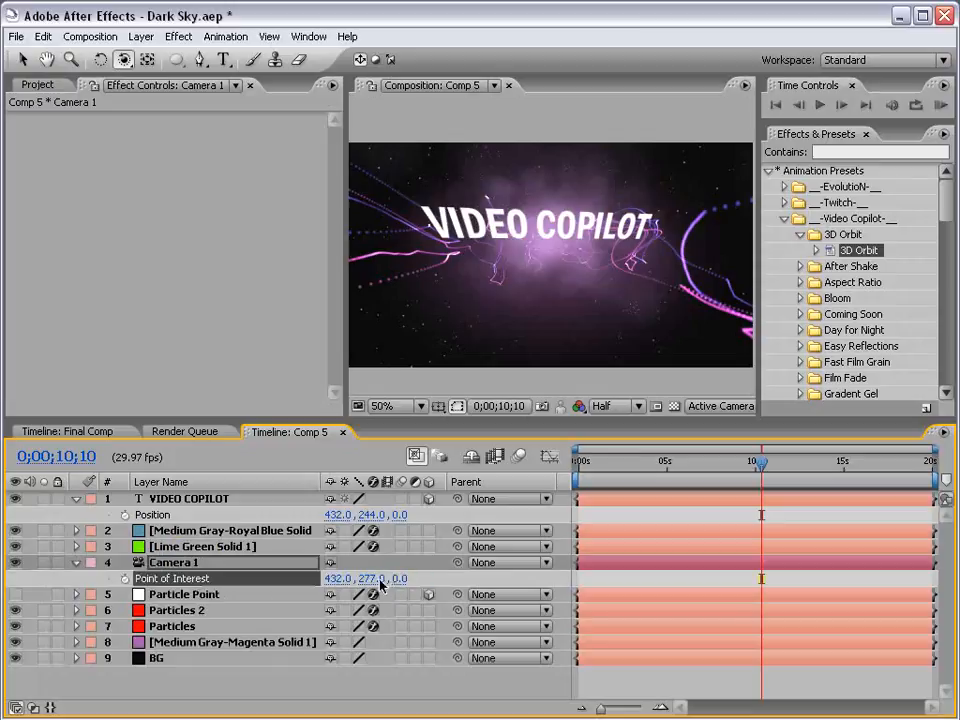
{"action": "type", "text": "240"}
{"action": "key", "text": "Return"}
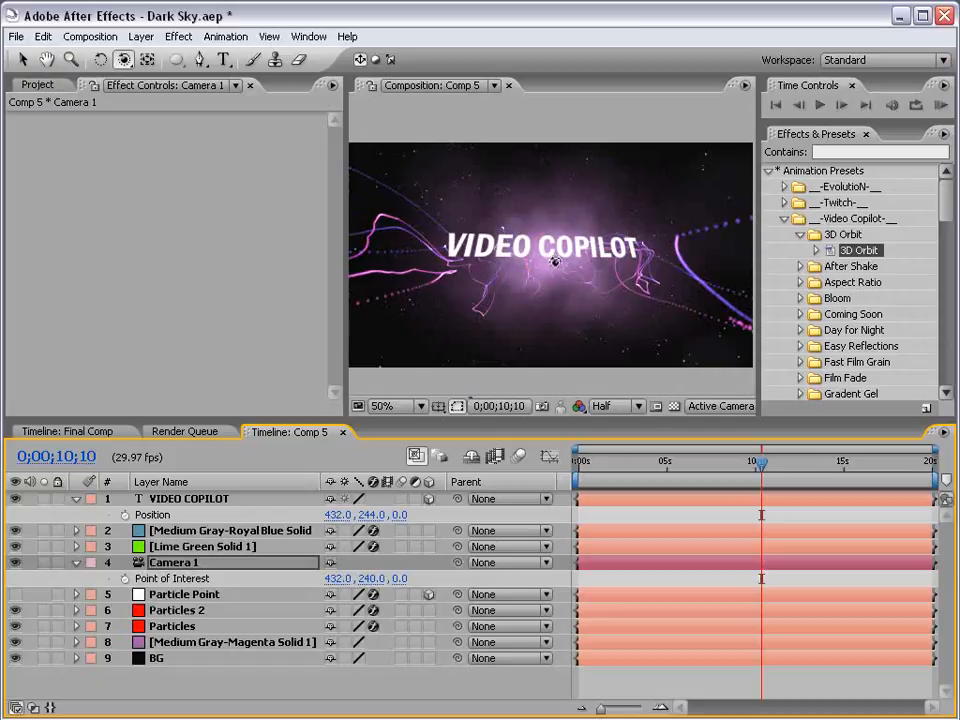
{"action": "mouse_move", "coordinate": [416, 194]}
{"action": "left_mouse_down"}
{"action": "mouse_move", "coordinate": [545, 272]}
{"action": "mouse_move", "coordinate": [557, 264]}
{"action": "left_mouse_up"}
Reset the VIDEO COPILOT layer's position to 432, 240, 0 and collapse the camera's properties.
{"action": "key", "text": "v"}
{"action": "left_click", "coordinate": [188, 499]}
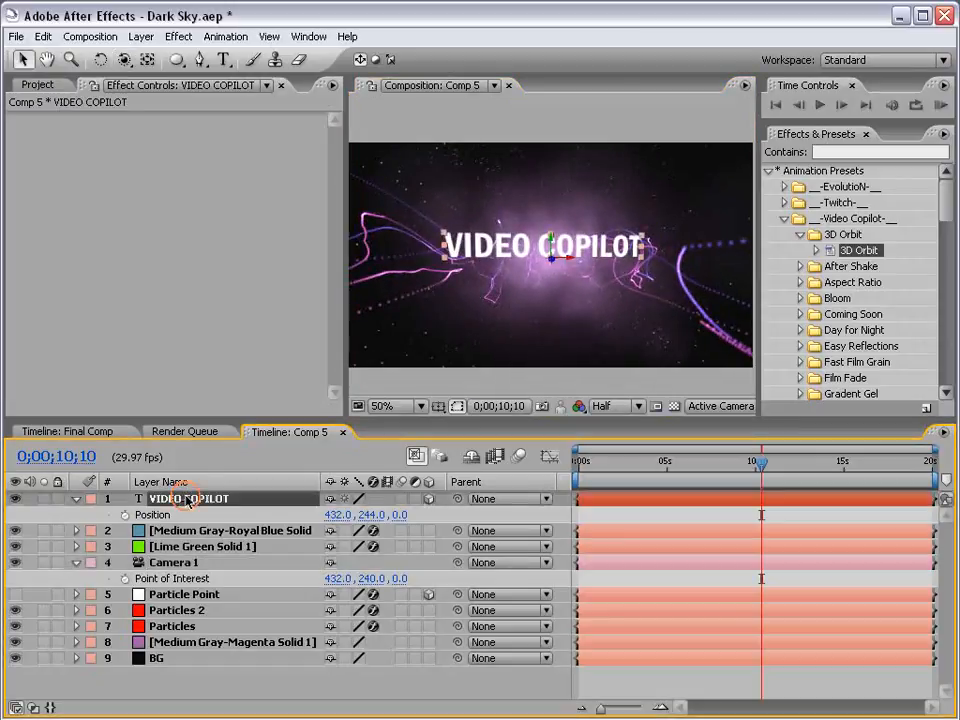
{"action": "key", "text": "p"}
{"action": "key", "text": "p"}
{"action": "right_click", "coordinate": [180, 512]}
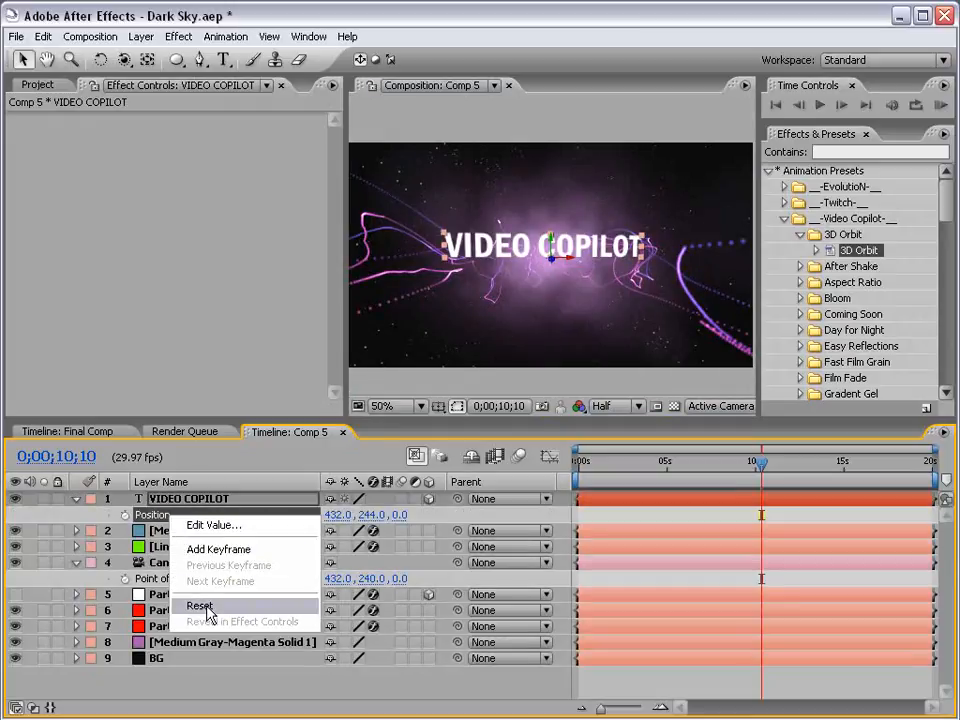
{"action": "left_click", "coordinate": [208, 611]}
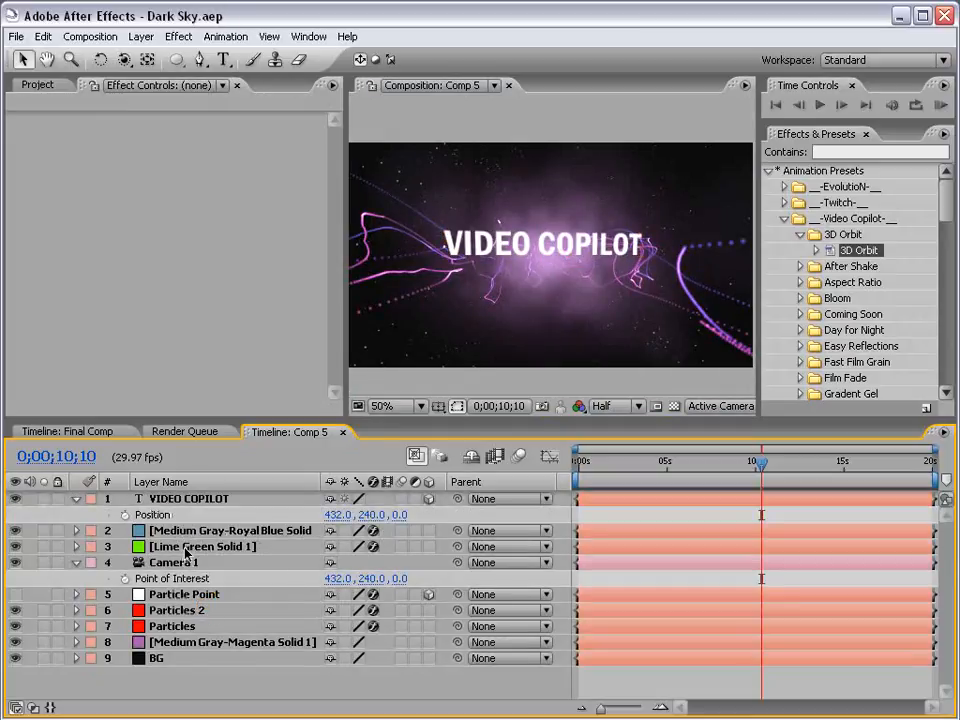
{"action": "left_click", "coordinate": [76, 562]}
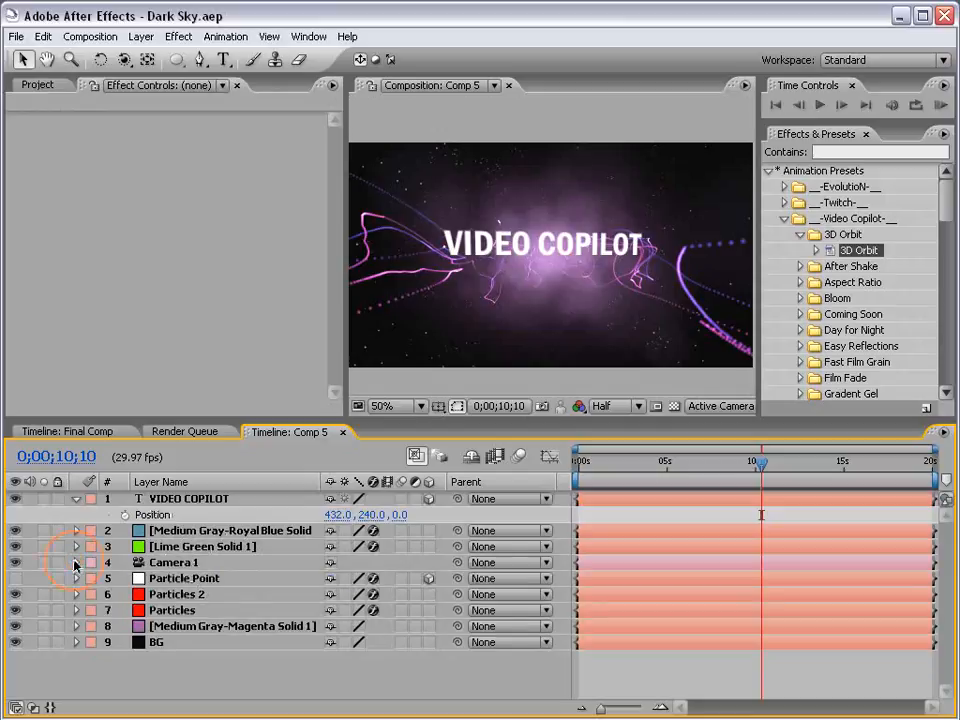
Rename the Lime Green Solid 1 layer as Star Field.
{"action": "left_click", "coordinate": [180, 546]}
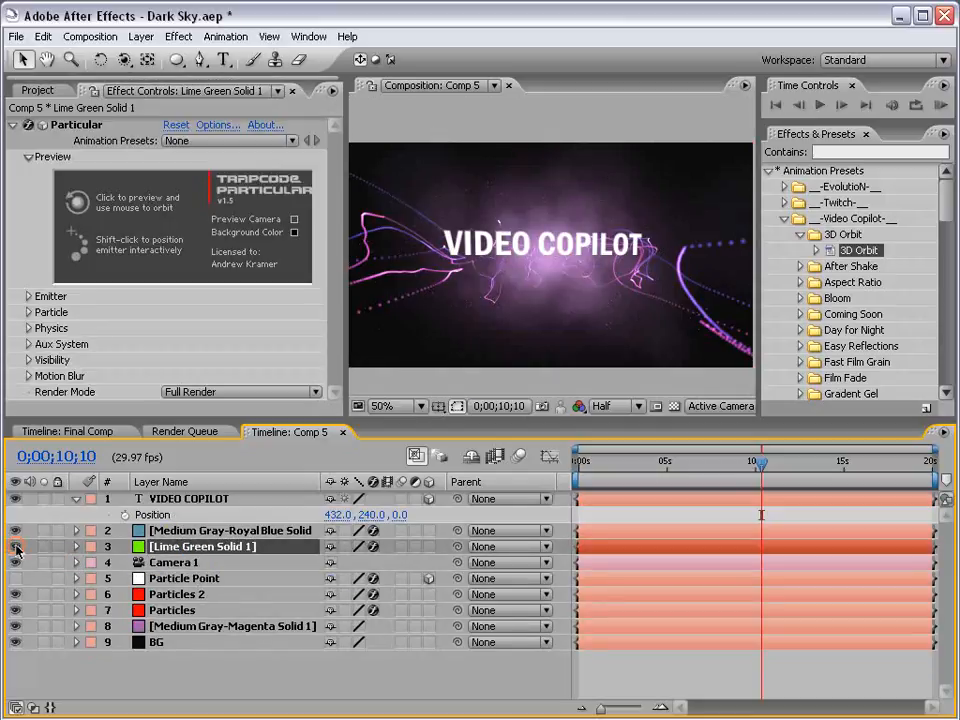
{"action": "key", "text": "Return"}
{"action": "type", "text": "Sta"}
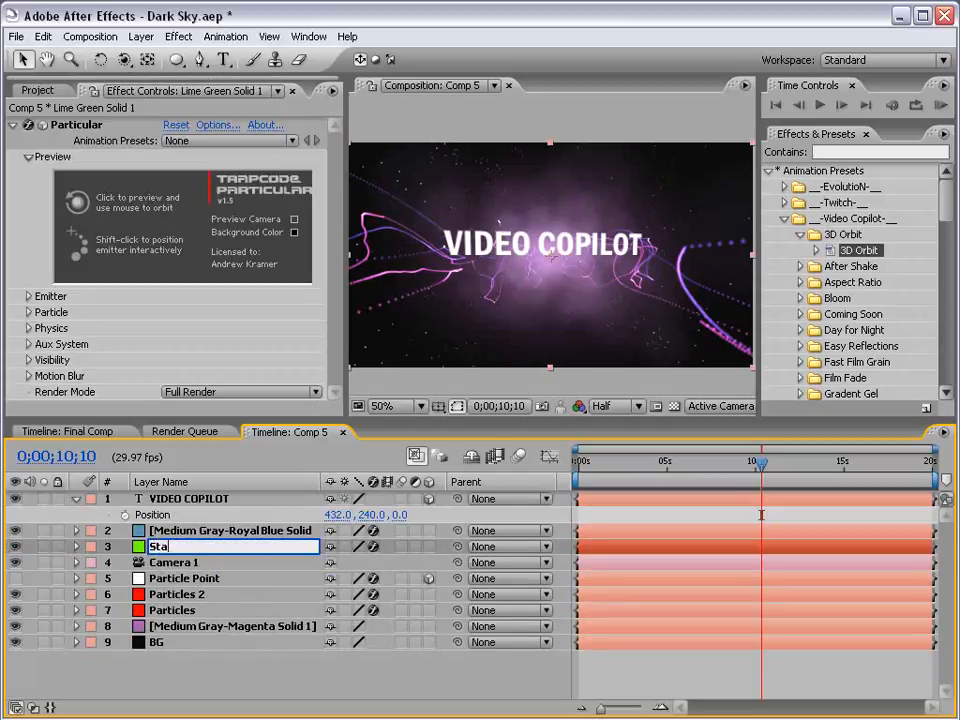
{"action": "type", "text": "r Field"}
{"action": "key", "text": "Return"}
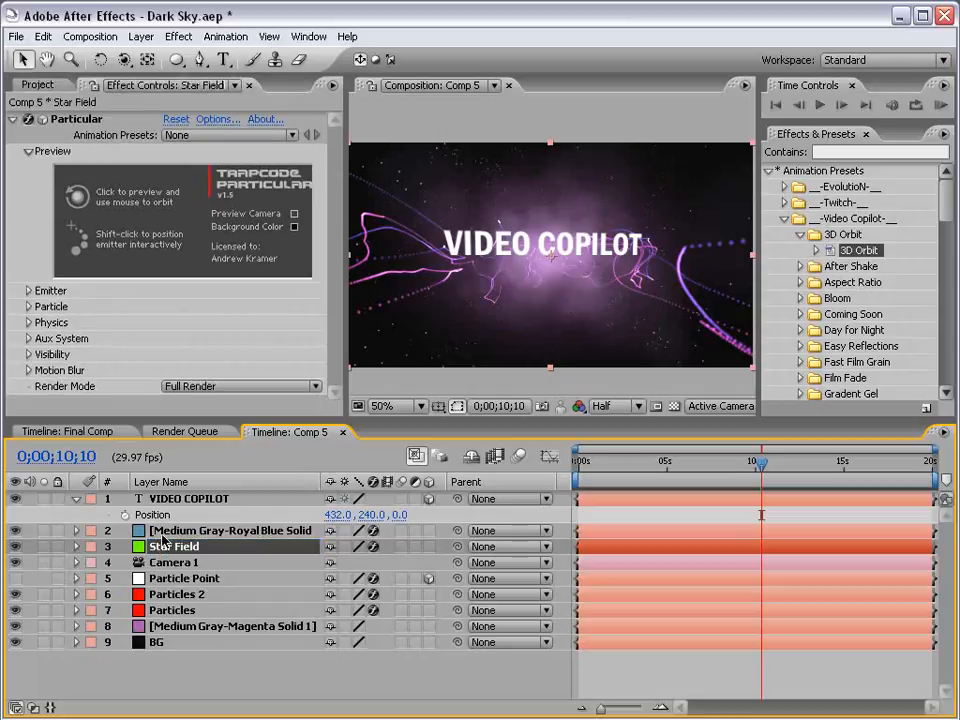
Rename the Medium Gray-Royal Blue Solid 1 layer as Smoke.
{"action": "left_click", "coordinate": [163, 537]}
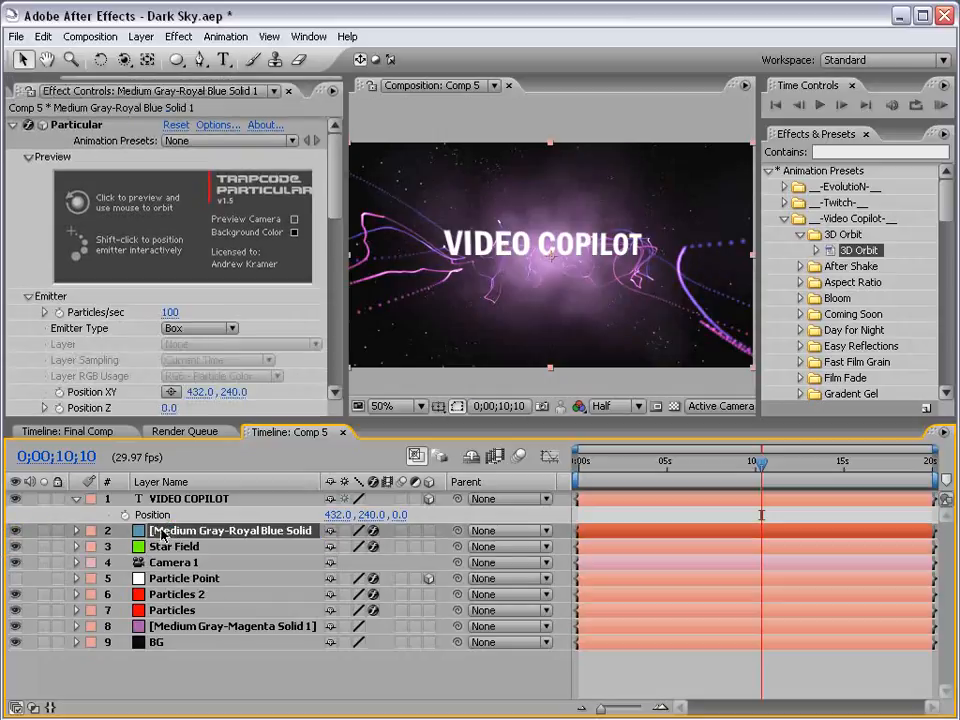
{"action": "key", "text": "Return"}
{"action": "type", "text": "Smoke"}
{"action": "key", "text": "Return"}
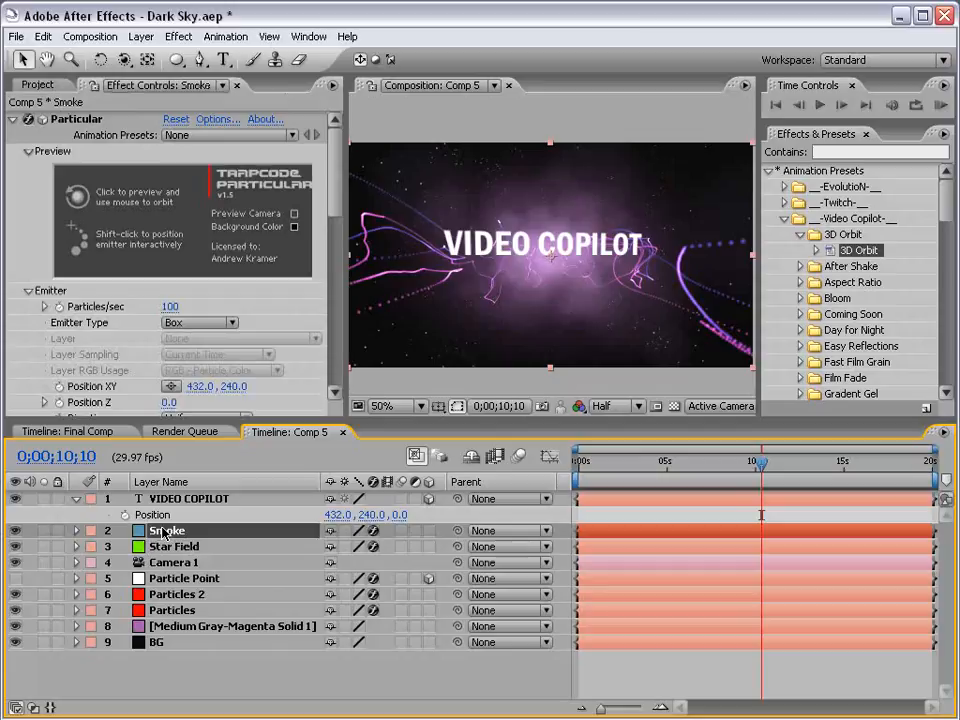
Rename the Medium Gray-Magenta Solid 1 layer as BG Color.
{"action": "left_click", "coordinate": [175, 594]}
{"action": "left_click", "coordinate": [177, 612]}
{"action": "left_click", "coordinate": [177, 627]}
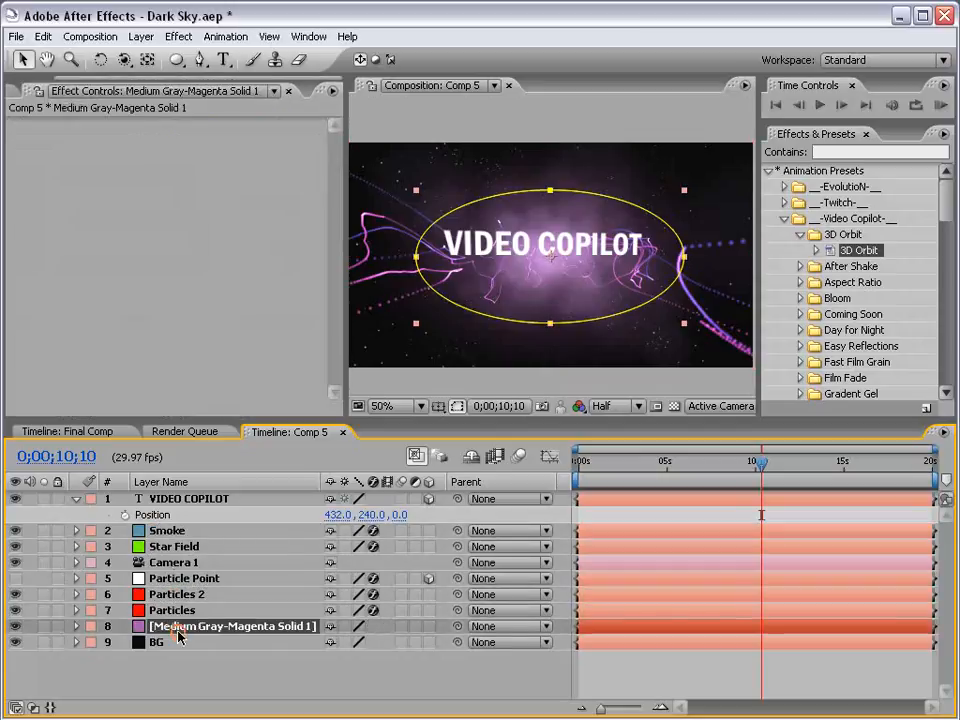
{"action": "key", "text": "Return"}
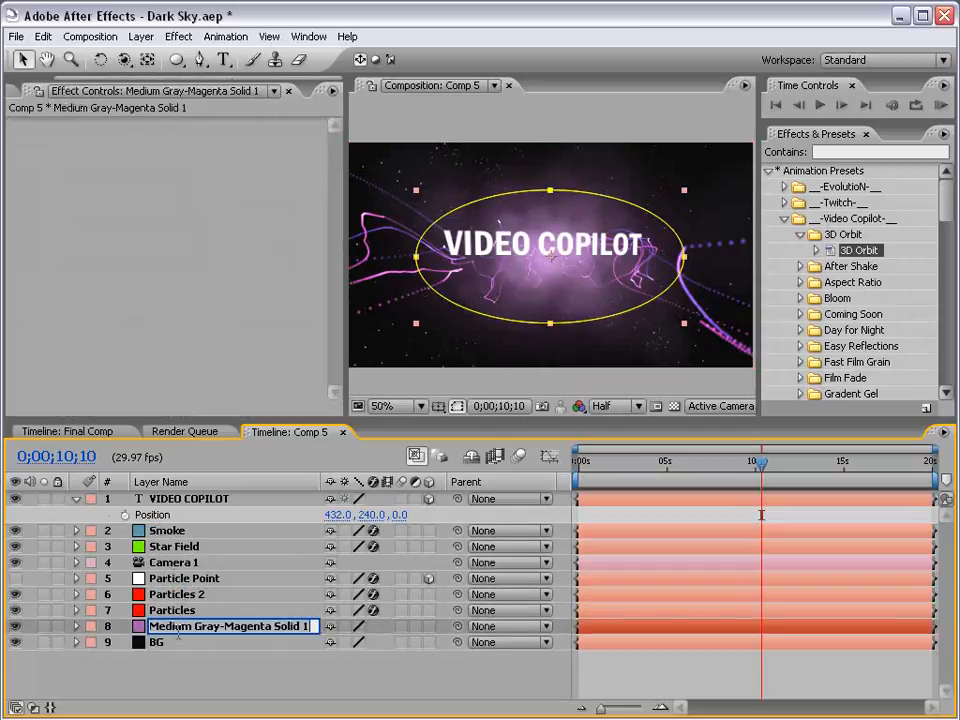
{"action": "type", "text": "BG Color"}
{"action": "key", "text": "Return"}
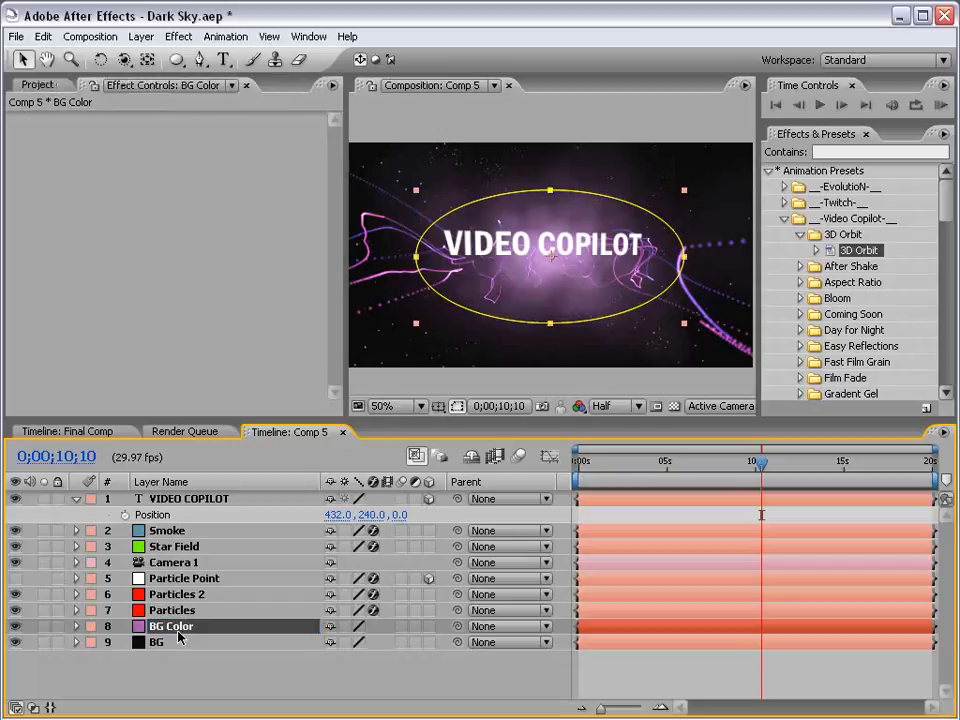
Show the layer blending modes and set the Smoke layer's mode to Add.
{"action": "left_click", "coordinate": [189, 670]}
{"action": "mouse_move", "coordinate": [164, 529]}
{"action": "left_mouse_down"}
{"action": "mouse_move", "coordinate": [166, 611]}
{"action": "mouse_move", "coordinate": [167, 536]}
{"action": "left_mouse_up"}
{"action": "key", "text": "F4"}
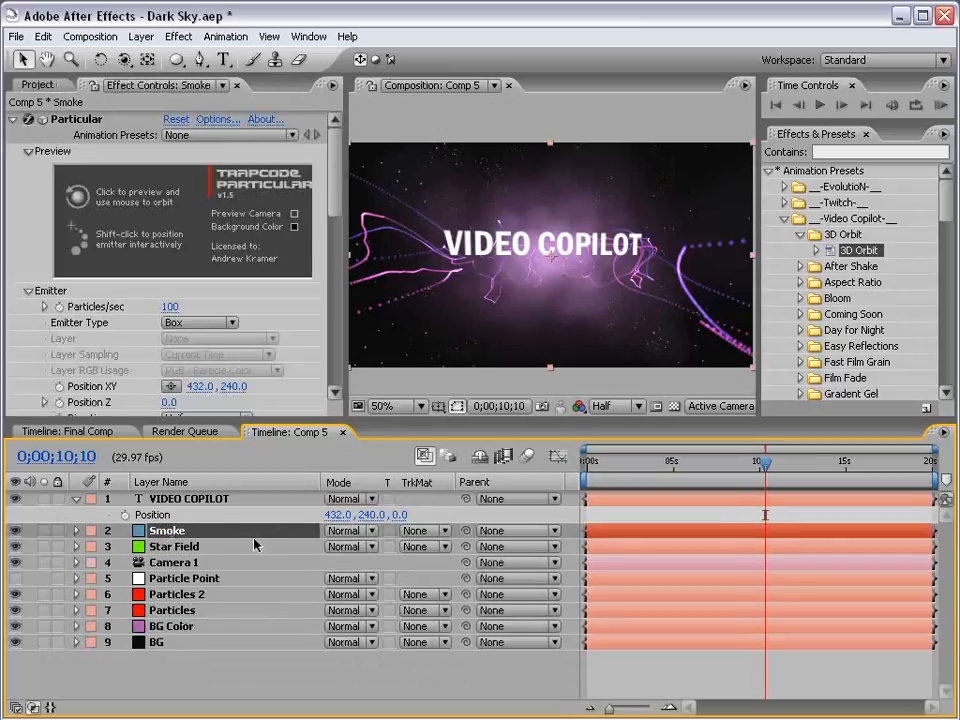
{"action": "left_click", "coordinate": [345, 531]}
{"action": "left_click", "coordinate": [358, 679]}
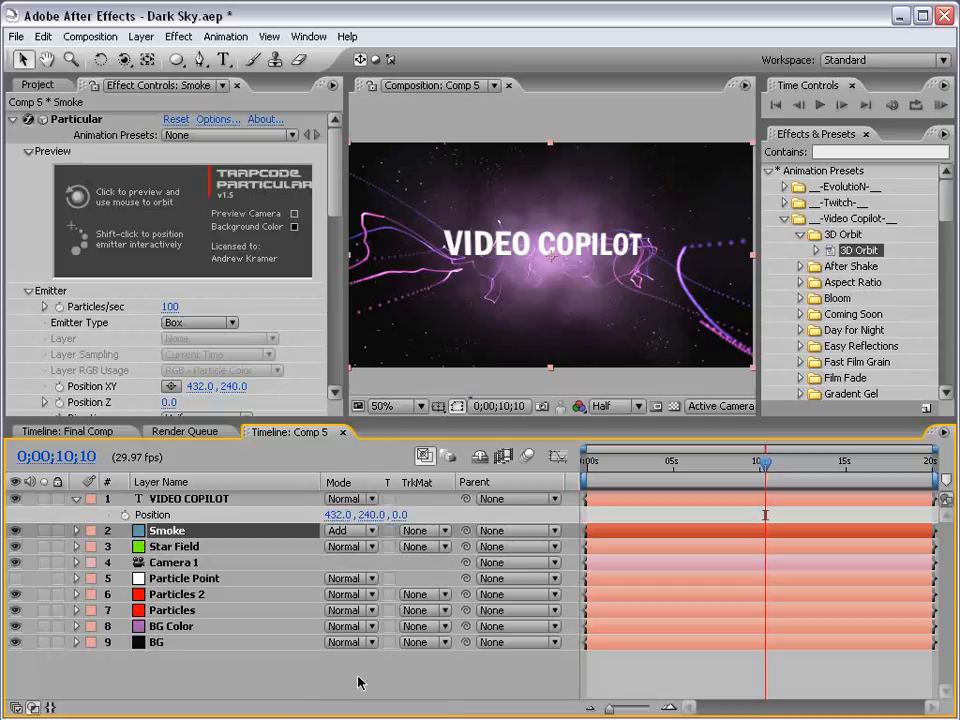
Set the Smoke layer's opacity to 75% and save the project.
{"action": "left_click", "coordinate": [200, 531]}
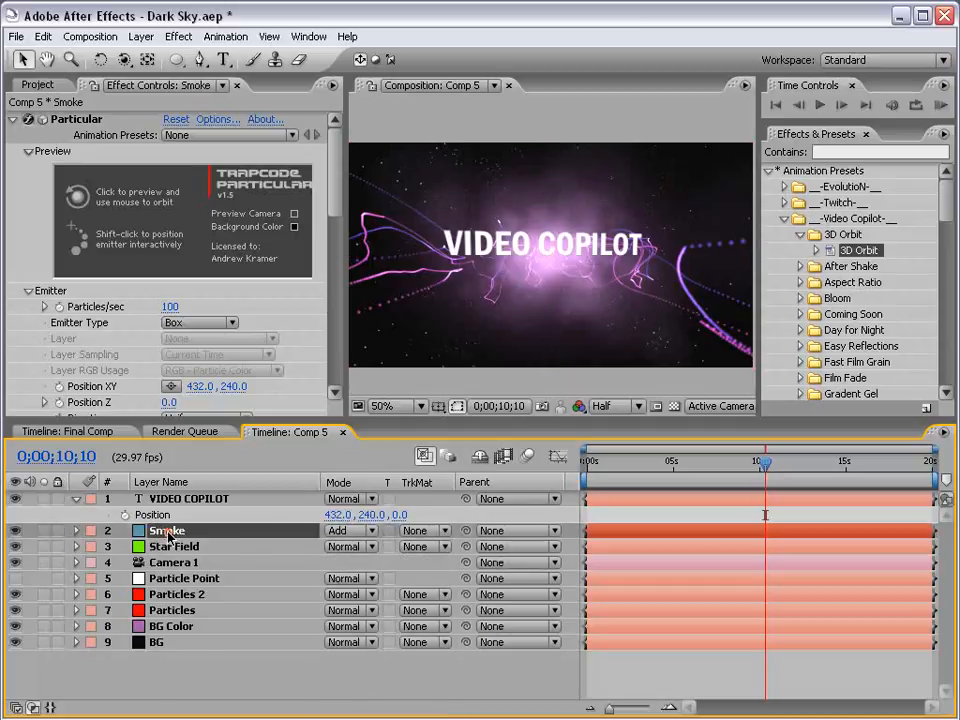
{"action": "key", "text": "t"}
{"action": "left_click", "coordinate": [336, 547]}
{"action": "key", "text": "Return"}
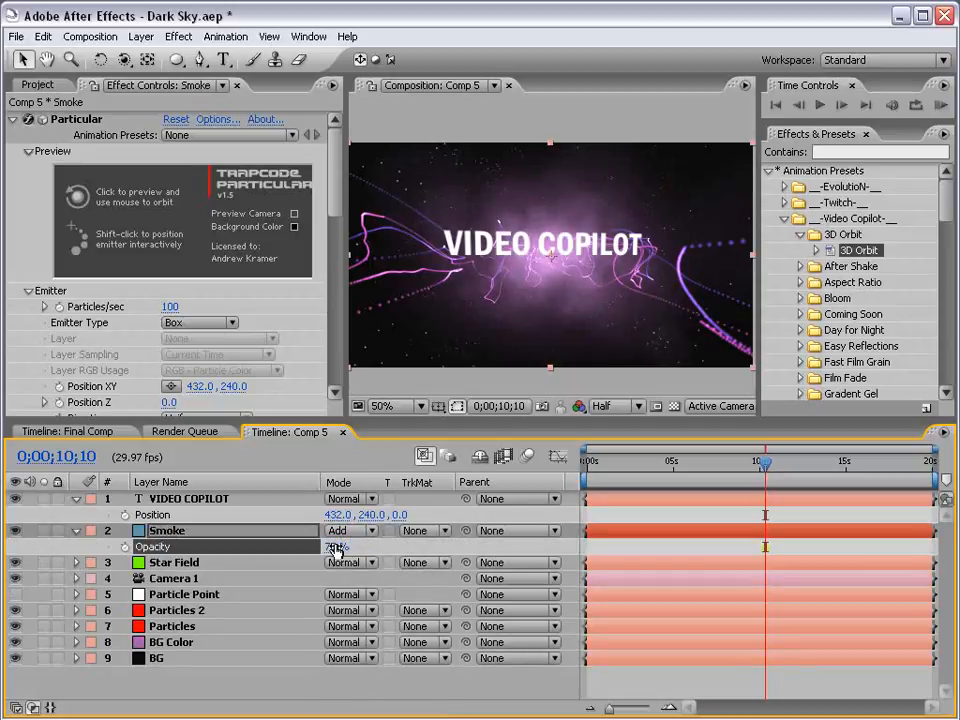
{"action": "key", "text": "F2"}
{"action": "key", "text": "ctrl+s"}
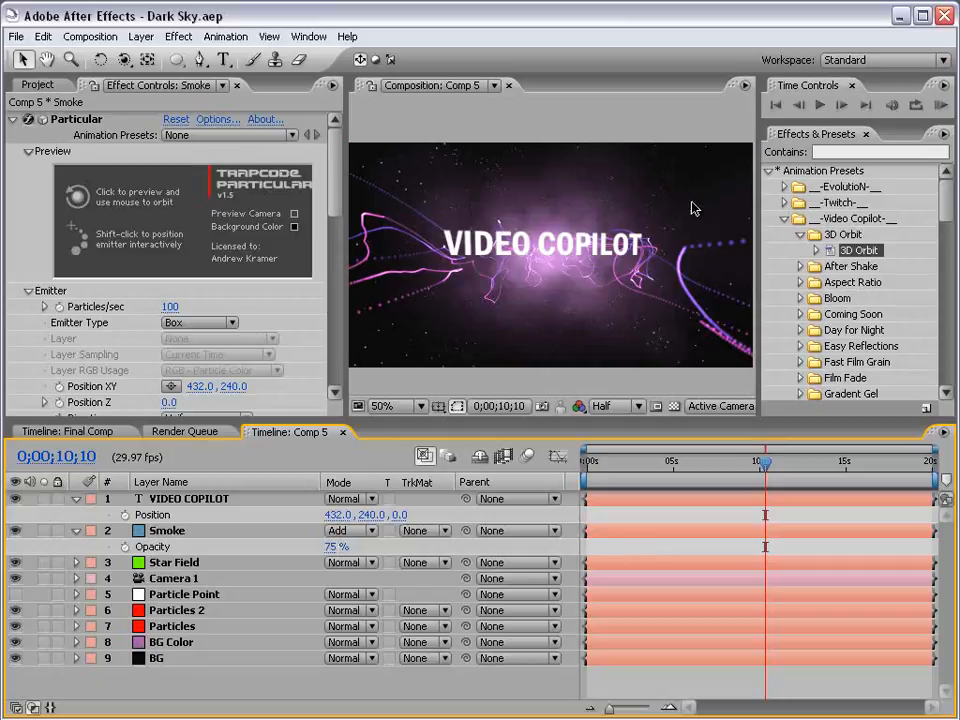
Create a new 864 by 480 solid in a deep royal blue colour.
{"action": "left_click", "coordinate": [141, 36]}
{"action": "mouse_move", "coordinate": [152, 56]}
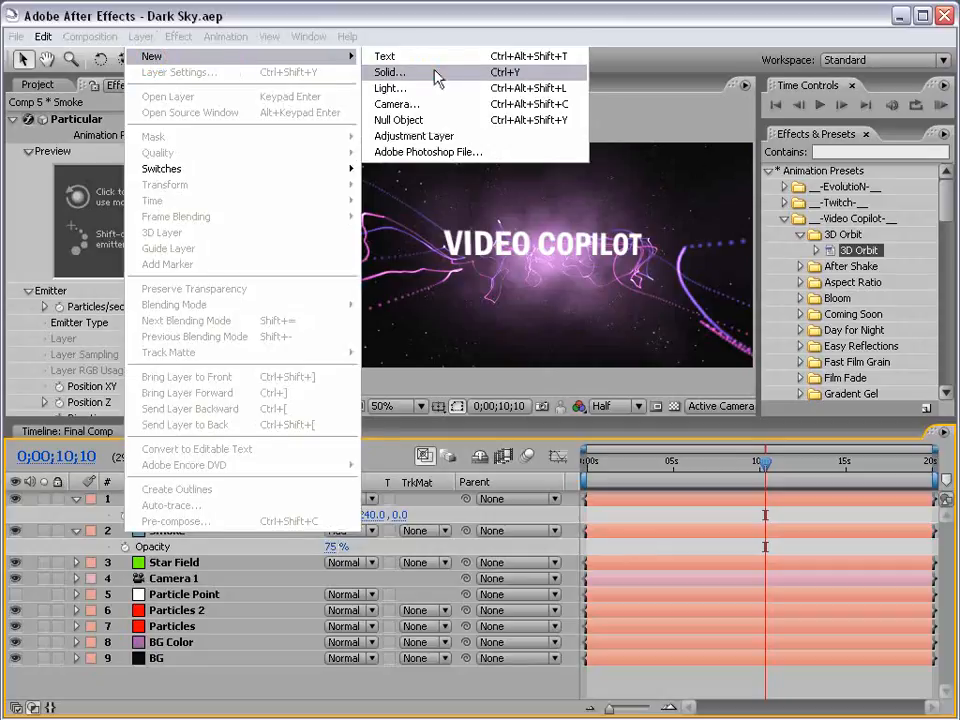
{"action": "left_click", "coordinate": [437, 74]}
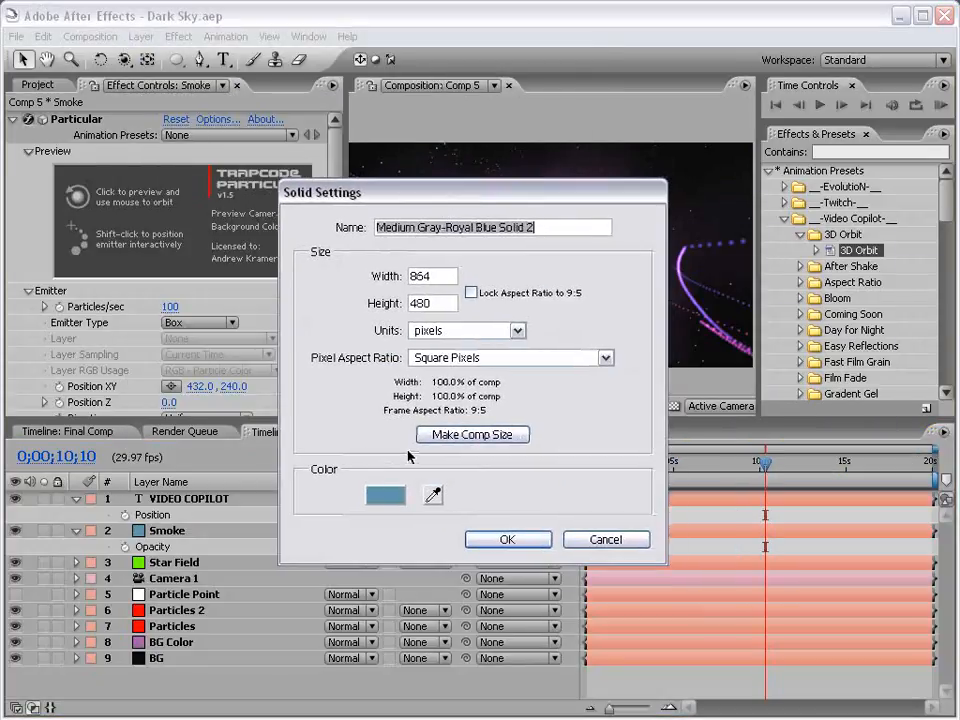
{"action": "left_click", "coordinate": [371, 493]}
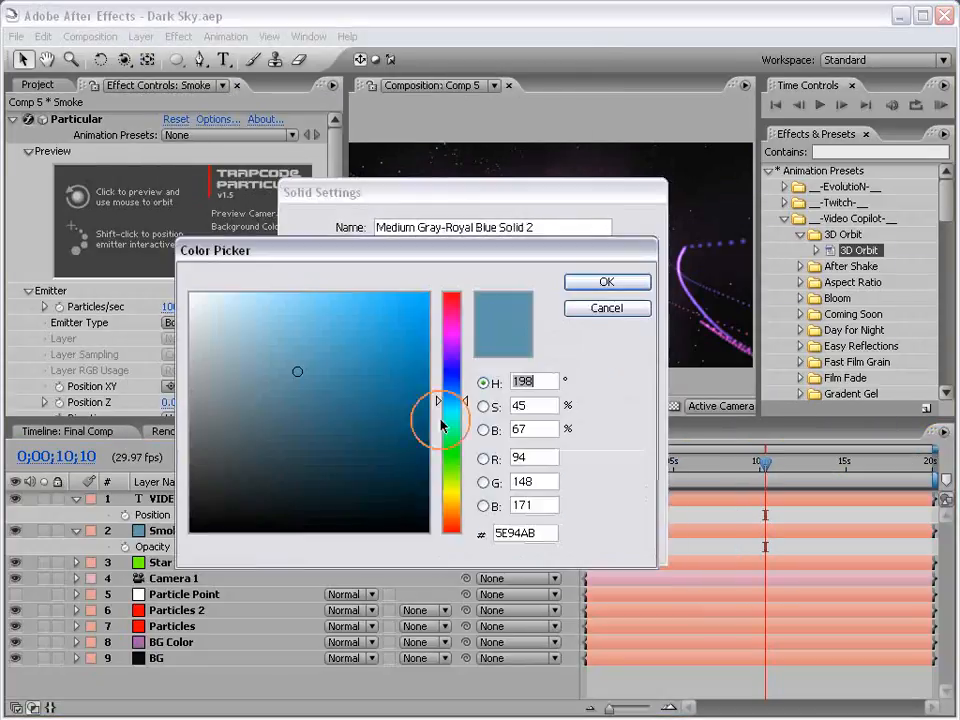
{"action": "left_click_drag", "start_coordinate": [399, 373], "coordinate": [441, 405]}
{"action": "left_click", "coordinate": [598, 283]}
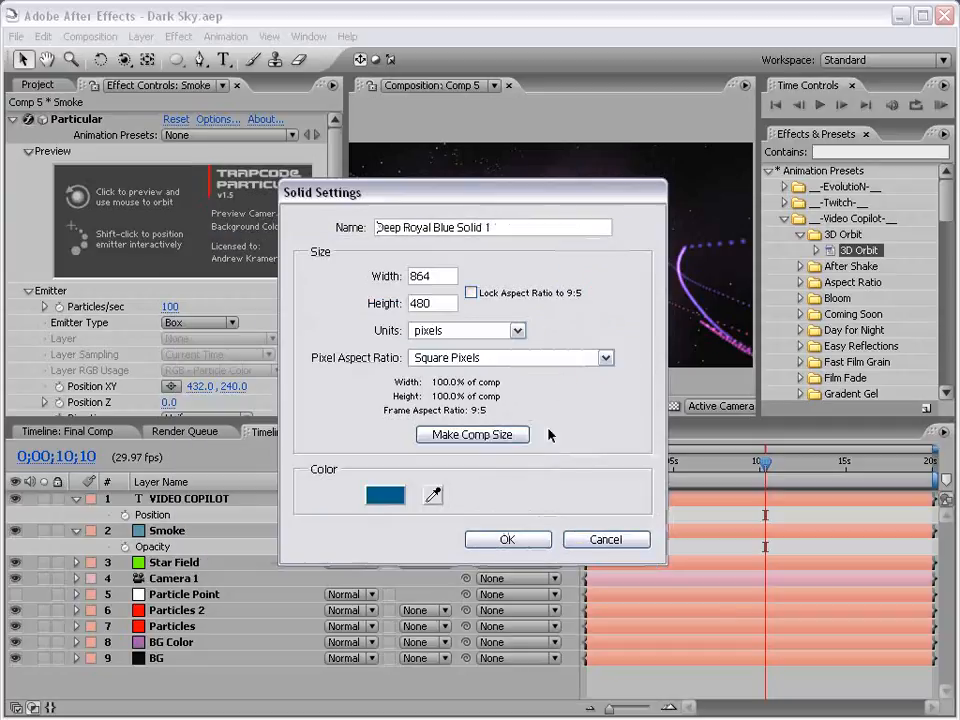
{"action": "left_click", "coordinate": [507, 539]}
Mask the blue solid with a wide rectangle over its upper edge and set the mask feather to 195 pixels.
{"action": "key", "text": "comma"}
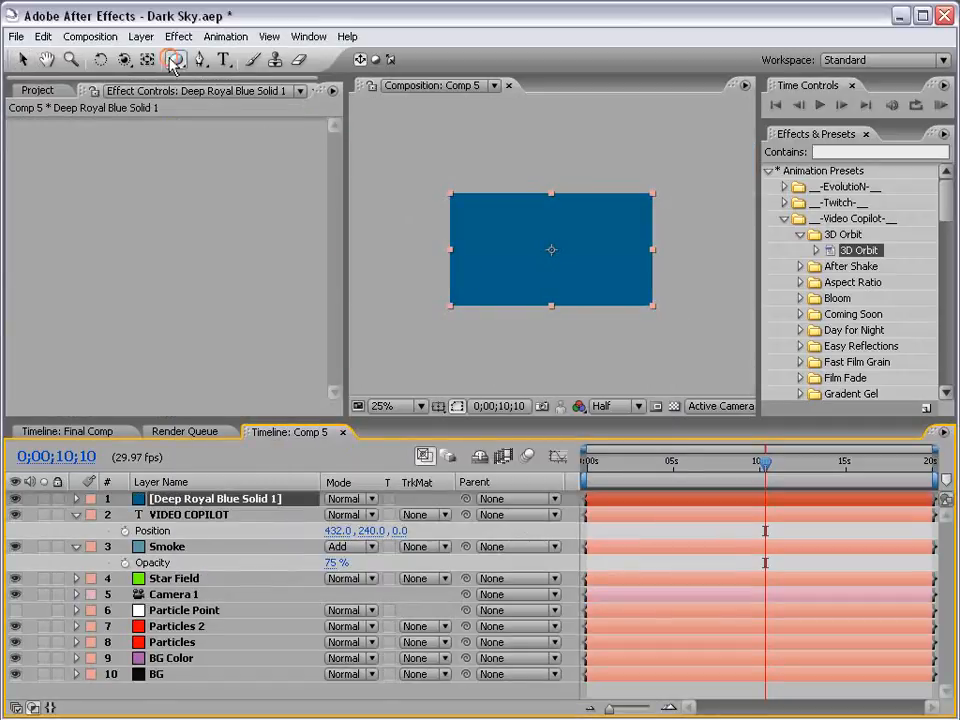
{"action": "left_click_drag", "start_coordinate": [175, 66], "coordinate": [200, 44]}
{"action": "left_click_drag", "start_coordinate": [400, 174], "coordinate": [722, 220]}
{"action": "key", "text": "f"}
{"action": "left_click_drag", "start_coordinate": [366, 531], "coordinate": [538, 514]}
{"action": "key", "text": "v"}
{"action": "left_click", "coordinate": [639, 521]}
{"action": "scroll", "coordinate": [566, 298], "scroll_direction": "up", "scroll_amount": 1}
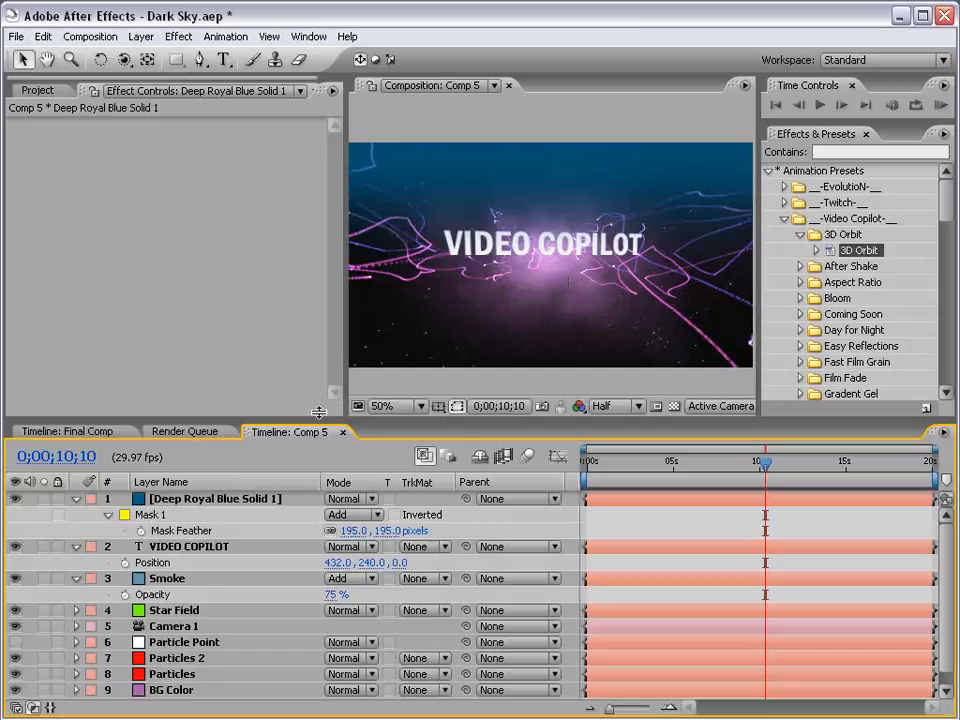
Set the opacity of the Deep Royal Blue Solid 1 layer to 44%.
{"action": "left_click", "coordinate": [213, 500]}
{"action": "key", "text": "t"}
{"action": "left_click", "coordinate": [335, 514]}
{"action": "type", "text": "20"}
{"action": "key", "text": "Return"}
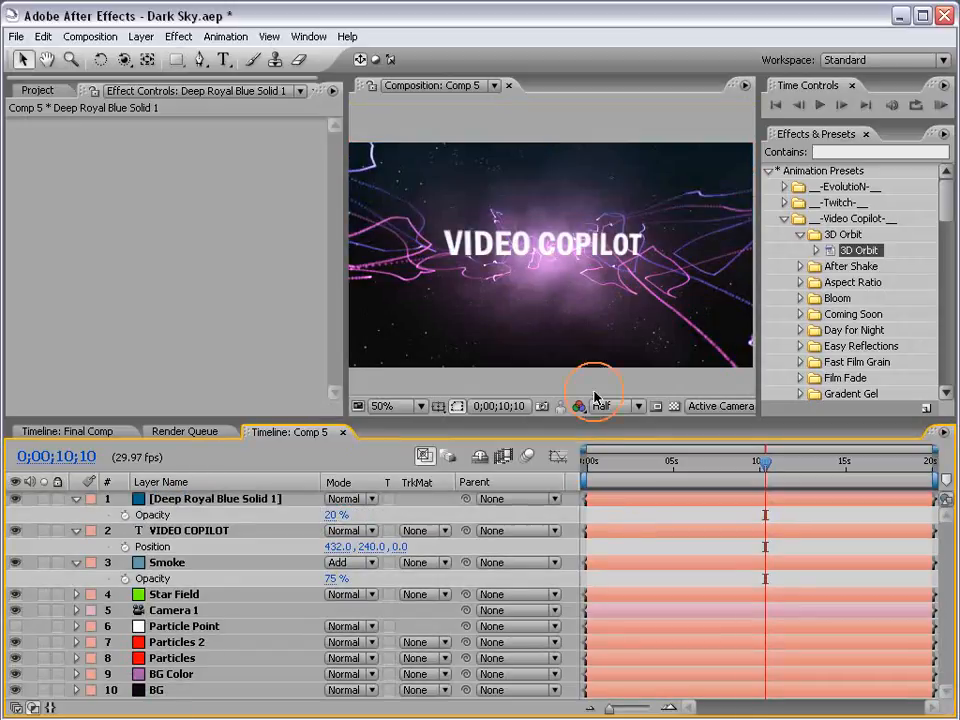
{"action": "left_click_drag", "start_coordinate": [343, 514], "coordinate": [356, 514]}
{"action": "left_click", "coordinate": [634, 520]}
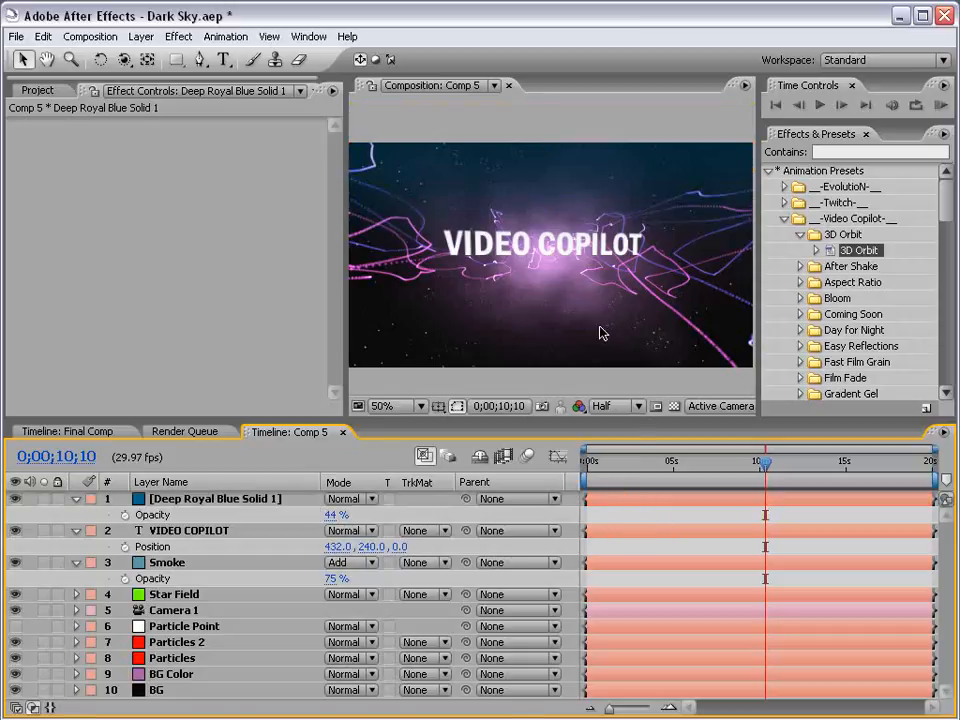
Check the composition in an enlarged view and save the project.
{"action": "key", "text": "grave"}
{"action": "key", "text": "period"}
{"action": "key", "text": "comma"}
{"action": "key", "text": "grave"}
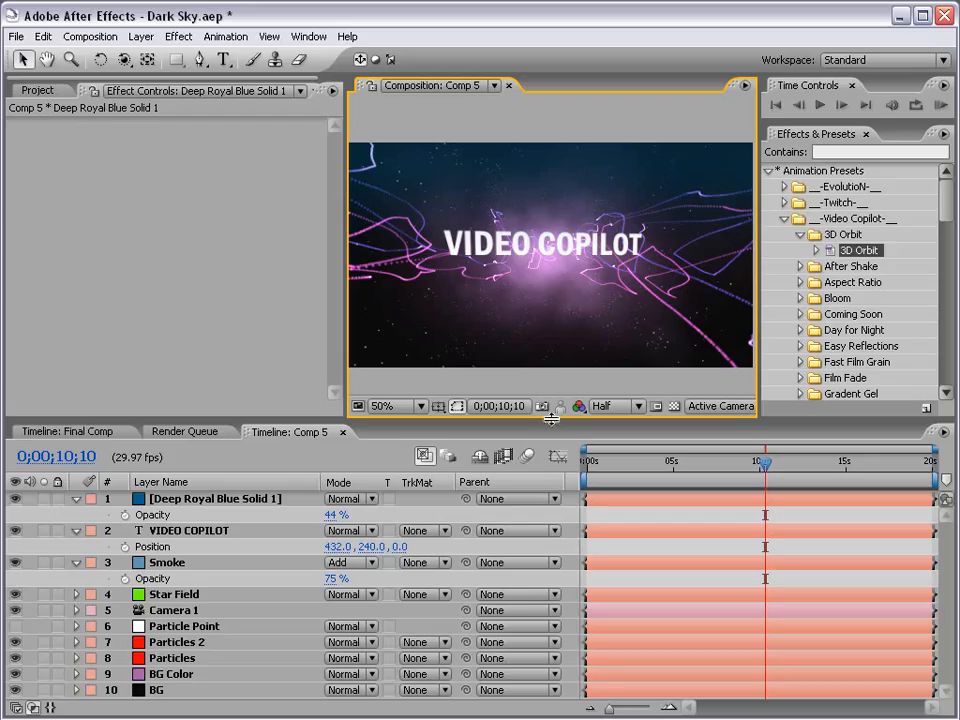
{"action": "key", "text": "ctrl+s"}
Add a new adjustment layer on top of the composition and apply the Stylize Glow effect to it.
{"action": "left_click", "coordinate": [141, 36]}
{"action": "mouse_move", "coordinate": [150, 56]}
{"action": "left_click", "coordinate": [538, 137]}
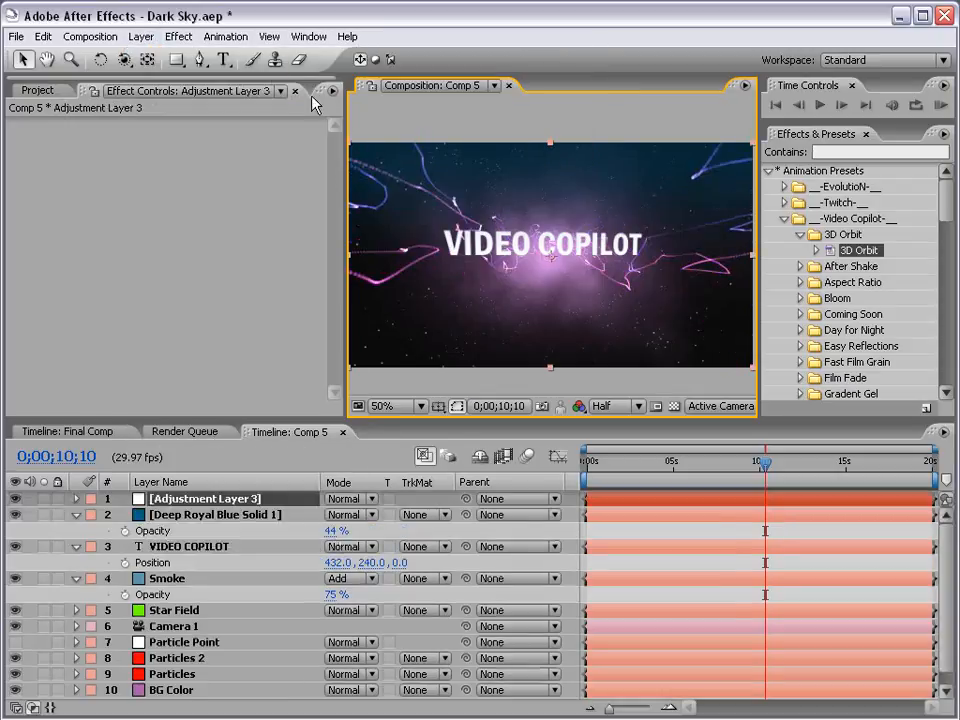
{"action": "left_click", "coordinate": [180, 36]}
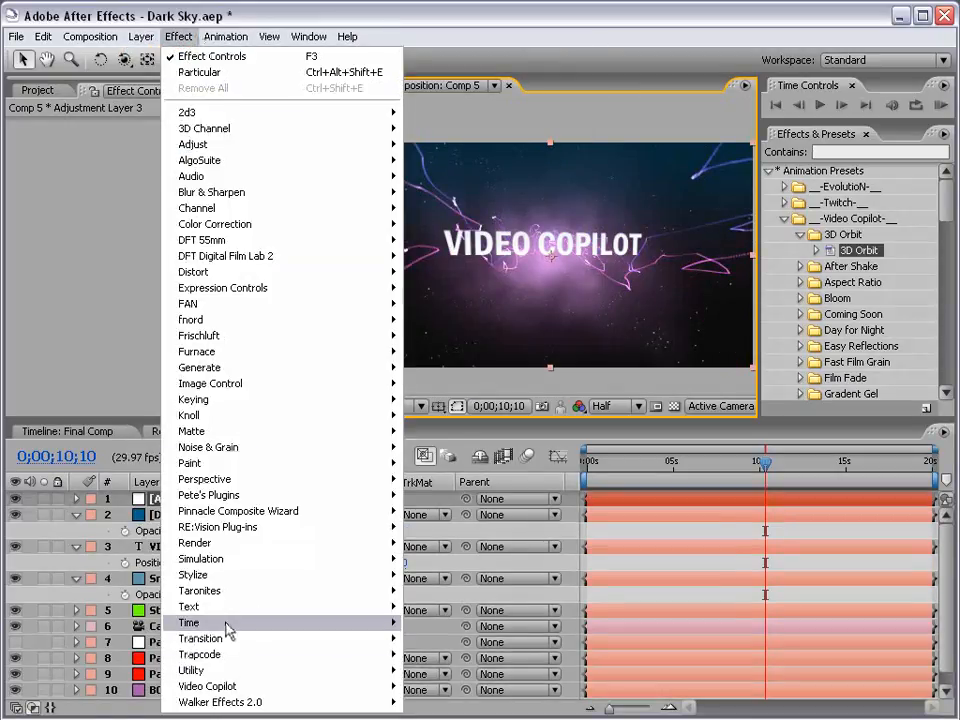
{"action": "mouse_move", "coordinate": [230, 578]}
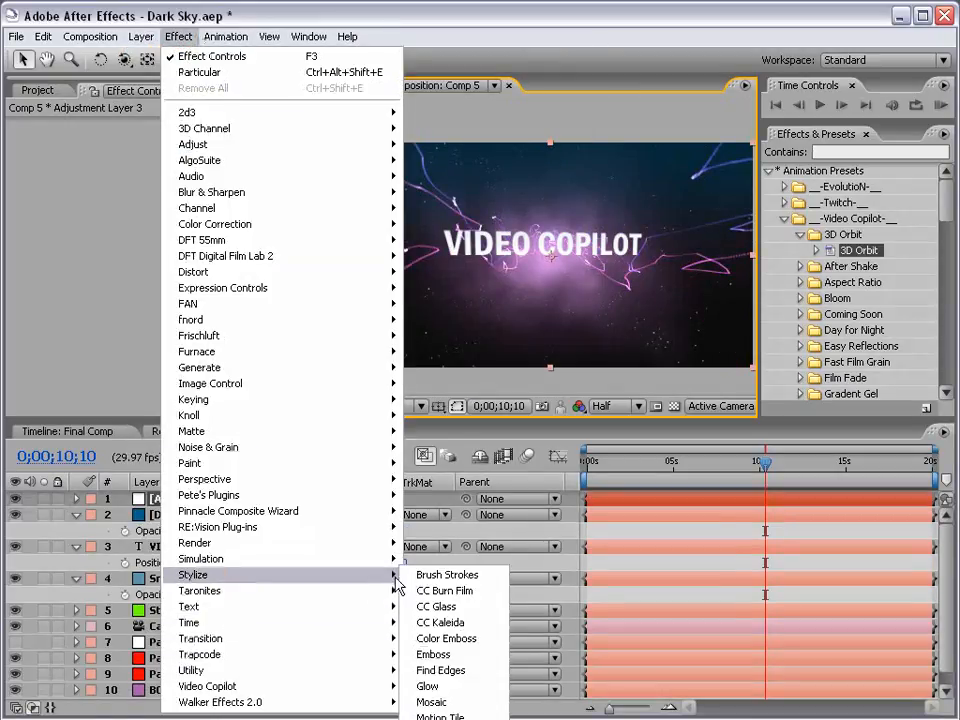
{"action": "left_click", "coordinate": [427, 687]}
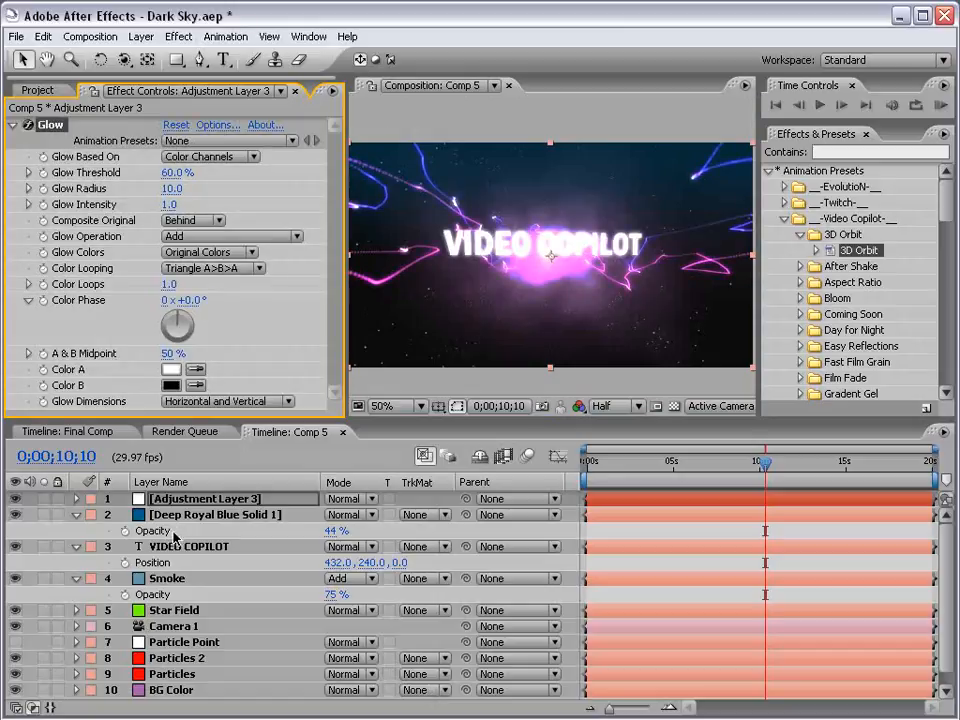
Move the VIDEO COPILOT layer above the adjustment layer and rename the adjustment layer as Glow.
{"action": "left_click_drag", "start_coordinate": [175, 547], "coordinate": [178, 500]}
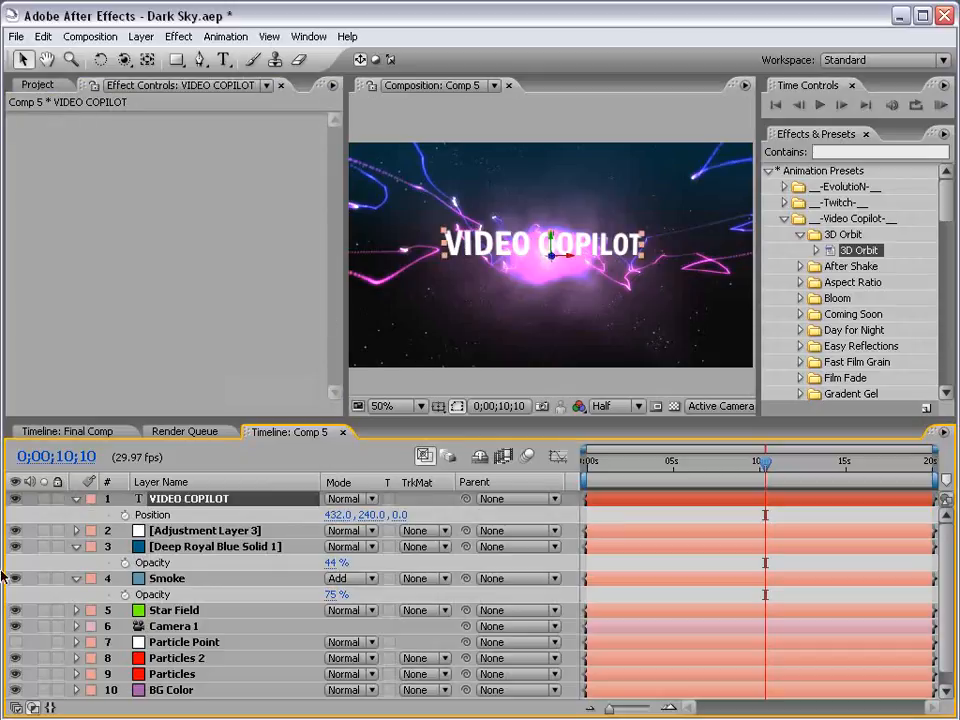
{"action": "left_click", "coordinate": [183, 531]}
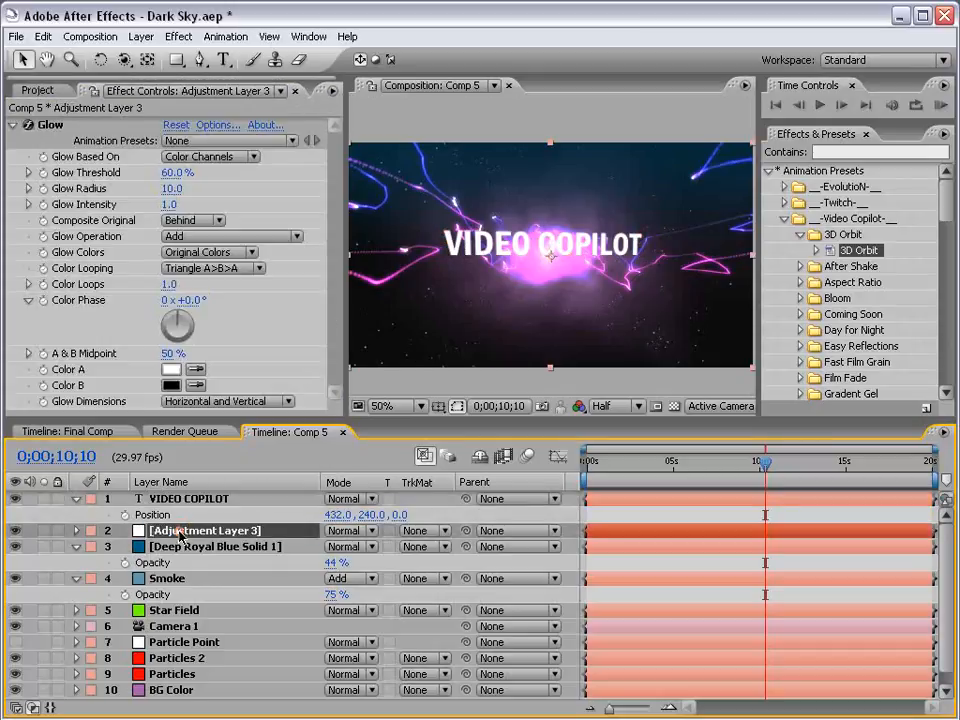
{"action": "key", "text": "Return"}
{"action": "type", "text": "Glow"}
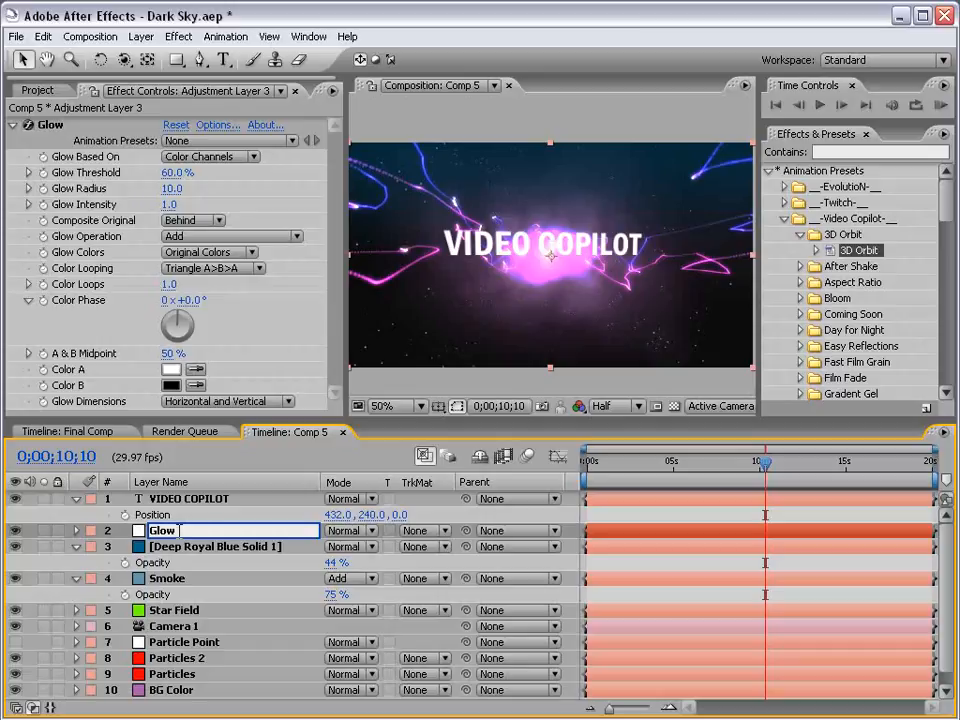
Set the Glow effect's radius to 25, its intensity to 0.5 and its threshold to 64.7%.
{"action": "left_click", "coordinate": [172, 187]}
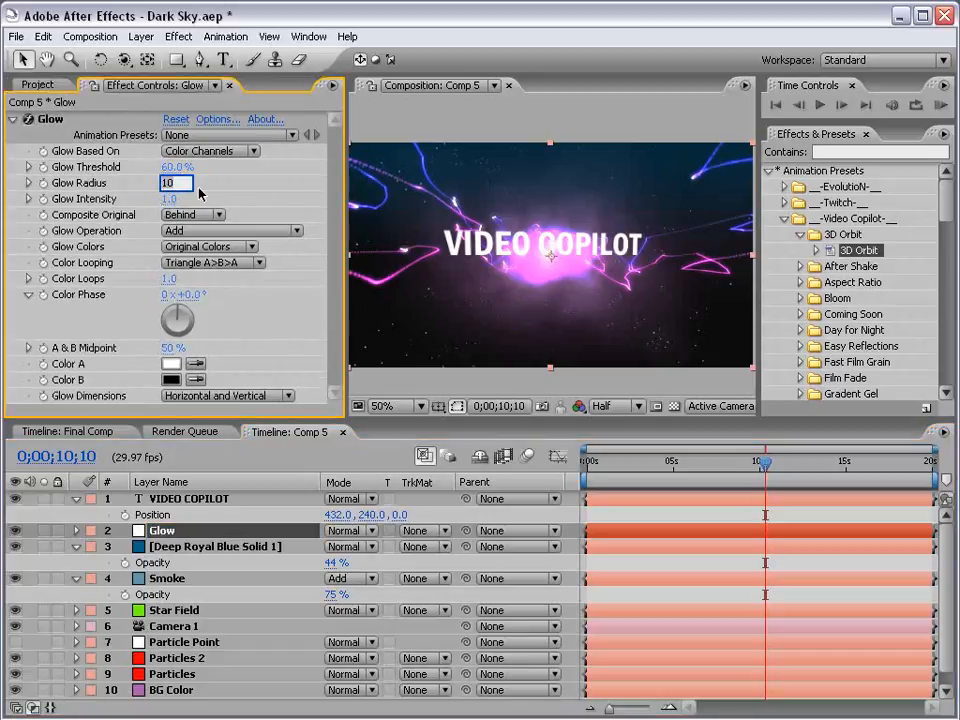
{"action": "type", "text": "25"}
{"action": "key", "text": "Return"}
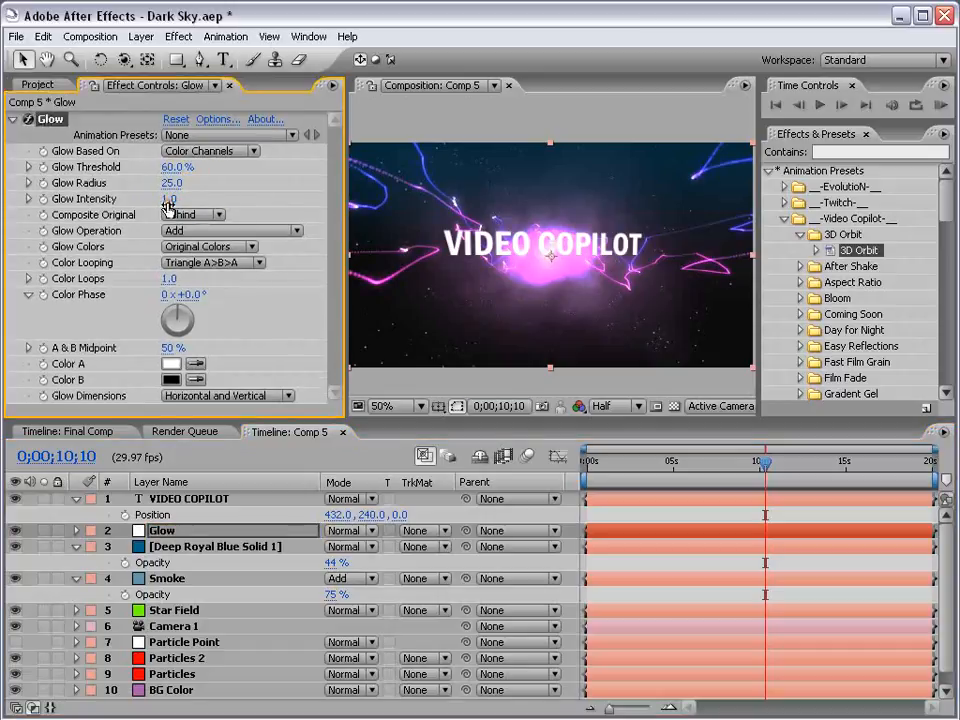
{"action": "left_click", "coordinate": [168, 199]}
{"action": "type", "text": ".5"}
{"action": "key", "text": "Return"}
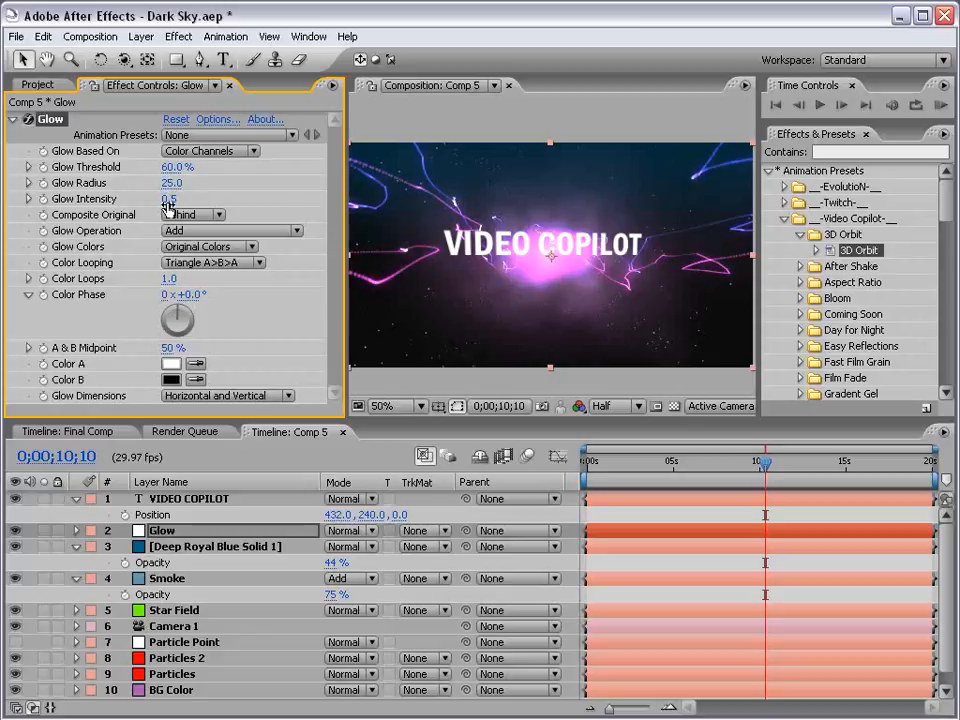
{"action": "left_click_drag", "start_coordinate": [176, 167], "coordinate": [186, 167]}
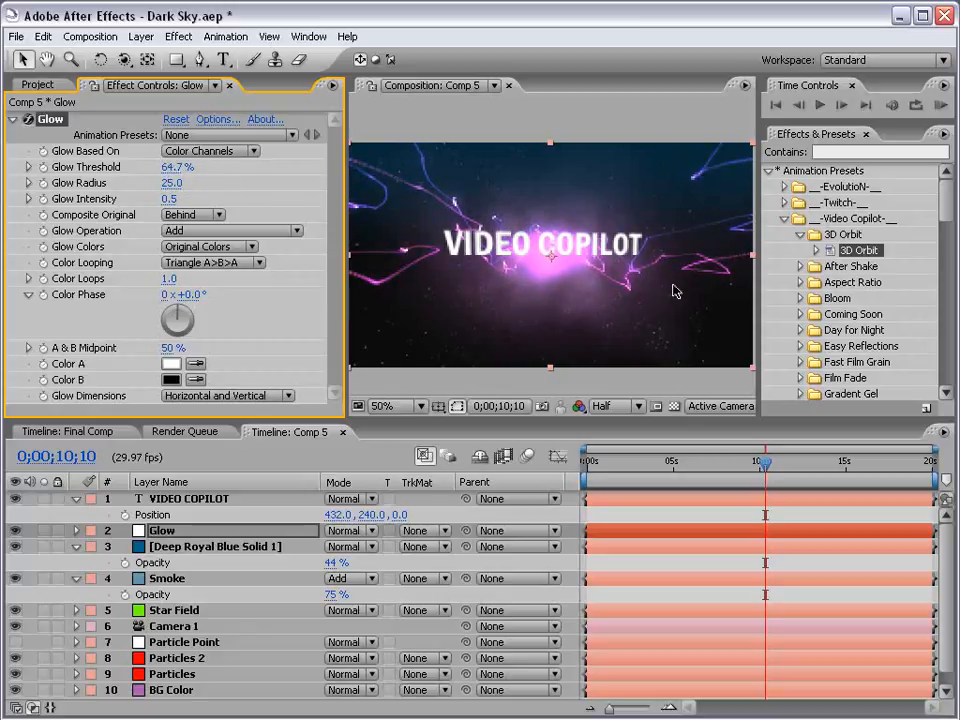
Set the BG Color layer's opacity to 43%.
{"action": "scroll", "coordinate": [183, 677], "scroll_direction": "down", "scroll_amount": 1}
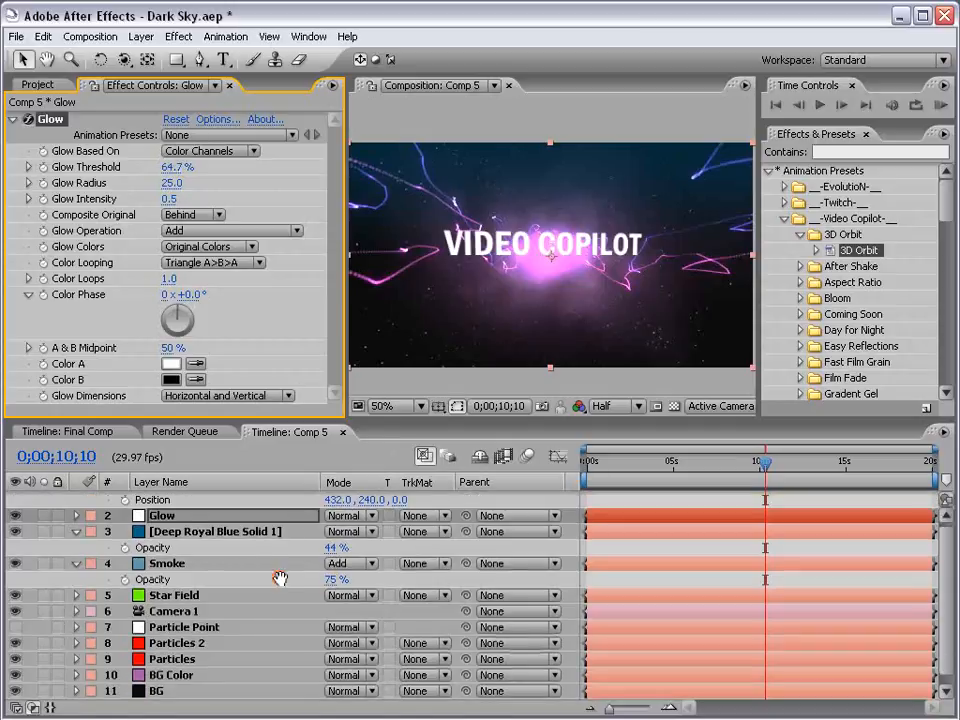
{"action": "left_click", "coordinate": [225, 675]}
{"action": "key", "text": "t"}
{"action": "mouse_move", "coordinate": [326, 691]}
{"action": "left_mouse_down"}
{"action": "mouse_move", "coordinate": [336, 705]}
{"action": "mouse_move", "coordinate": [318, 700]}
{"action": "mouse_move", "coordinate": [331, 700]}
{"action": "left_mouse_up"}
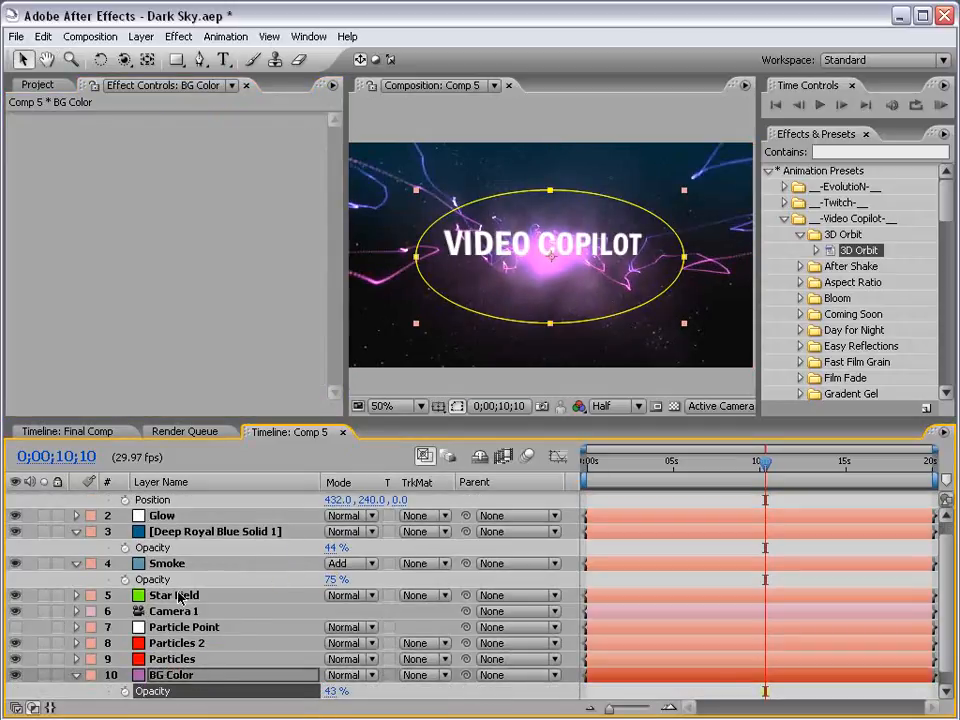
Lower the Smoke layer's opacity to 66%.
{"action": "left_click", "coordinate": [167, 563]}
{"action": "left_click_drag", "start_coordinate": [336, 579], "coordinate": [316, 580]}
{"action": "left_click_drag", "start_coordinate": [319, 580], "coordinate": [328, 580]}
{"action": "key", "text": "F2"}
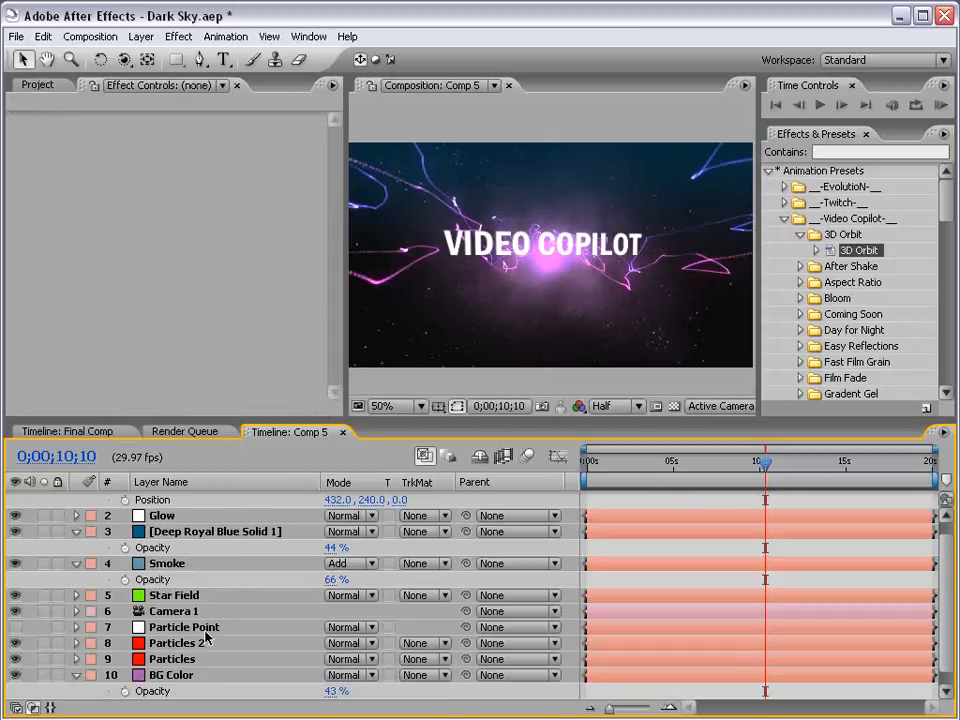
Change the Smoke layer's Particular particle color to a saturated magenta, E044E6.
{"action": "left_click", "coordinate": [166, 565]}
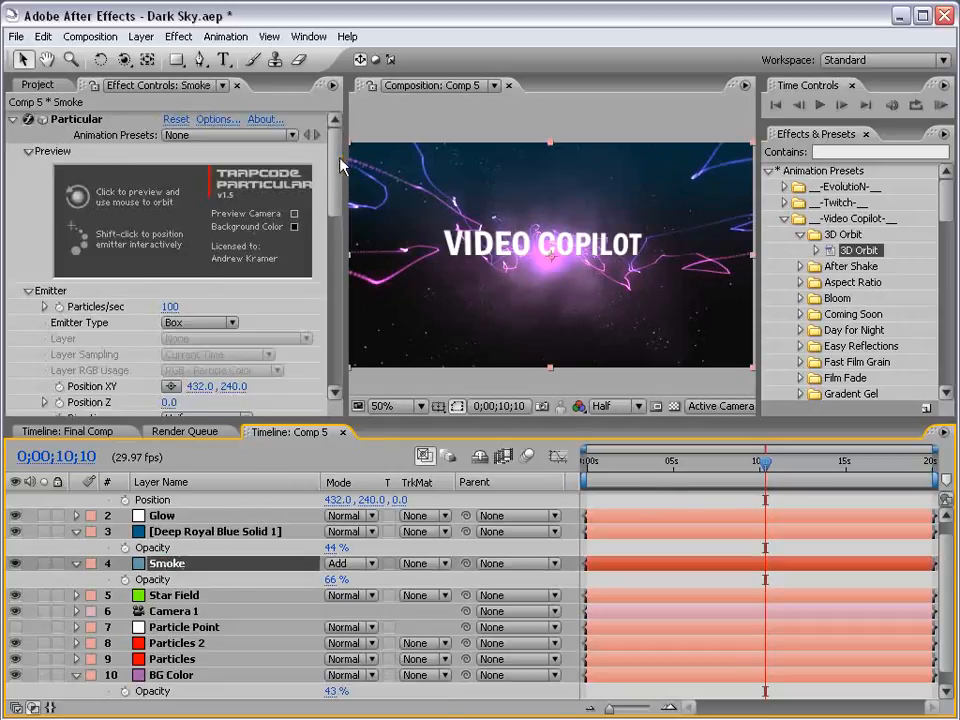
{"action": "mouse_move", "coordinate": [340, 165]}
{"action": "left_mouse_down"}
{"action": "mouse_move", "coordinate": [321, 321]}
{"action": "mouse_move", "coordinate": [367, 311]}
{"action": "mouse_move", "coordinate": [360, 317]}
{"action": "left_mouse_up"}
{"action": "left_click", "coordinate": [168, 291]}
{"action": "left_click_drag", "start_coordinate": [441, 339], "coordinate": [456, 337]}
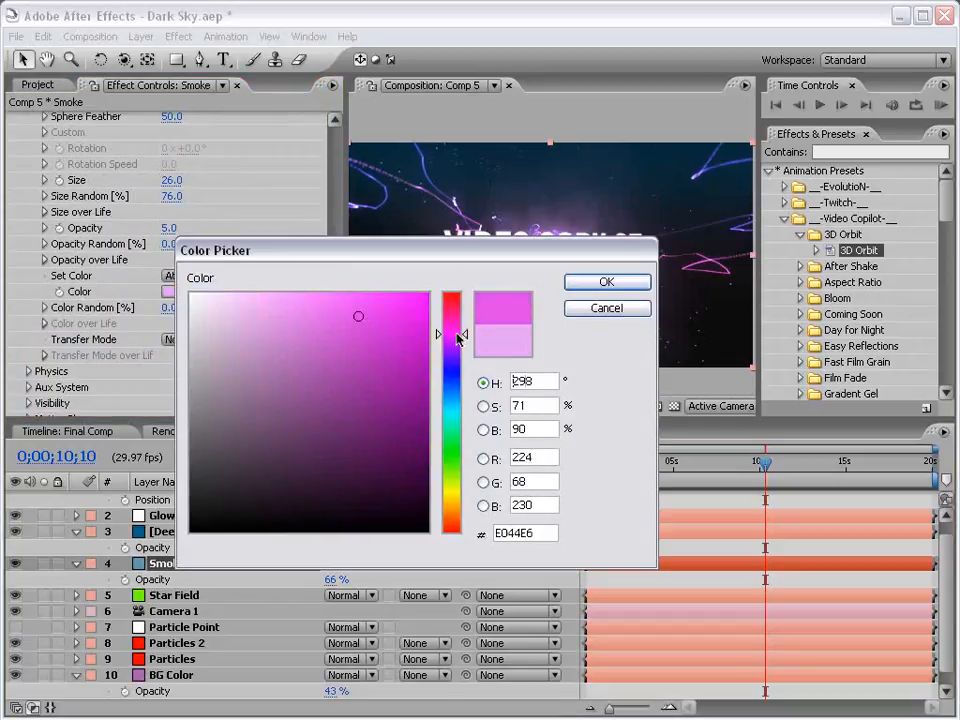
{"action": "left_click", "coordinate": [604, 281]}
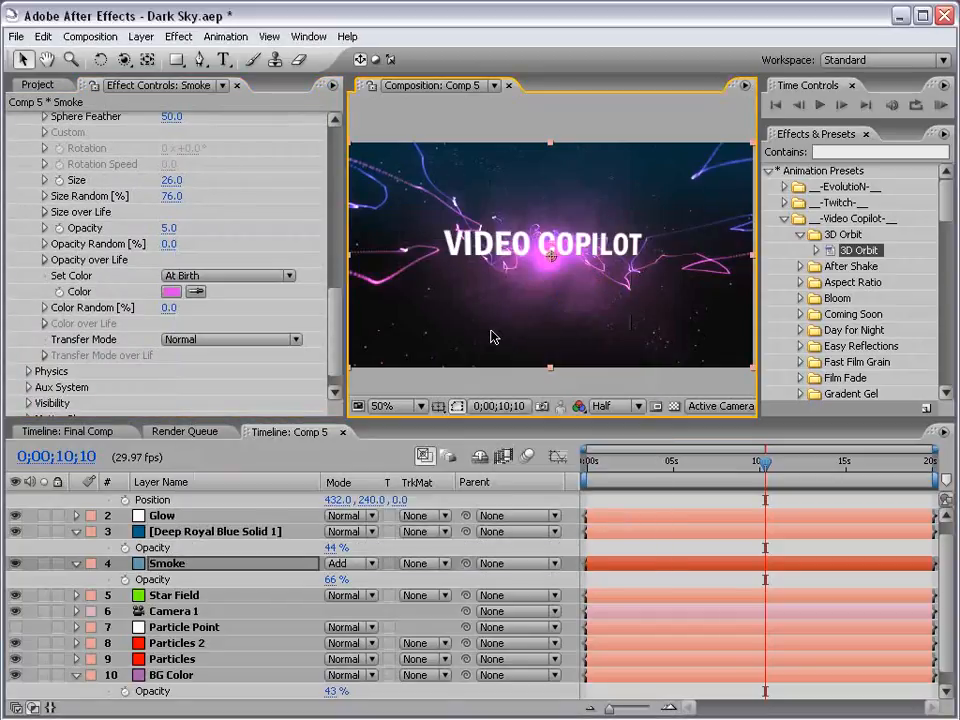
Set the Smoke emitter's Emitter Size Z to 208.
{"action": "left_click_drag", "start_coordinate": [334, 322], "coordinate": [332, 253]}
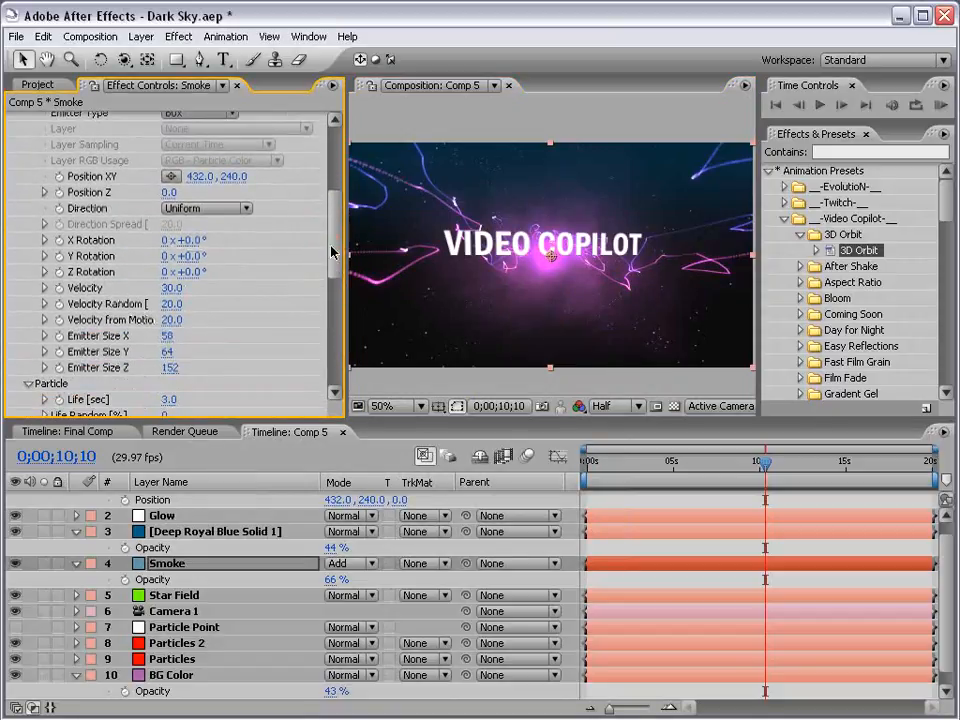
{"action": "left_click_drag", "start_coordinate": [170, 368], "coordinate": [224, 365]}
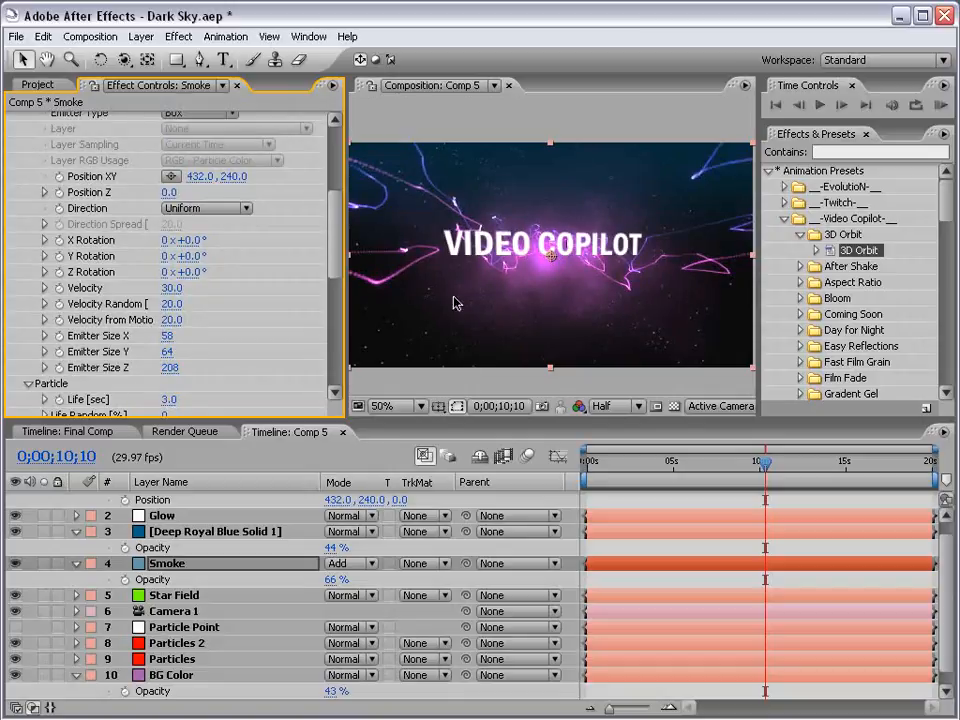
{"action": "scroll", "coordinate": [337, 256], "scroll_direction": "down", "scroll_amount": 1}
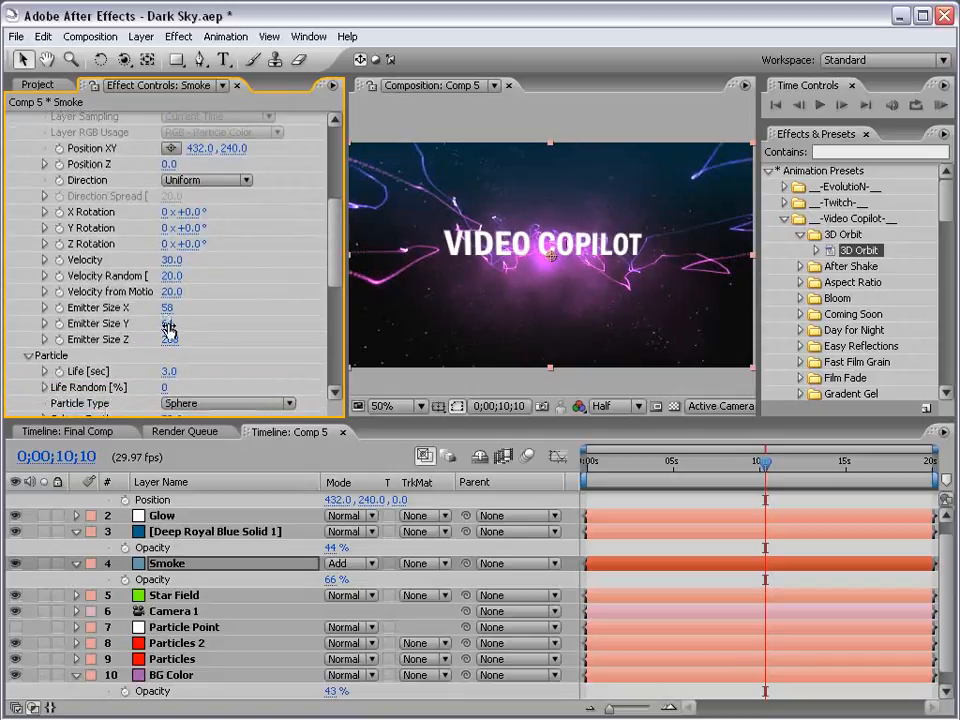
Orbit the camera around the title to view the scene from the side, and undo the camera move.
{"action": "key", "text": "c"}
{"action": "left_click_drag", "start_coordinate": [471, 255], "coordinate": [552, 260]}
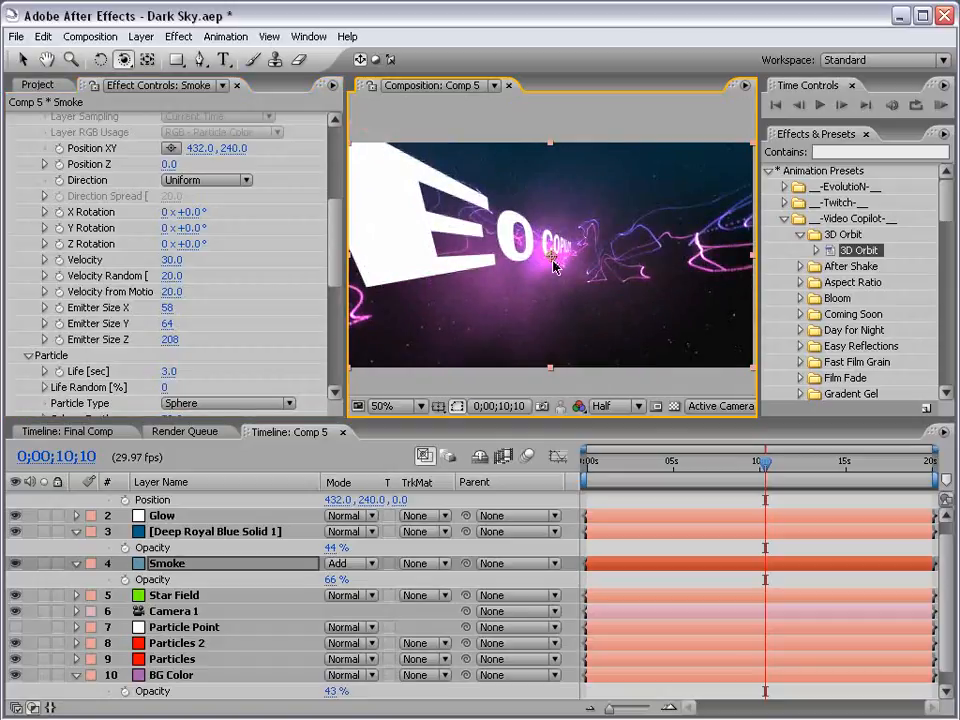
{"action": "key", "text": "ctrl+z"}
{"action": "key", "text": "v"}
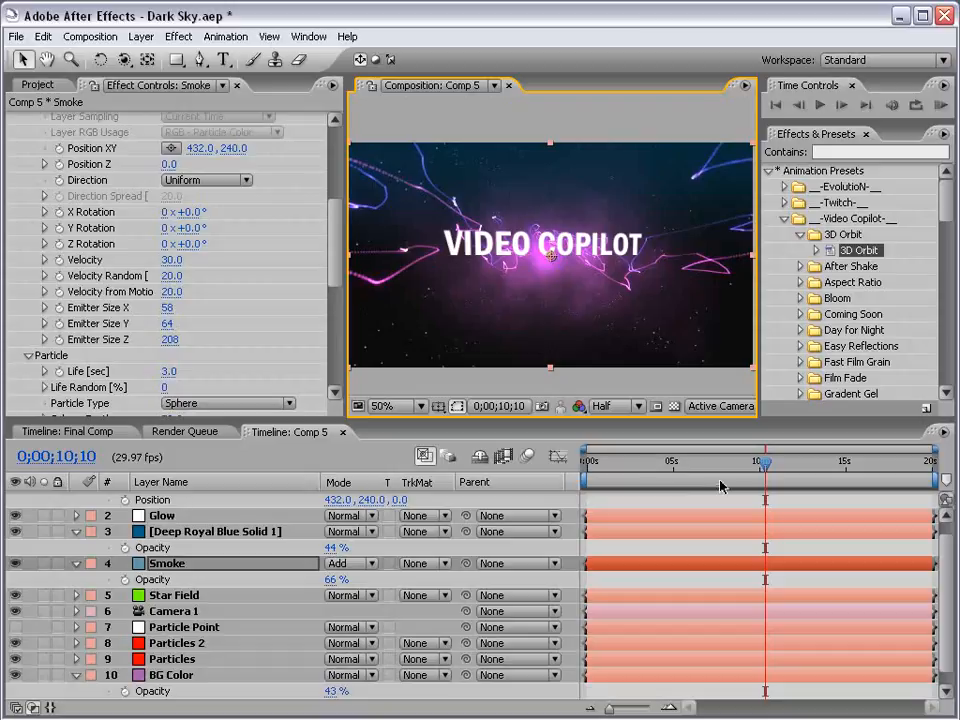
Apply a Ramp effect to the VIDEO COPILOT text layer and sample its start color from the pink glow behind the title.
{"action": "scroll", "coordinate": [720, 486], "scroll_direction": "up", "scroll_amount": 1}
{"action": "left_click", "coordinate": [188, 498]}
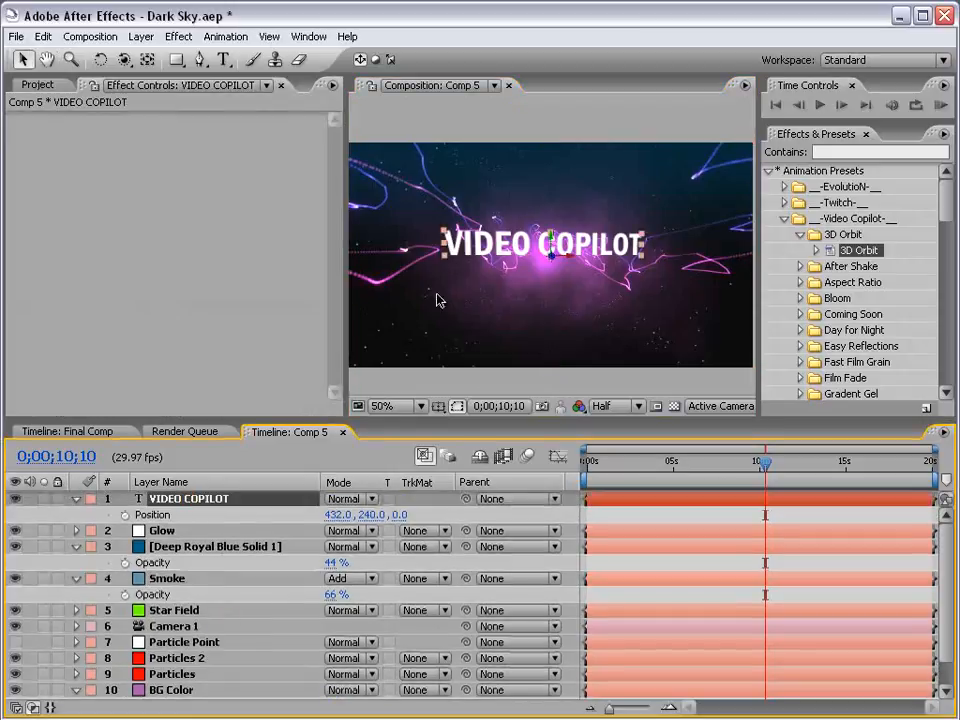
{"action": "left_click", "coordinate": [178, 36]}
{"action": "left_click", "coordinate": [372, 377]}
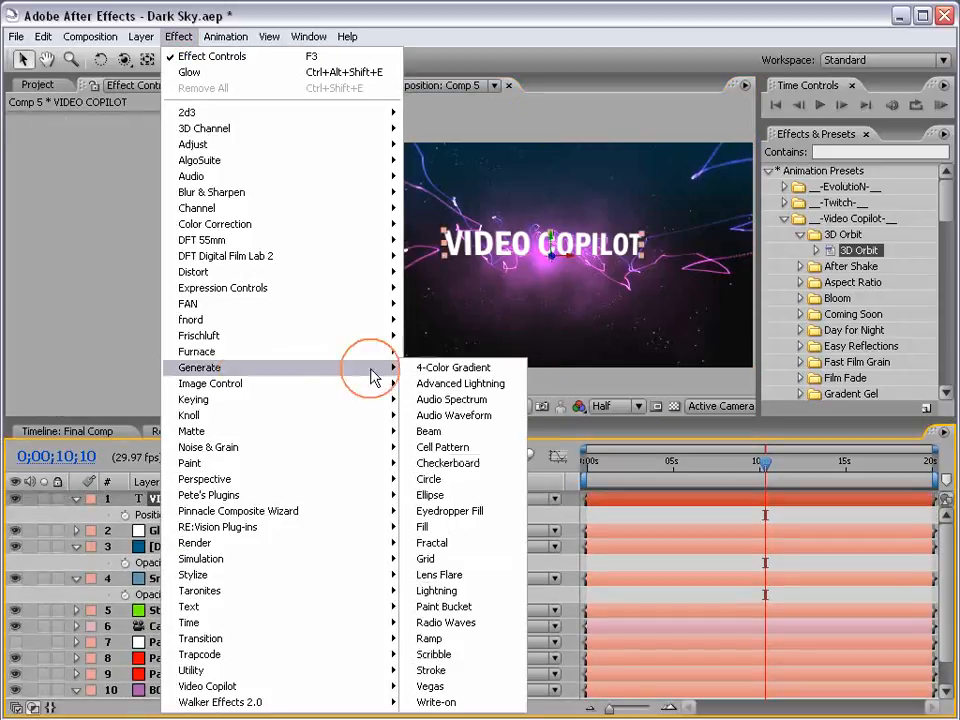
{"action": "left_click", "coordinate": [429, 638]}
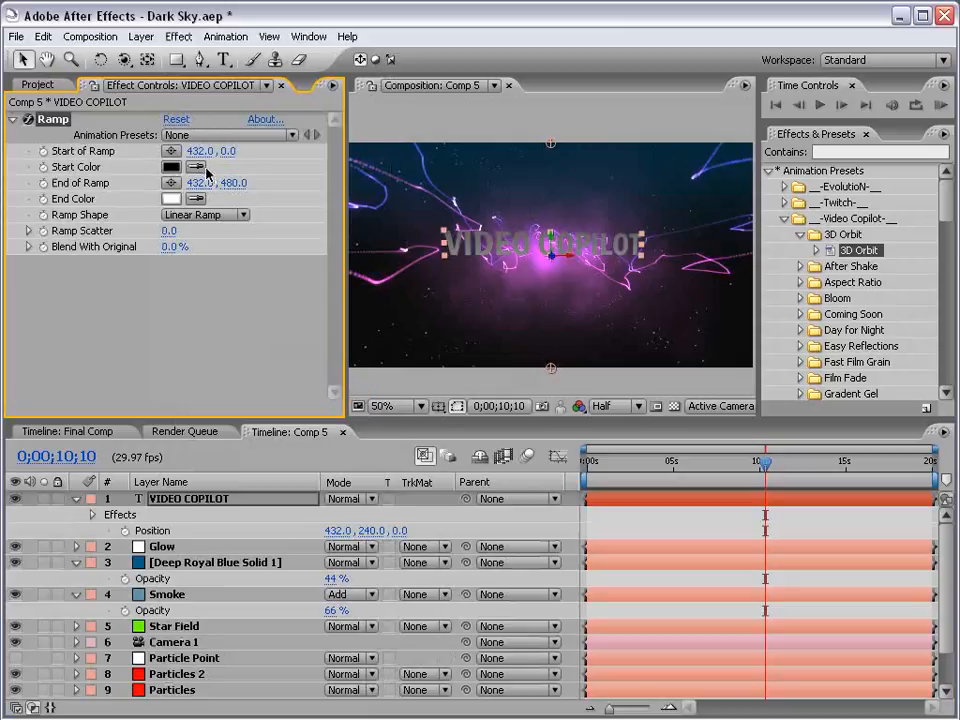
{"action": "left_click", "coordinate": [201, 168]}
{"action": "left_click", "coordinate": [548, 265]}
Position the title's ramp around the text, with its start at 432, 114 and its end at 432, 254.
{"action": "left_click_drag", "start_coordinate": [550, 366], "coordinate": [553, 279]}
{"action": "left_click_drag", "start_coordinate": [556, 150], "coordinate": [551, 208]}
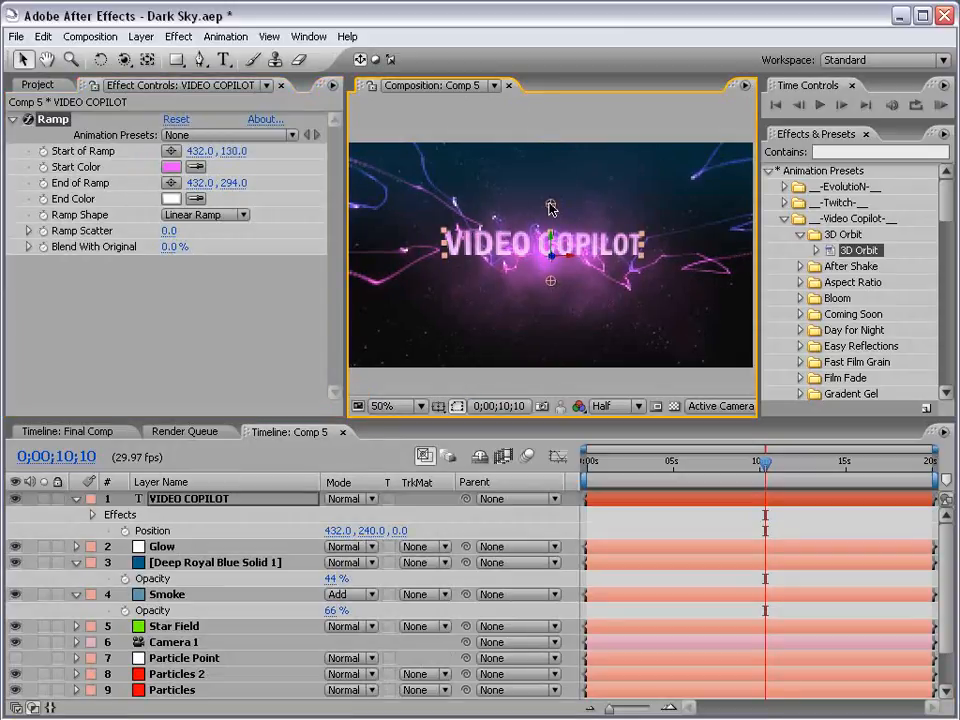
{"action": "left_click_drag", "start_coordinate": [555, 289], "coordinate": [551, 265]}
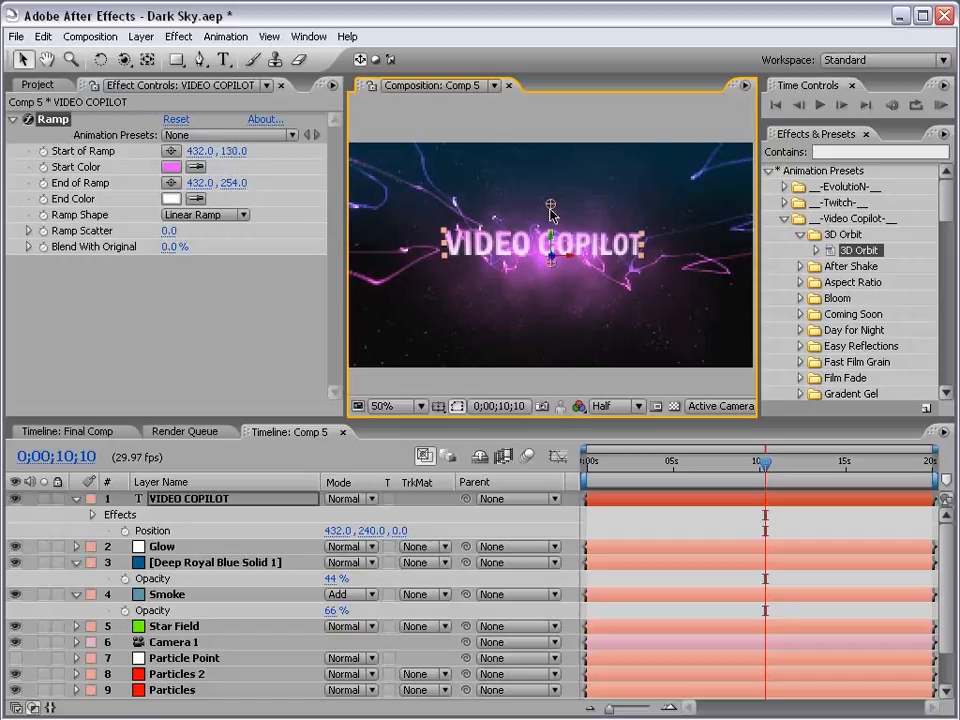
{"action": "left_click_drag", "start_coordinate": [551, 208], "coordinate": [553, 200]}
{"action": "left_click", "coordinate": [628, 525]}
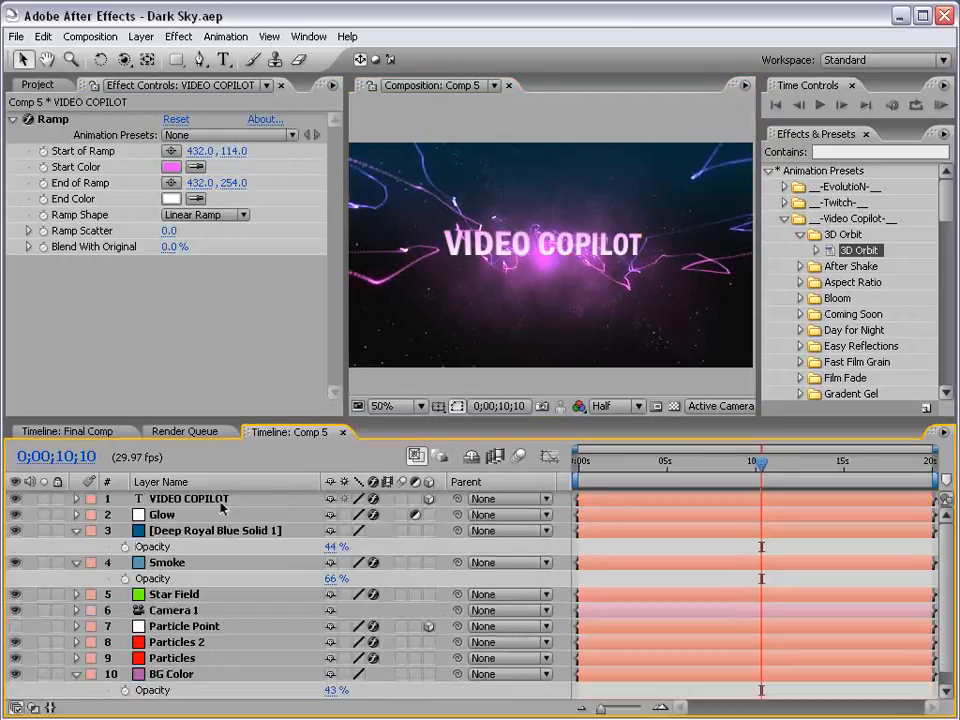
Set the Glow layer's Glow Radius to 69 and check the composition in an enlarged preview.
{"action": "left_click", "coordinate": [220, 502]}
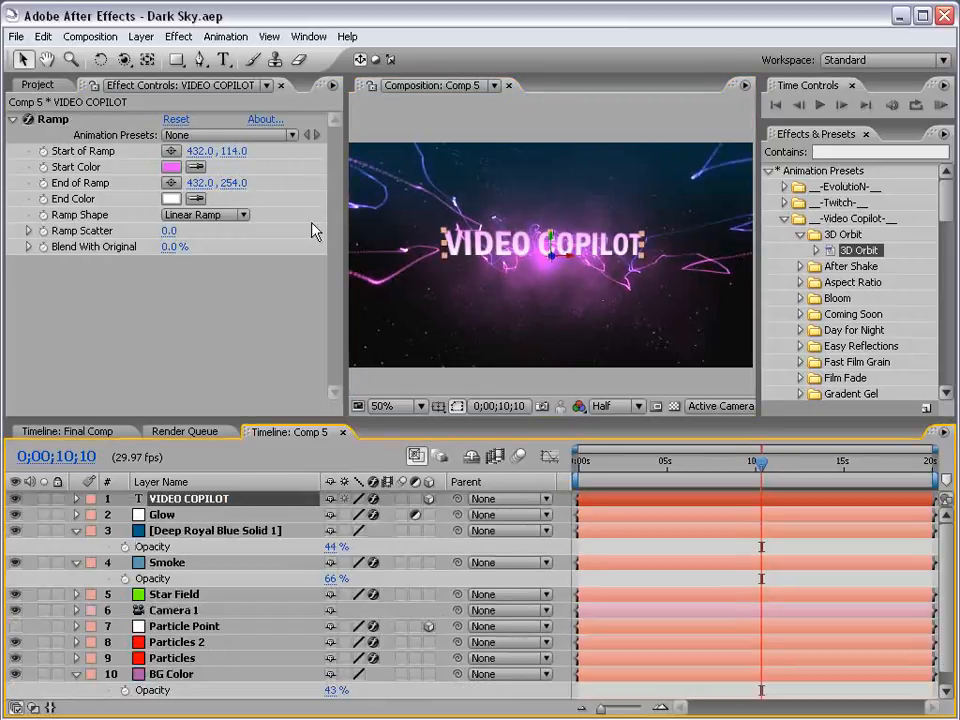
{"action": "left_click", "coordinate": [177, 517]}
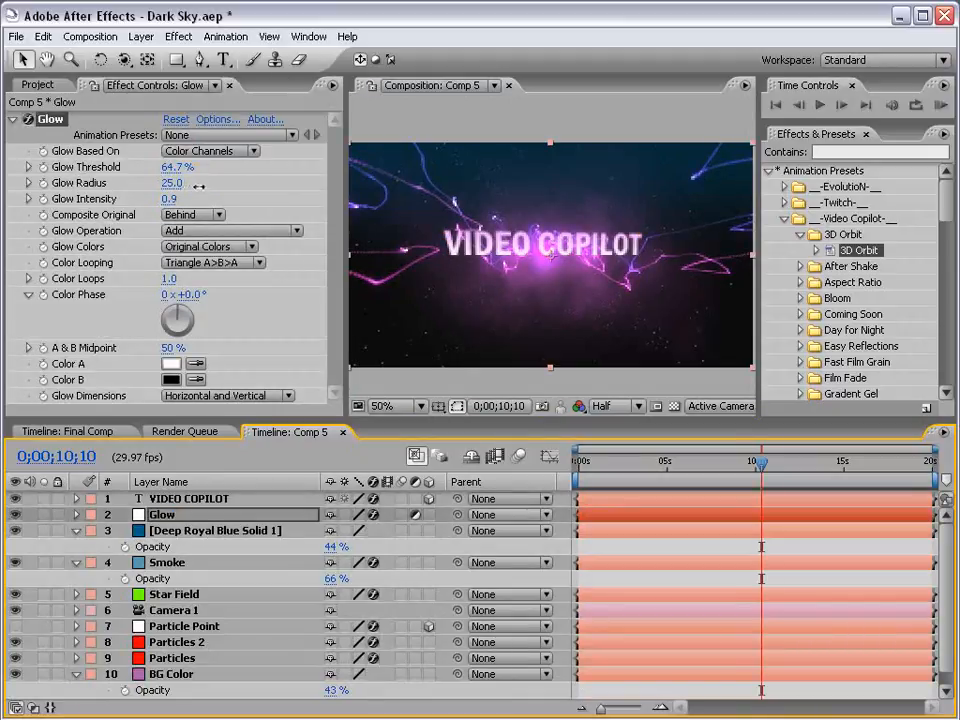
{"action": "mouse_move", "coordinate": [198, 186]}
{"action": "left_mouse_down"}
{"action": "mouse_move", "coordinate": [215, 184]}
{"action": "mouse_move", "coordinate": [198, 178]}
{"action": "left_mouse_up"}
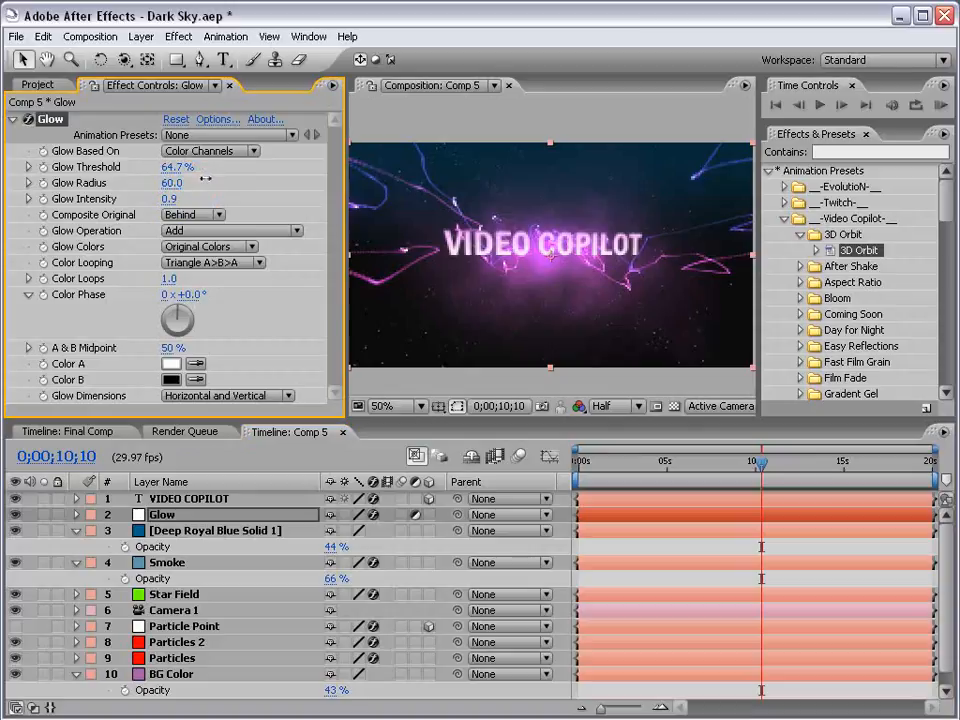
{"action": "left_click", "coordinate": [608, 406]}
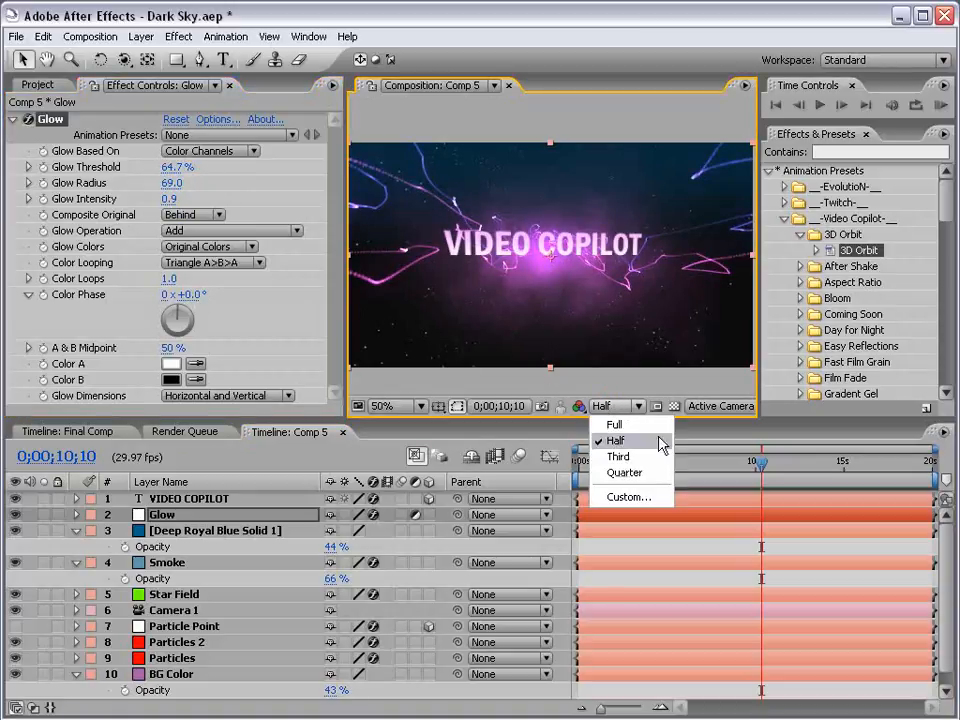
{"action": "key", "text": "Escape"}
{"action": "key", "text": "grave"}
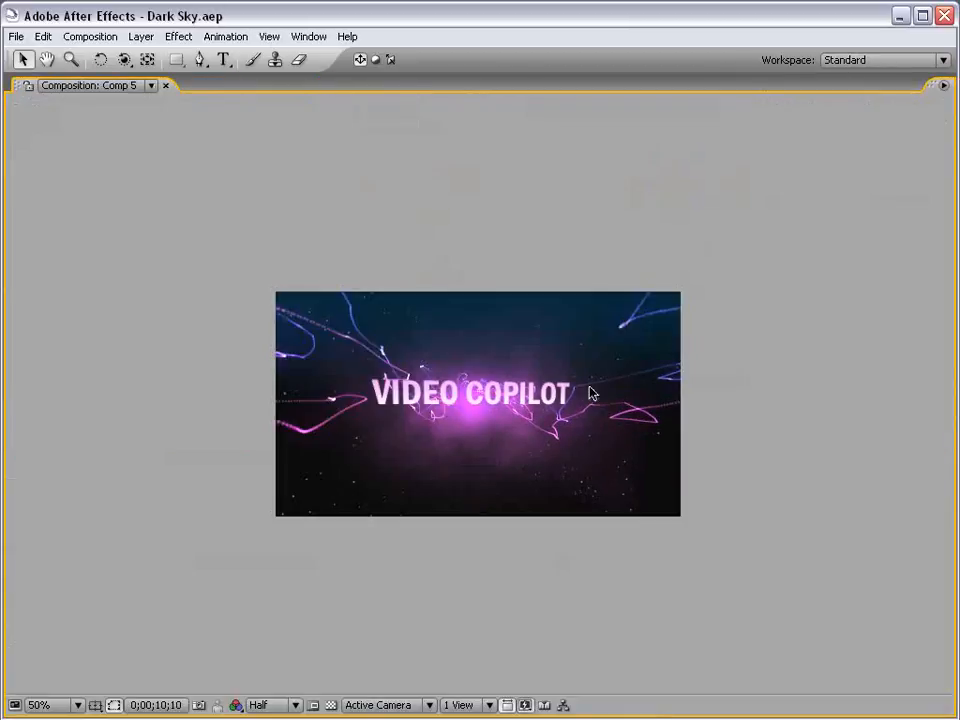
{"action": "key", "text": "grave"}
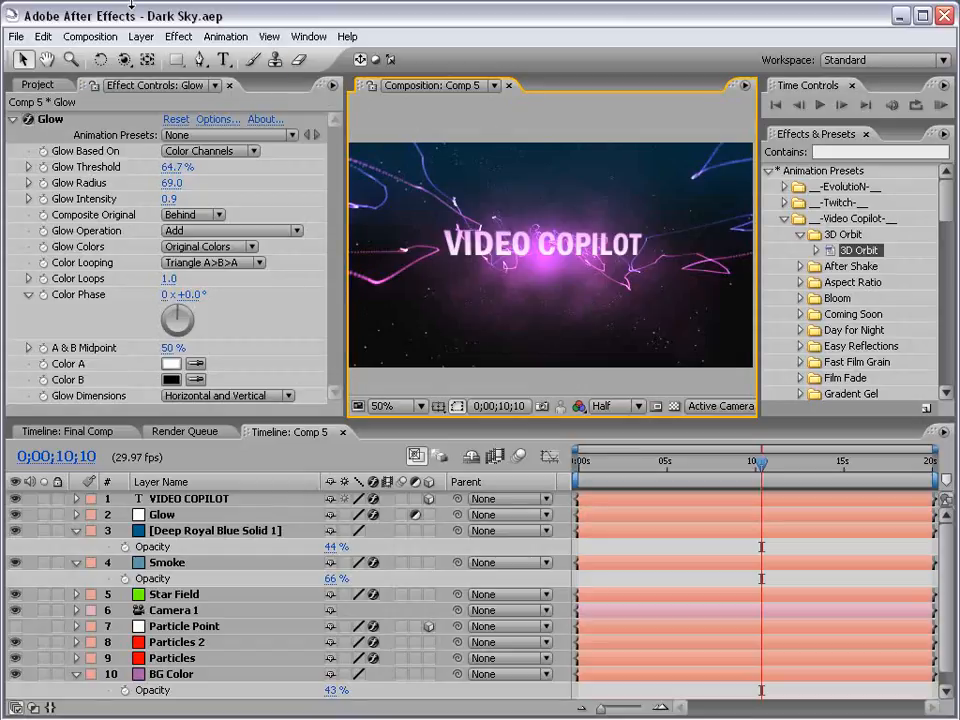
Add a new adjustment layer above the title, apply Curves to it and shape a slight S-curve in the RGB channel.
{"action": "left_click", "coordinate": [141, 36]}
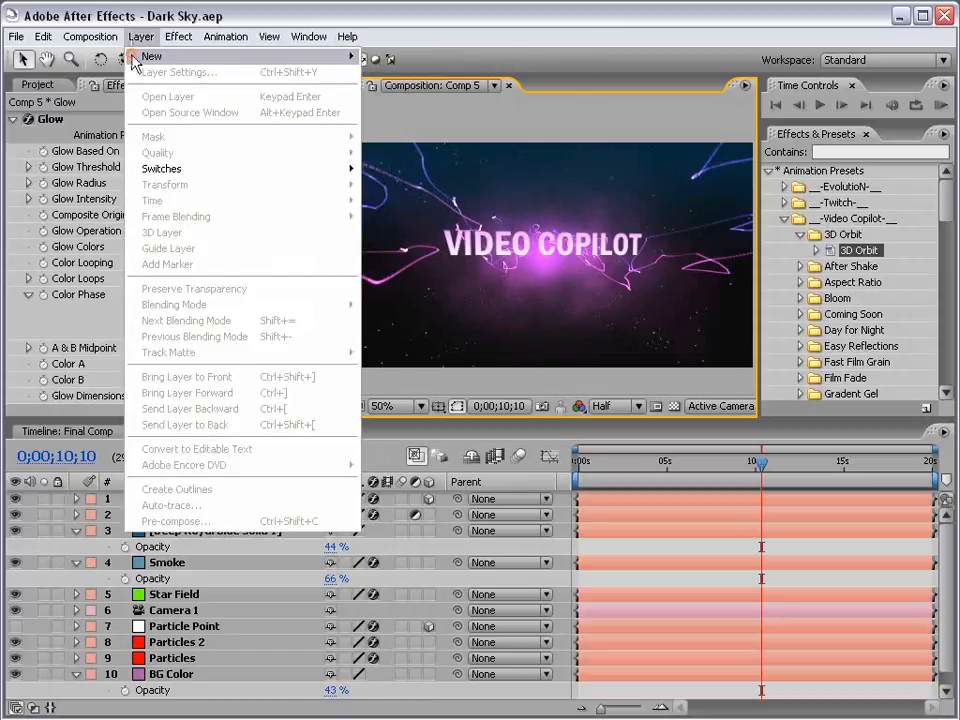
{"action": "mouse_move", "coordinate": [140, 57]}
{"action": "left_click", "coordinate": [488, 140]}
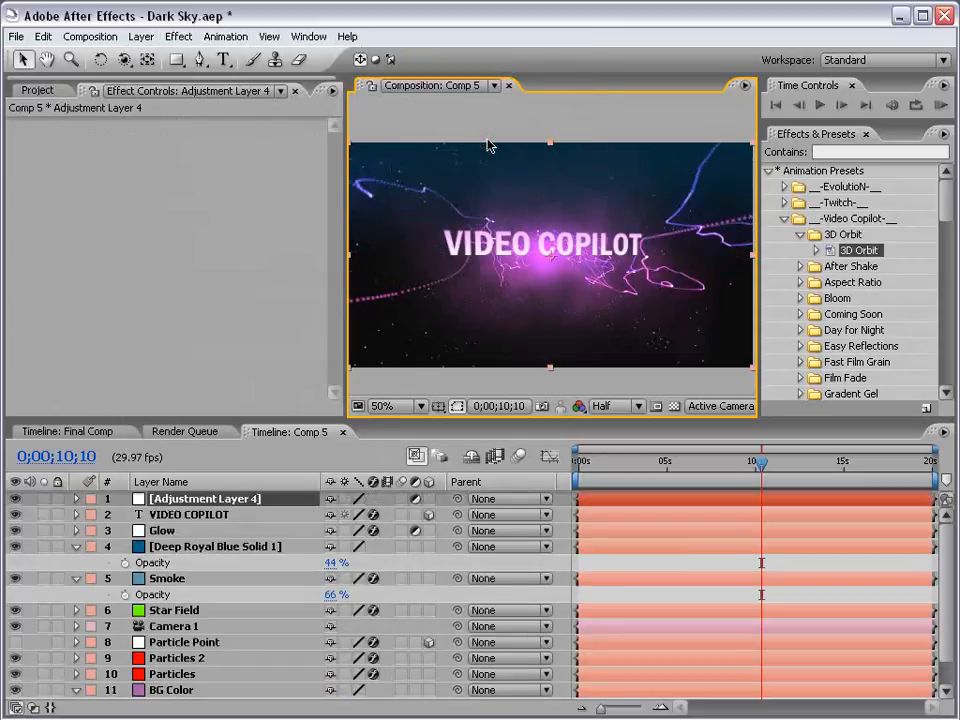
{"action": "left_click", "coordinate": [178, 36]}
{"action": "mouse_move", "coordinate": [258, 226]}
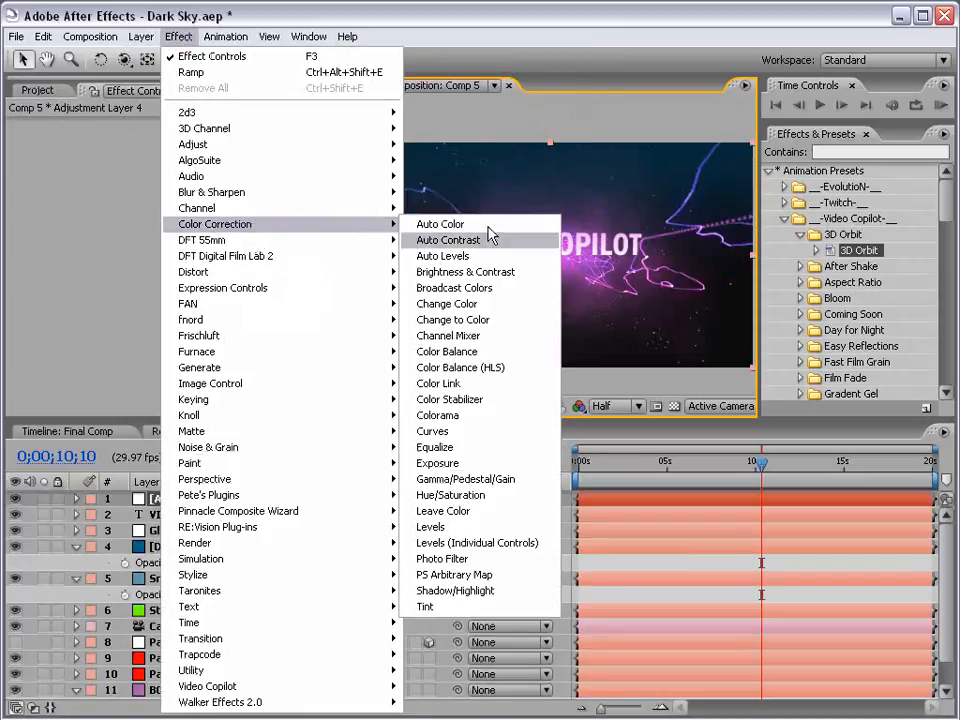
{"action": "left_click", "coordinate": [463, 433]}
{"action": "mouse_move", "coordinate": [146, 255]}
{"action": "left_mouse_down"}
{"action": "mouse_move", "coordinate": [146, 270]}
{"action": "mouse_move", "coordinate": [146, 242]}
{"action": "mouse_move", "coordinate": [155, 240]}
{"action": "left_mouse_up"}
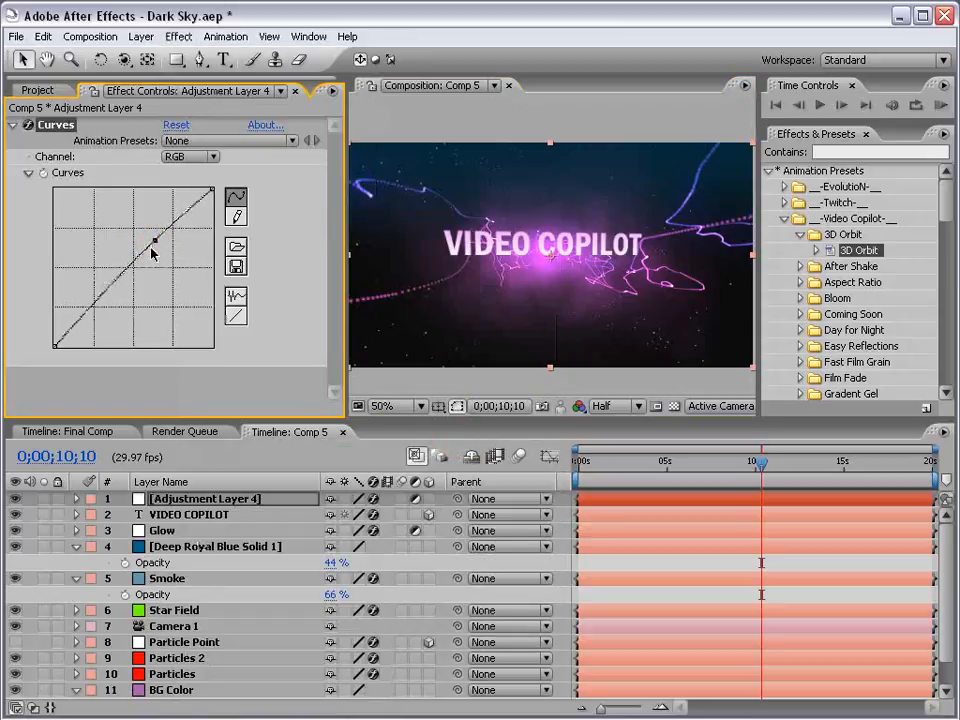
{"action": "left_click_drag", "start_coordinate": [101, 291], "coordinate": [99, 301]}
Color-grade the scene with the adjustment layer's Red and Blue curves, lifting the midtones slightly.
{"action": "left_click", "coordinate": [190, 156]}
{"action": "left_click", "coordinate": [191, 176]}
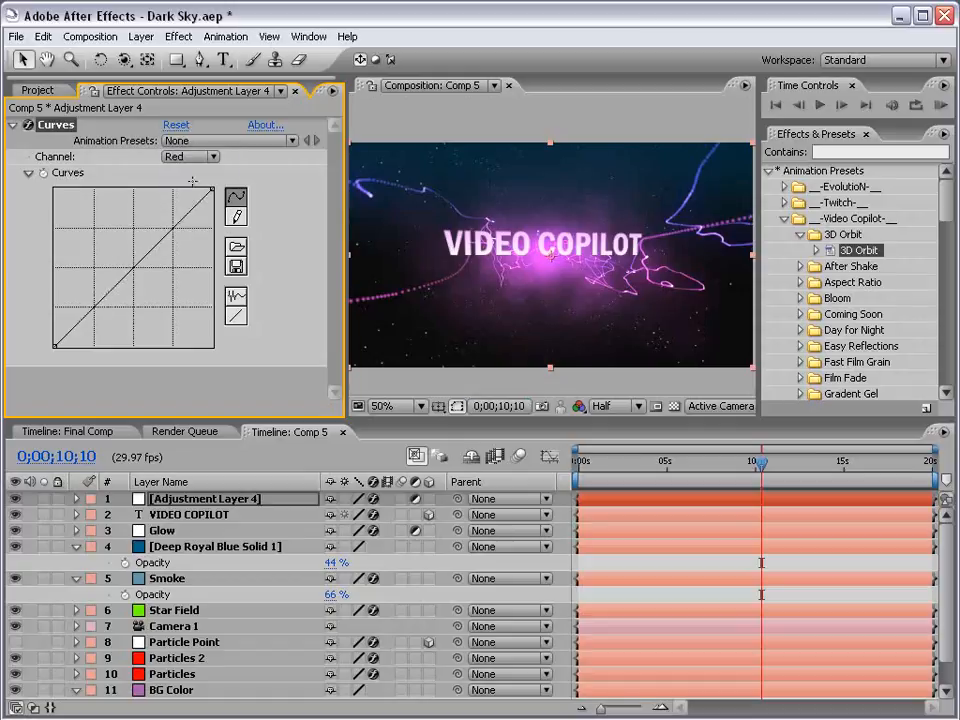
{"action": "mouse_move", "coordinate": [145, 267]}
{"action": "left_mouse_down"}
{"action": "mouse_move", "coordinate": [124, 255]}
{"action": "mouse_move", "coordinate": [145, 268]}
{"action": "mouse_move", "coordinate": [125, 258]}
{"action": "mouse_move", "coordinate": [139, 260]}
{"action": "left_mouse_up"}
{"action": "left_click", "coordinate": [190, 156]}
{"action": "left_click", "coordinate": [189, 187]}
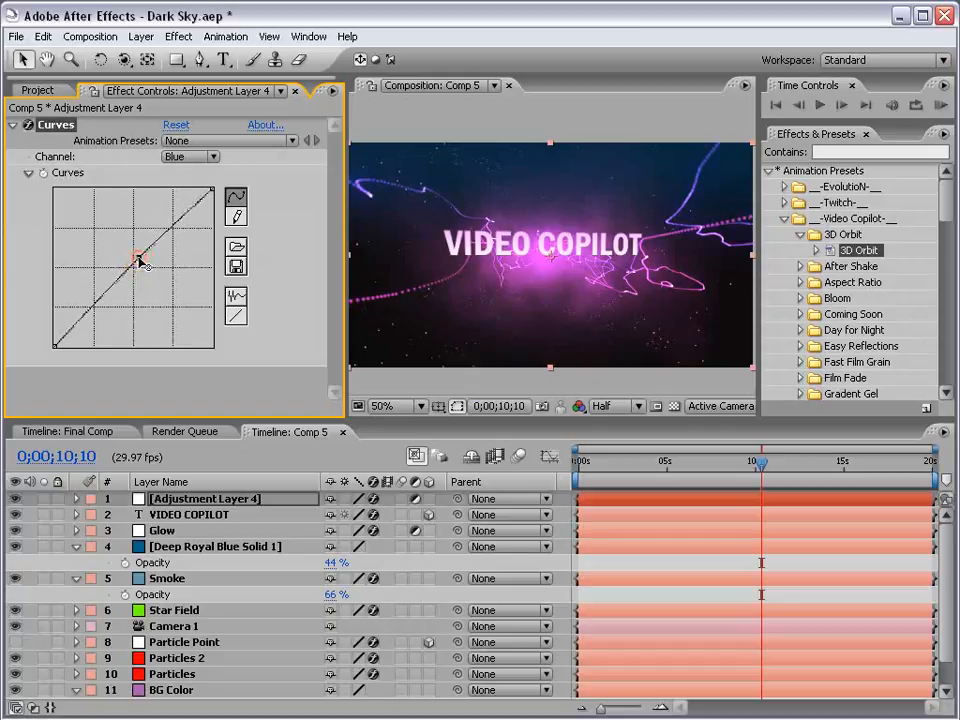
{"action": "left_click", "coordinate": [76, 309]}
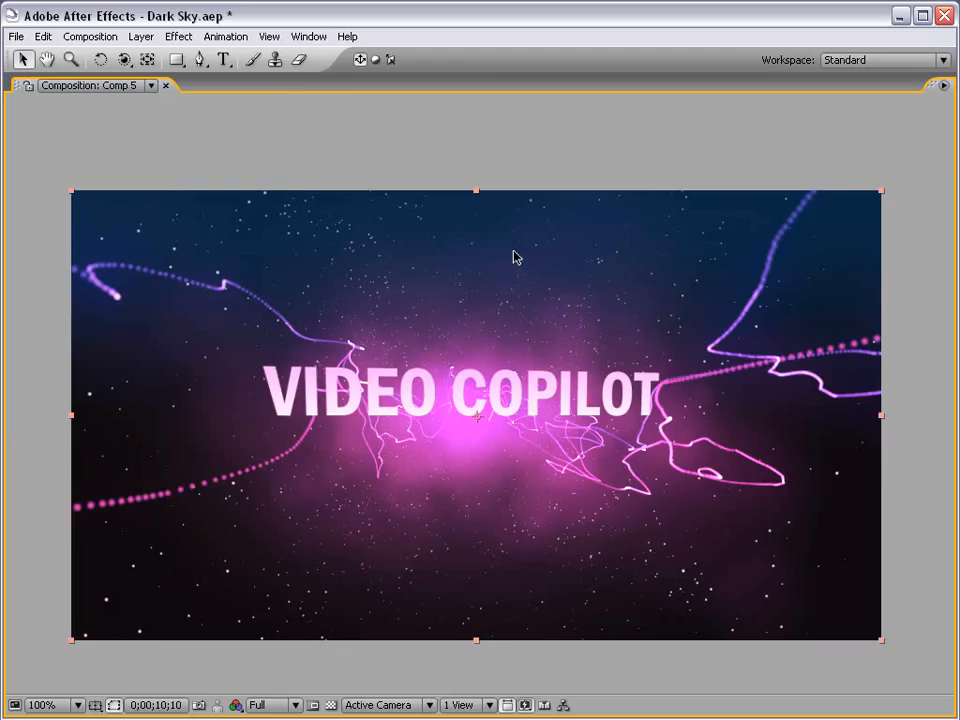
{"action": "key", "text": "grave"}
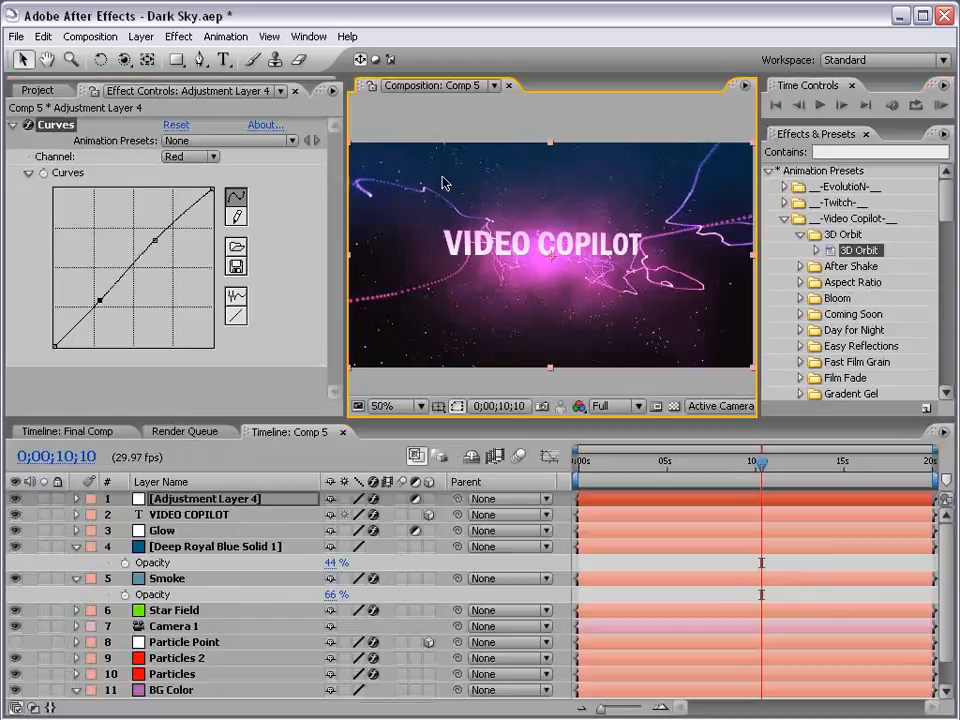
Lower the Star Field layer's opacity to 50% and check the composition in an enlarged preview.
{"action": "left_click", "coordinate": [176, 610]}
{"action": "key", "text": "t"}
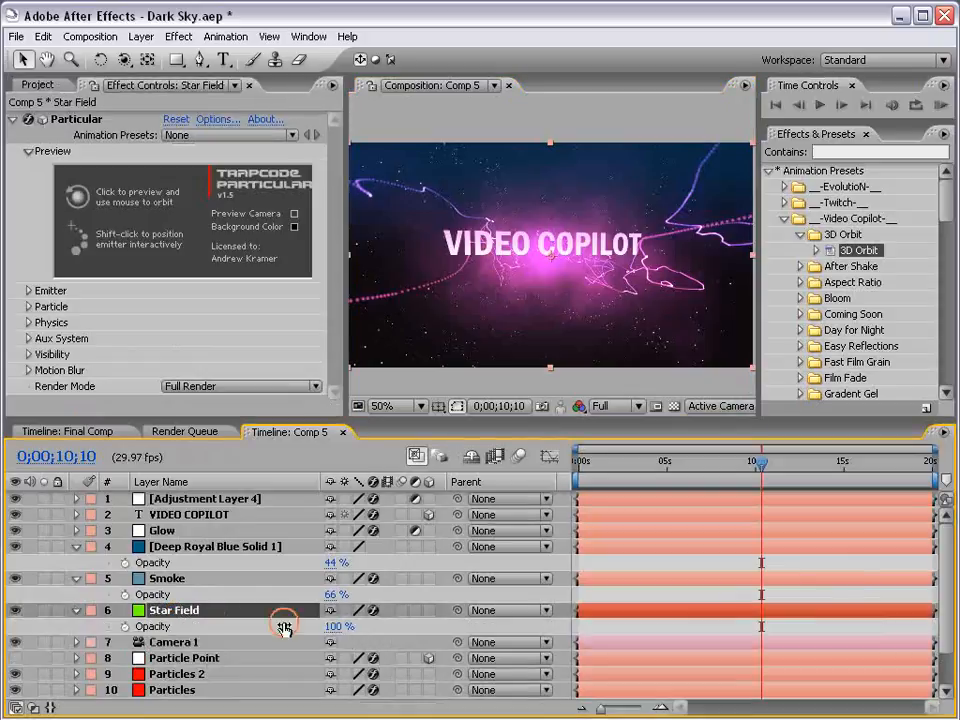
{"action": "left_click", "coordinate": [337, 626]}
{"action": "key", "text": "Return"}
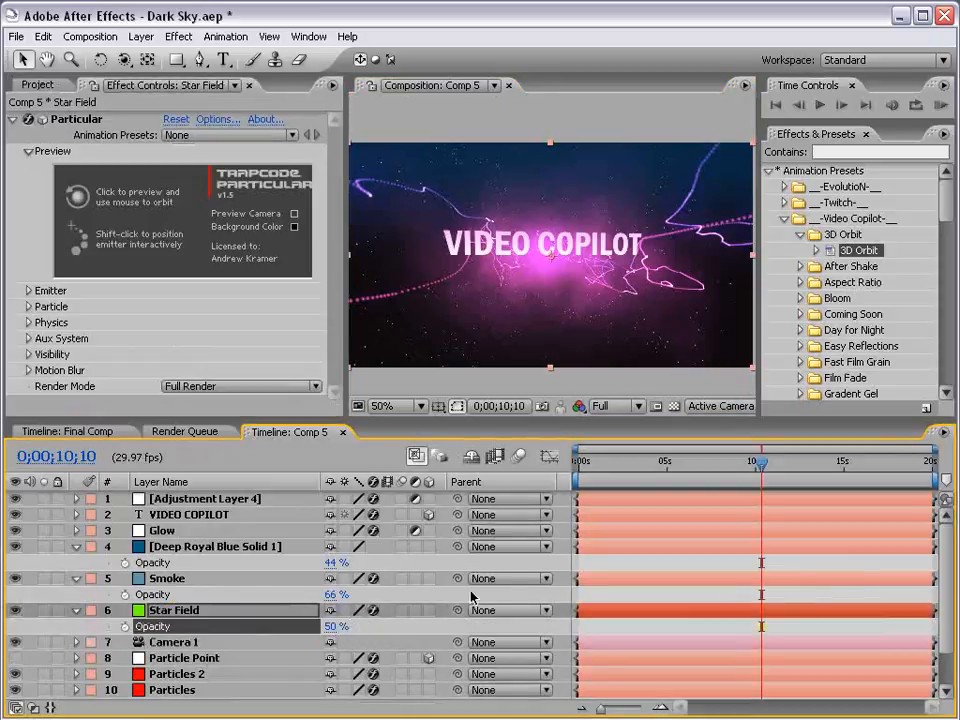
{"action": "left_click", "coordinate": [634, 626]}
{"action": "key", "text": "grave"}
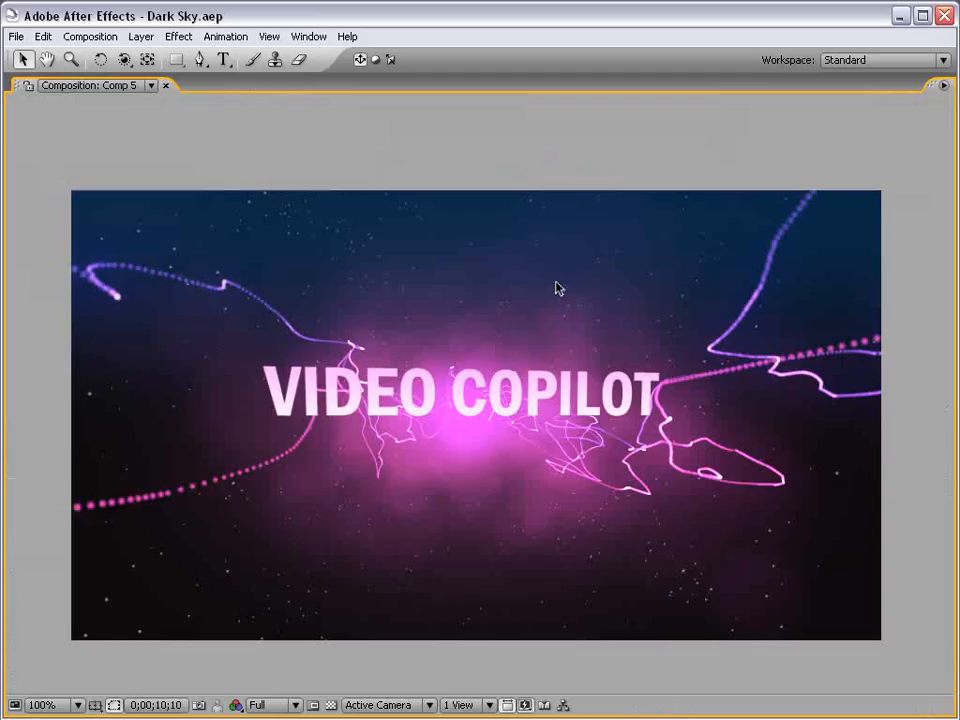
{"action": "key", "text": "grave"}
Examine the finished Final Comp around 0;00;08;28 in an enlarged view for comparison.
{"action": "left_click", "coordinate": [67, 431]}
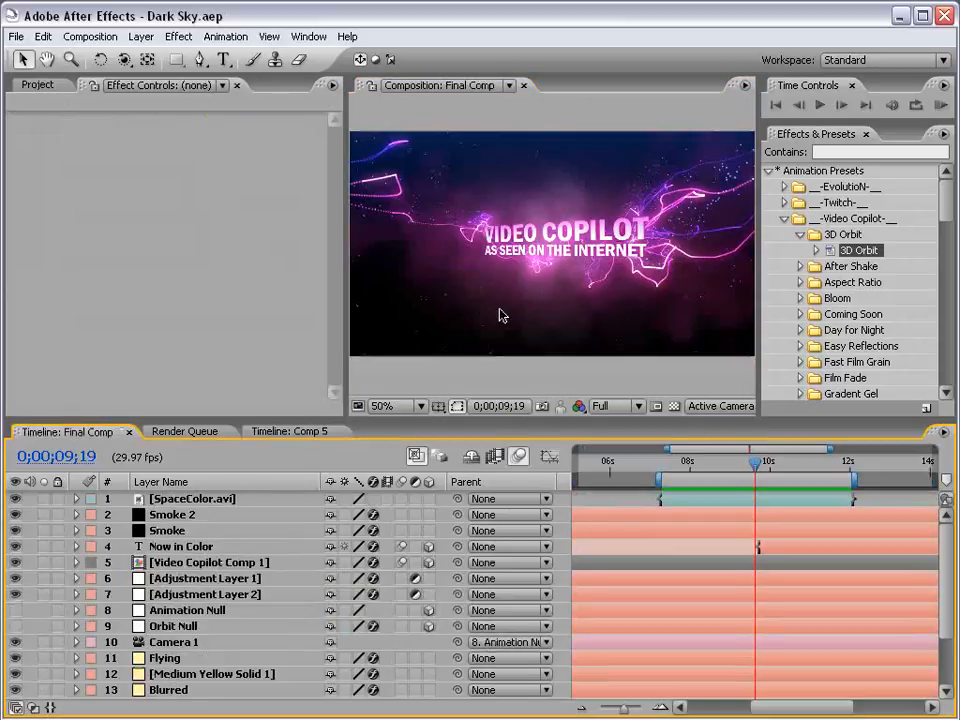
{"action": "scroll", "coordinate": [501, 315], "scroll_direction": "up", "scroll_amount": 2}
{"action": "left_click_drag", "start_coordinate": [510, 279], "coordinate": [628, 265]}
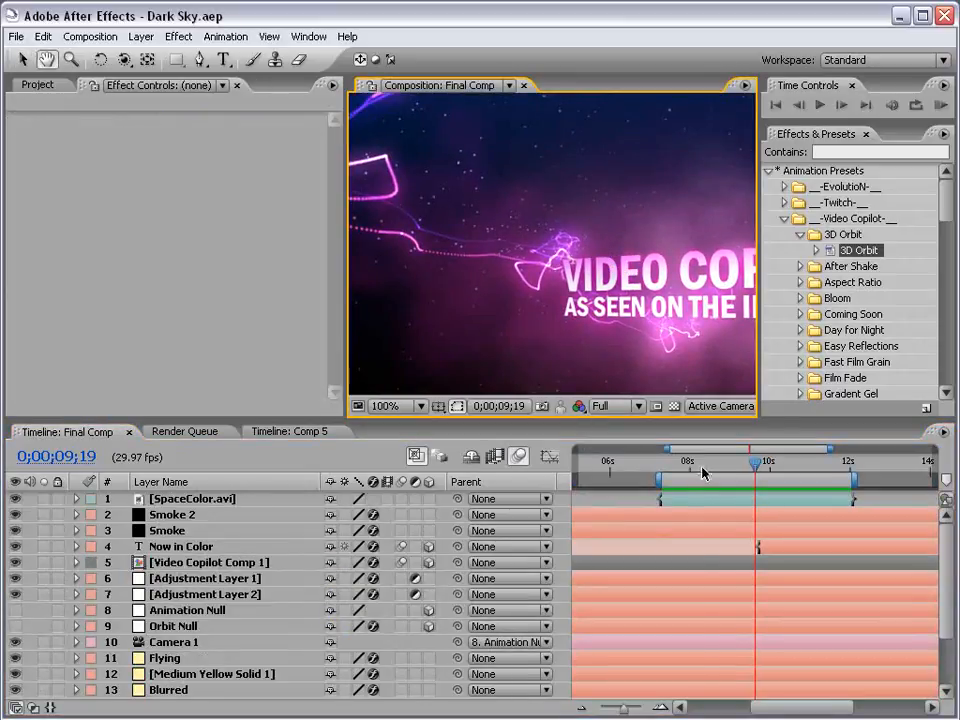
{"action": "left_click_drag", "start_coordinate": [703, 474], "coordinate": [724, 470]}
{"action": "key", "text": "grave"}
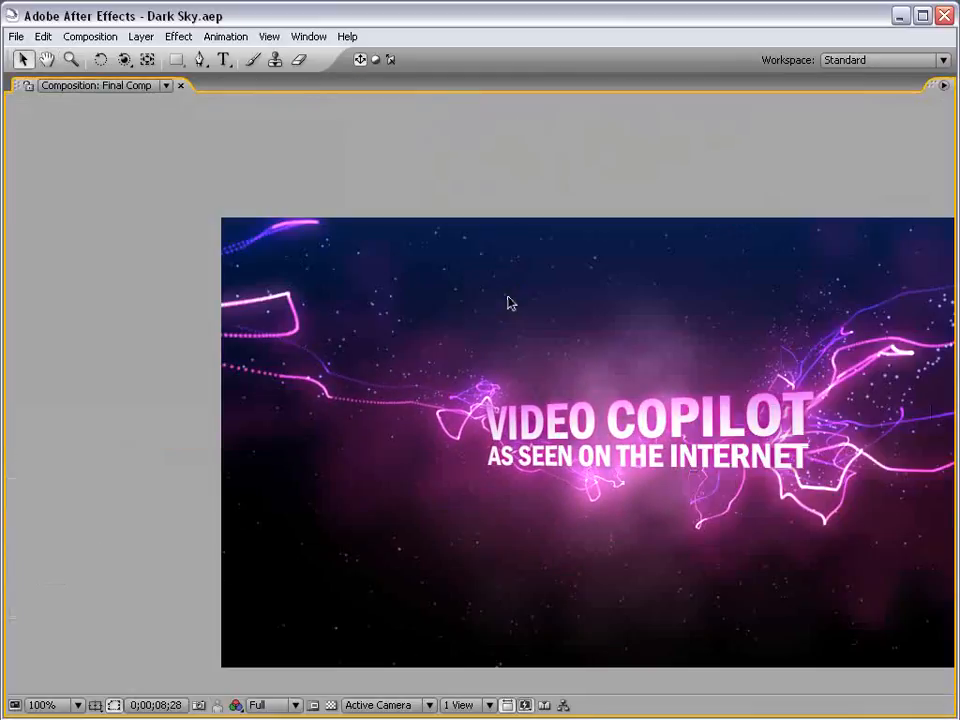
{"action": "left_click_drag", "start_coordinate": [885, 377], "coordinate": [669, 371]}
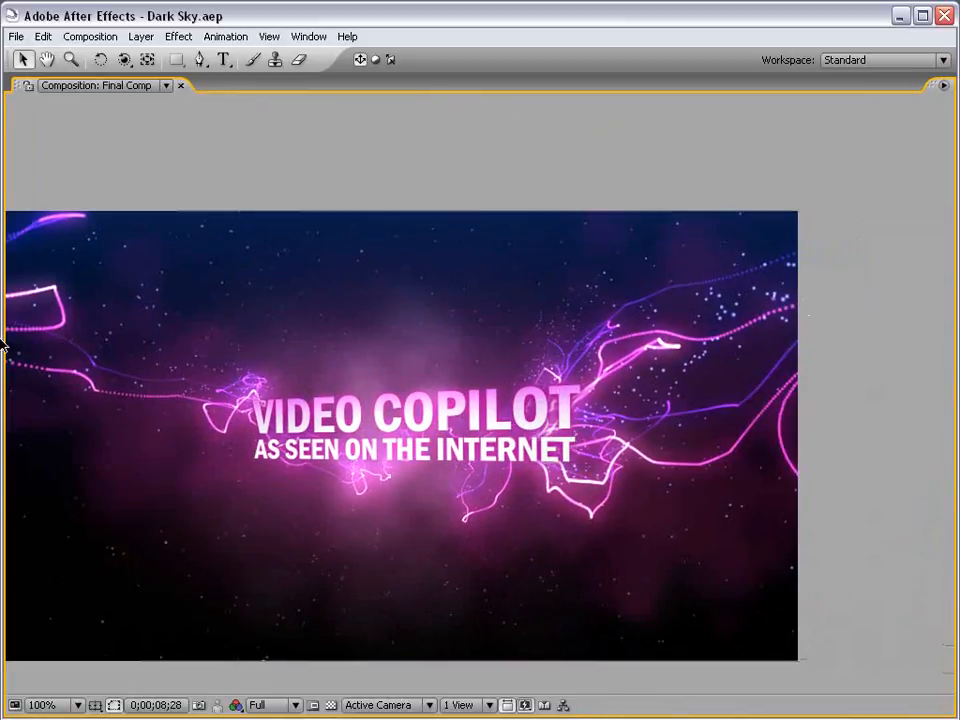
{"action": "key", "text": "grave"}
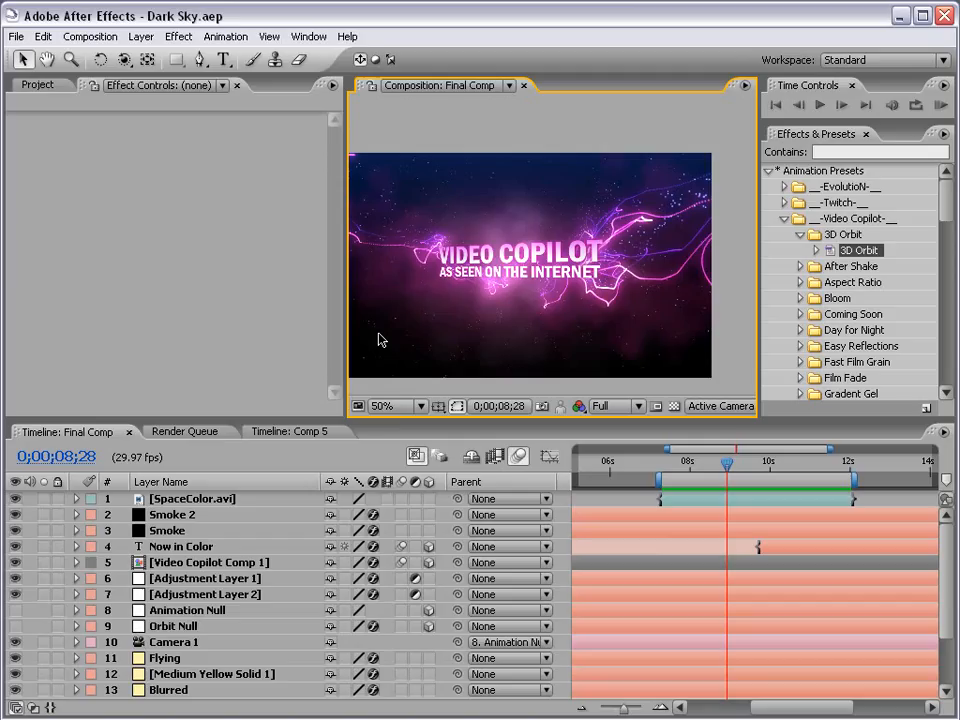
Return to Comp 5 and collapse the open properties of all its layers.
{"action": "left_click", "coordinate": [272, 431]}
{"action": "key", "text": "ctrl+a"}
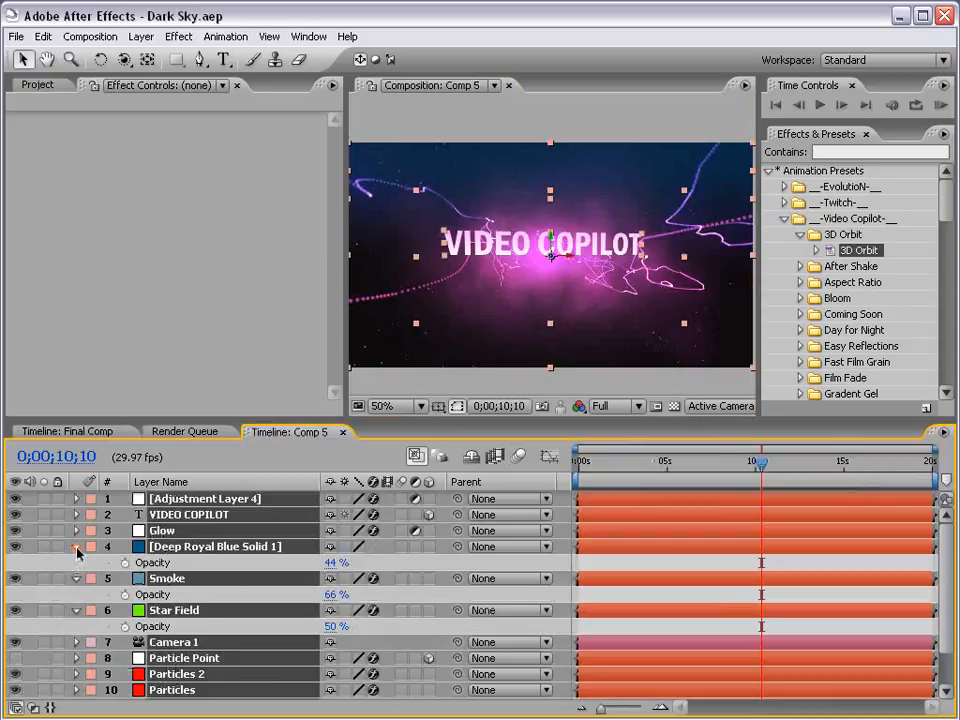
{"action": "left_click", "coordinate": [76, 547]}
{"action": "left_click", "coordinate": [174, 637]}
{"action": "left_click", "coordinate": [179, 627]}
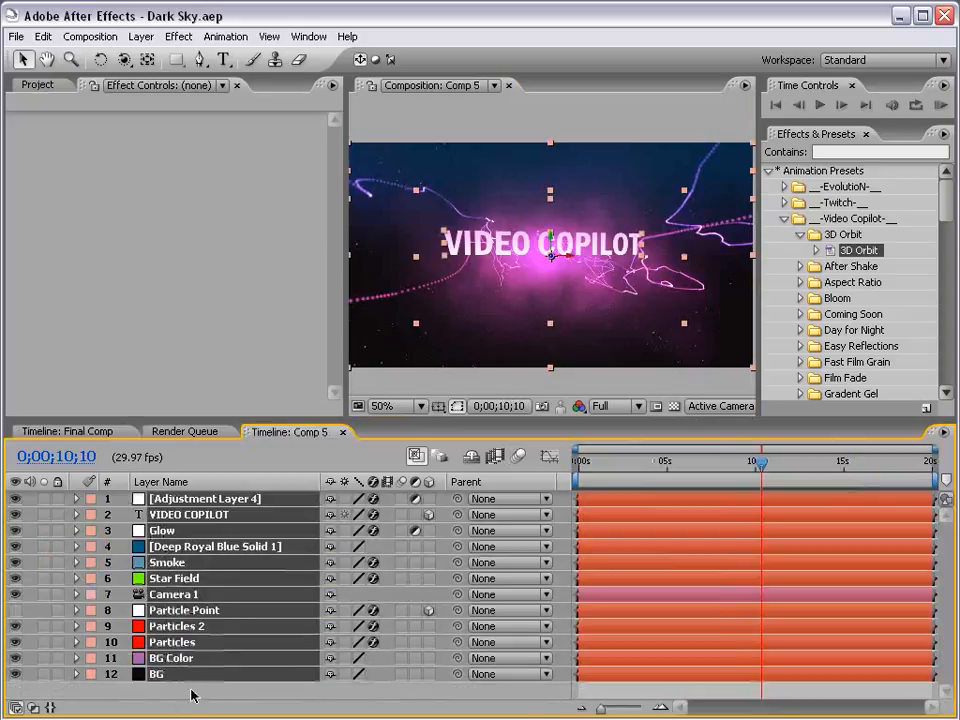
Duplicate the Particles 2 layer.
{"action": "left_click", "coordinate": [174, 638]}
{"action": "left_click", "coordinate": [180, 626]}
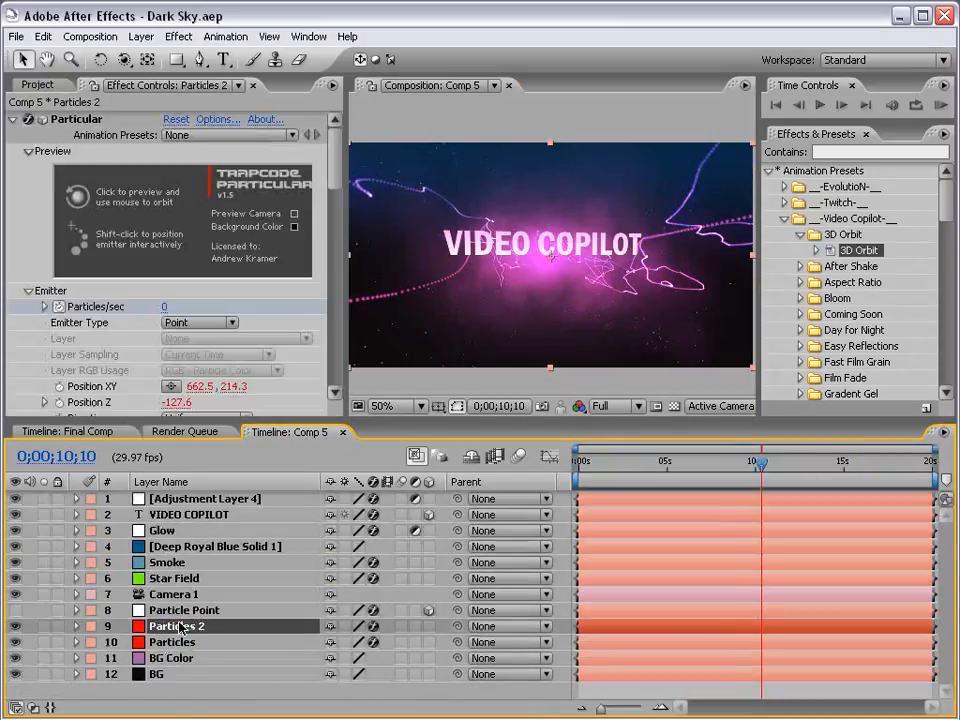
{"action": "left_click", "coordinate": [43, 36]}
{"action": "left_click", "coordinate": [85, 199]}
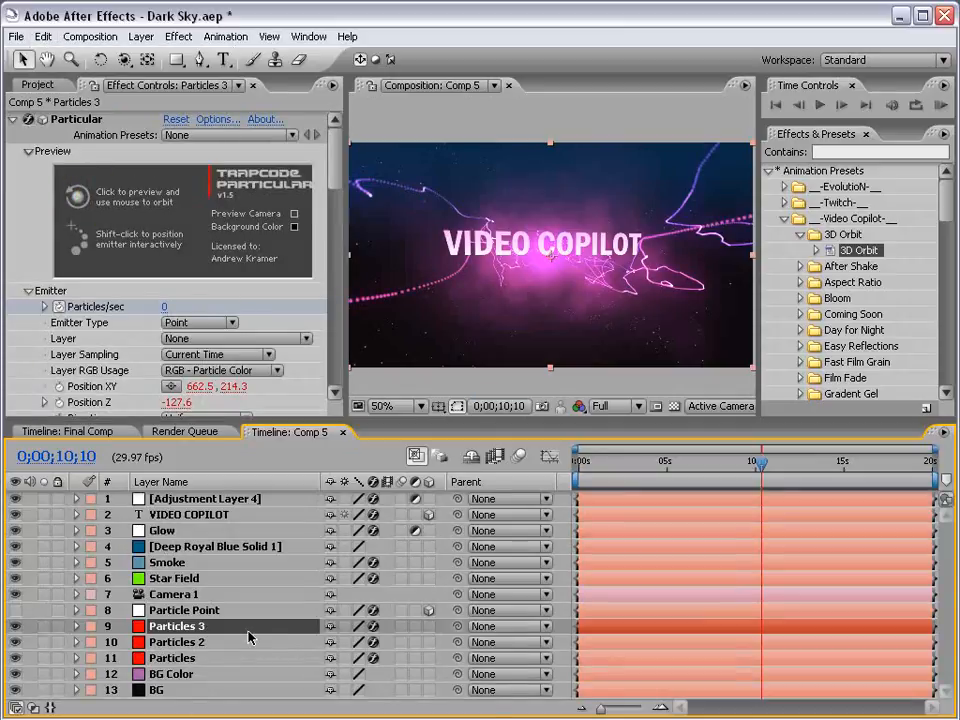
Remove the +30 offset from the Particles 3 layer's Position XY expression so its second line reads [temp[0], temp[1]].
{"action": "key", "text": "u"}
{"action": "scroll", "coordinate": [776, 630], "scroll_direction": "down", "scroll_amount": 3}
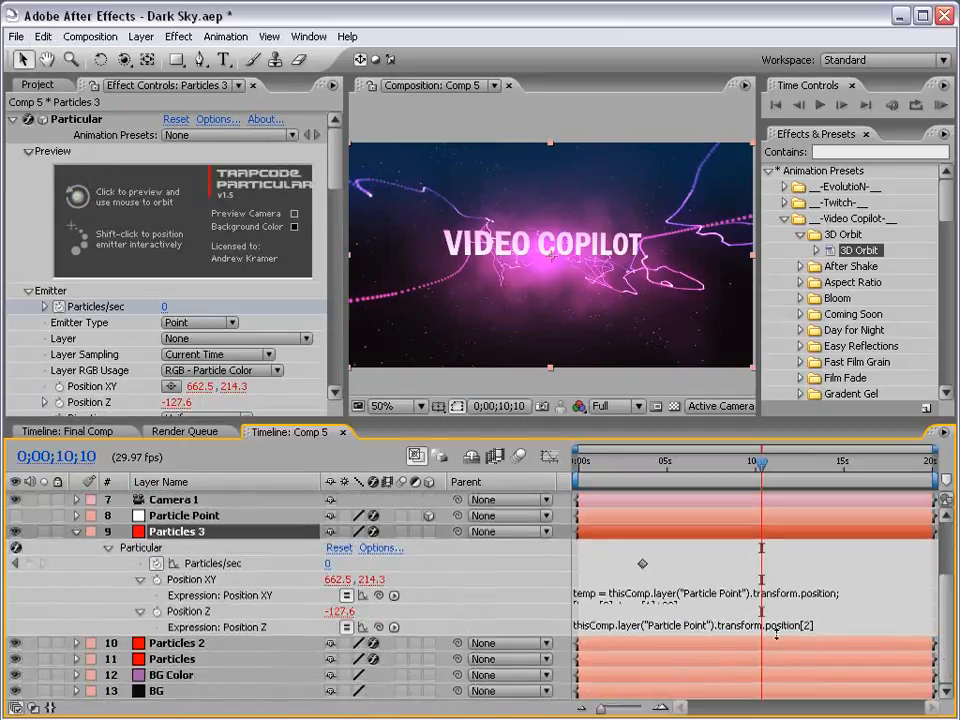
{"action": "left_click", "coordinate": [685, 601]}
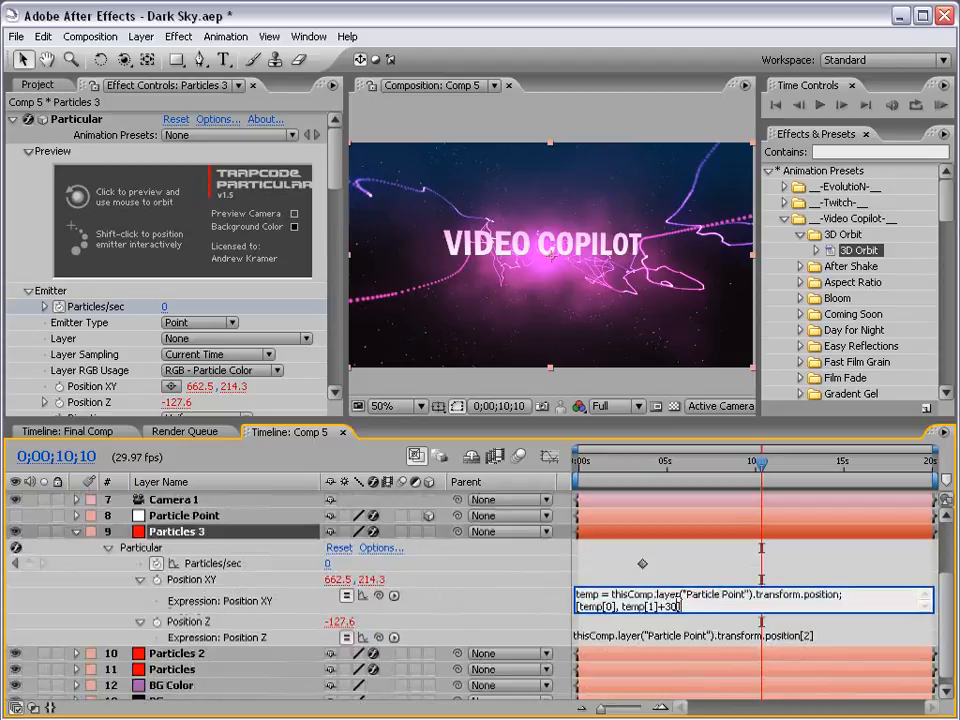
{"action": "key", "text": "BackSpace"}
{"action": "key", "text": "BackSpace"}
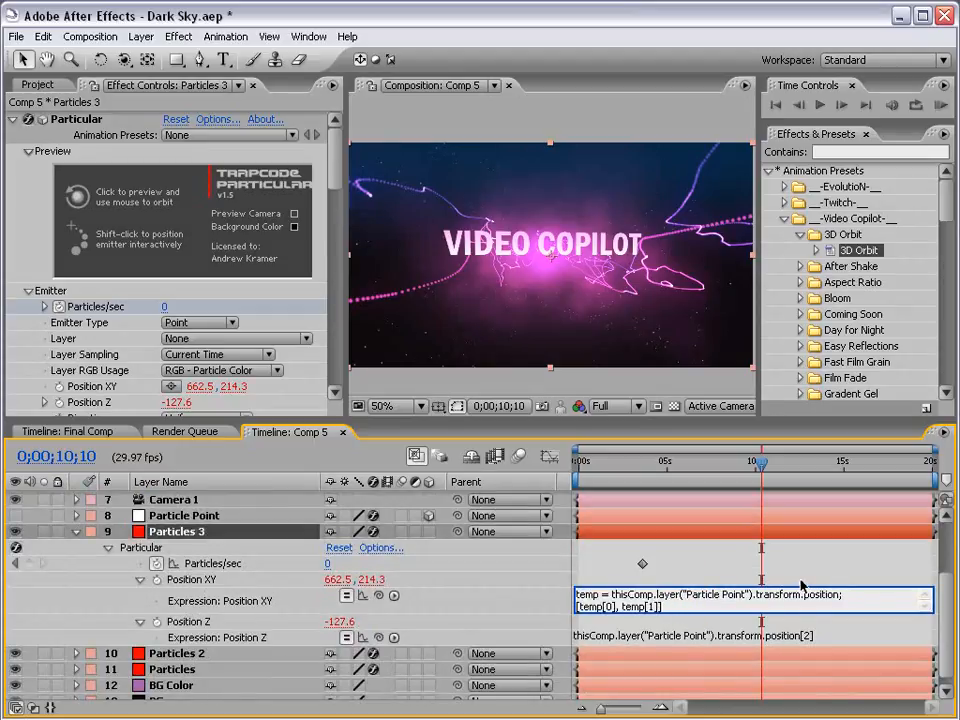
{"action": "left_click", "coordinate": [801, 585]}
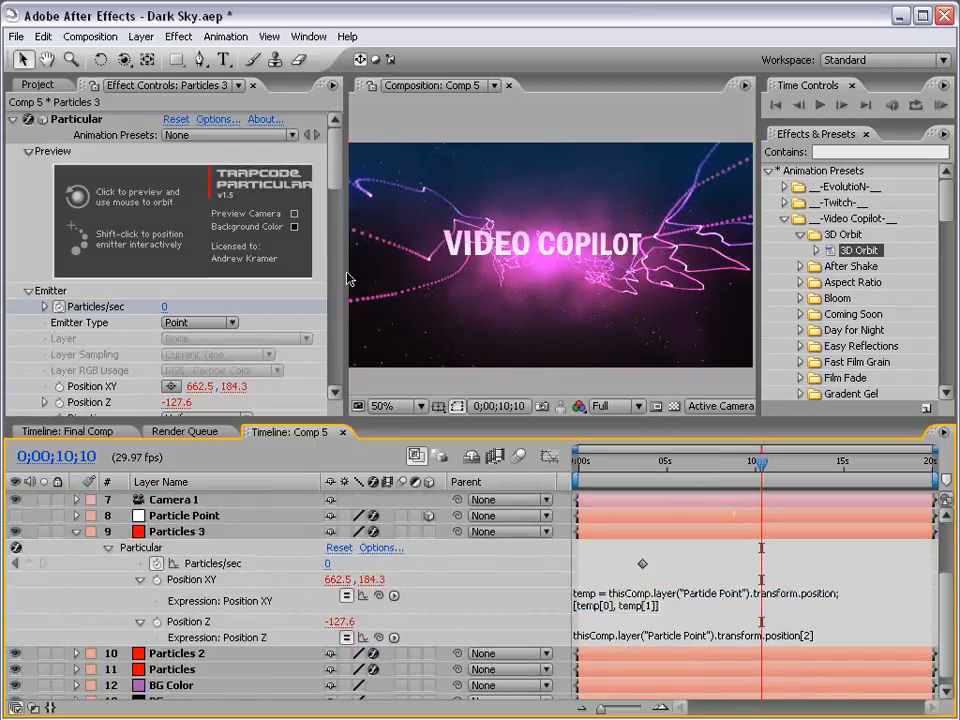
Set the Turbulence Field's Evolution Speed to 0 in the Particular effect on Particles 3.
{"action": "left_click_drag", "start_coordinate": [335, 159], "coordinate": [332, 332]}
{"action": "left_click", "coordinate": [169, 329]}
{"action": "left_click", "coordinate": [400, 311]}
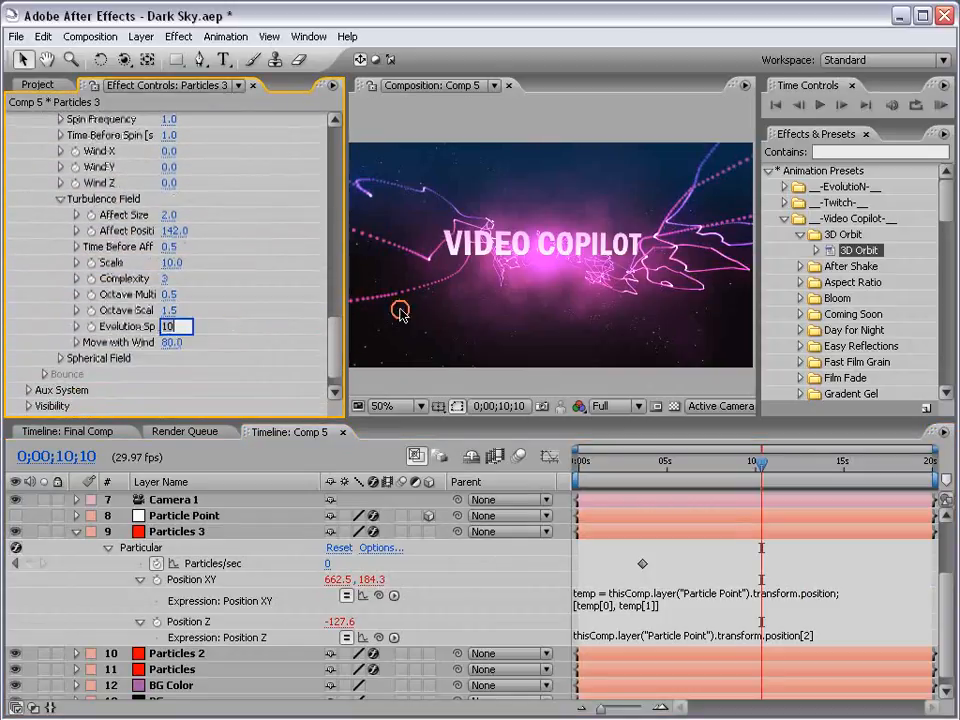
{"action": "key", "text": "BackSpace"}
{"action": "key", "text": "BackSpace"}
{"action": "type", "text": "0"}
{"action": "key", "text": "Return"}
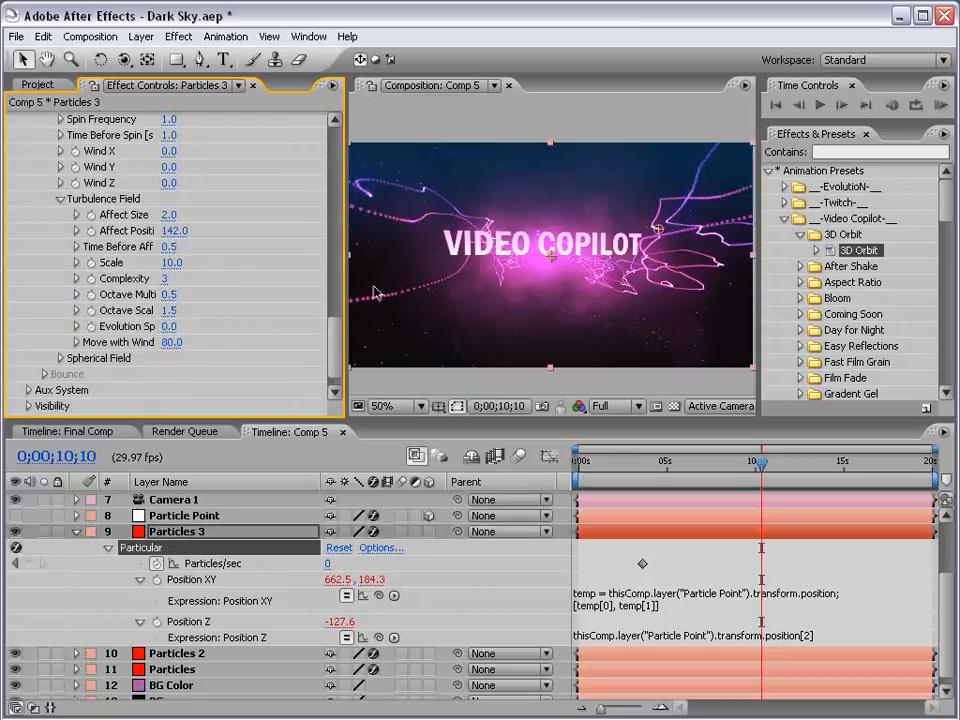
In the Air settings of Particles 3, set Spin Amplitude to 36 and Time Before Spin to 0.
{"action": "left_click_drag", "start_coordinate": [340, 346], "coordinate": [338, 333]}
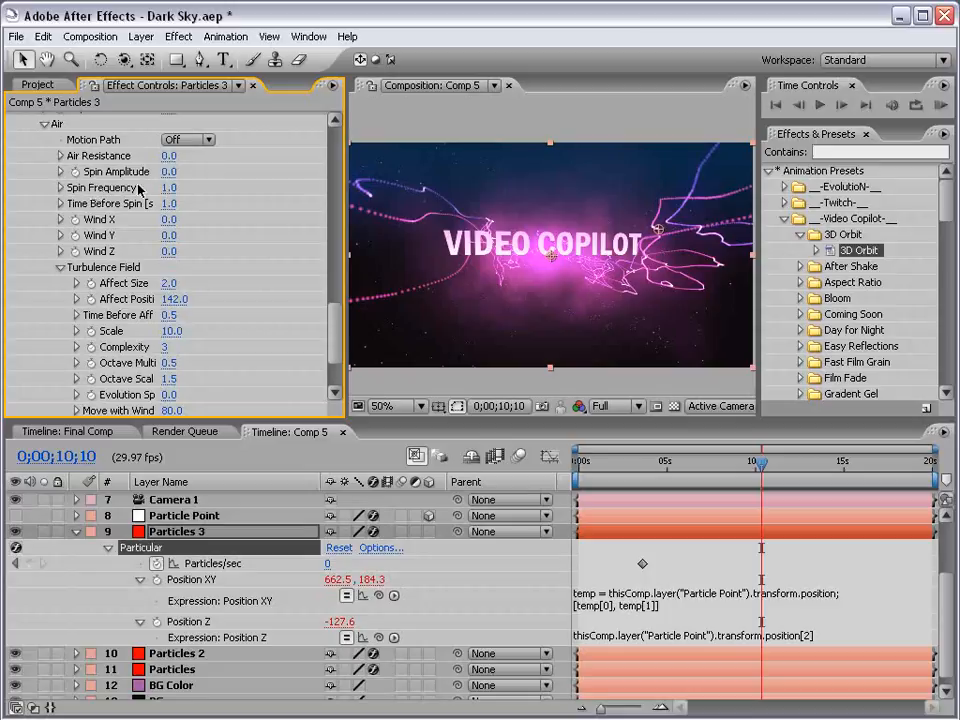
{"action": "left_click_drag", "start_coordinate": [166, 173], "coordinate": [197, 172]}
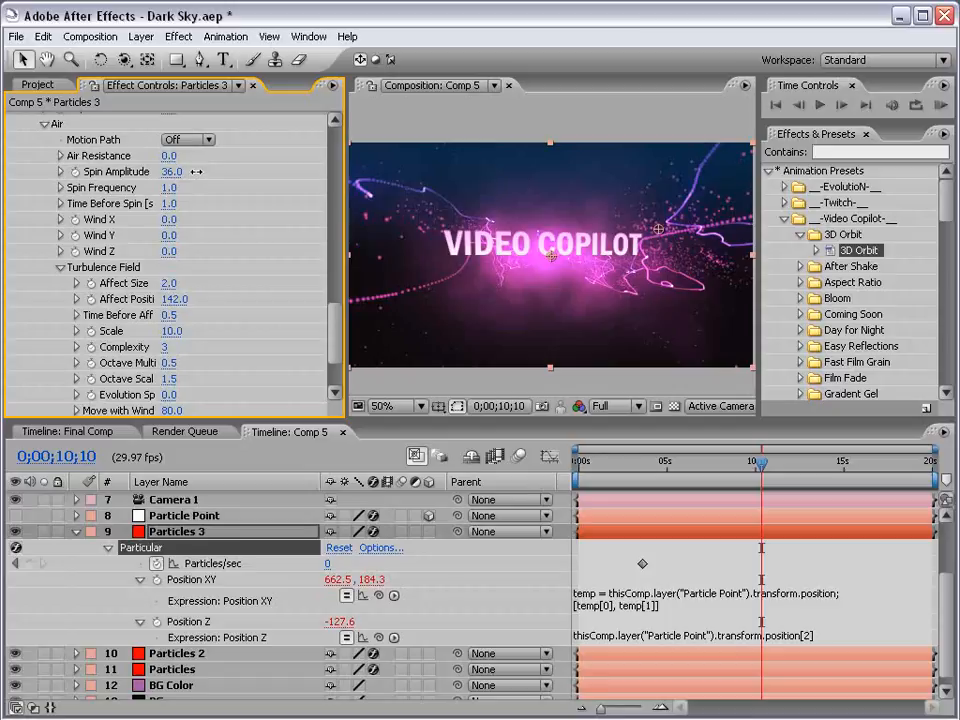
{"action": "left_click", "coordinate": [170, 204]}
{"action": "type", "text": "1"}
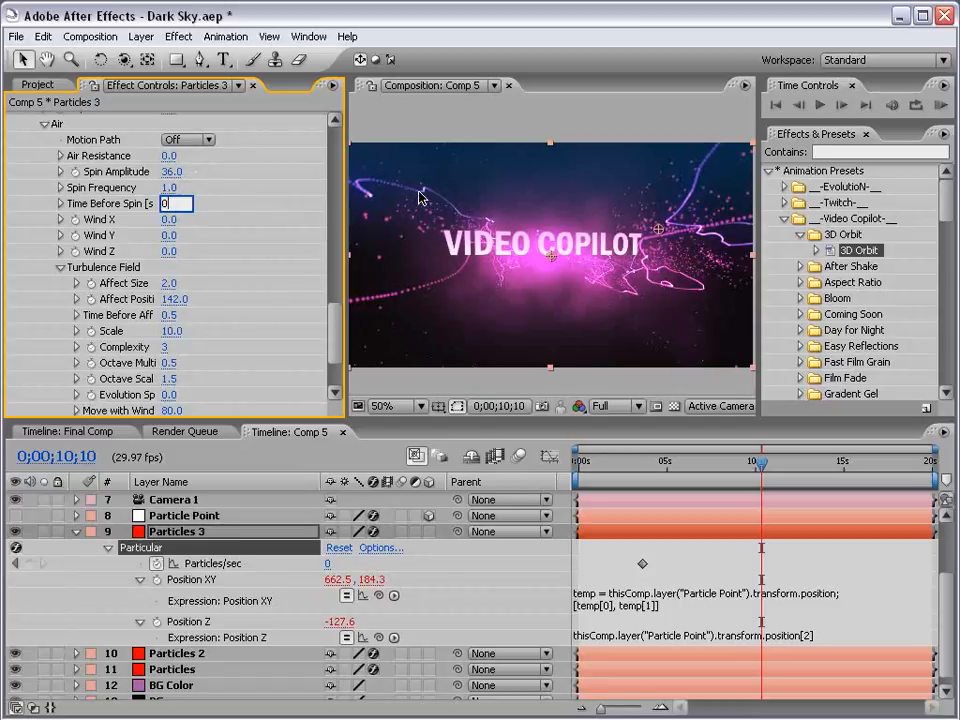
{"action": "key", "text": "Return"}
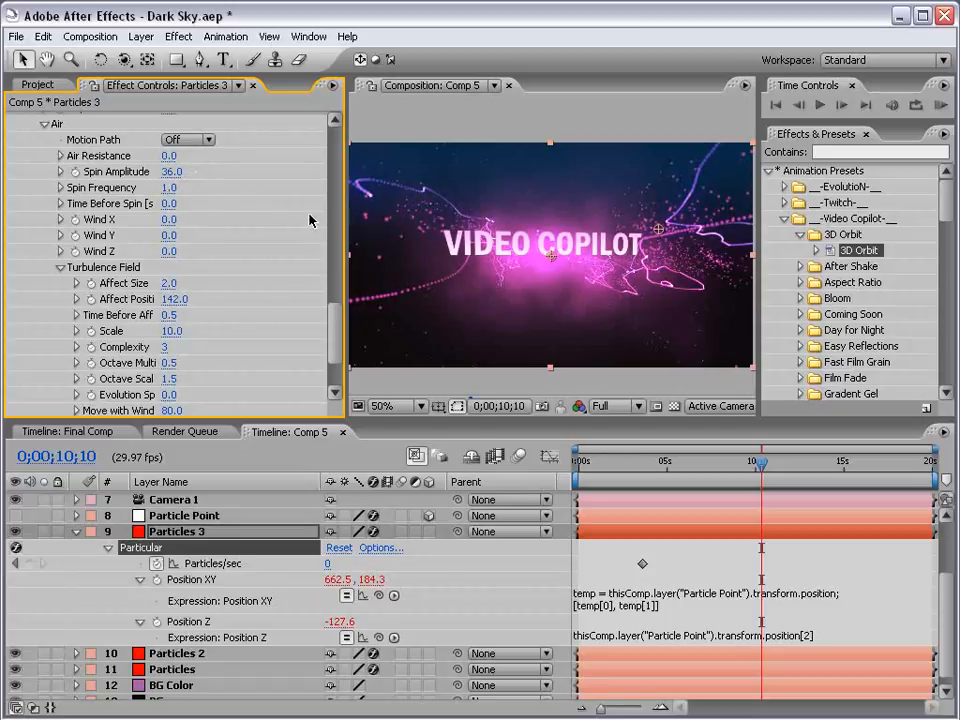
Set the Spin Frequency of Particles 3 to 0 and check the composition at 0;00;12;20.
{"action": "left_click", "coordinate": [170, 190]}
{"action": "type", "text": "1"}
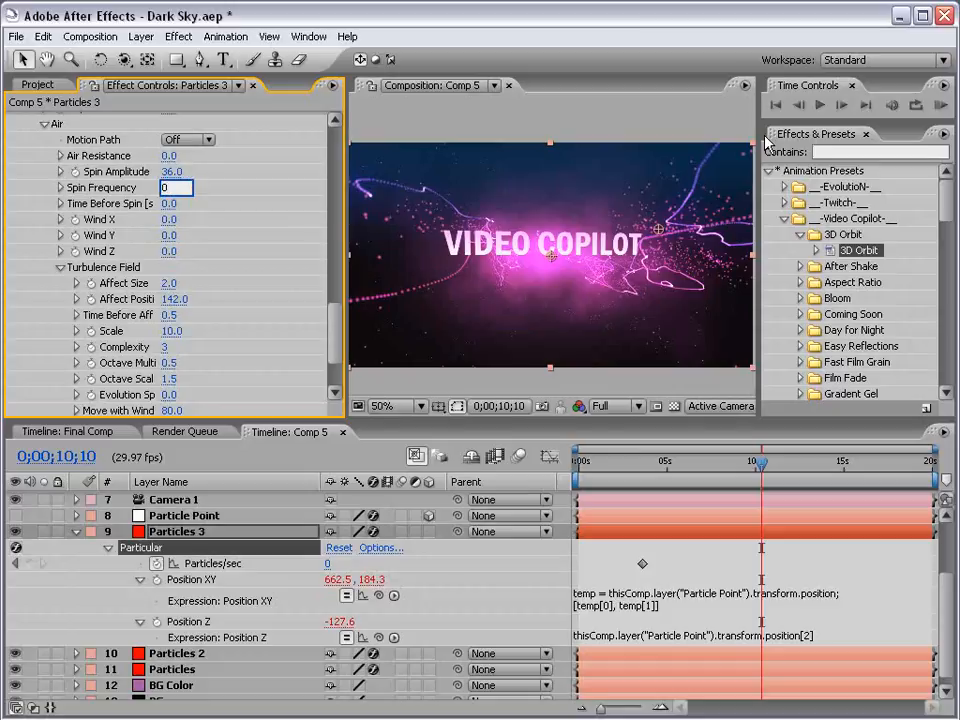
{"action": "key", "text": "Return"}
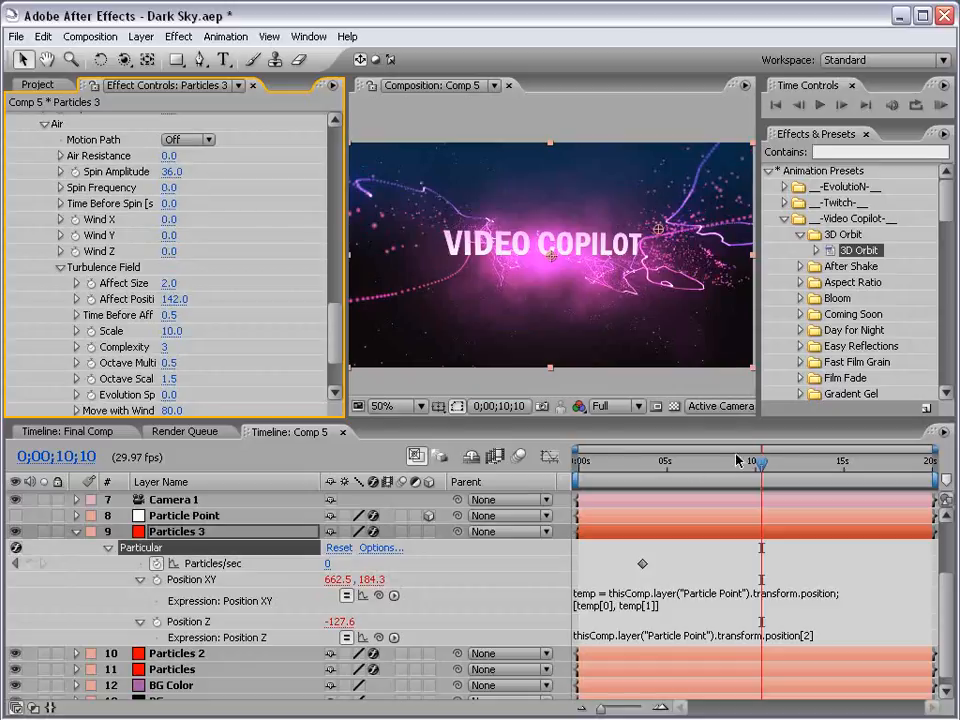
{"action": "left_click_drag", "start_coordinate": [762, 462], "coordinate": [806, 465]}
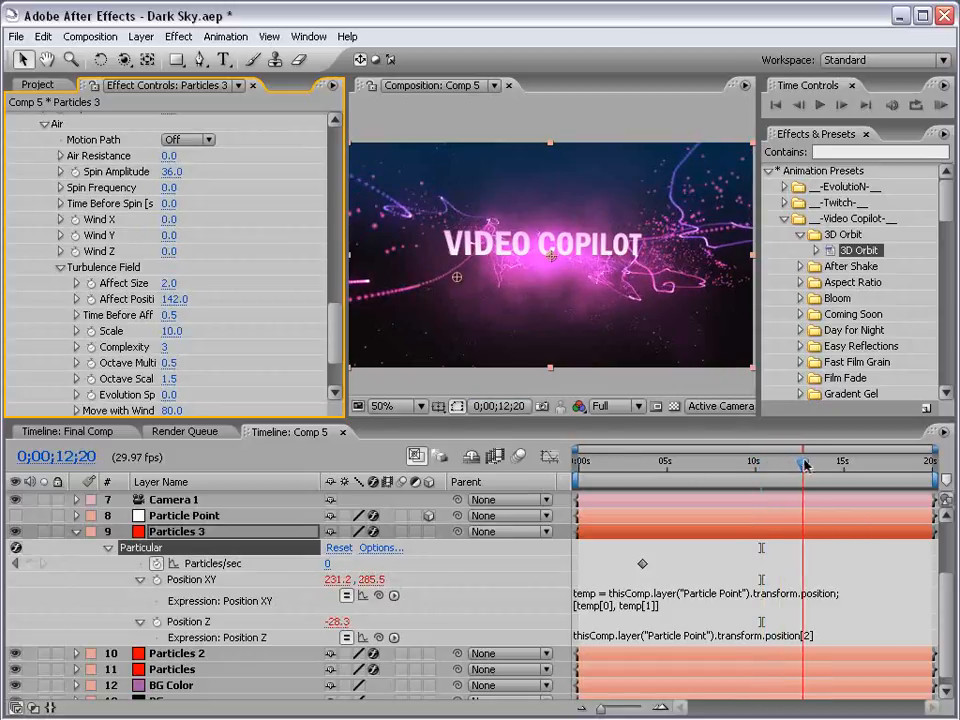
Change the particle color of Particles 3 to light blue, 92E9FF.
{"action": "left_click_drag", "start_coordinate": [335, 345], "coordinate": [318, 262]}
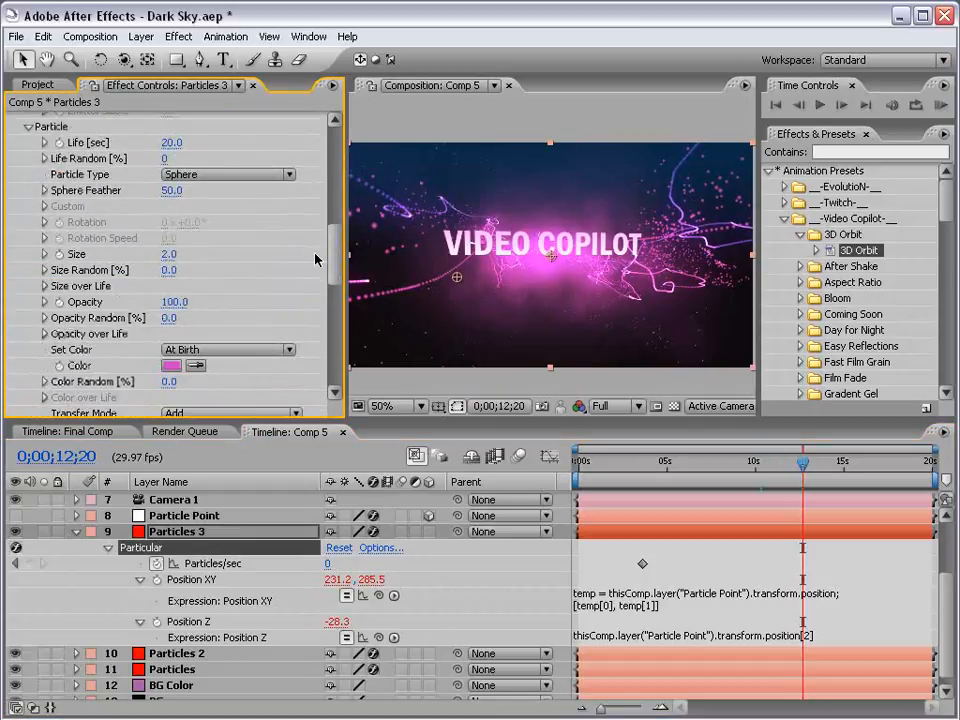
{"action": "left_click", "coordinate": [172, 365]}
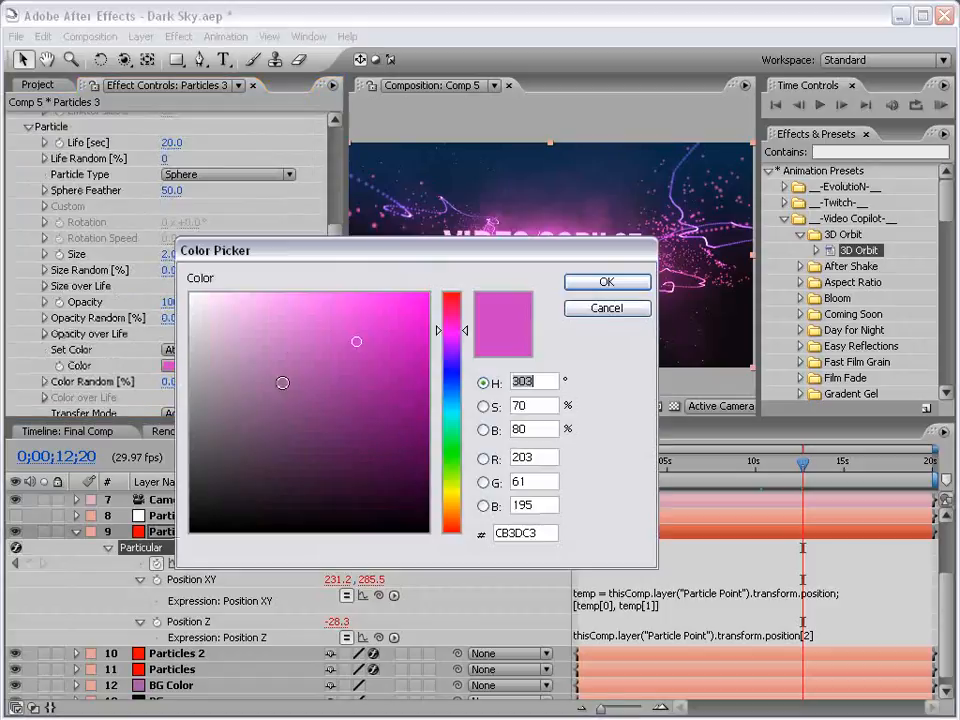
{"action": "left_click", "coordinate": [449, 404]}
{"action": "left_click", "coordinate": [281, 306]}
{"action": "left_click", "coordinate": [293, 292]}
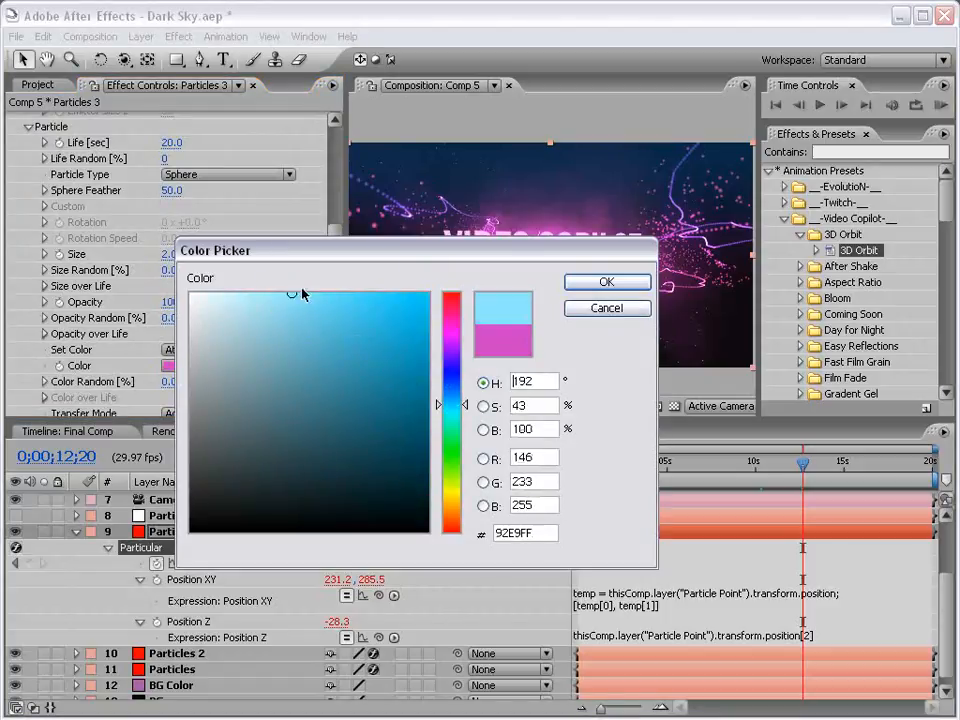
{"action": "left_click", "coordinate": [588, 283]}
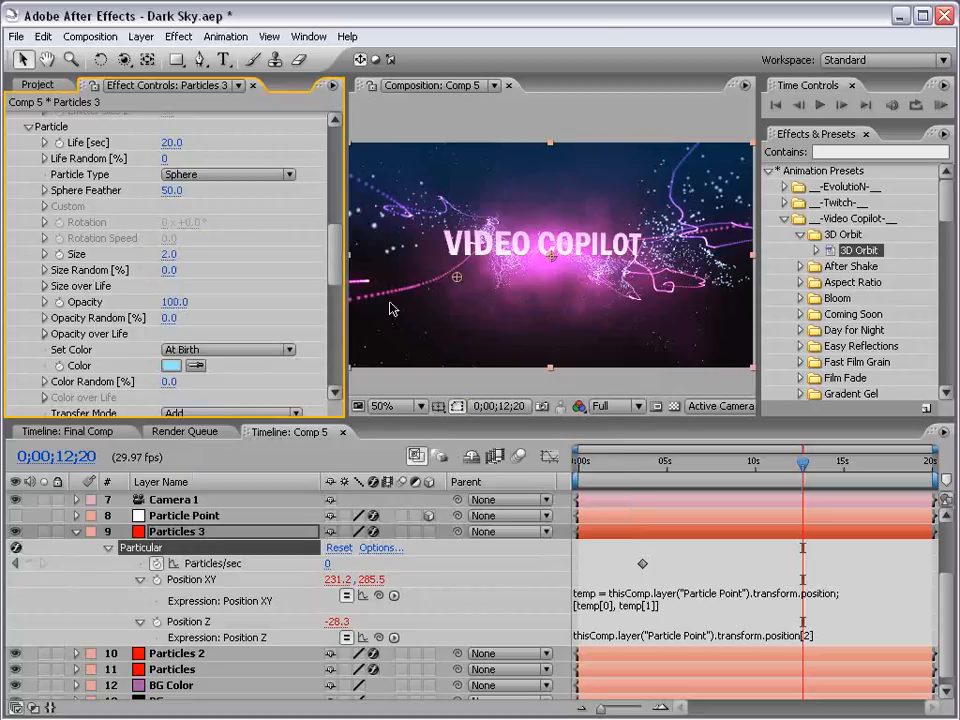
Reveal the animated properties of Particles 3 and go to its first Particles/sec keyframe at 0;00;03;18.
{"action": "left_click_drag", "start_coordinate": [336, 238], "coordinate": [336, 170]}
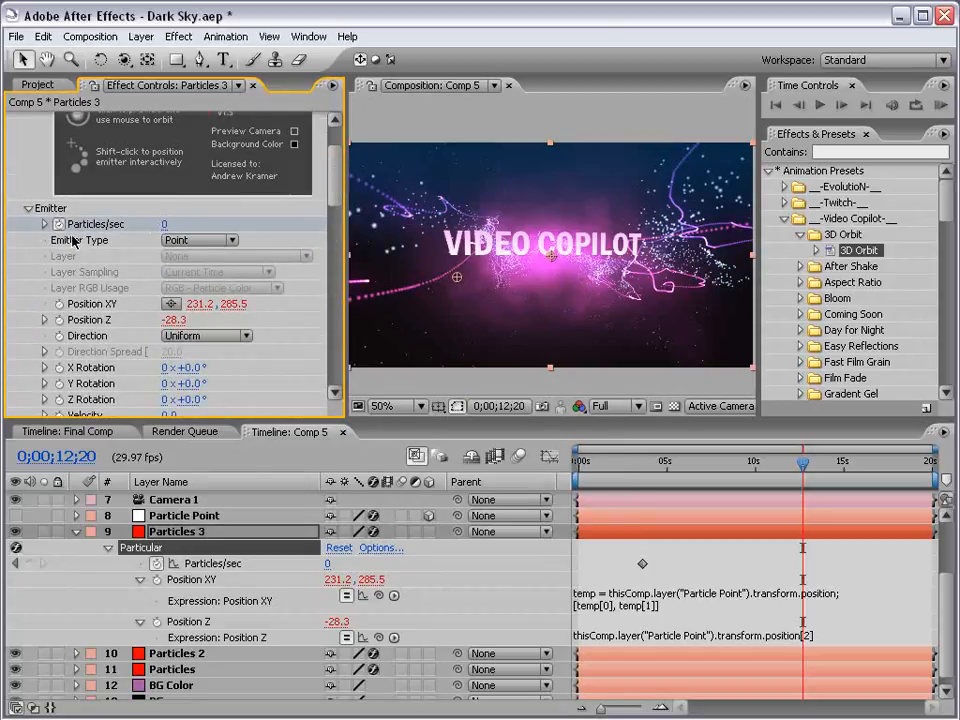
{"action": "key", "text": "u"}
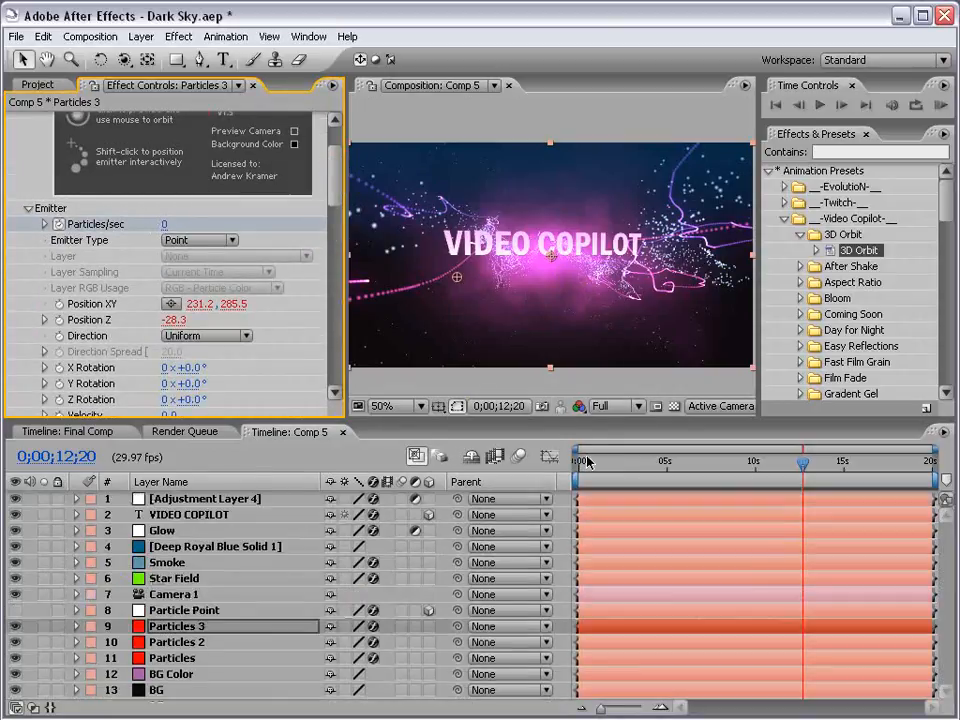
{"action": "key", "text": "e"}
{"action": "key", "text": "e"}
{"action": "key", "text": "="}
{"action": "key", "text": "="}
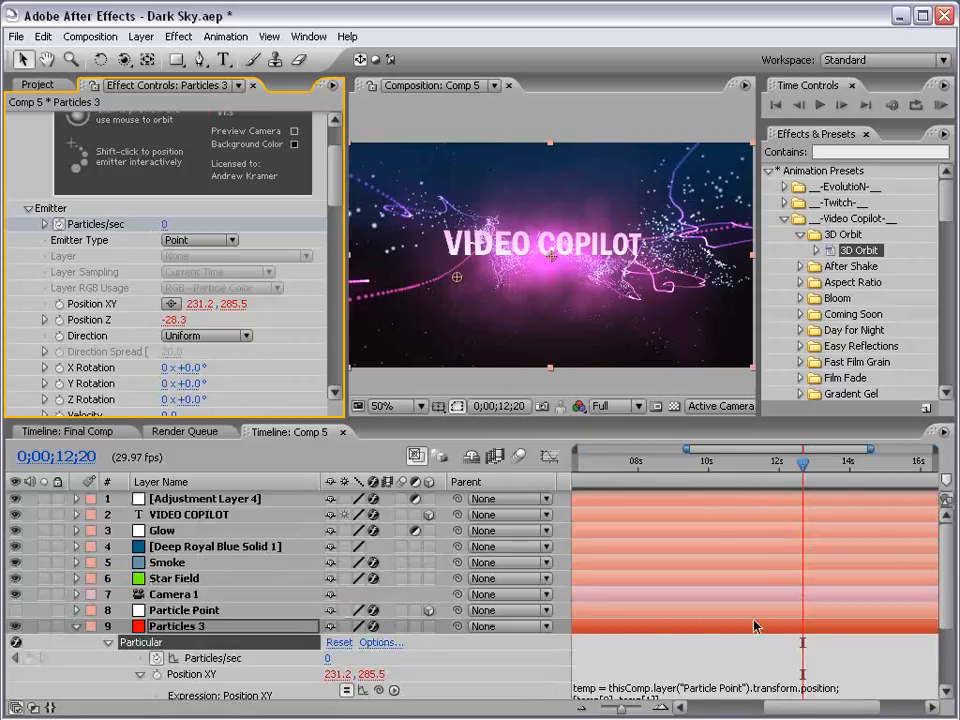
{"action": "left_click_drag", "start_coordinate": [735, 623], "coordinate": [928, 605]}
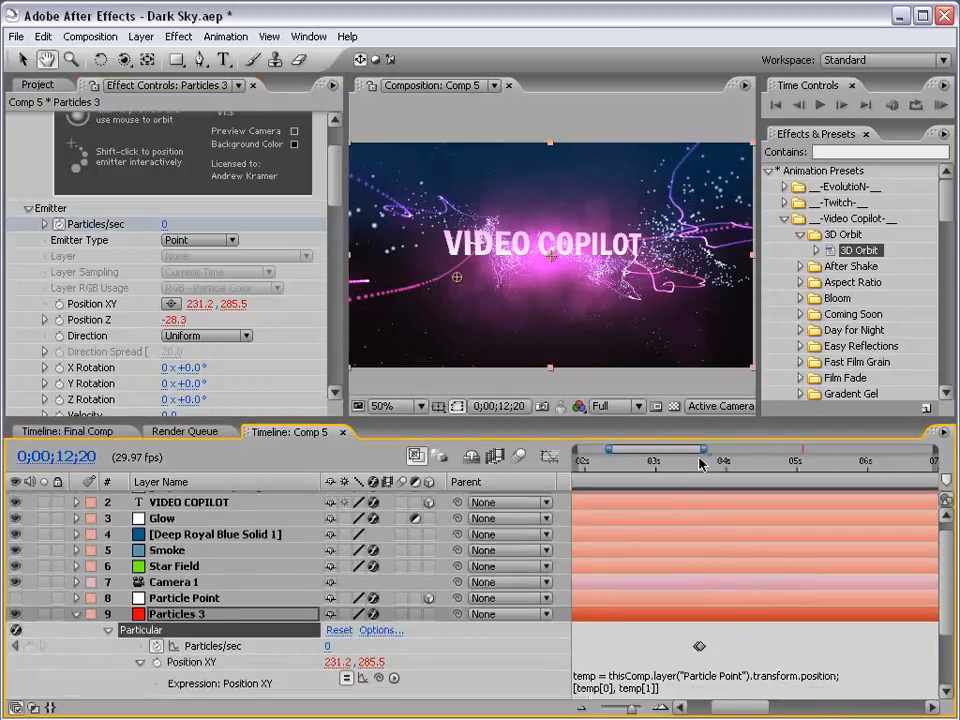
{"action": "left_click", "coordinate": [700, 463]}
{"action": "key", "text": "="}
{"action": "key", "text": "="}
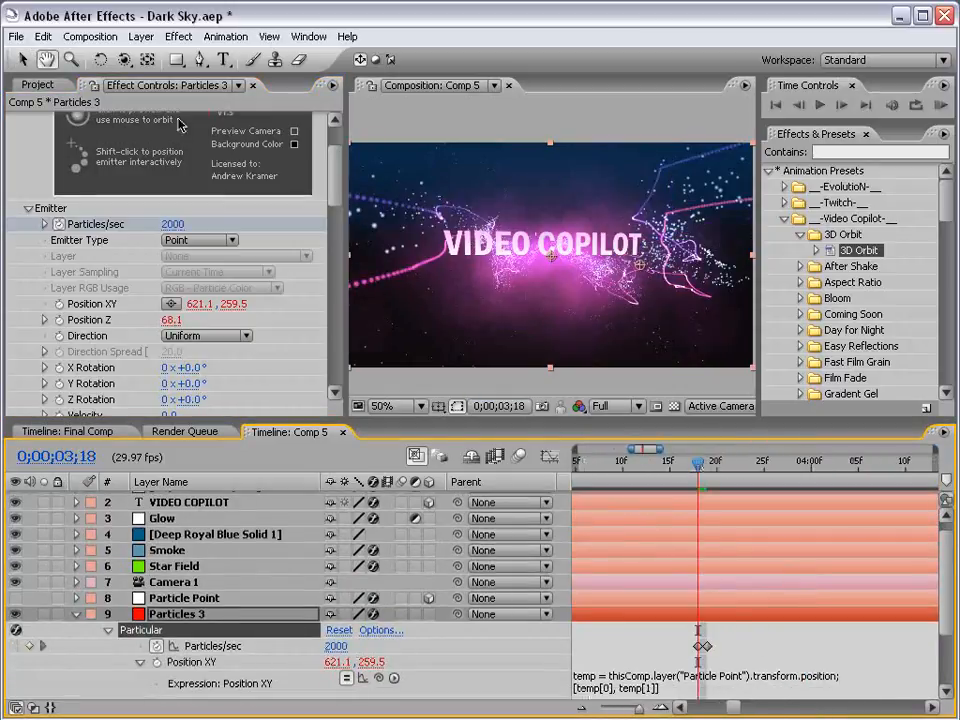
Try a Particles/sec value of 500 at the current keyframe of Particles 3.
{"action": "left_click", "coordinate": [173, 224]}
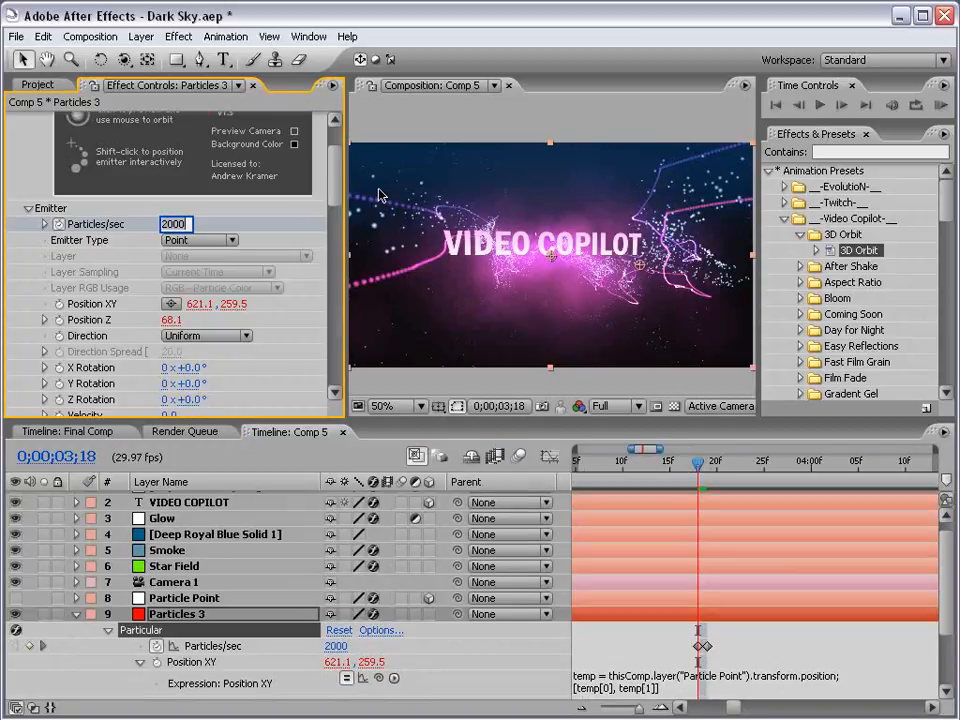
{"action": "type", "text": "500"}
{"action": "key", "text": "Return"}
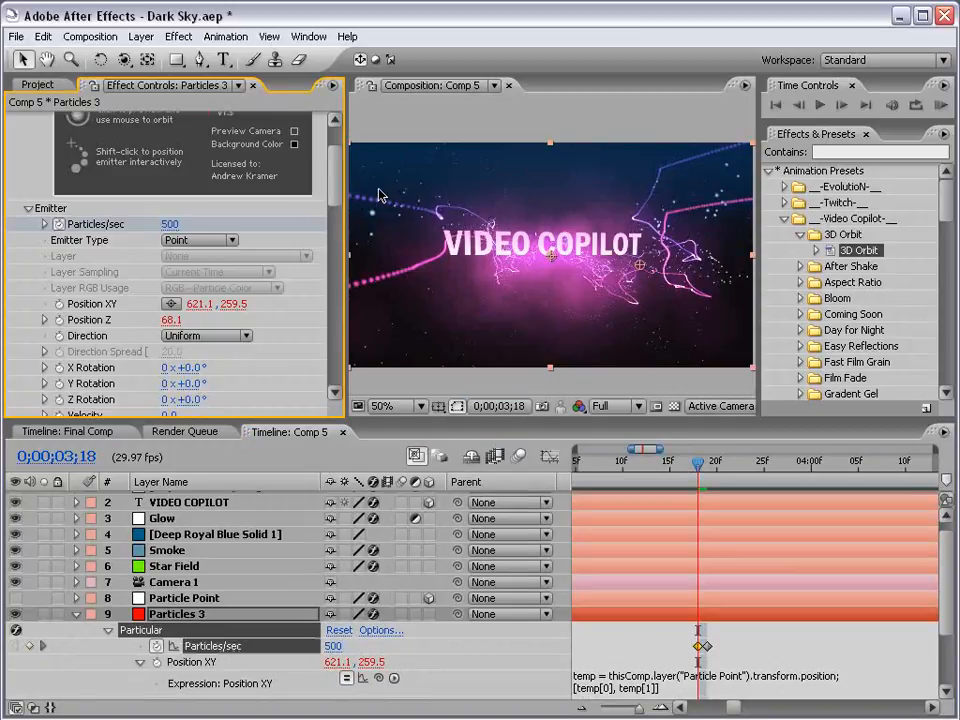
{"action": "left_click", "coordinate": [690, 632]}
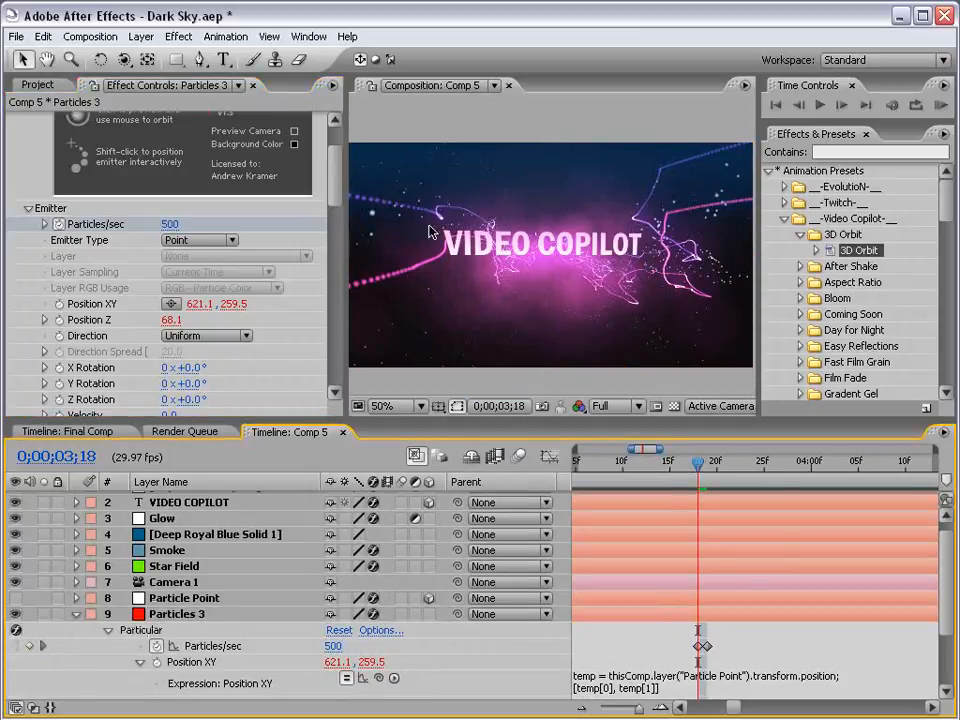
Set the Particles/sec keyframe of Particles 3 at 0;00;03;18 to 750.
{"action": "left_click", "coordinate": [169, 224]}
{"action": "type", "text": "750"}
{"action": "key", "text": "Return"}
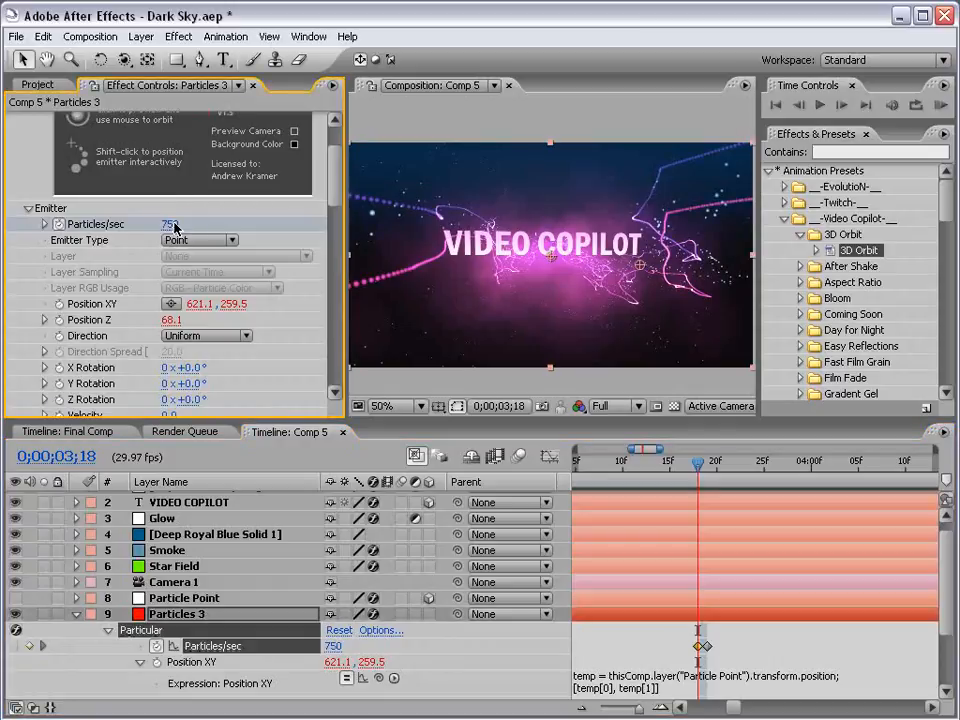
{"action": "left_click", "coordinate": [738, 637]}
Start the work area at 0;00;06;05 and review the particle streaks up to 0;00;08;26.
{"action": "key", "text": "minus"}
{"action": "key", "text": "minus"}
{"action": "key", "text": "minus"}
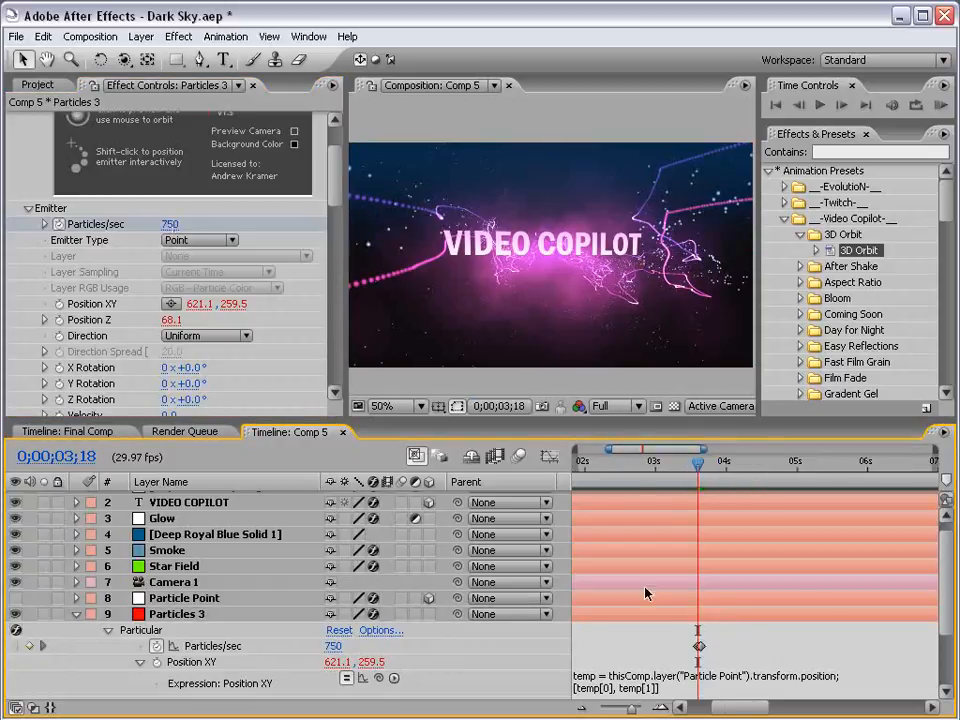
{"action": "left_click_drag", "start_coordinate": [801, 599], "coordinate": [801, 579]}
{"action": "key", "text": "minus"}
{"action": "left_click_drag", "start_coordinate": [642, 465], "coordinate": [746, 475]}
{"action": "left_click_drag", "start_coordinate": [771, 474], "coordinate": [694, 462]}
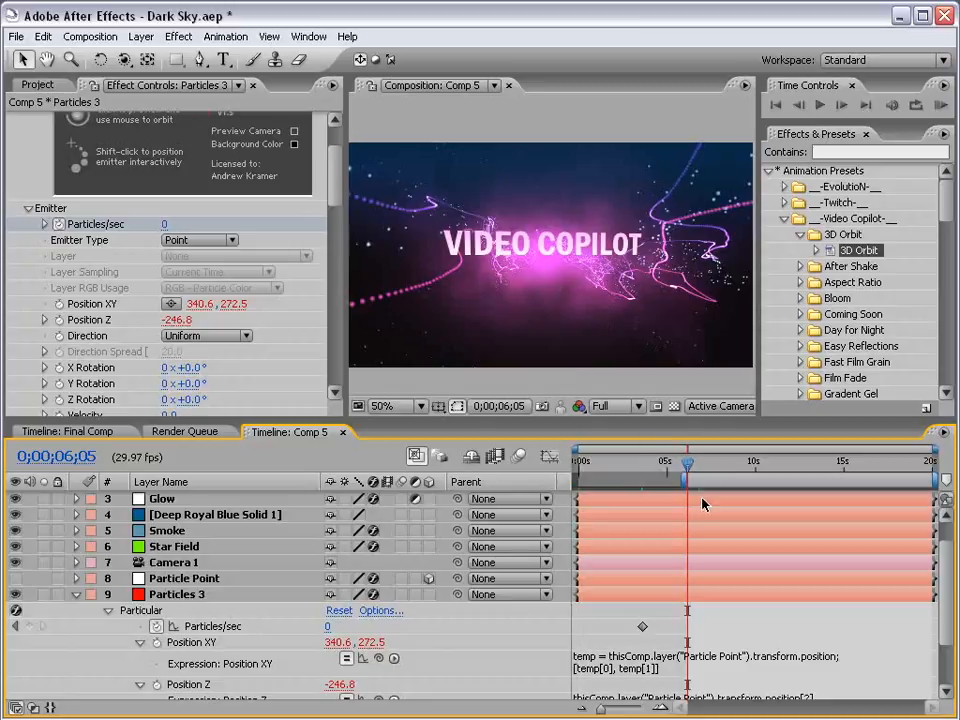
{"action": "left_click_drag", "start_coordinate": [687, 465], "coordinate": [735, 466]}
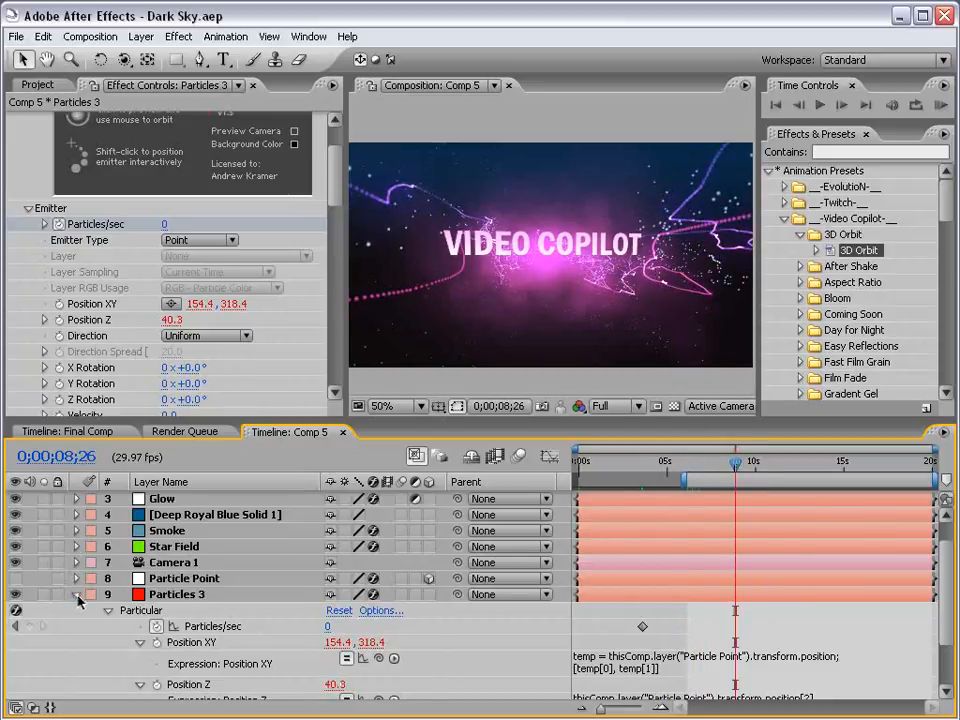
Add a null object to Comp 5, make it a 3D layer, and parent Camera 1 to it.
{"action": "left_click", "coordinate": [77, 595]}
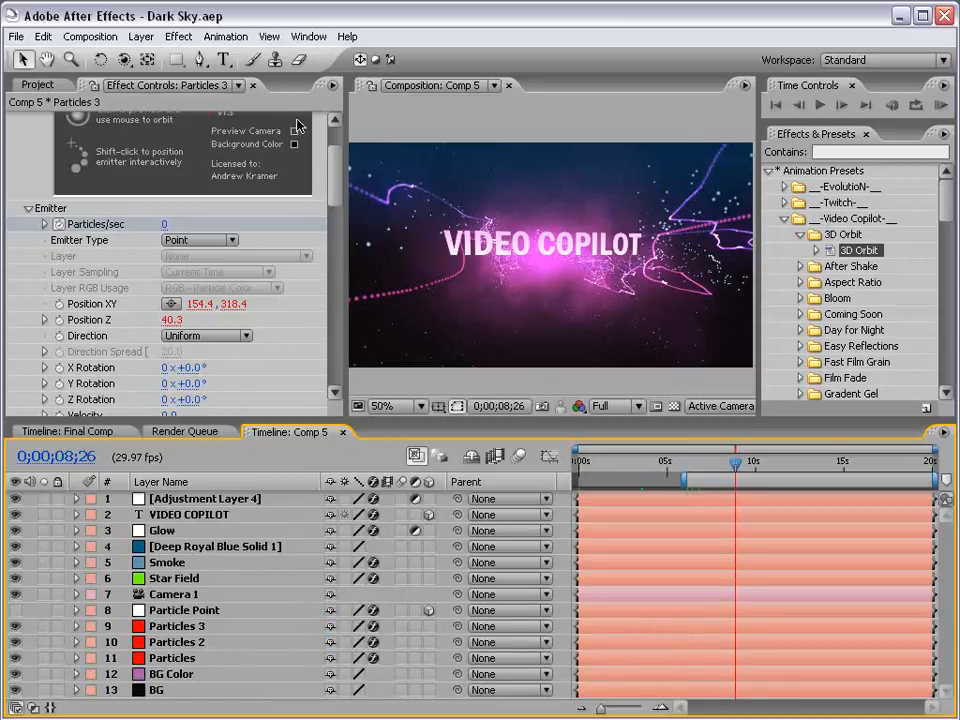
{"action": "left_click", "coordinate": [141, 36]}
{"action": "mouse_move", "coordinate": [105, 56]}
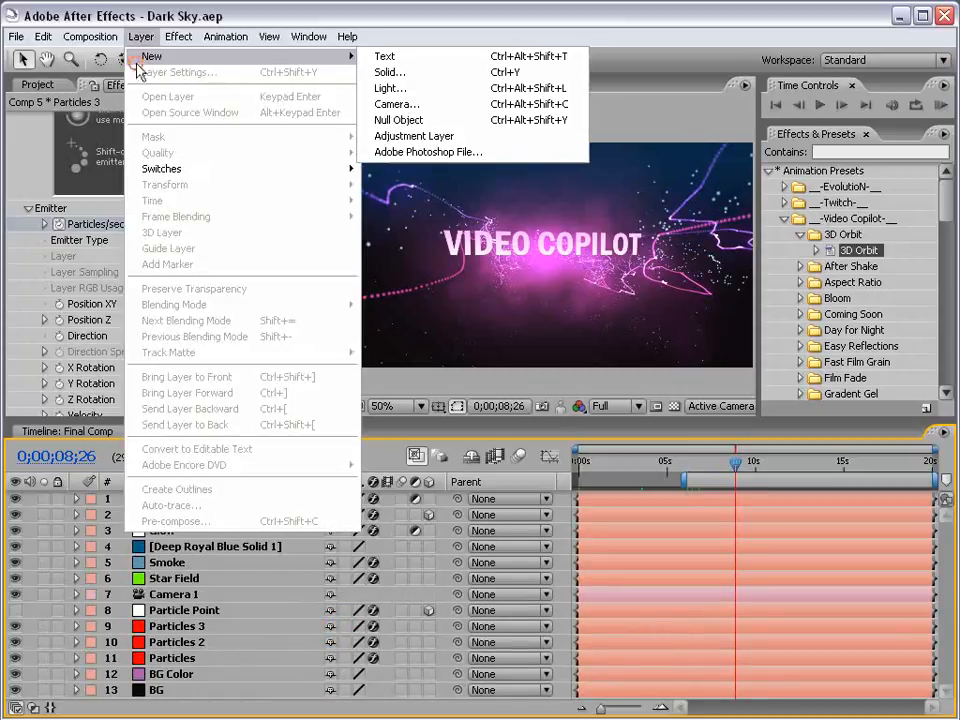
{"action": "left_click", "coordinate": [412, 121]}
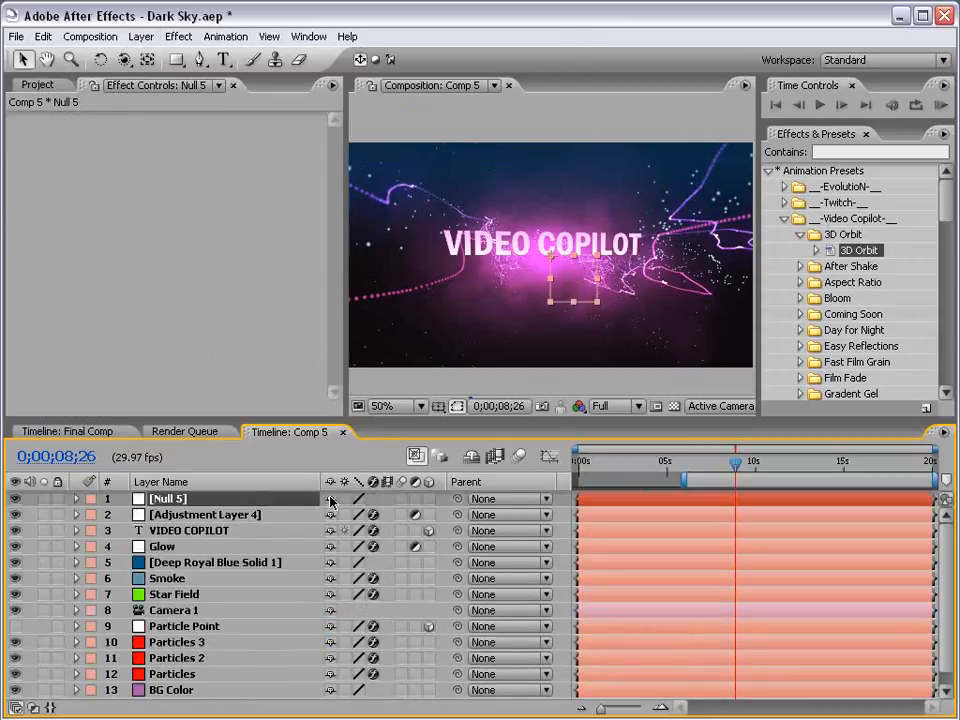
{"action": "left_click", "coordinate": [429, 499]}
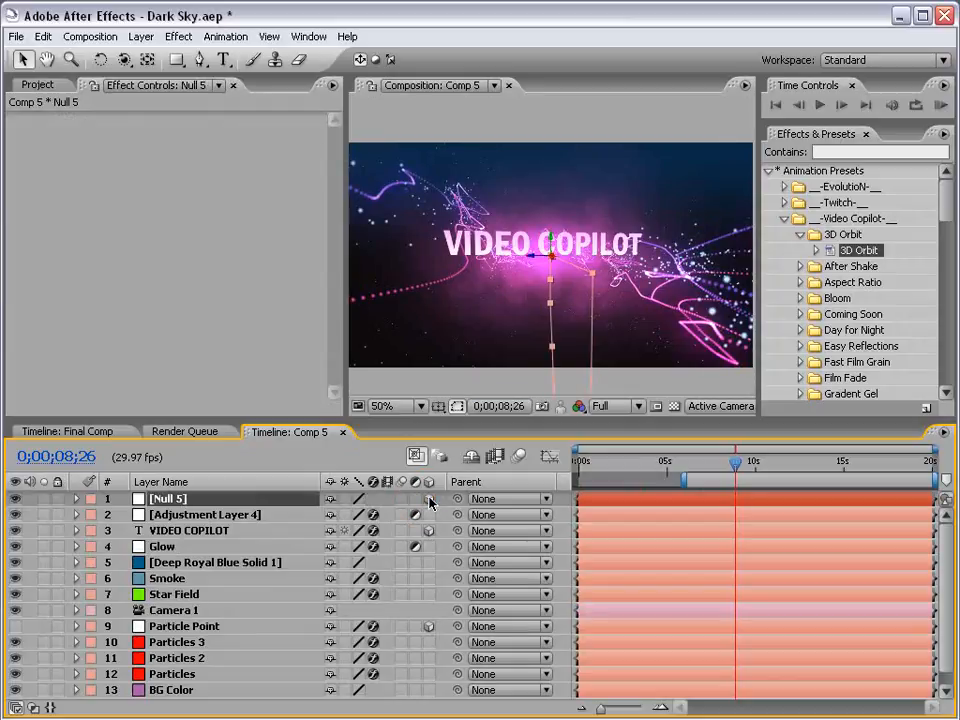
{"action": "left_click", "coordinate": [164, 612]}
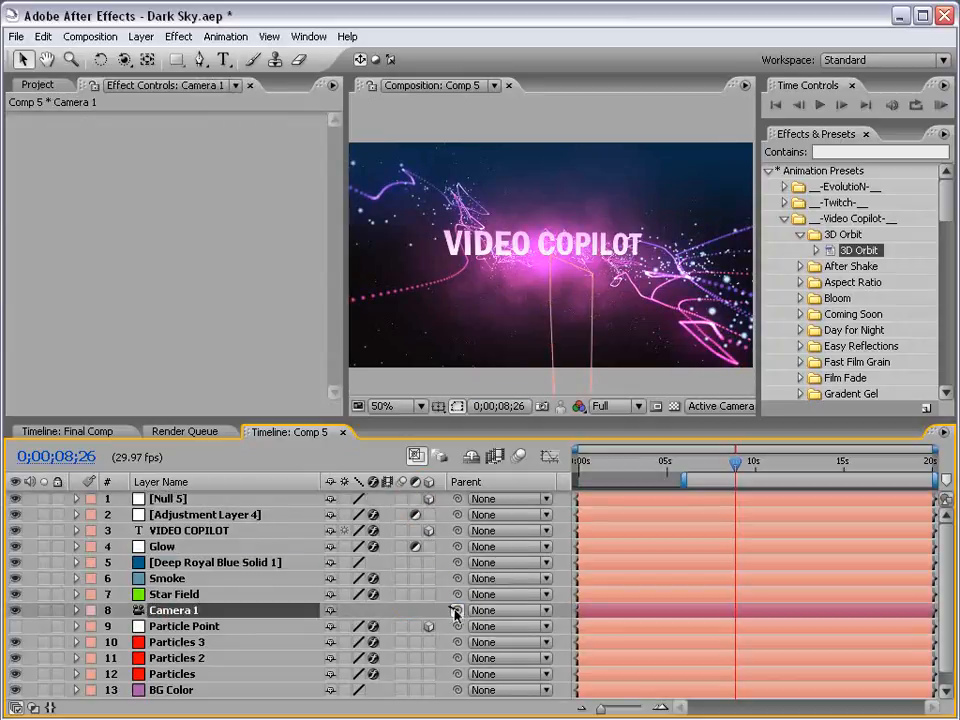
{"action": "left_click_drag", "start_coordinate": [457, 612], "coordinate": [178, 505]}
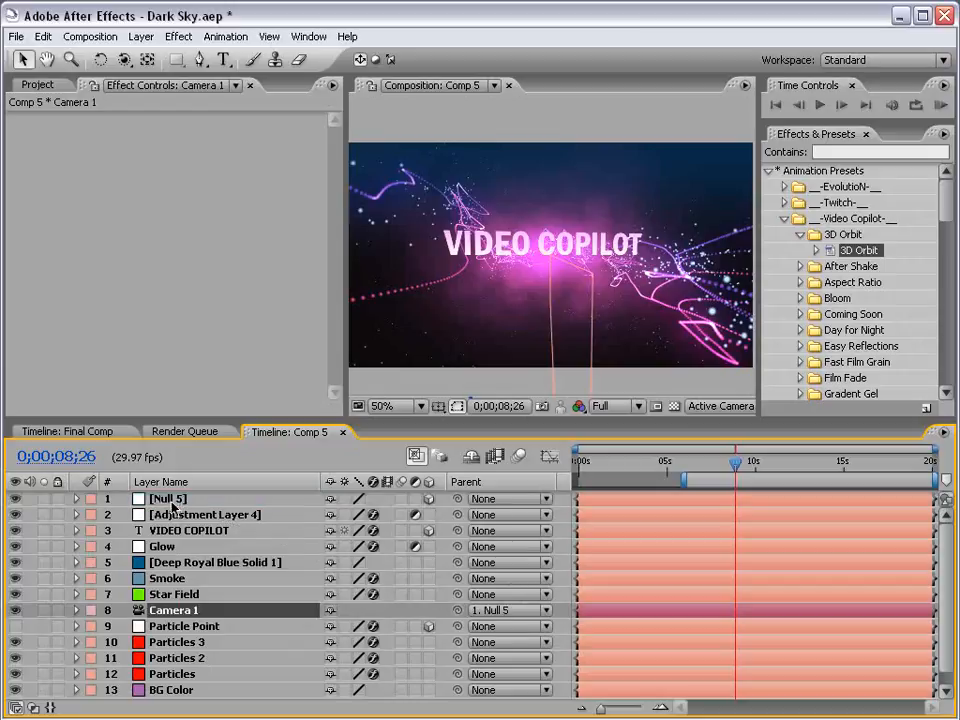
Rotate Null 5 to a Y Rotation of 78° and set a keyframe for it at 0;00;08;26.
{"action": "left_click", "coordinate": [177, 505]}
{"action": "key", "text": "r"}
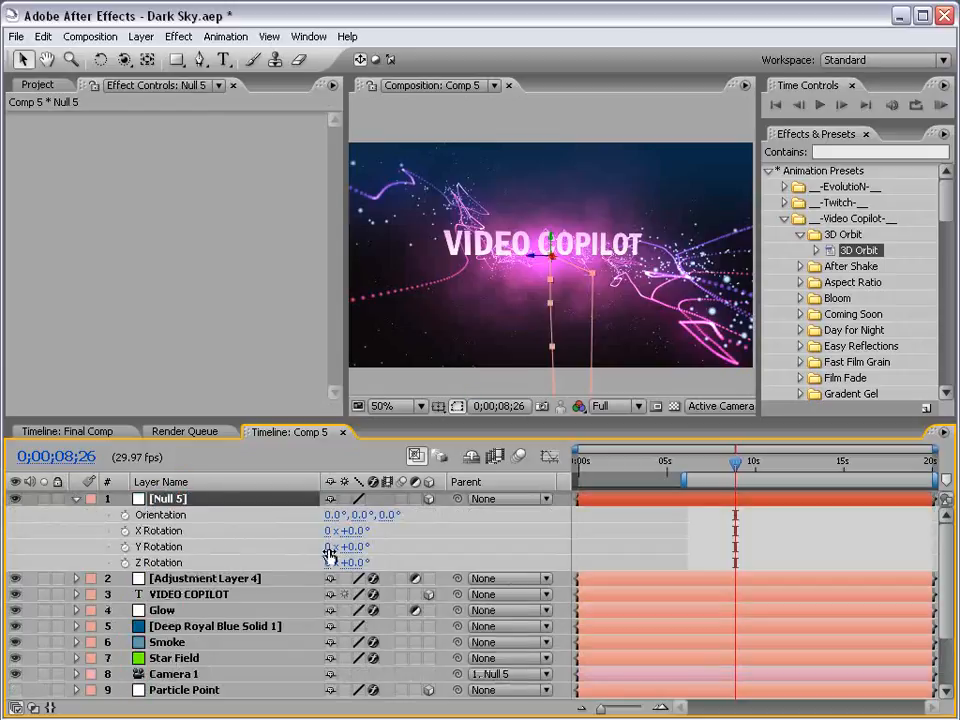
{"action": "left_click_drag", "start_coordinate": [332, 546], "coordinate": [418, 544]}
{"action": "left_click", "coordinate": [124, 546]}
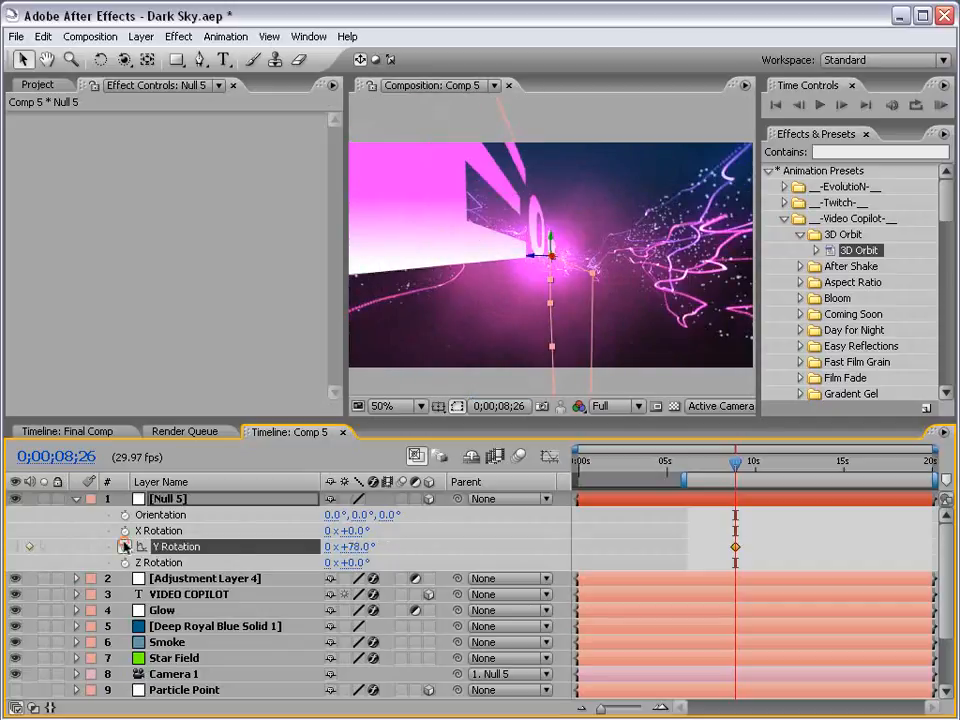
Lower the composition preview resolution to Half and keyframe Null 5's Y Rotation at 0° at 0;00;10;01.
{"action": "left_click", "coordinate": [743, 464]}
{"action": "left_click", "coordinate": [757, 464]}
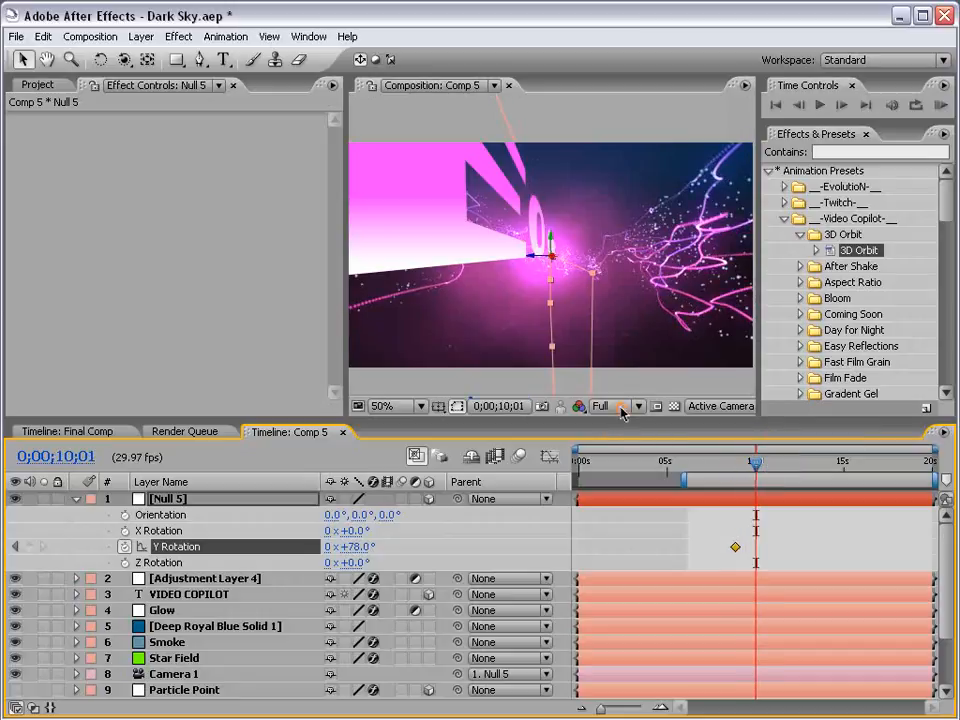
{"action": "left_click", "coordinate": [621, 407]}
{"action": "left_click", "coordinate": [616, 441]}
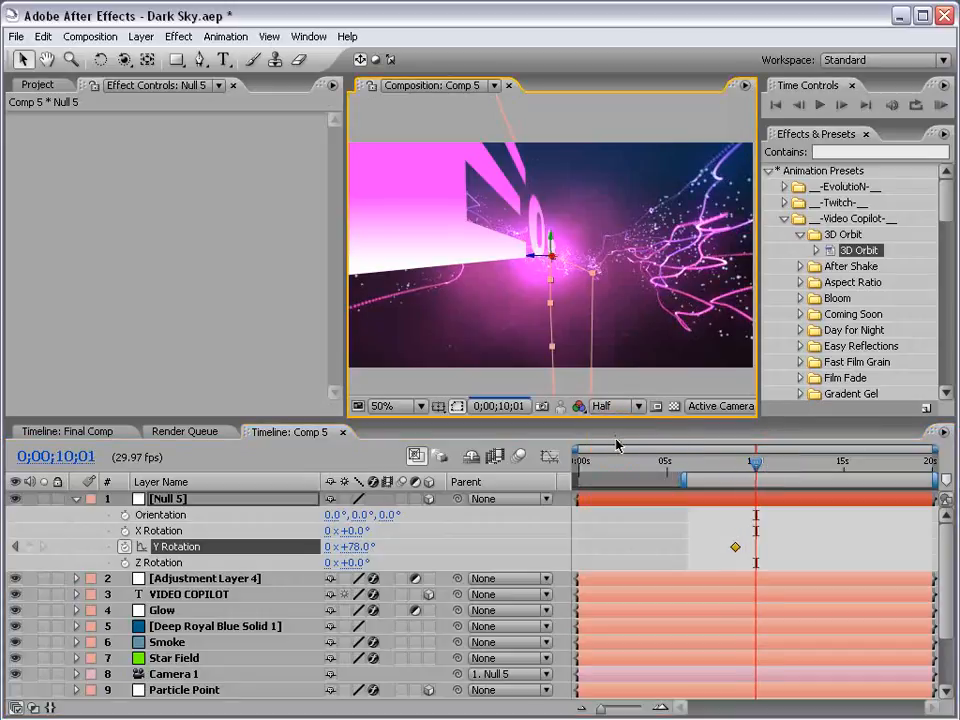
{"action": "left_click", "coordinate": [348, 546]}
{"action": "type", "text": "0"}
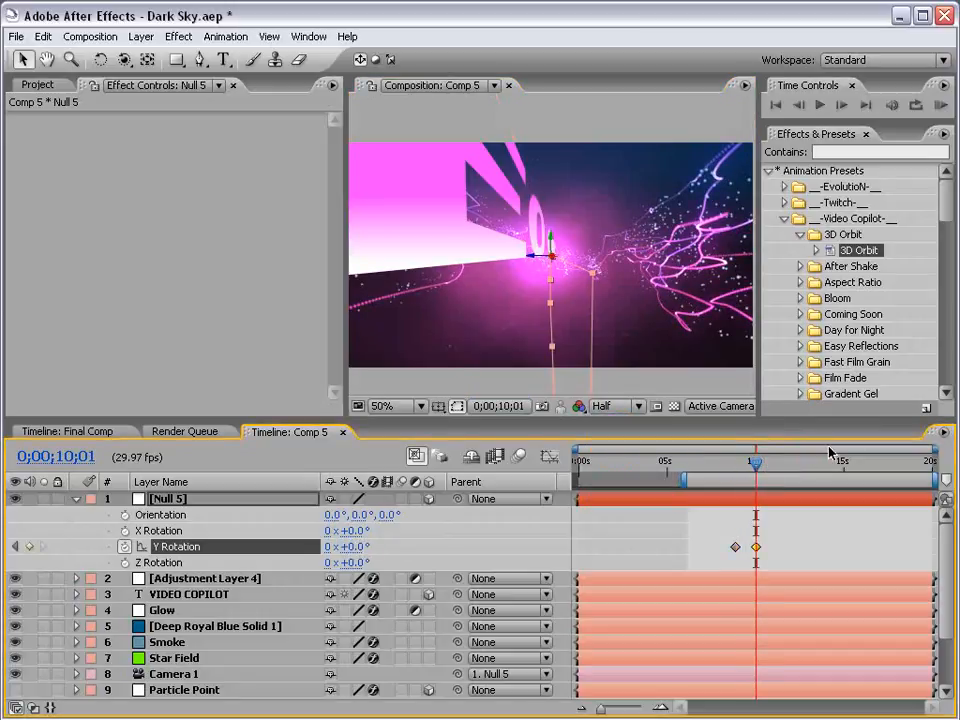
{"action": "key", "text": "Return"}
Apply Easy Ease to both Y Rotation keyframes of Null 5 and start the work area at 0;00;08;27.
{"action": "key", "text": "F9"}
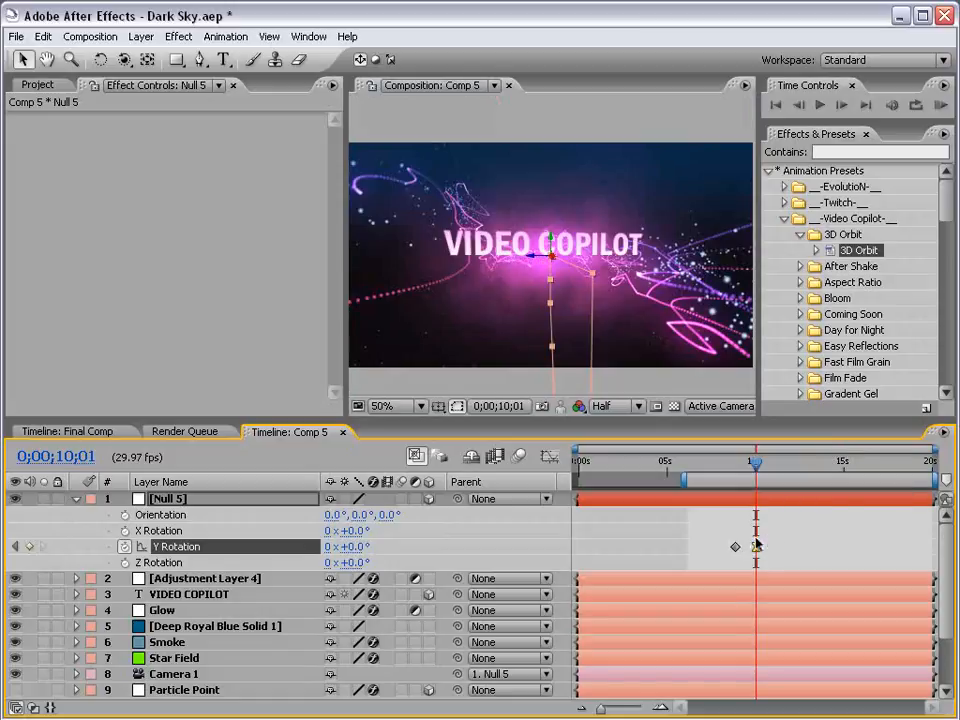
{"action": "left_click_drag", "start_coordinate": [713, 540], "coordinate": [737, 555]}
{"action": "key", "text": "F9"}
{"action": "left_click_drag", "start_coordinate": [733, 467], "coordinate": [737, 465]}
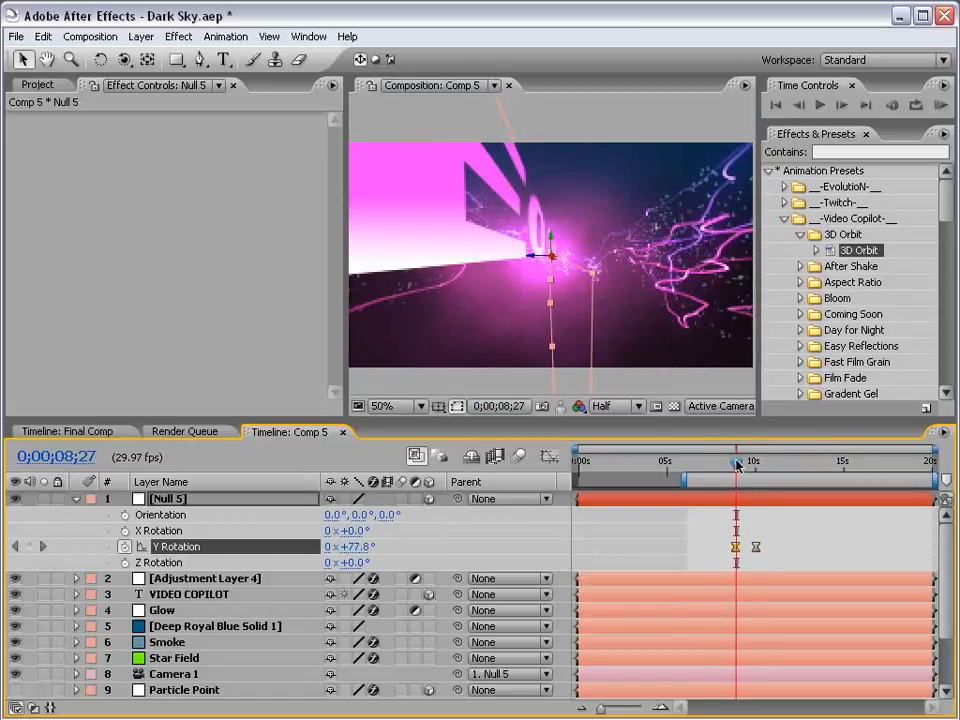
Enable motion blur for the VIDEO COPILOT text layer and the composition, and save the project.
{"action": "left_click", "coordinate": [195, 594]}
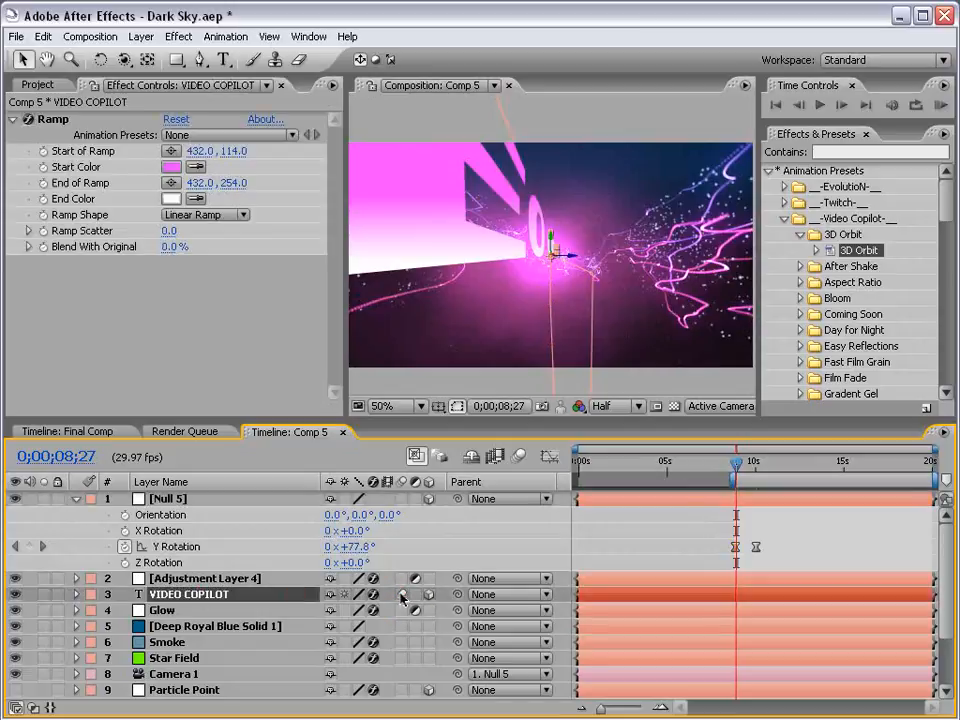
{"action": "left_click", "coordinate": [518, 455]}
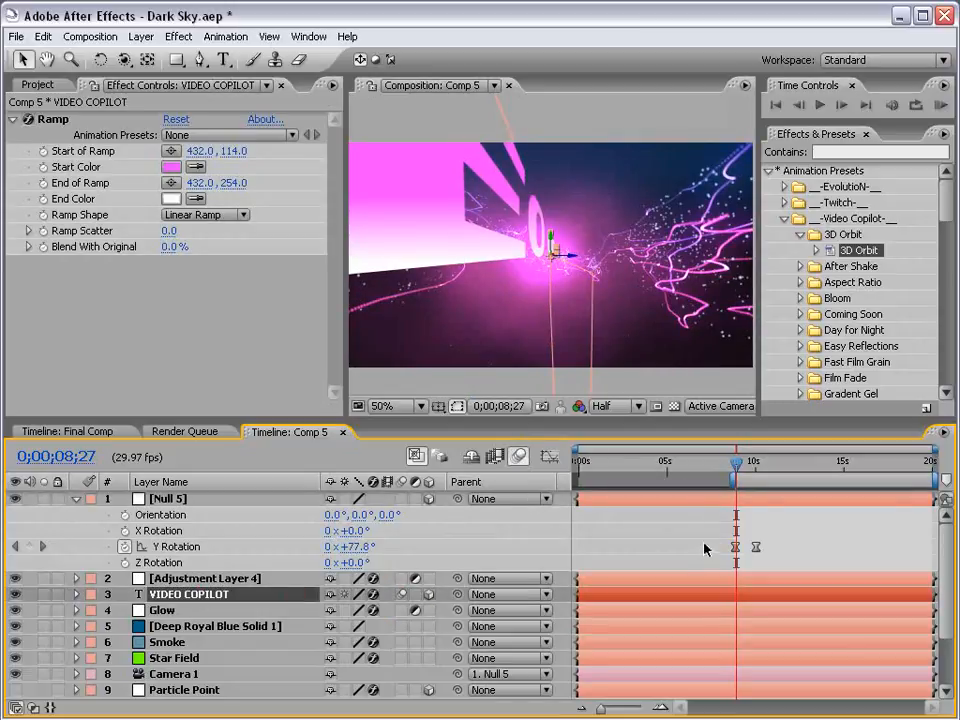
{"action": "key", "text": "ctrl+s"}
Set the RAM preview to skip 1 frame at Half resolution and preview the camera rotation around the title.
{"action": "left_click_drag", "start_coordinate": [903, 124], "coordinate": [898, 203]}
{"action": "left_click", "coordinate": [847, 168]}
{"action": "type", "text": "1"}
{"action": "left_click", "coordinate": [915, 167]}
{"action": "left_click", "coordinate": [911, 227]}
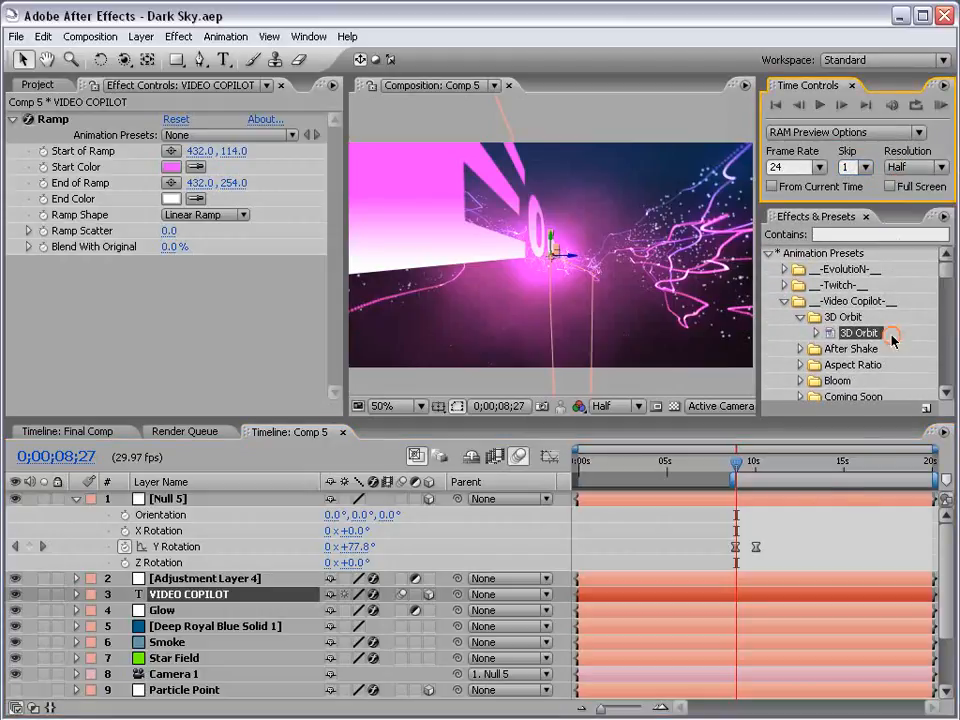
{"action": "left_click", "coordinate": [782, 514]}
{"action": "key", "text": "KP_0"}
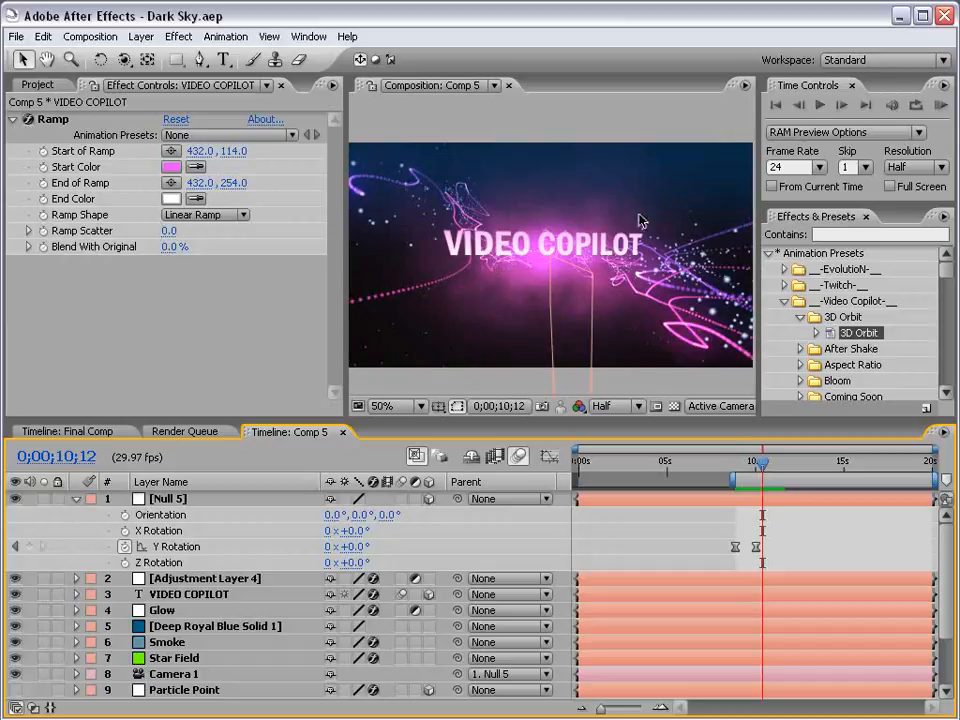
Keyframe Null 5's position at 0;00;10;06 and raise the null to a Y position of -150 at 0;00;11;03.
{"action": "left_click", "coordinate": [757, 468]}
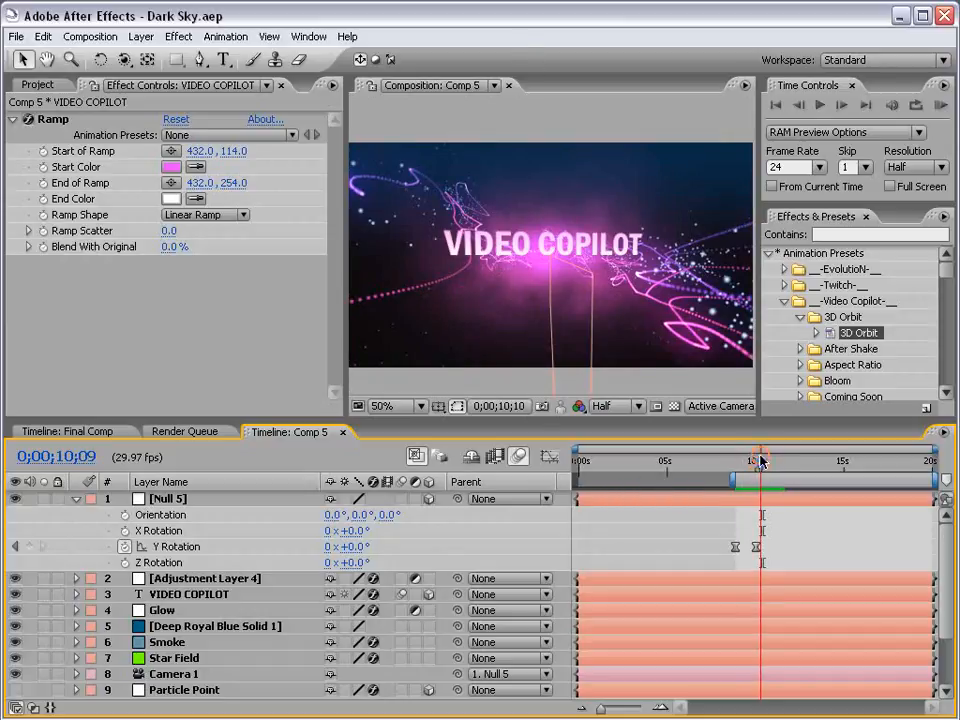
{"action": "left_click", "coordinate": [225, 484]}
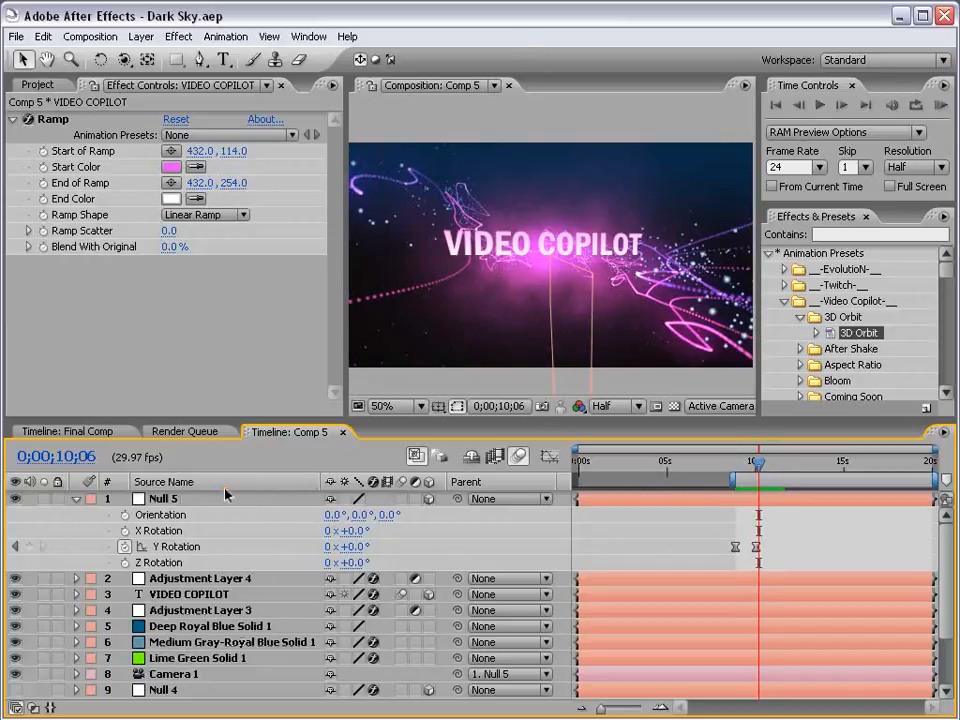
{"action": "left_click", "coordinate": [162, 500]}
{"action": "key", "text": "p"}
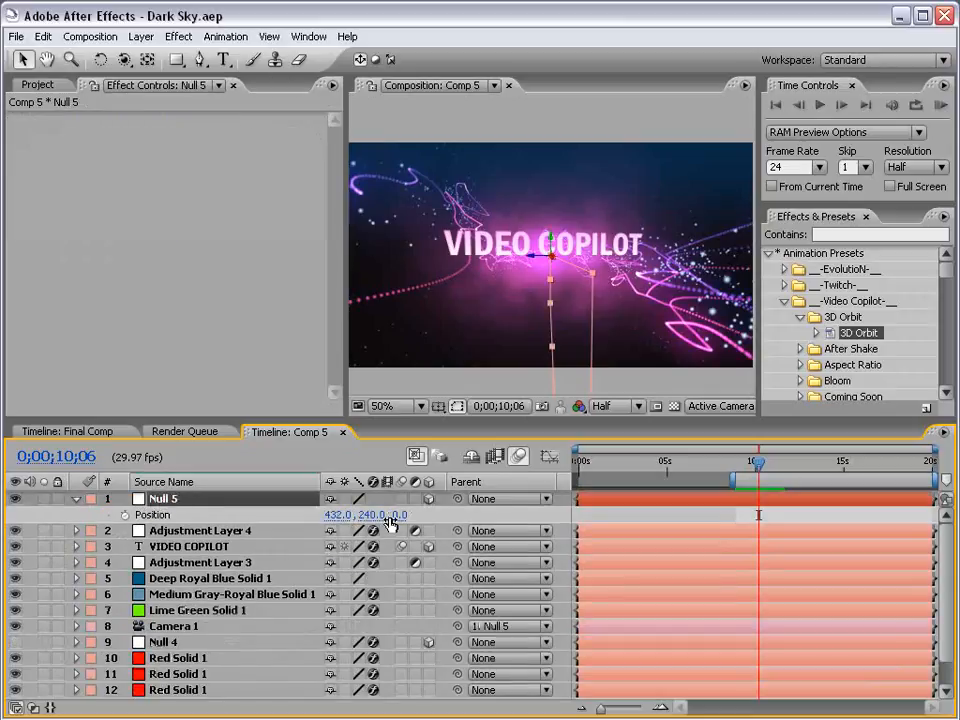
{"action": "key", "text": "u"}
{"action": "key", "text": "shift+p"}
{"action": "left_click", "coordinate": [126, 514]}
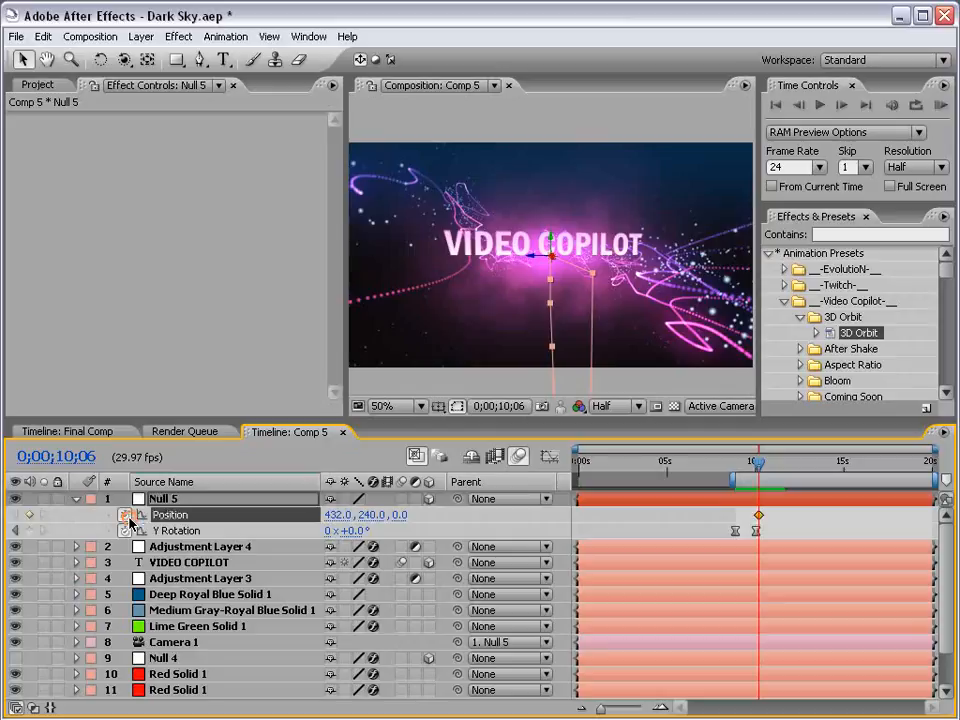
{"action": "left_click", "coordinate": [773, 462]}
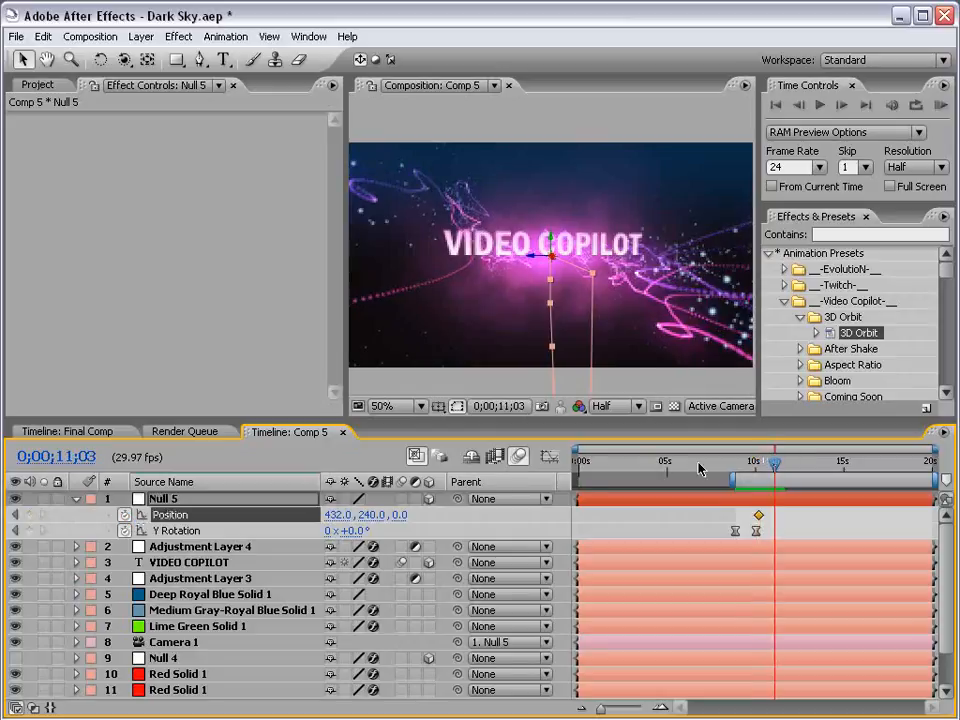
{"action": "left_click_drag", "start_coordinate": [550, 255], "coordinate": [573, 77]}
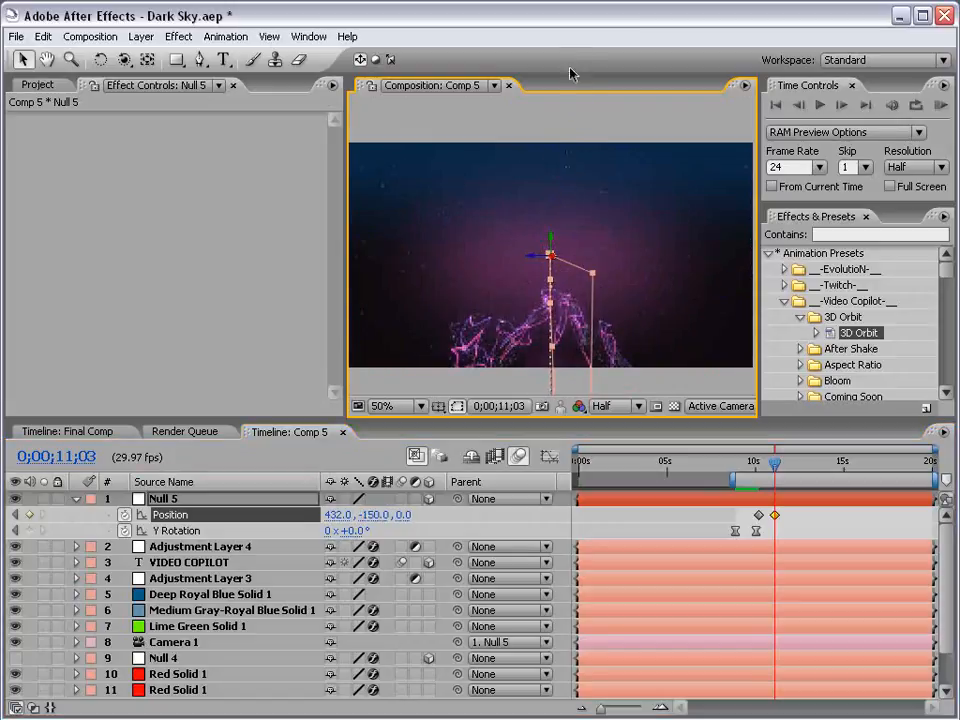
Duplicate the VIDEO COPILOT text layer and move the copy straight up to the centre of the camera view at 0;00;11;06.
{"action": "left_click", "coordinate": [190, 562]}
{"action": "key", "text": "ctrl+d"}
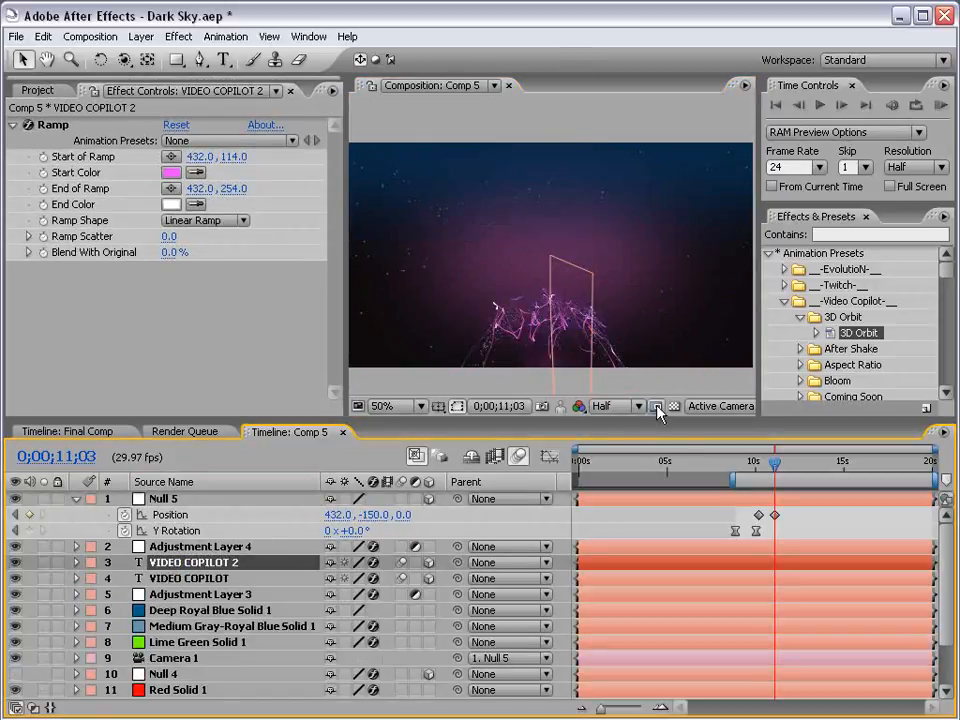
{"action": "left_click_drag", "start_coordinate": [775, 463], "coordinate": [762, 465]}
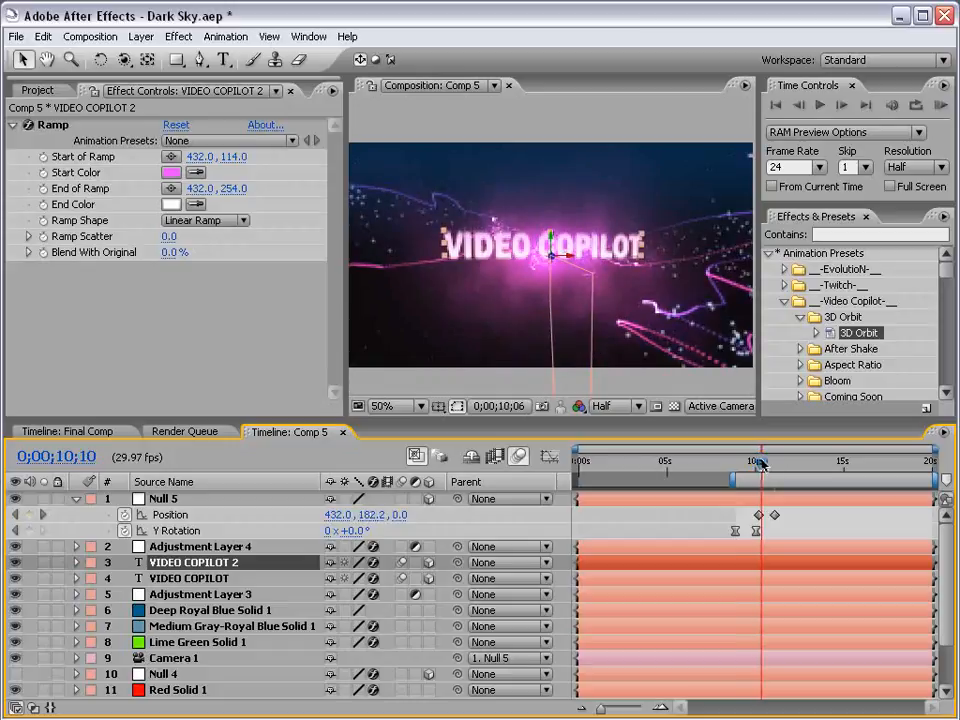
{"action": "left_click_drag", "start_coordinate": [554, 277], "coordinate": [551, 88]}
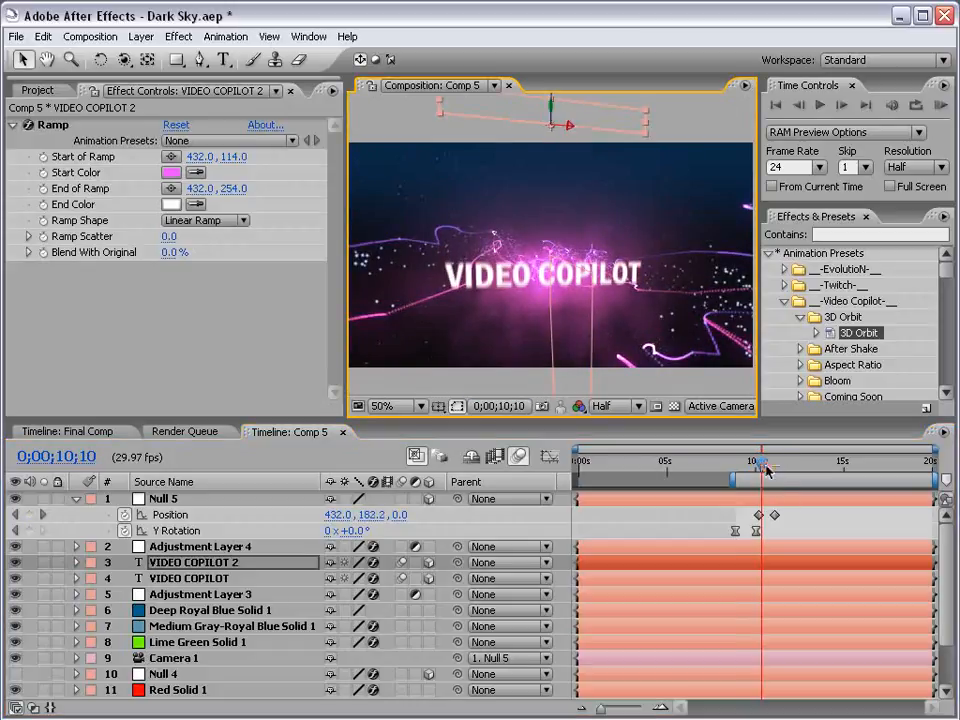
{"action": "left_click_drag", "start_coordinate": [763, 466], "coordinate": [778, 467]}
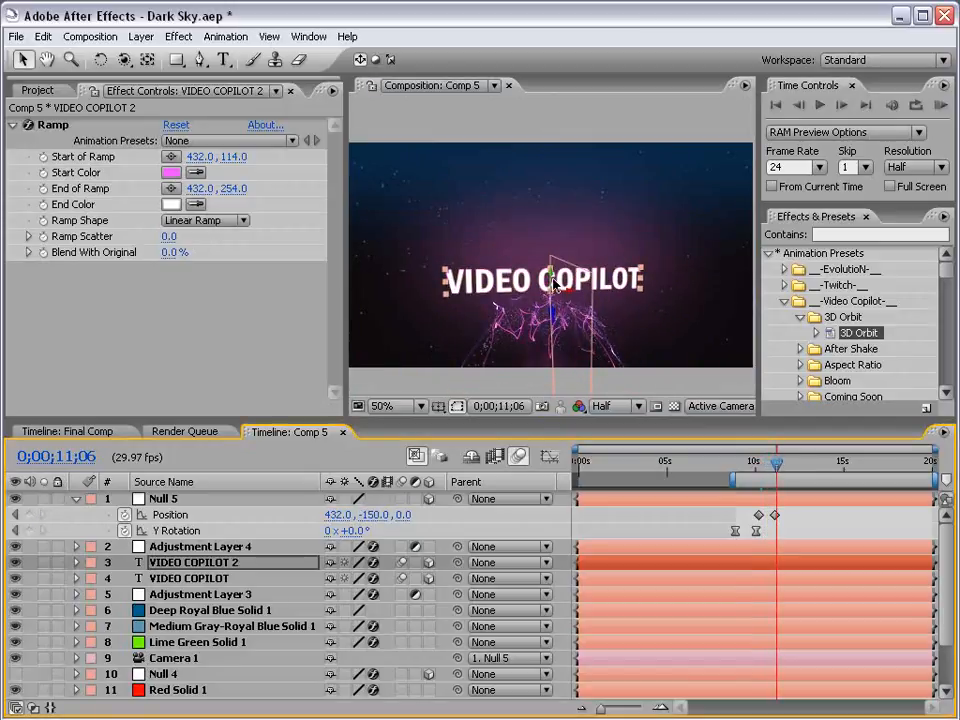
{"action": "left_click_drag", "start_coordinate": [552, 272], "coordinate": [552, 254]}
Apply Easy Ease to both Position keyframes of Null 5 and review the camera move between the two titles.
{"action": "left_click_drag", "start_coordinate": [813, 529], "coordinate": [752, 512]}
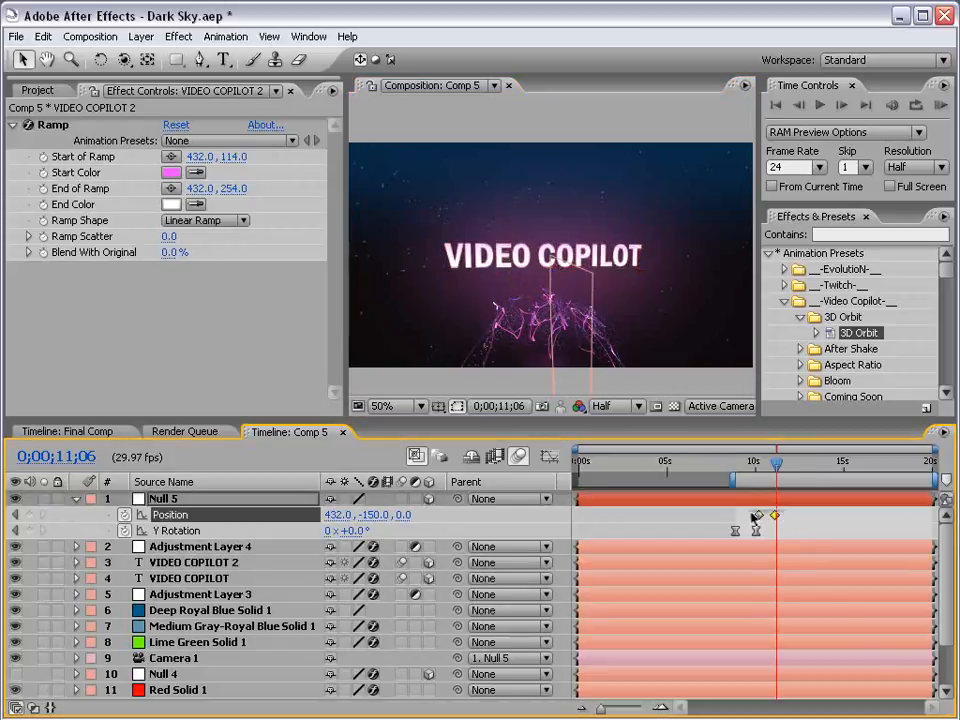
{"action": "key", "text": "F9"}
{"action": "left_click_drag", "start_coordinate": [742, 460], "coordinate": [785, 458]}
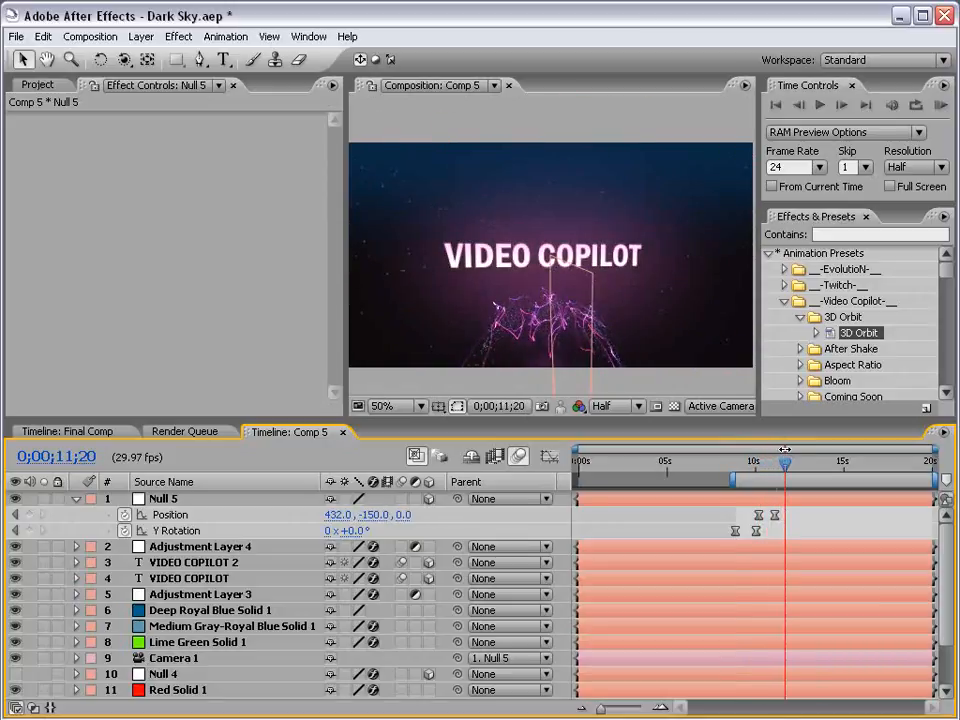
{"action": "left_click", "coordinate": [185, 562]}
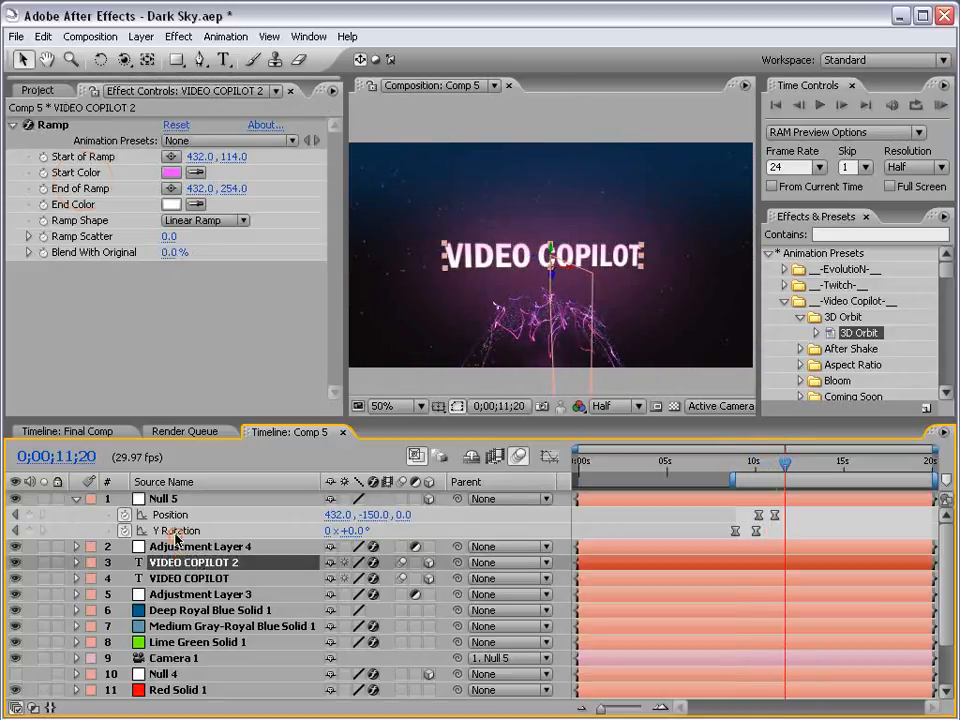
{"action": "left_click_drag", "start_coordinate": [754, 462], "coordinate": [783, 463]}
{"action": "left_click", "coordinate": [790, 517]}
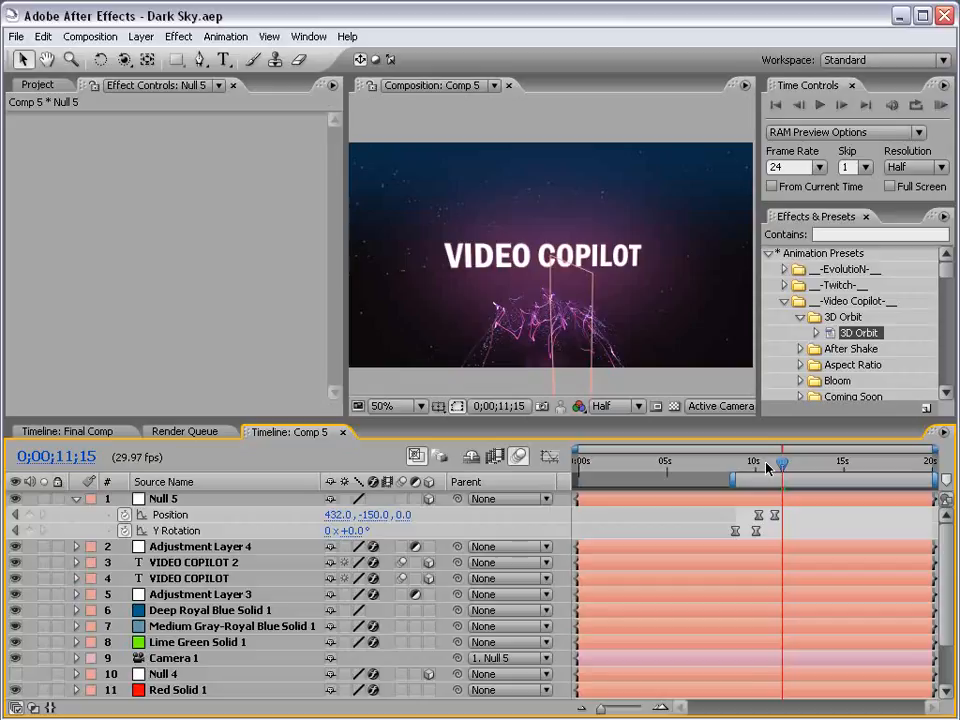
{"action": "mouse_move", "coordinate": [762, 462]}
{"action": "left_mouse_down"}
{"action": "mouse_move", "coordinate": [746, 462]}
{"action": "mouse_move", "coordinate": [788, 462]}
{"action": "mouse_move", "coordinate": [757, 463]}
{"action": "left_mouse_up"}
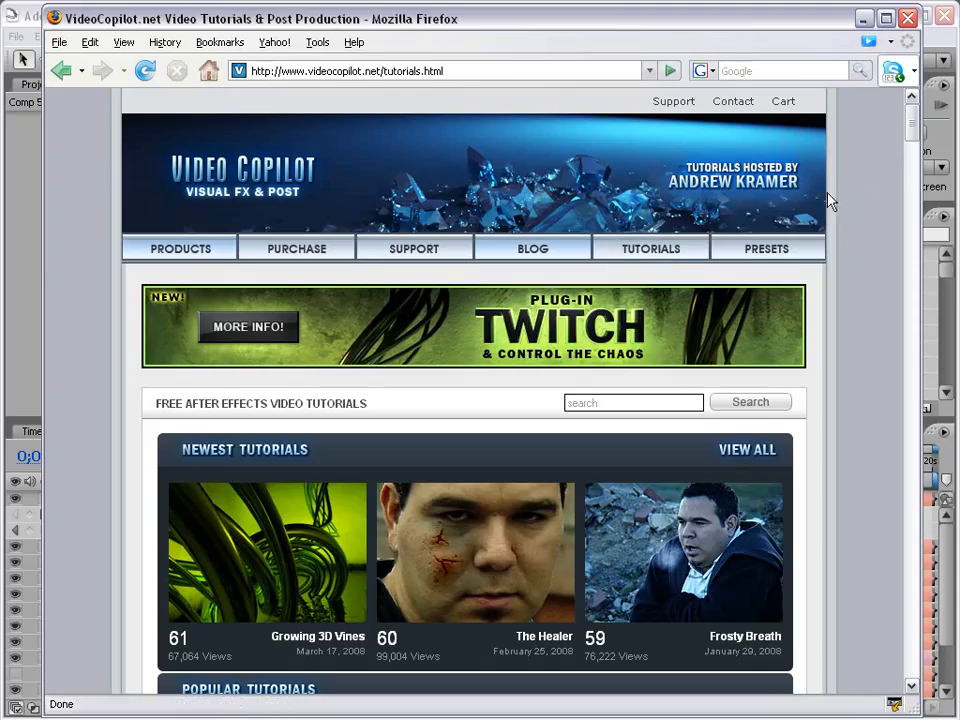
Look through the tutorials and products pages of the Video Copilot website in Firefox.
{"action": "left_click_drag", "start_coordinate": [910, 130], "coordinate": [911, 200]}
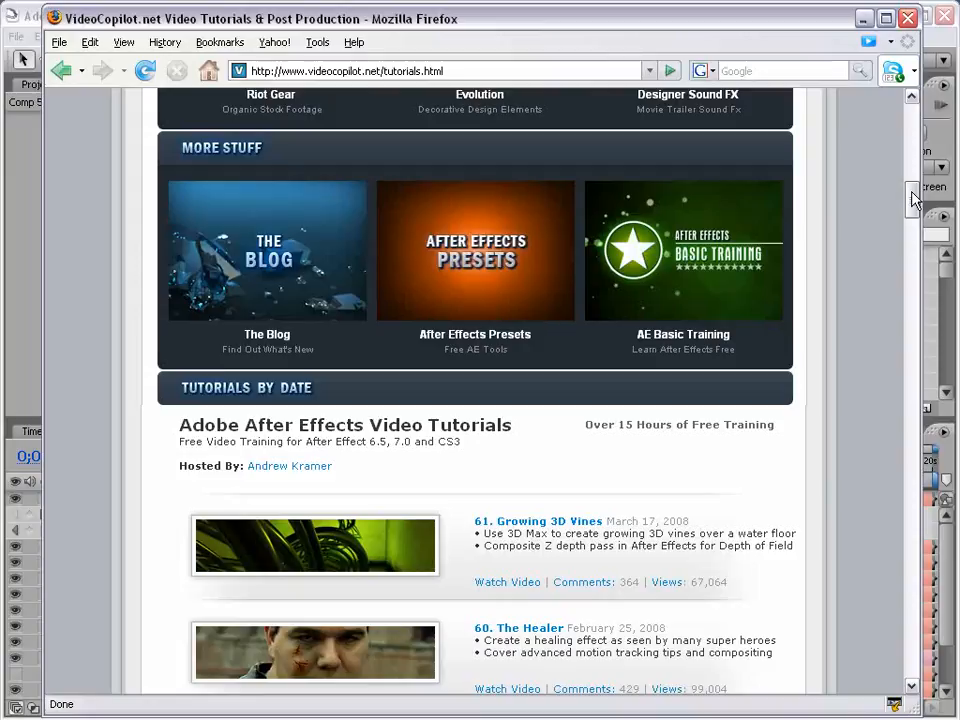
{"action": "left_click_drag", "start_coordinate": [912, 199], "coordinate": [818, 570]}
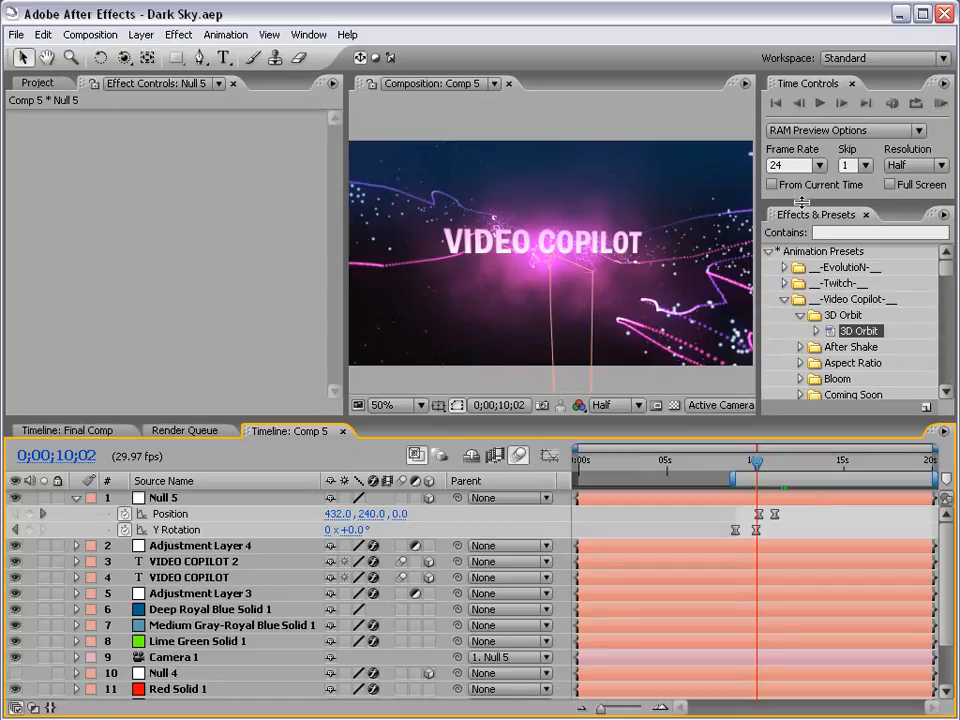
{"action": "key", "text": "alt+Tab"}
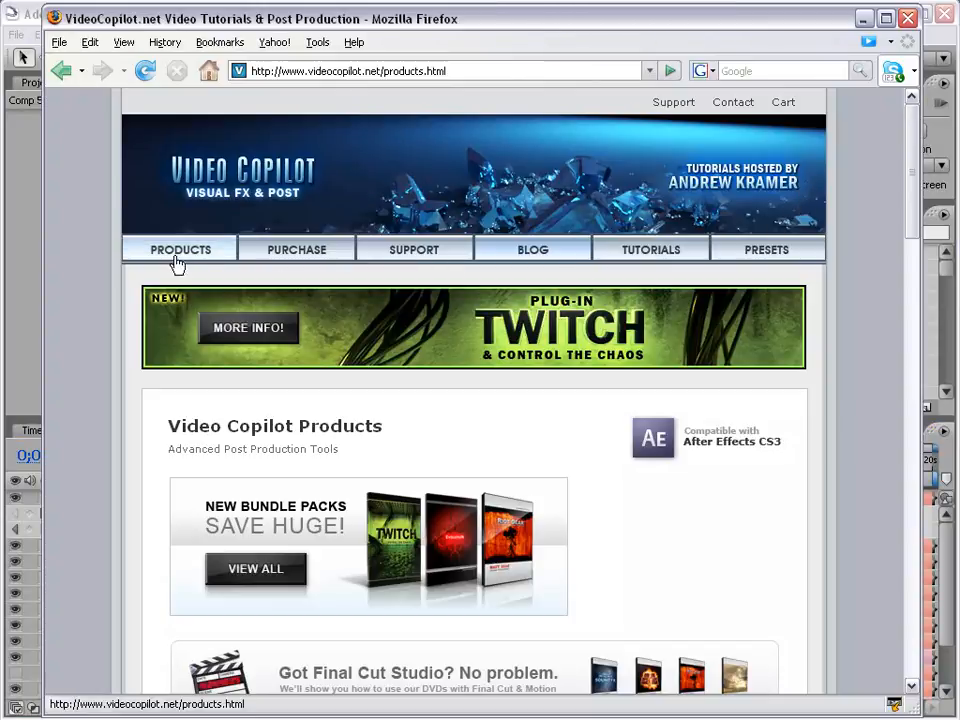
{"action": "left_click_drag", "start_coordinate": [909, 210], "coordinate": [905, 328]}
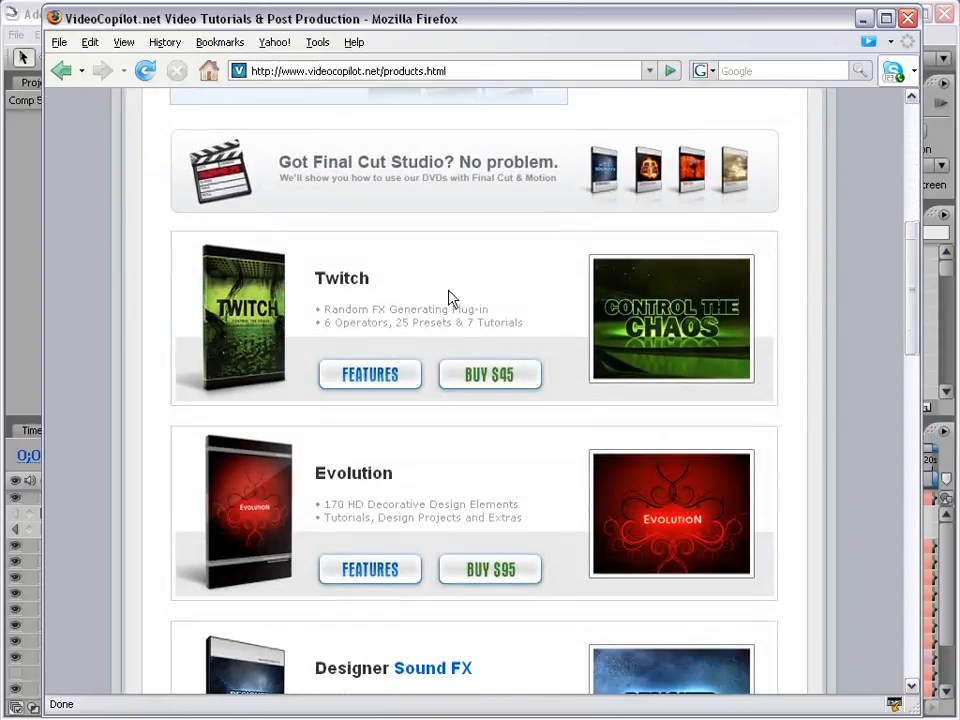
{"action": "scroll", "coordinate": [495, 465], "scroll_direction": "down", "scroll_amount": 5}
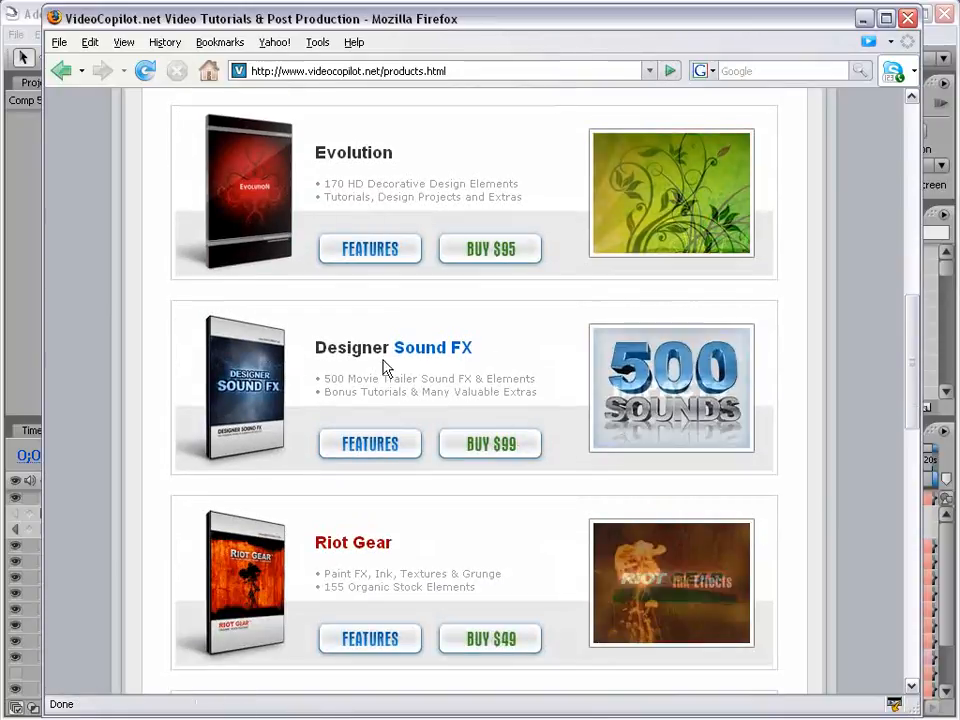
{"action": "scroll", "coordinate": [420, 514], "scroll_direction": "down", "scroll_amount": 3}
{"action": "left_click_drag", "start_coordinate": [898, 393], "coordinate": [851, 150]}
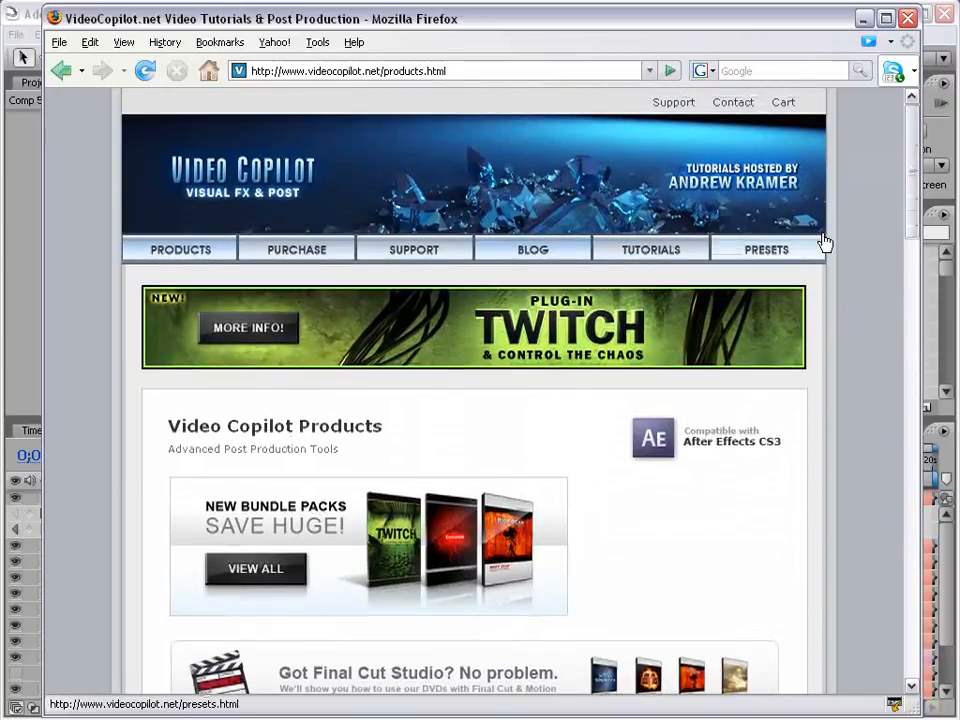